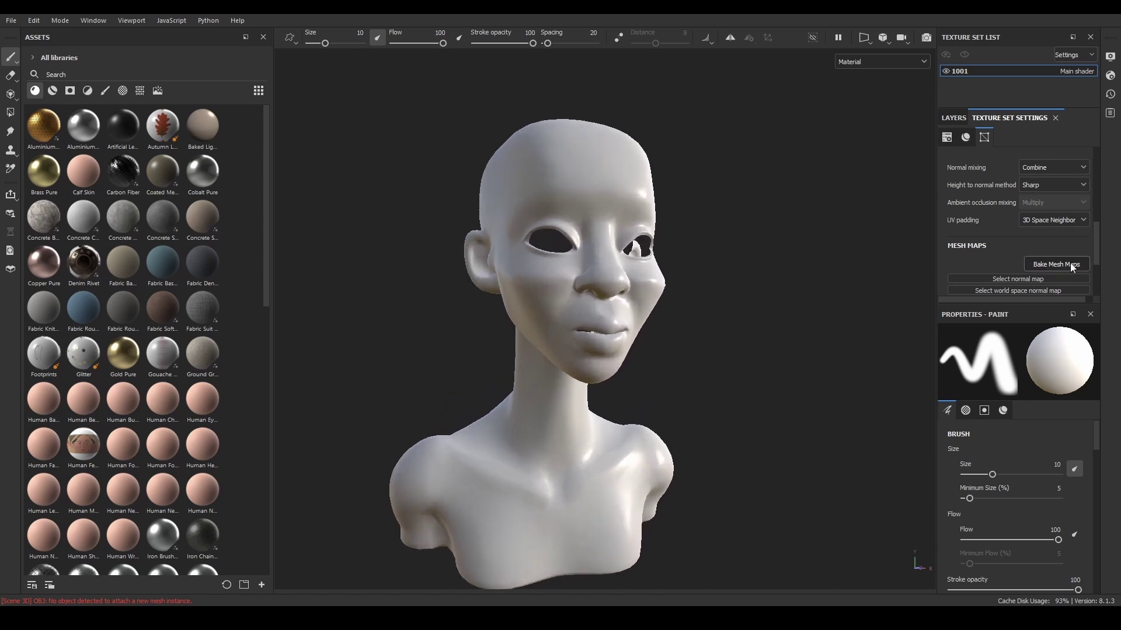
# Set the bake output size to 4096 and load HighPoly_Head_01 as the high-definition mesh.
pyautogui.click(1070, 263)
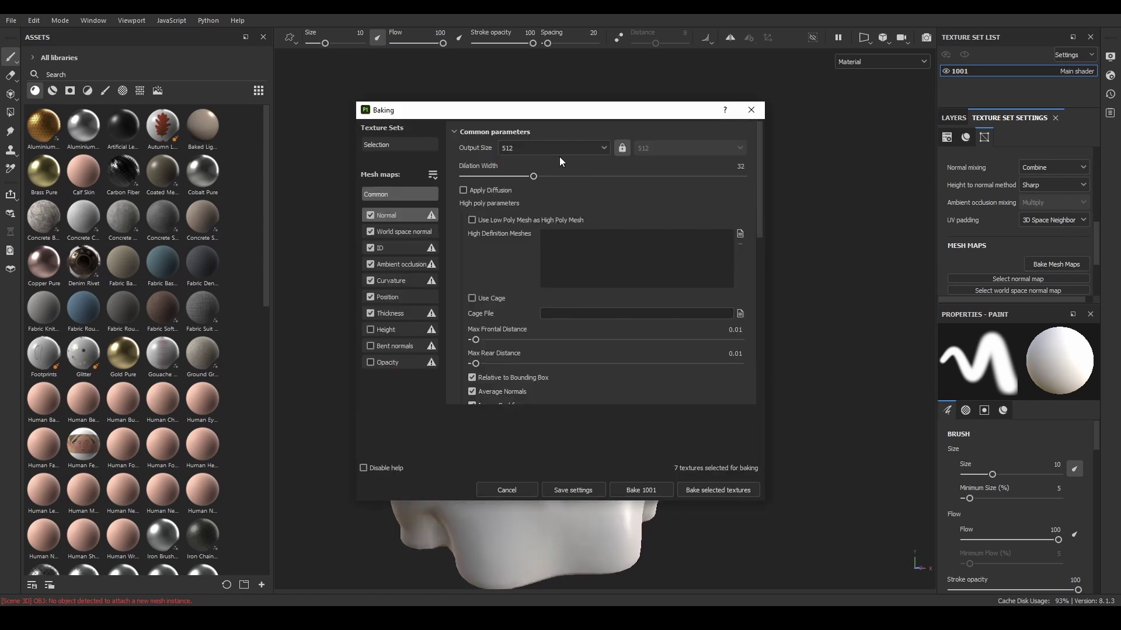
pyautogui.click(558, 146)
pyautogui.click(505, 244)
pyautogui.click(740, 234)
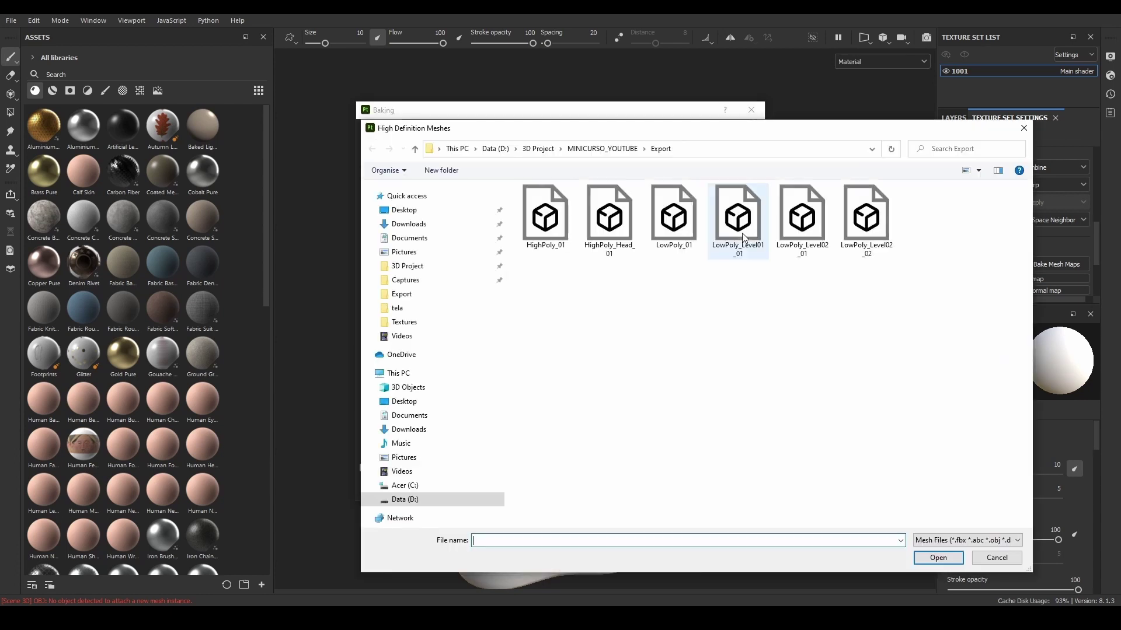
pyautogui.click(599, 225)
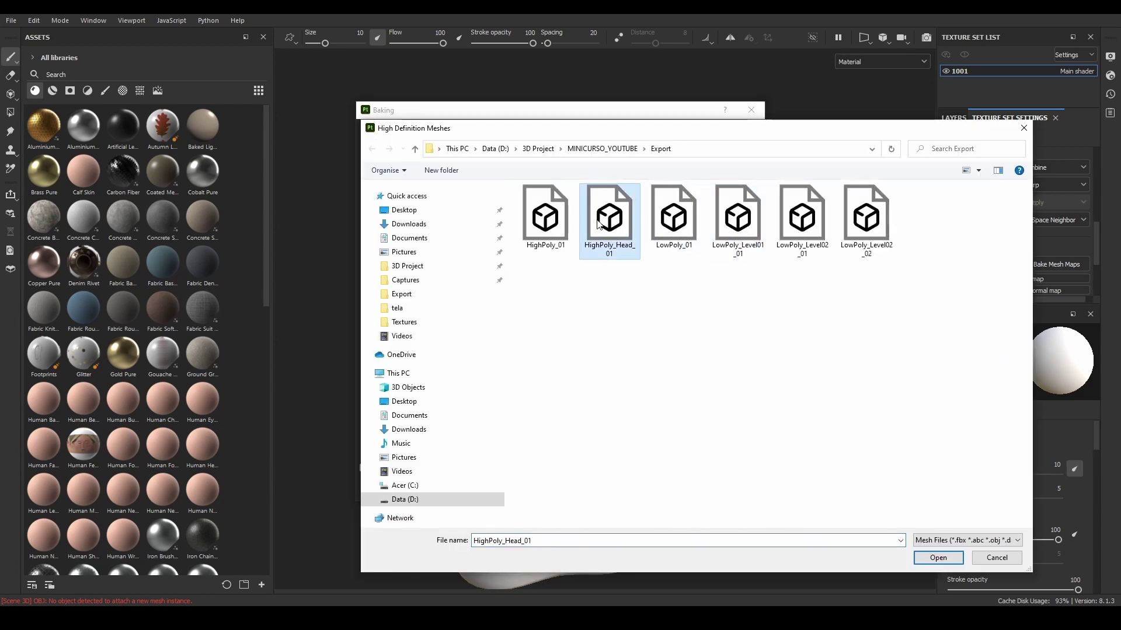
pyautogui.doubleClick(598, 224)
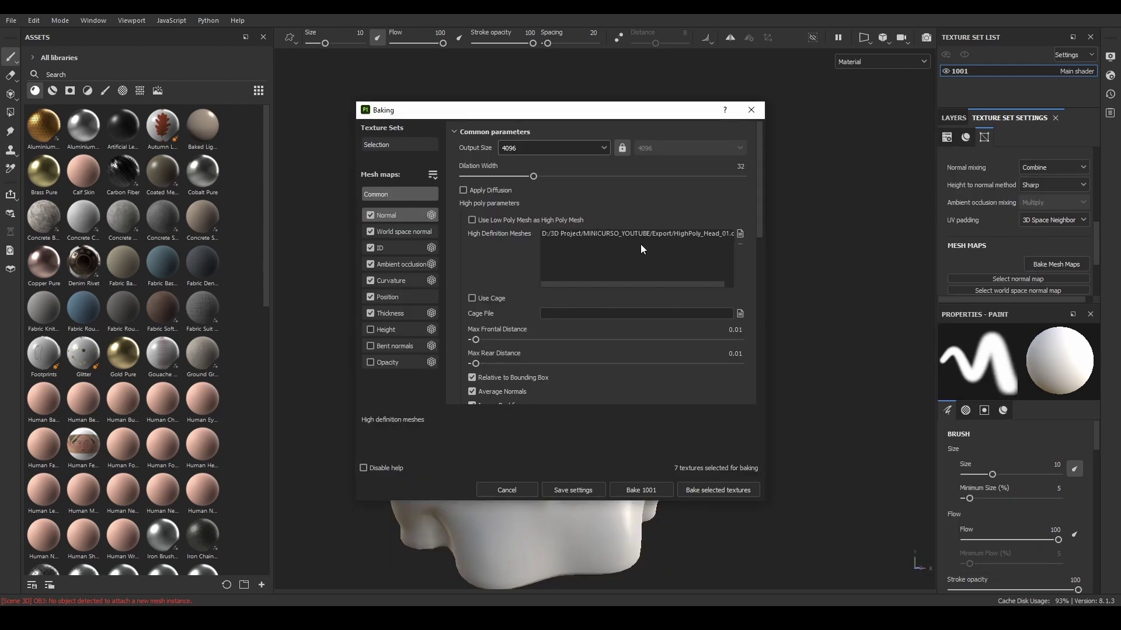
# Use 2x2 antialiasing subsampling, include the Height map and exclude the ID map.
pyautogui.scroll(-2, 612, 314)
pyautogui.scroll(-2, 594, 328)
pyautogui.click(565, 280)
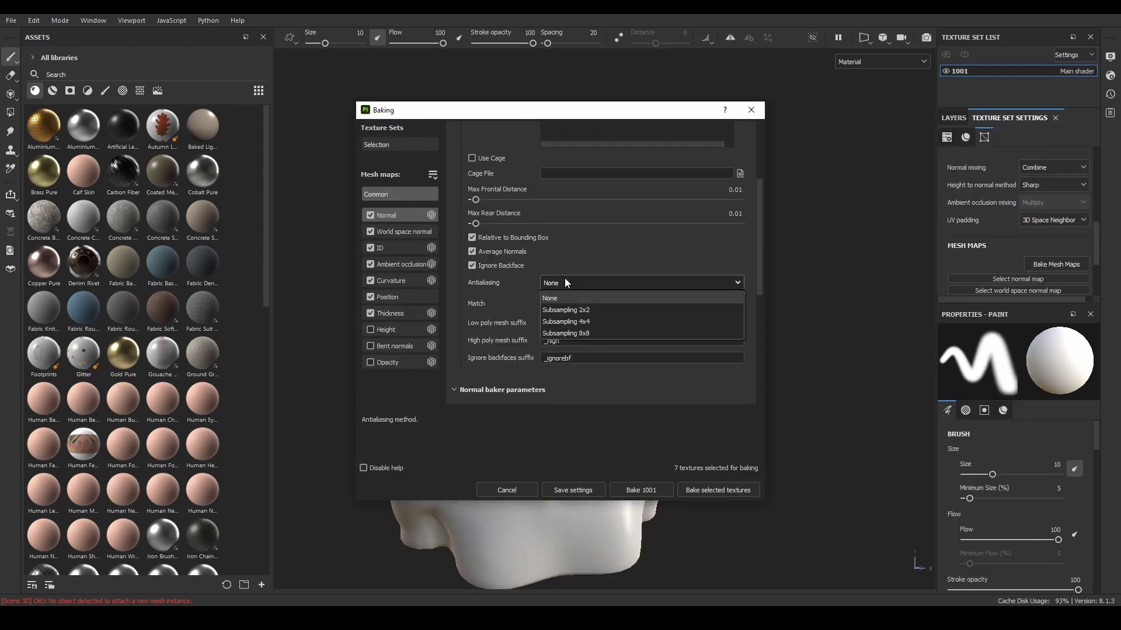
pyautogui.click(568, 306)
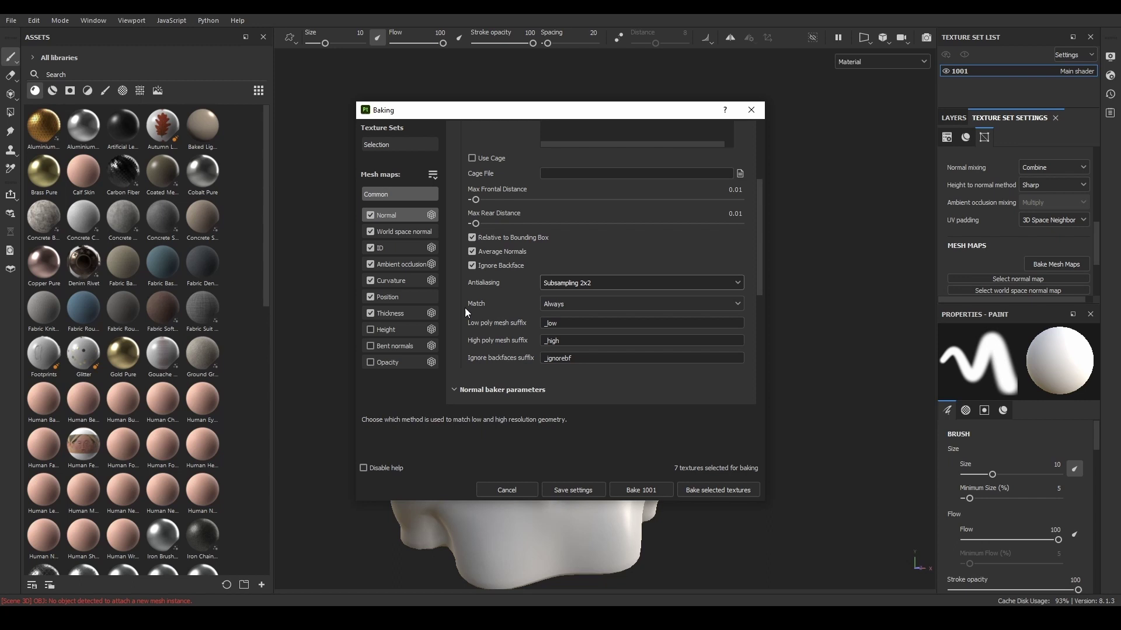
pyautogui.click(372, 329)
pyautogui.click(369, 247)
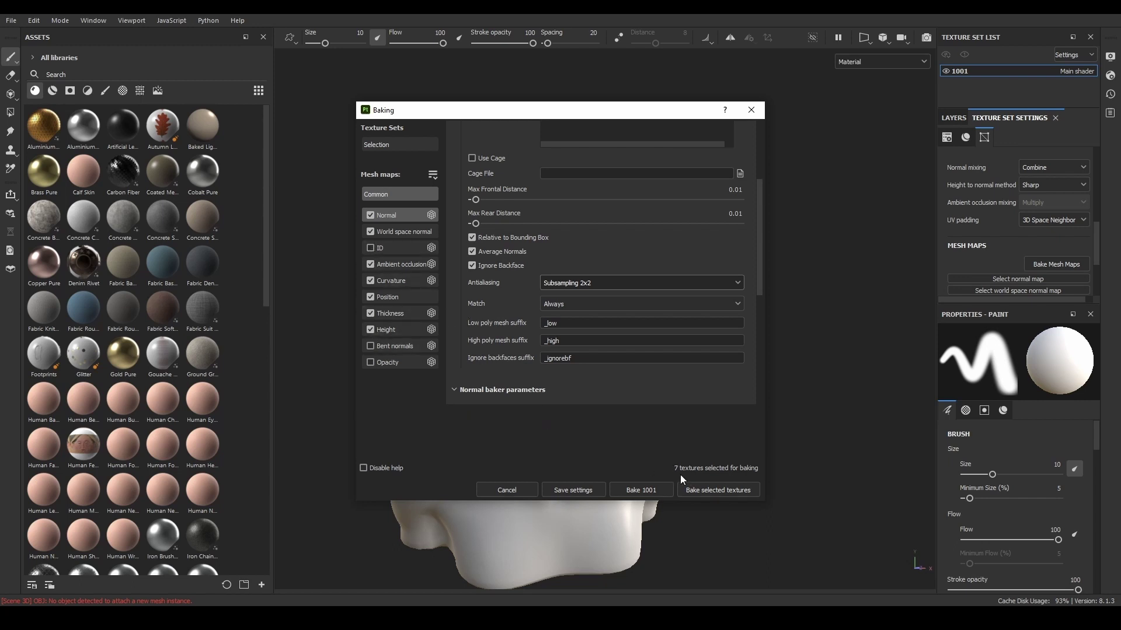
# Bake the mesh maps for texture set 1001 and drag in DisplacementTest_01.tif.
pyautogui.click(645, 491)
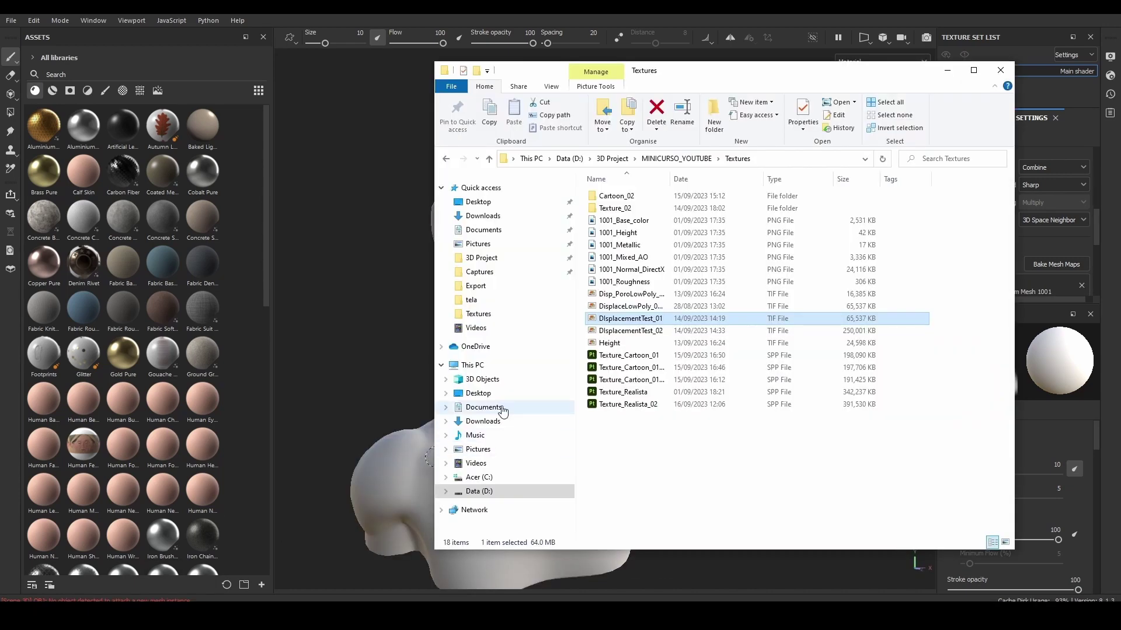
pyautogui.moveTo(630, 318)
pyautogui.mouseDown()
pyautogui.moveTo(311, 362)
pyautogui.moveTo(127, 335)
pyautogui.mouseUp()
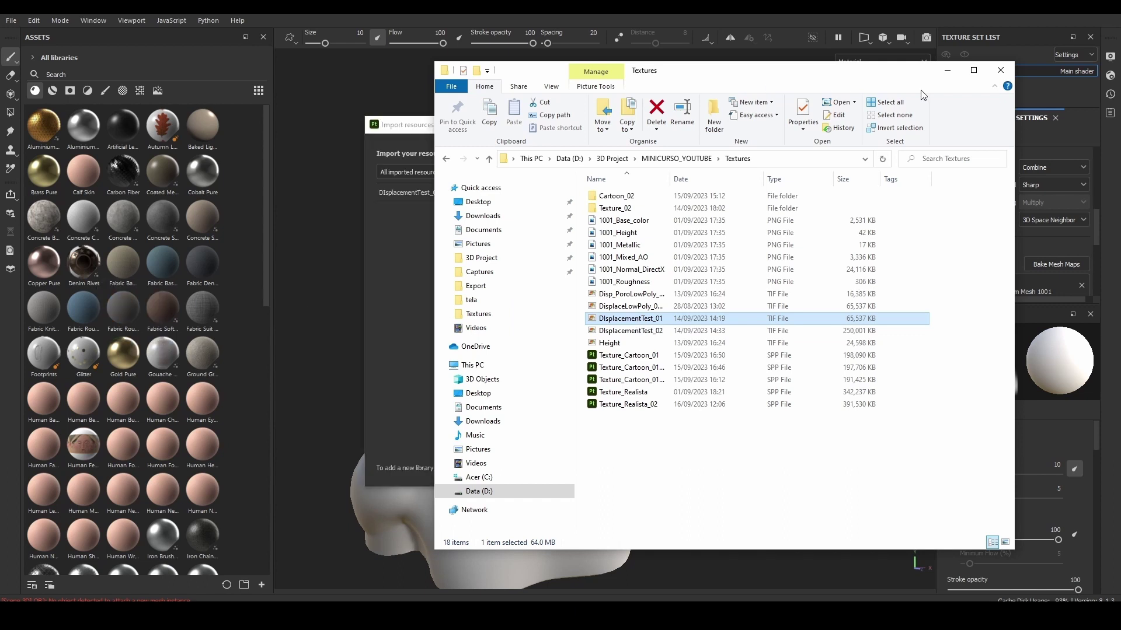
pyautogui.click(946, 70)
# Import DisplacementTest_01.tif as a texture into the current session.
pyautogui.click(702, 190)
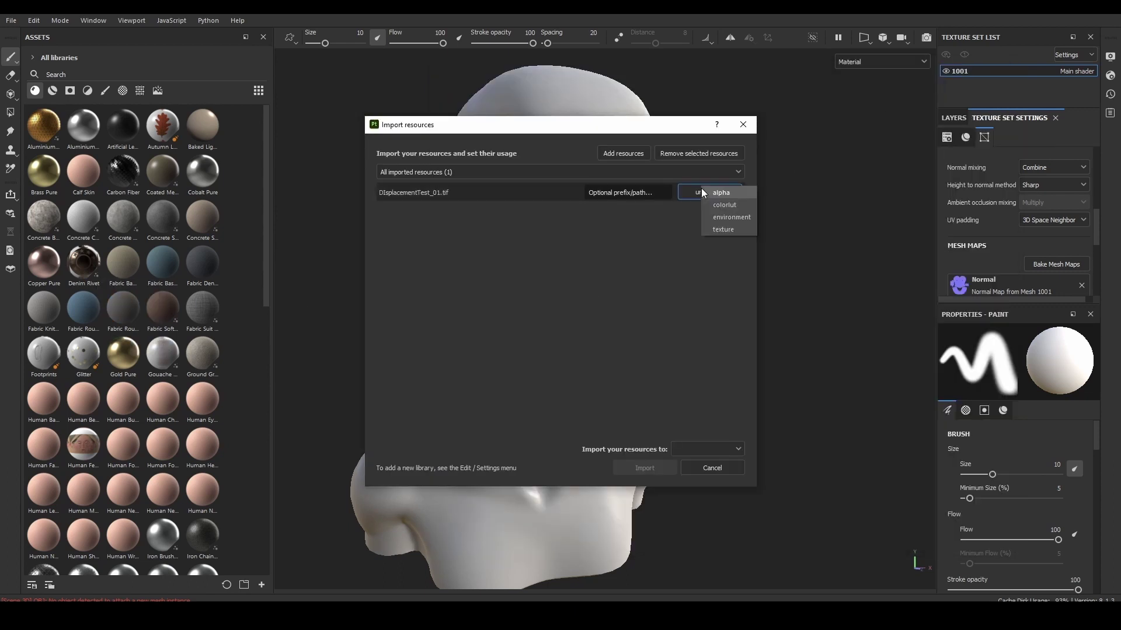
pyautogui.click(733, 230)
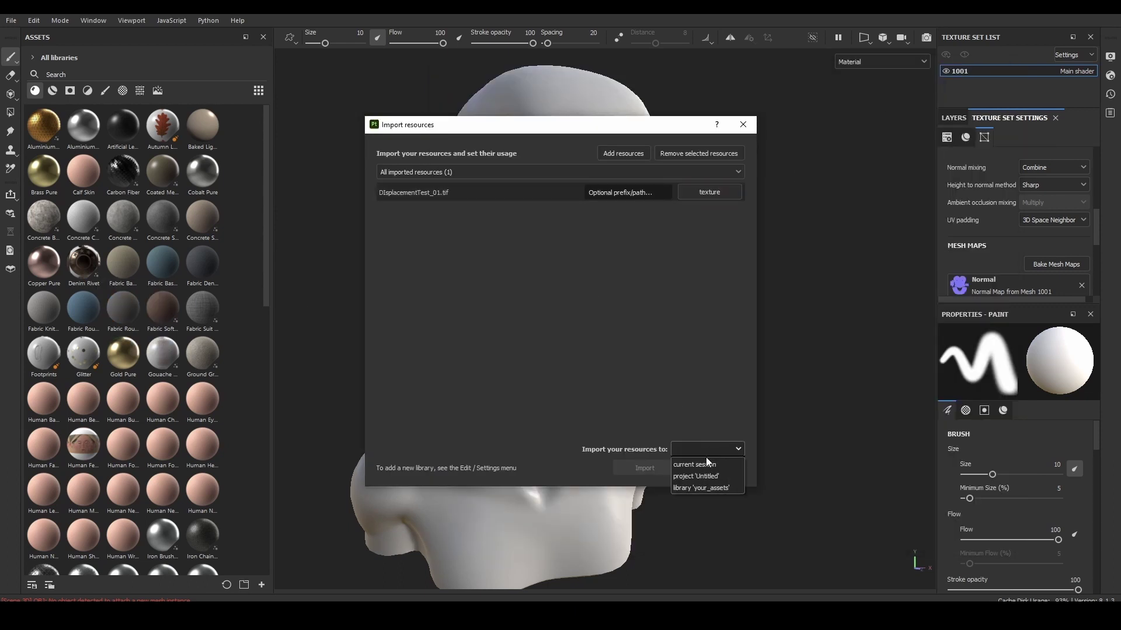
pyautogui.click(706, 464)
pyautogui.click(621, 469)
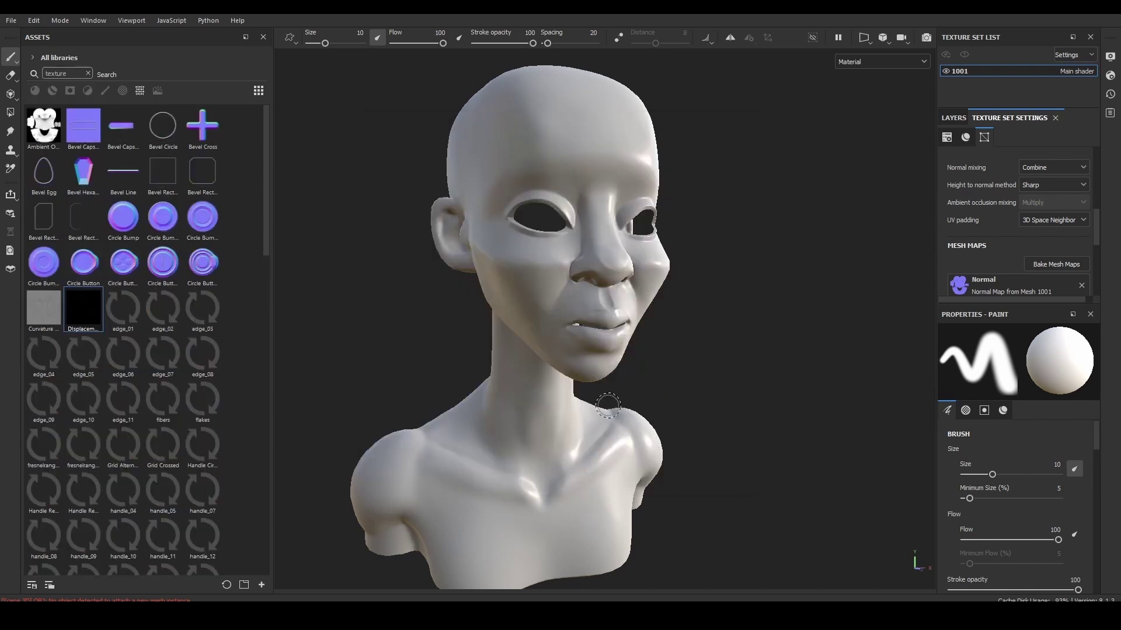
pyautogui.click(954, 117)
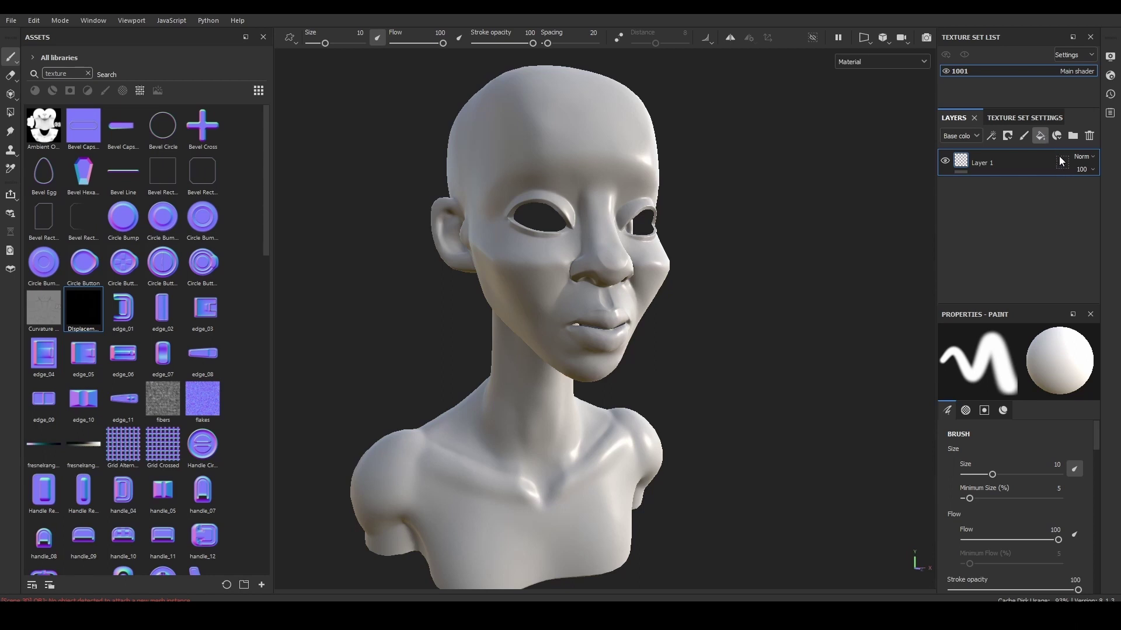
# Add a fill layer with only its height channel enabled.
pyautogui.click(1040, 136)
pyautogui.hotkey('ctrl', 'z')
pyautogui.hotkey('ctrl', 'y')
pyautogui.scroll(-3, 1040, 413)
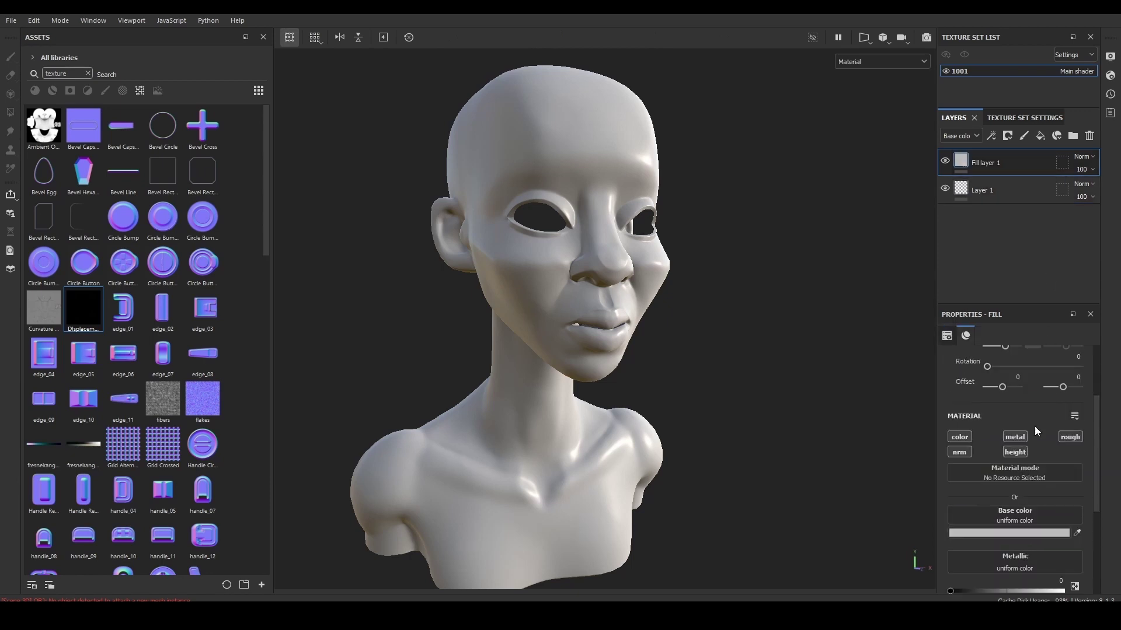
pyautogui.scroll(-3, 1040, 413)
pyautogui.scroll(3, 1042, 411)
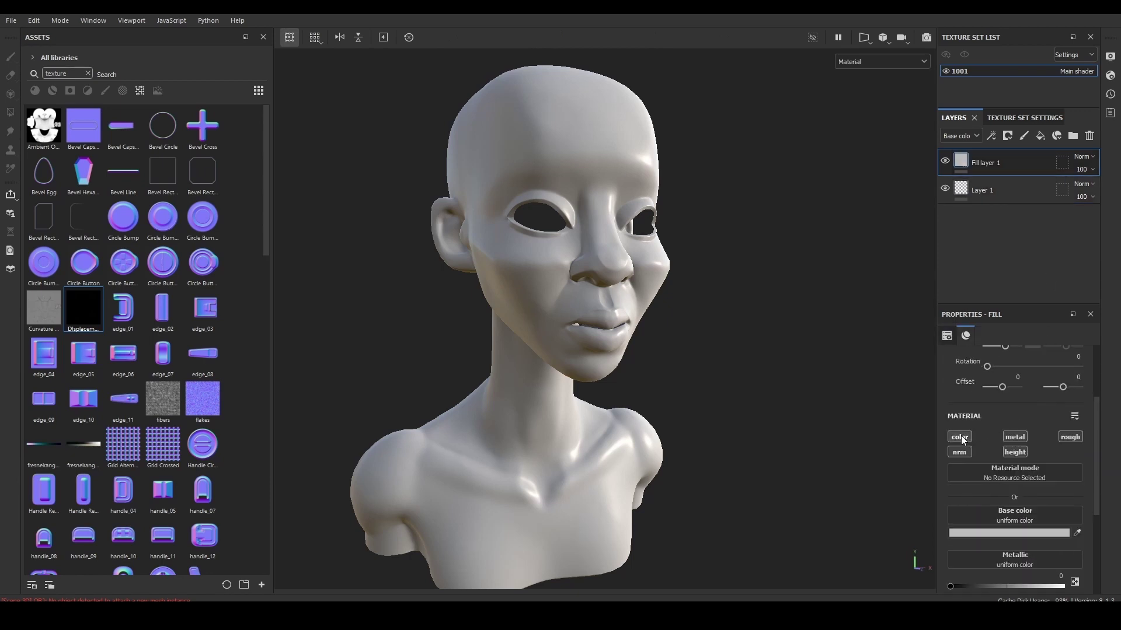
pyautogui.click(960, 438)
pyautogui.click(1015, 438)
pyautogui.click(1070, 438)
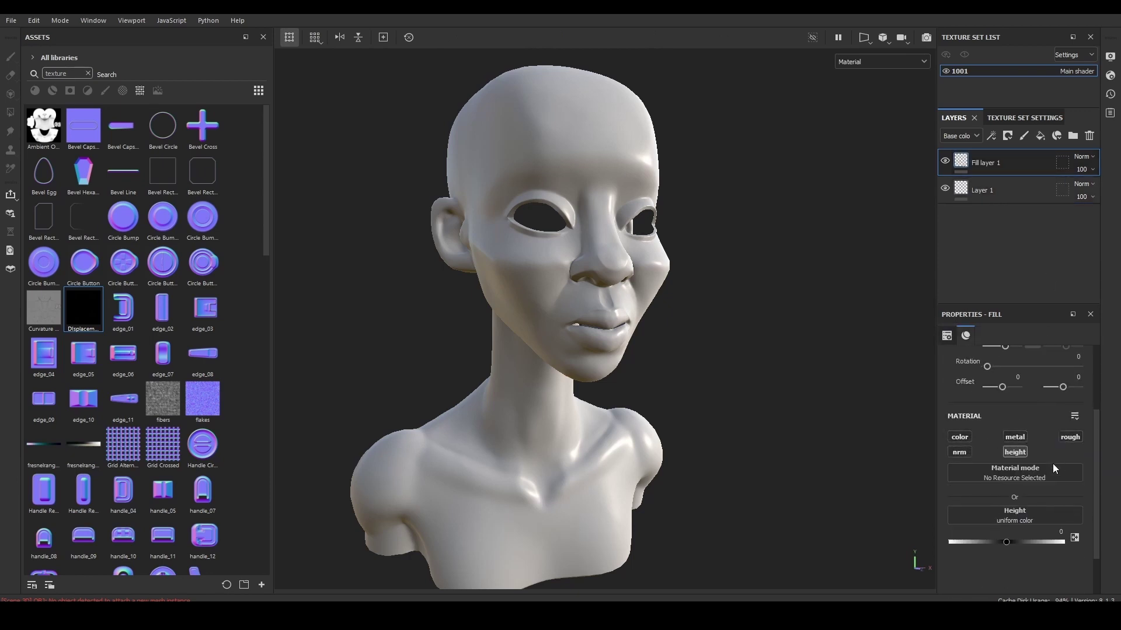
# Load DisplacementTest_01 into the fill layer's Height slot.
pyautogui.scroll(-2, 1054, 469)
pyautogui.moveTo(94, 321); pyautogui.dragTo(1007, 458)
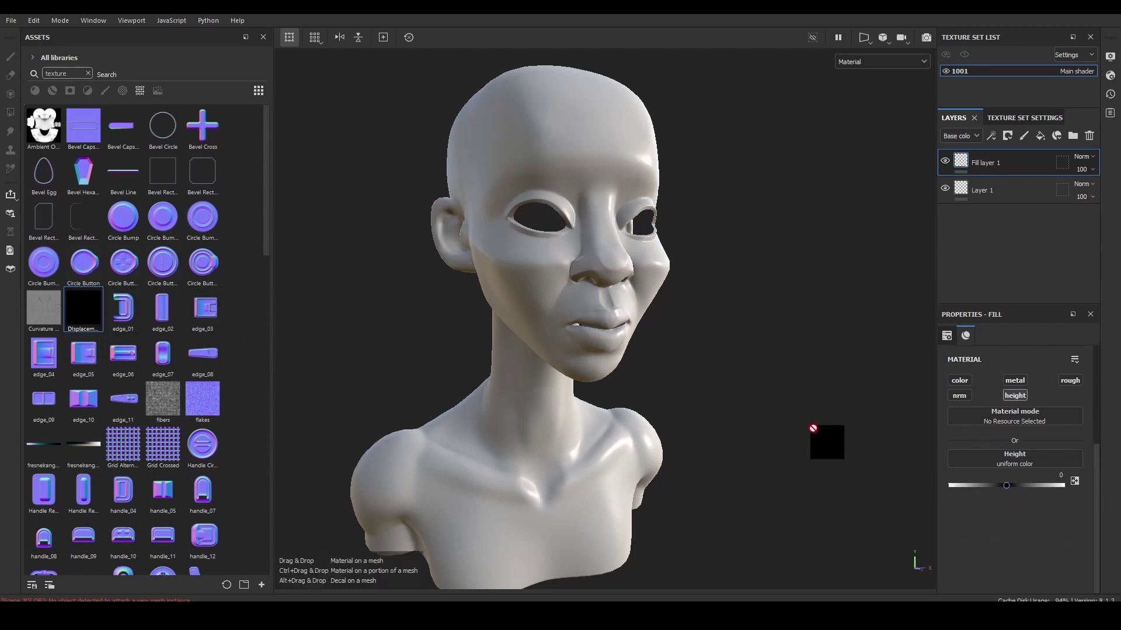
pyautogui.scroll(2, 716, 332)
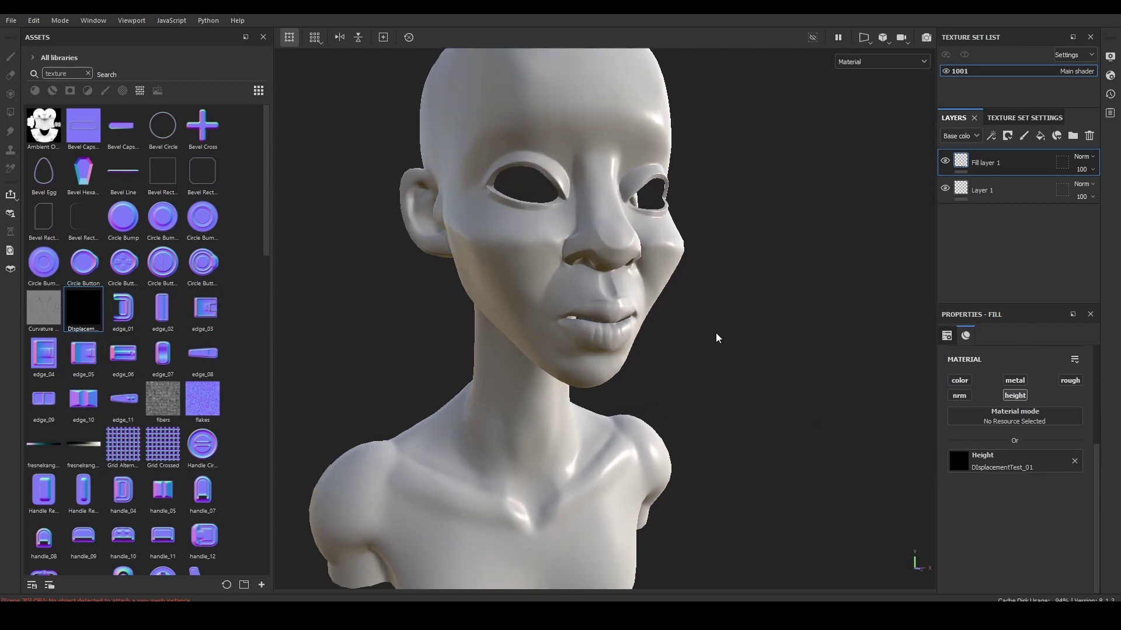
pyautogui.scroll(3, 716, 330)
pyautogui.scroll(2, 717, 380)
pyautogui.moveTo(717, 410)
pyautogui.keyDown('alt'); pyautogui.mouseDown()
pyautogui.moveTo(683, 356)
pyautogui.moveTo(698, 328)
pyautogui.moveTo(700, 390)
pyautogui.moveTo(753, 389)
pyautogui.mouseUp(); pyautogui.keyUp('alt')
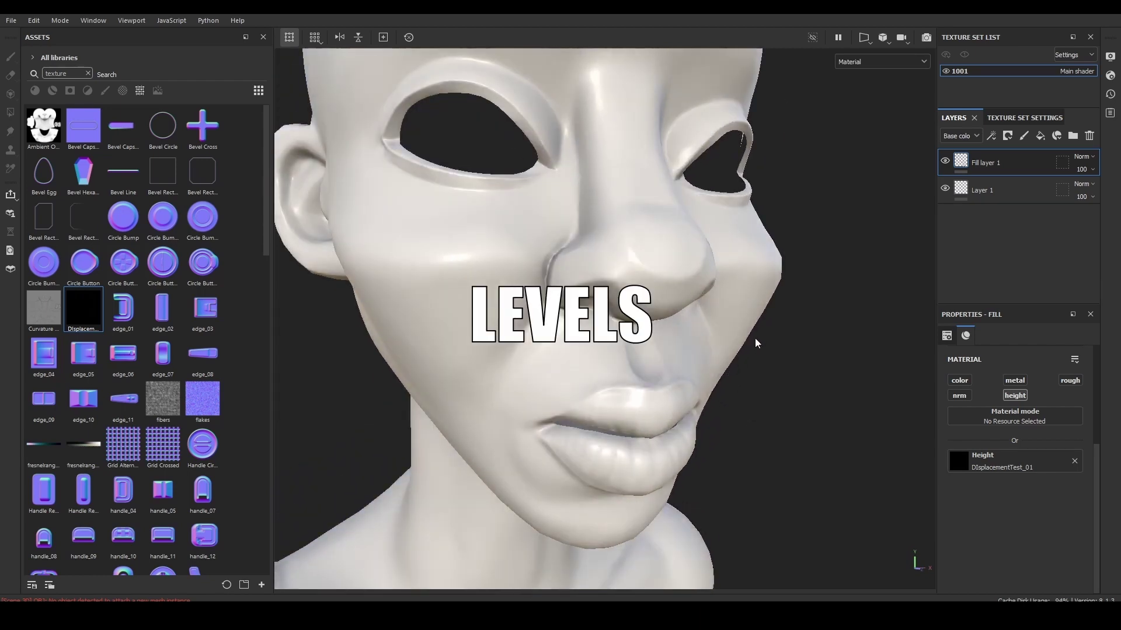
# Add a Levels effect to Fill layer 1 that targets the Height channel.
pyautogui.click(991, 135)
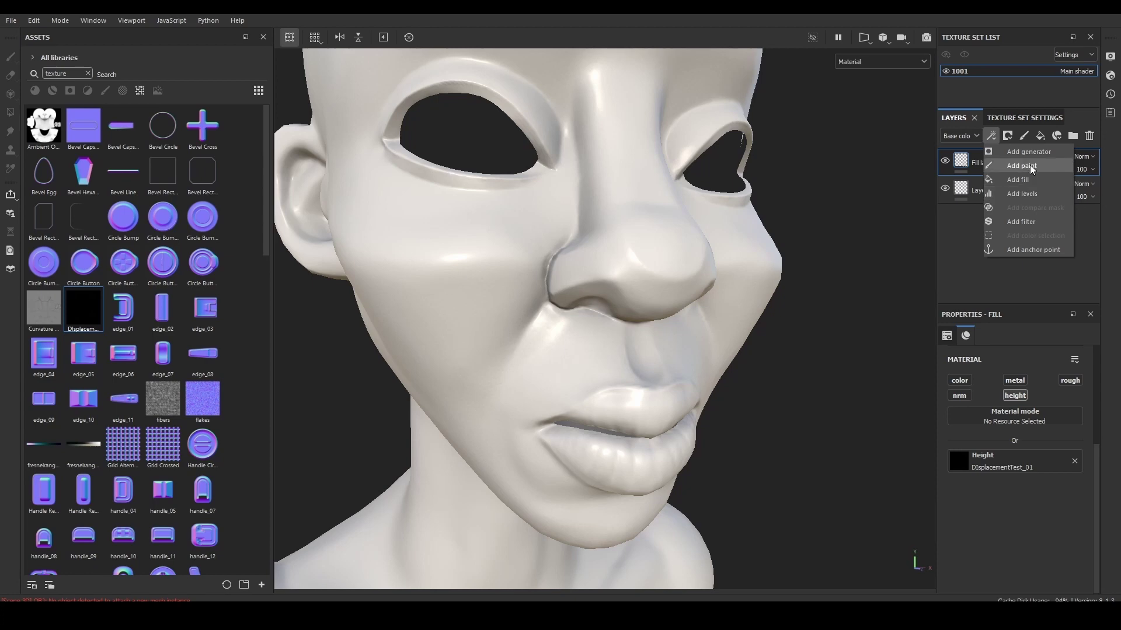
pyautogui.click(1022, 193)
pyautogui.moveTo(851, 295)
pyautogui.keyDown('alt'); pyautogui.mouseDown()
pyautogui.moveTo(779, 343)
pyautogui.moveTo(824, 349)
pyautogui.mouseUp(); pyautogui.keyUp('alt')
pyautogui.moveTo(1088, 383); pyautogui.dragTo(1030, 382)
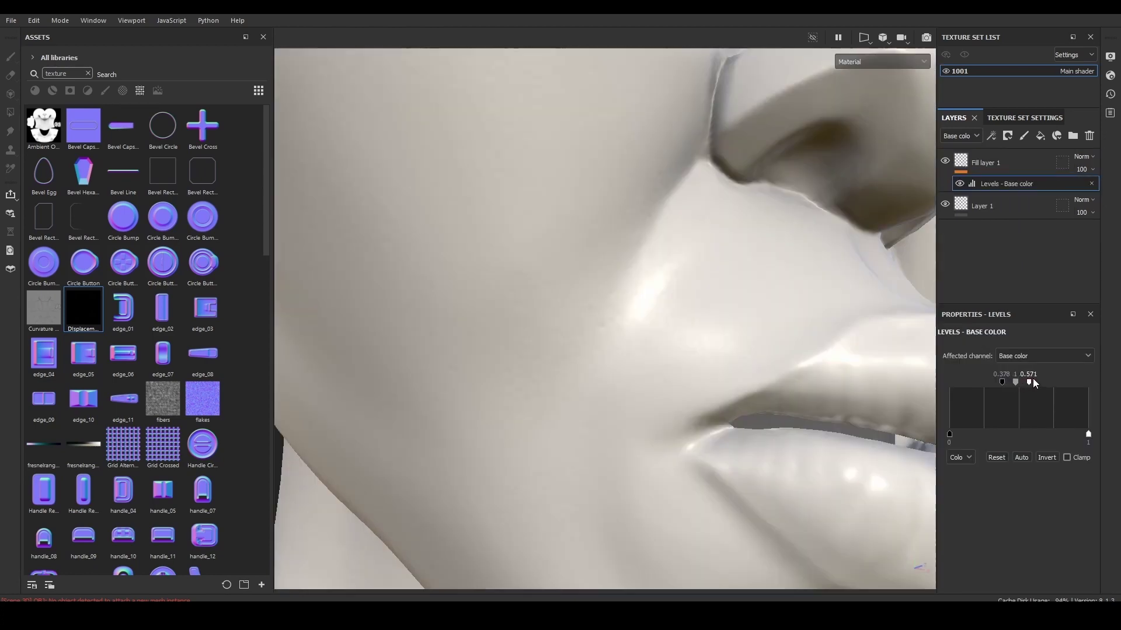
pyautogui.click(1026, 356)
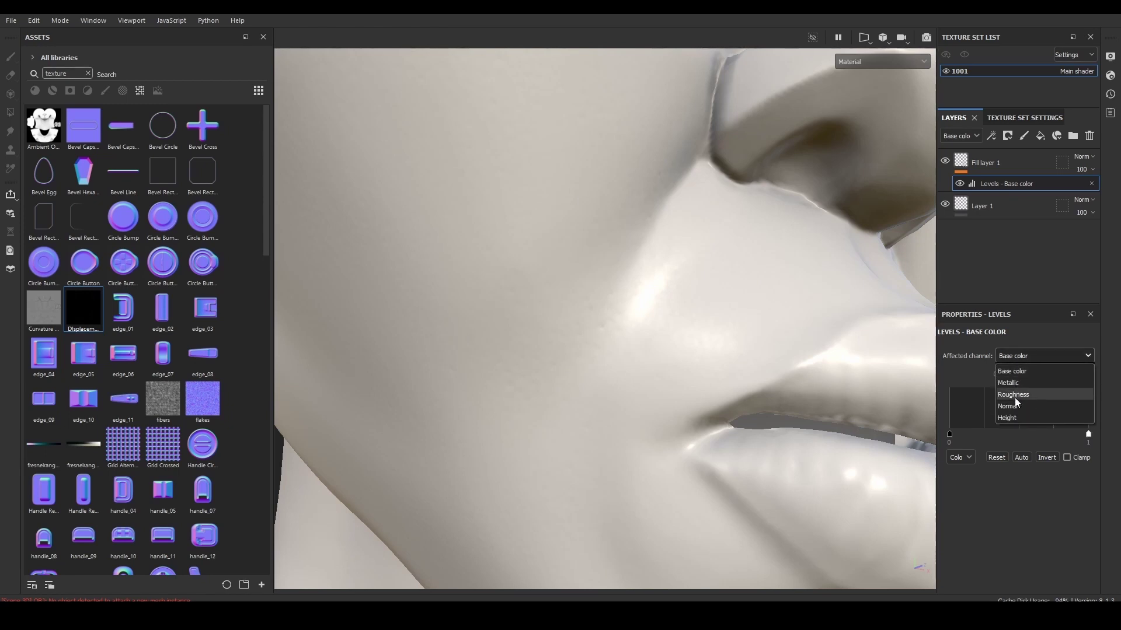
pyautogui.click(1010, 416)
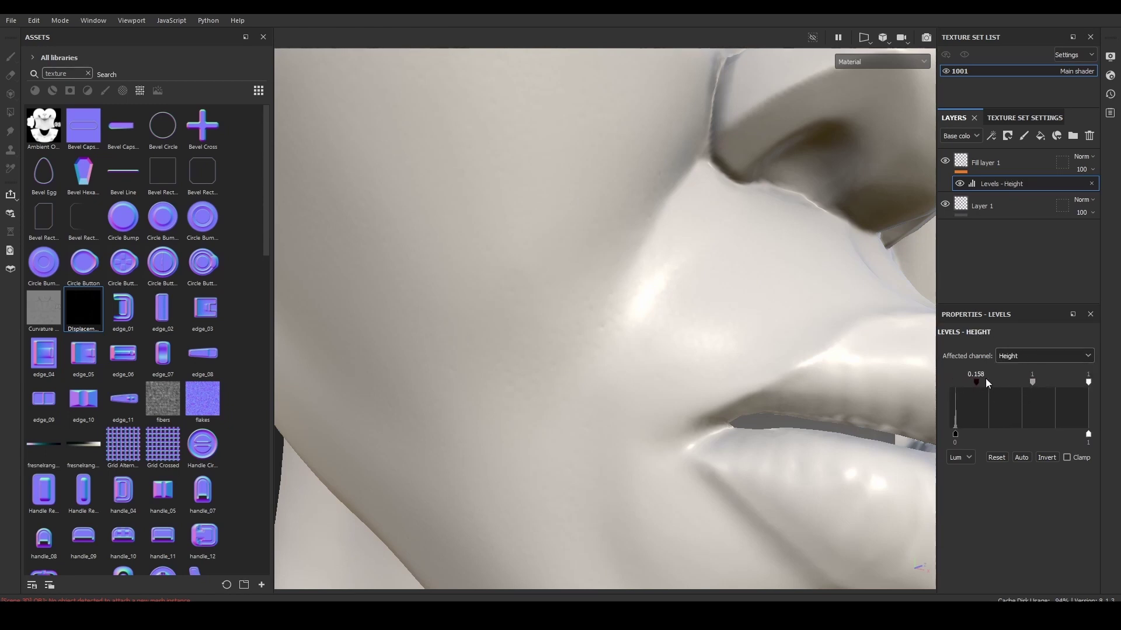
# Tune the height levels range to 0.355–0.724 so the skin pores read stronger.
pyautogui.moveTo(1087, 382); pyautogui.dragTo(1046, 383)
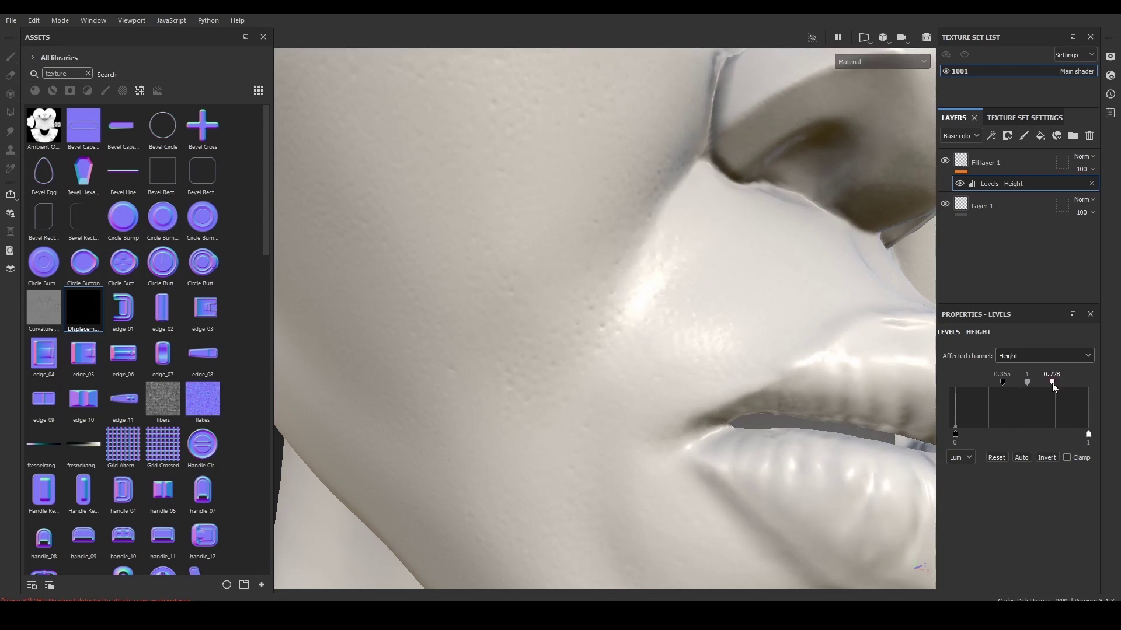
pyautogui.moveTo(1052, 383); pyautogui.dragTo(1051, 382)
pyautogui.scroll(-5, 788, 303)
pyautogui.moveTo(726, 275)
pyautogui.keyDown('alt'); pyautogui.mouseDown()
pyautogui.moveTo(702, 278)
pyautogui.moveTo(658, 319)
pyautogui.mouseUp(); pyautogui.keyUp('alt')
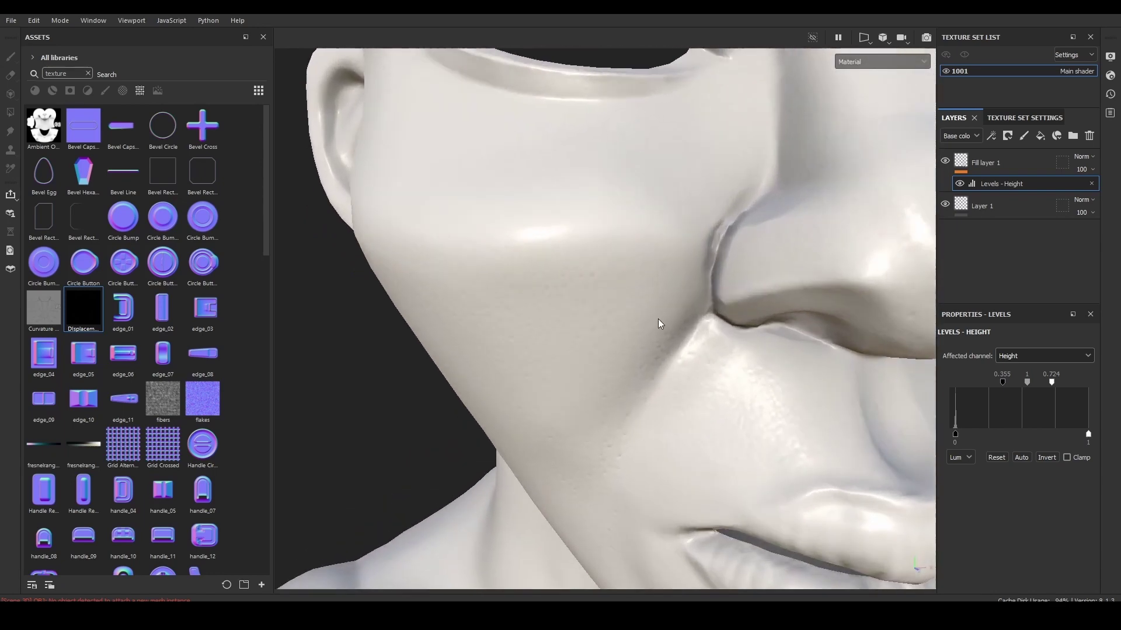
pyautogui.scroll(3, 711, 261)
pyautogui.scroll(3, 675, 249)
pyautogui.scroll(3, 716, 321)
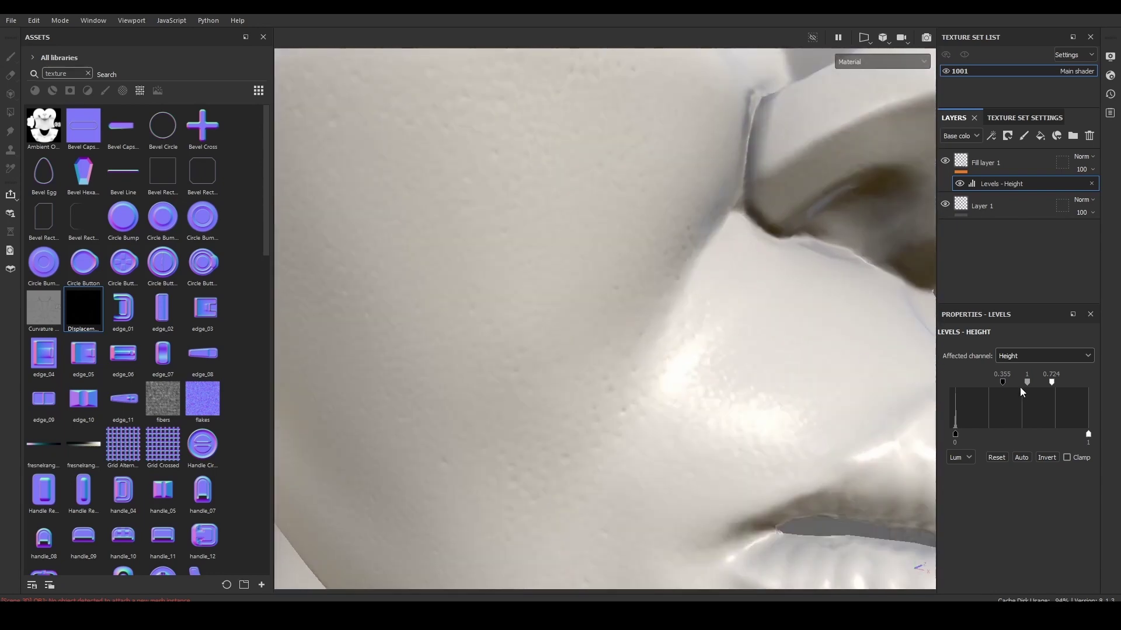
pyautogui.moveTo(1027, 383); pyautogui.dragTo(1028, 383)
# Put Fill layer 1 inside a collapsed folder named HEIGHT.
pyautogui.press('f')
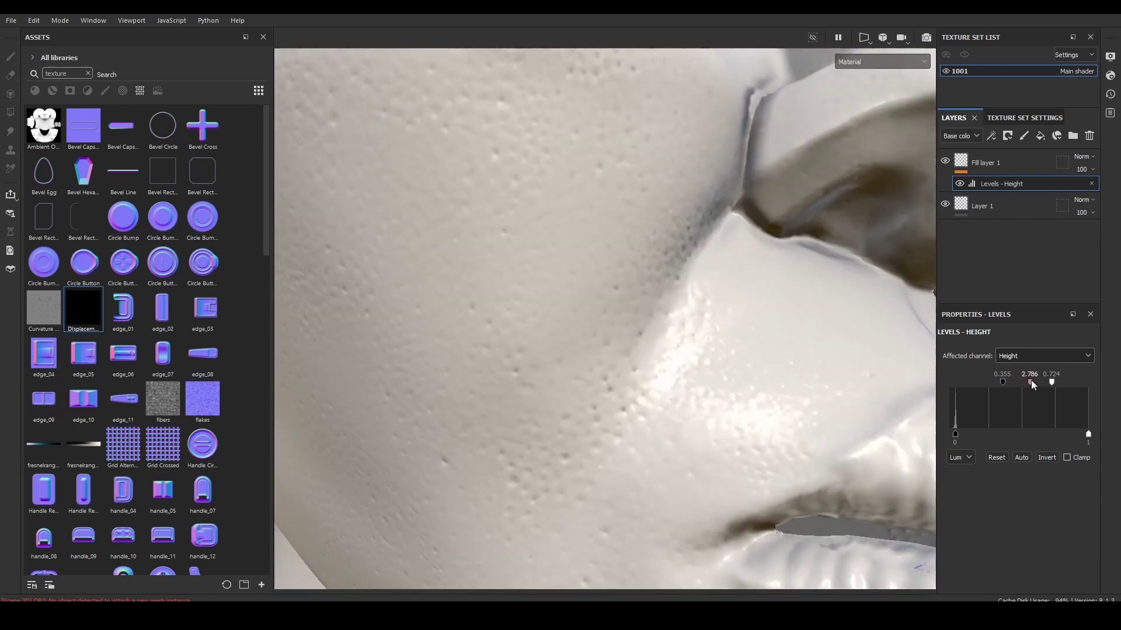
pyautogui.click(1071, 138)
pyautogui.write('HEG')
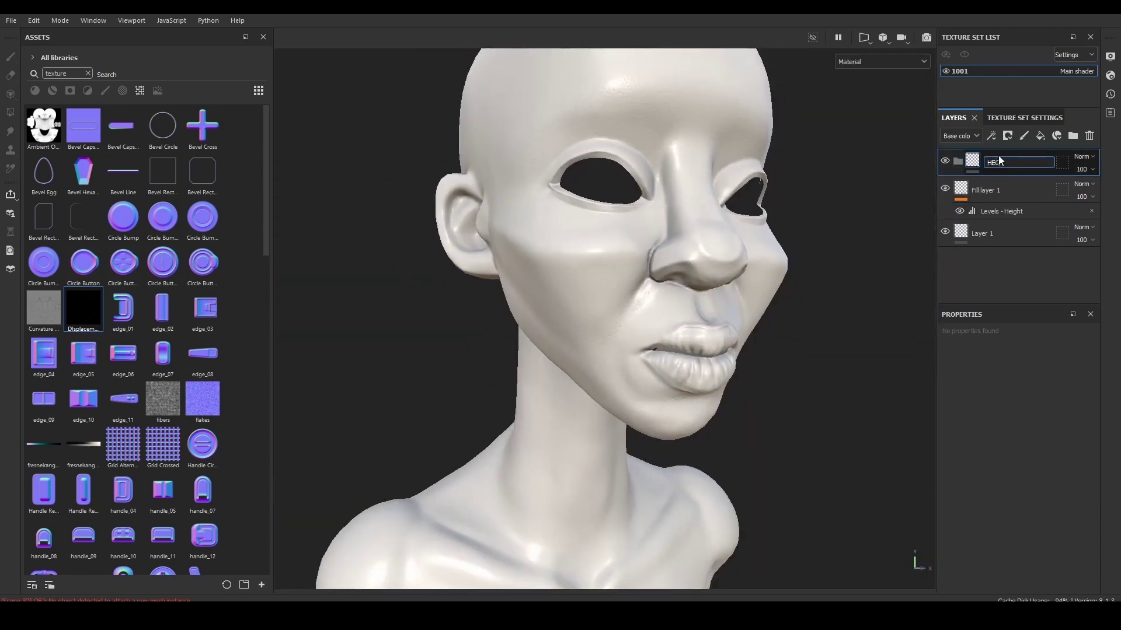
pyautogui.write('HT')
pyautogui.press('Return')
pyautogui.moveTo(992, 190)
pyautogui.mouseDown()
pyautogui.moveTo(961, 166)
pyautogui.moveTo(999, 153)
pyautogui.mouseUp()
pyautogui.click(959, 163)
# Add Fill layer 2 above the HEIGHT folder.
pyautogui.click(1041, 138)
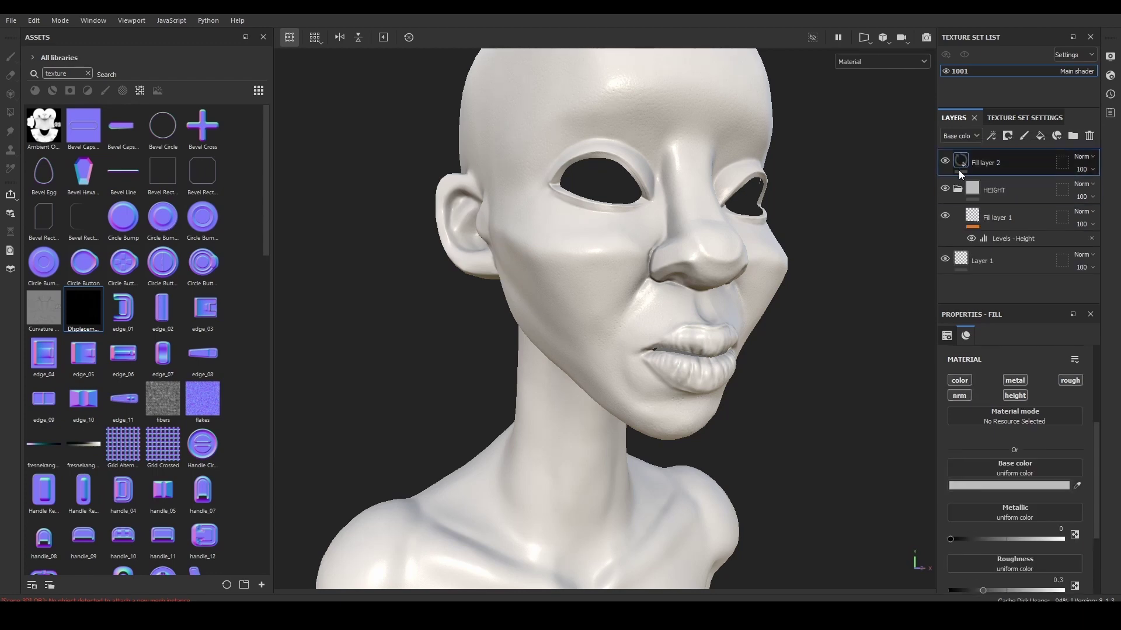
pyautogui.click(957, 188)
pyautogui.moveTo(753, 324)
pyautogui.keyDown('alt'); pyautogui.mouseDown()
pyautogui.moveTo(768, 313)
pyautogui.moveTo(645, 320)
pyautogui.moveTo(702, 332)
pyautogui.moveTo(680, 334)
pyautogui.moveTo(746, 332)
pyautogui.moveTo(732, 306)
pyautogui.moveTo(755, 318)
pyautogui.mouseUp(); pyautogui.keyUp('alt')
pyautogui.scroll(-3, 702, 332)
pyautogui.scroll(-3, 708, 353)
pyautogui.scroll(3, 680, 334)
# Turn off the normal, height and metal channels on Fill layer 2.
pyautogui.click(959, 395)
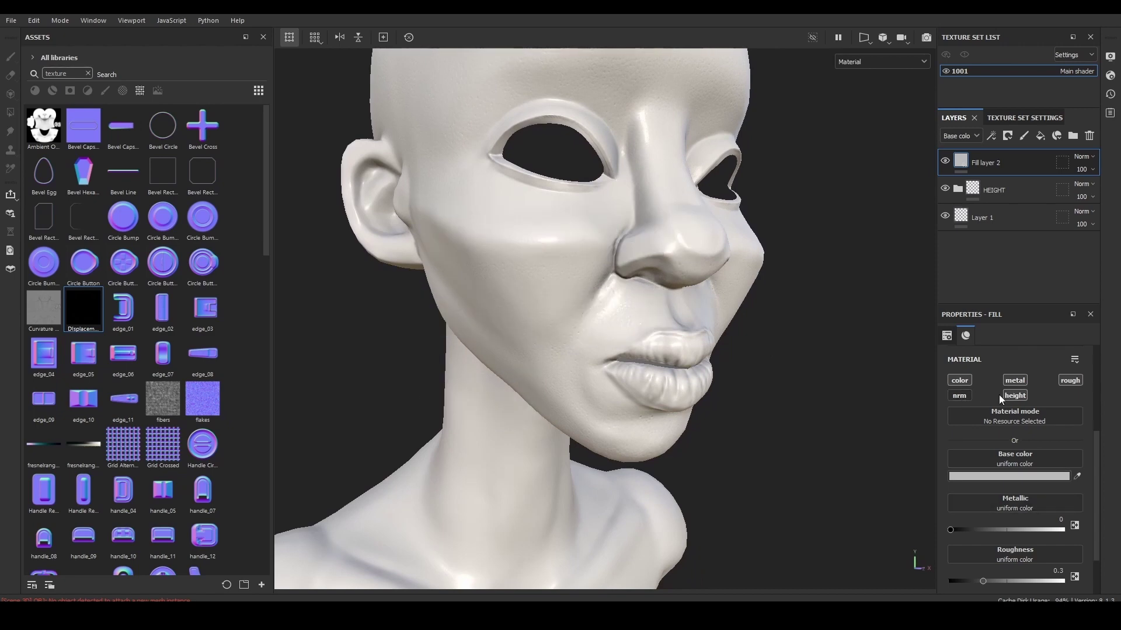
pyautogui.click(1019, 396)
pyautogui.click(1016, 380)
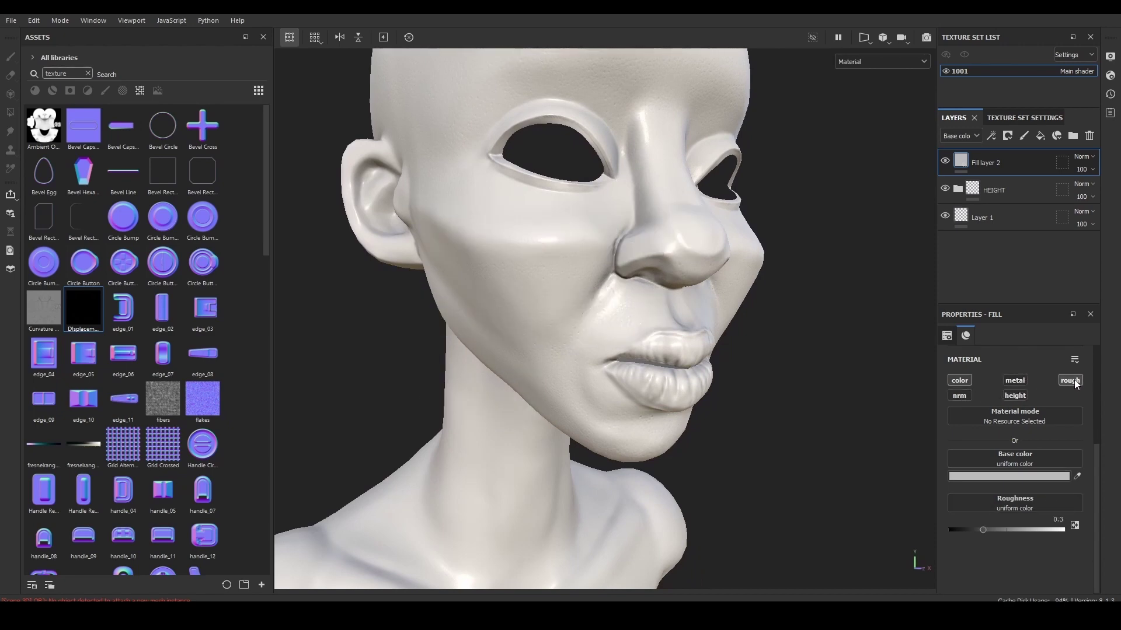
pyautogui.click(1070, 380)
# Set Fill layer 2's base colour to dark red 951313.
pyautogui.click(1014, 478)
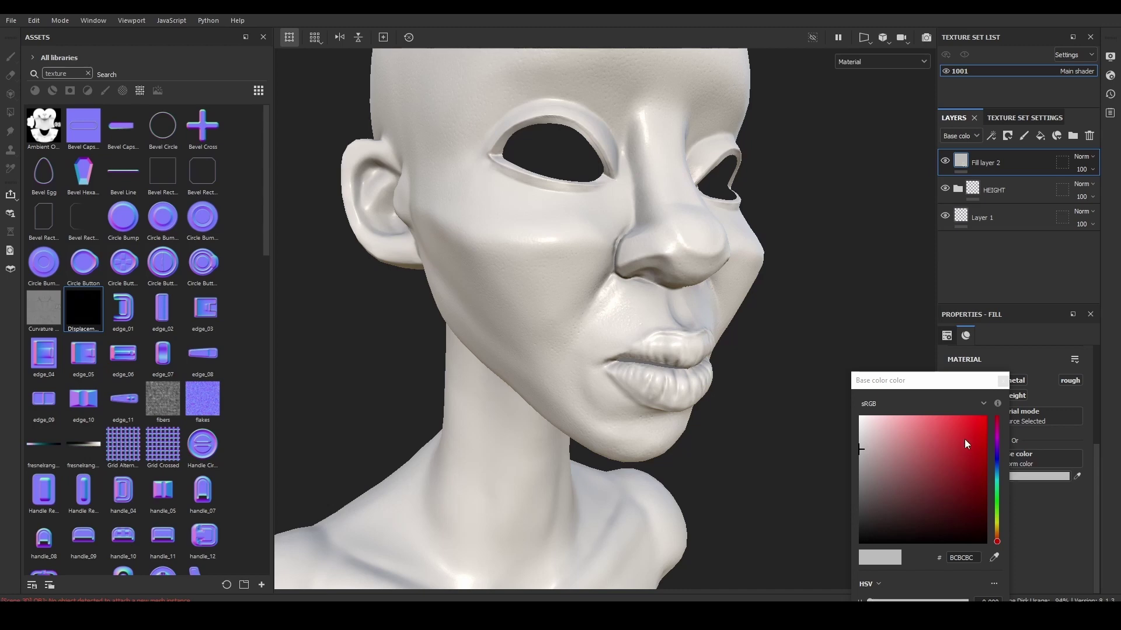
pyautogui.moveTo(975, 469); pyautogui.dragTo(970, 470)
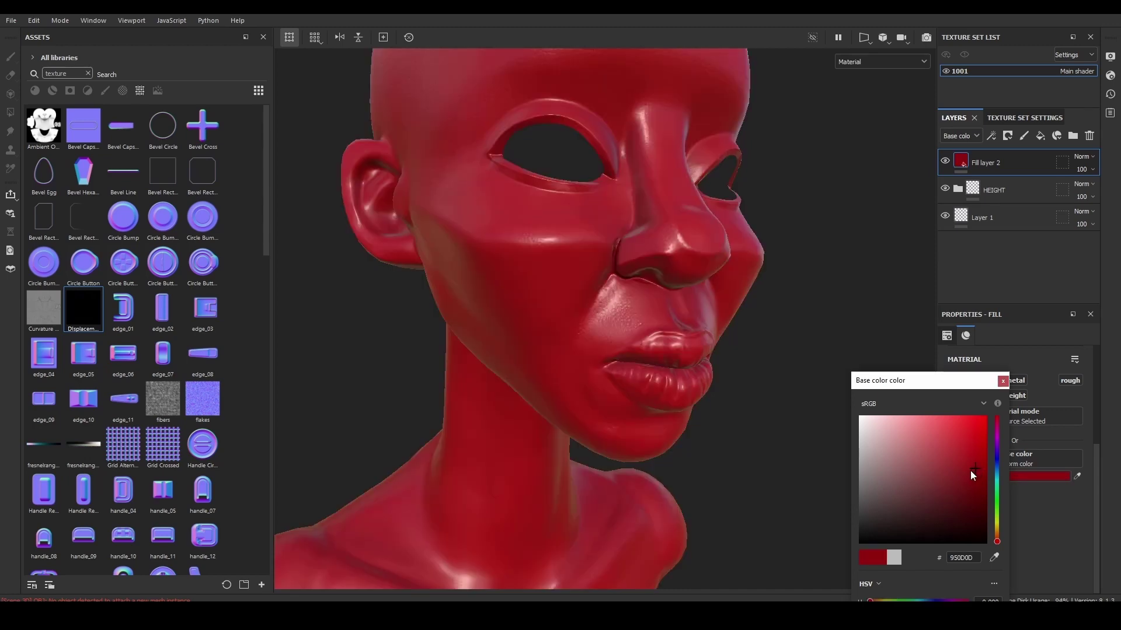
pyautogui.moveTo(928, 375); pyautogui.dragTo(923, 281)
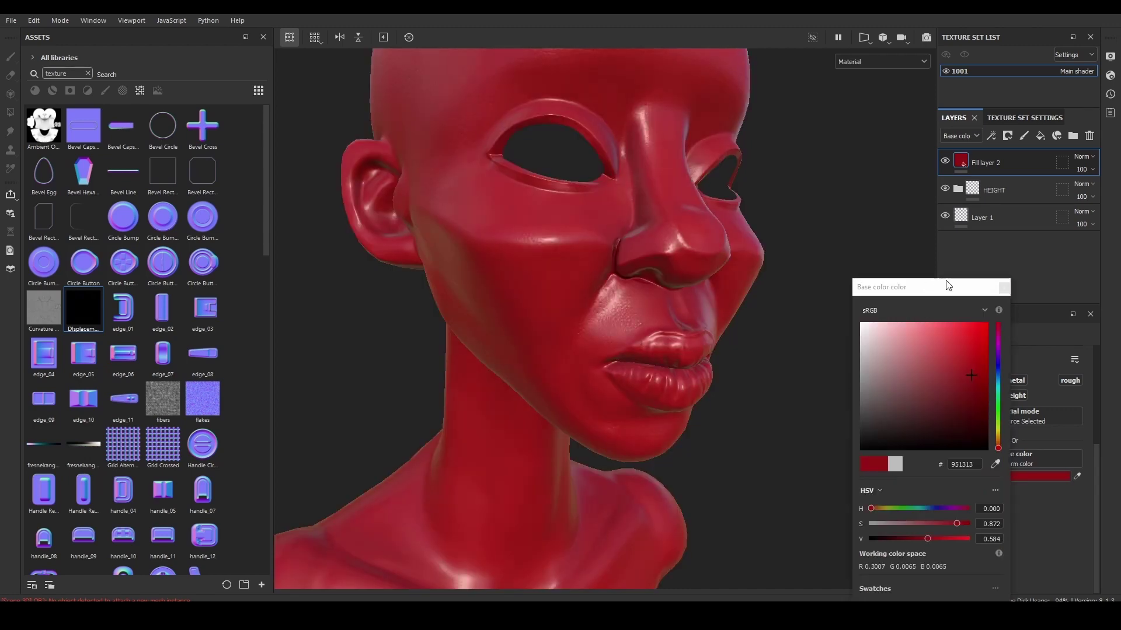
pyautogui.keyDown('alt'); pyautogui.moveTo(839, 366); pyautogui.dragTo(824, 394); pyautogui.keyUp('alt')
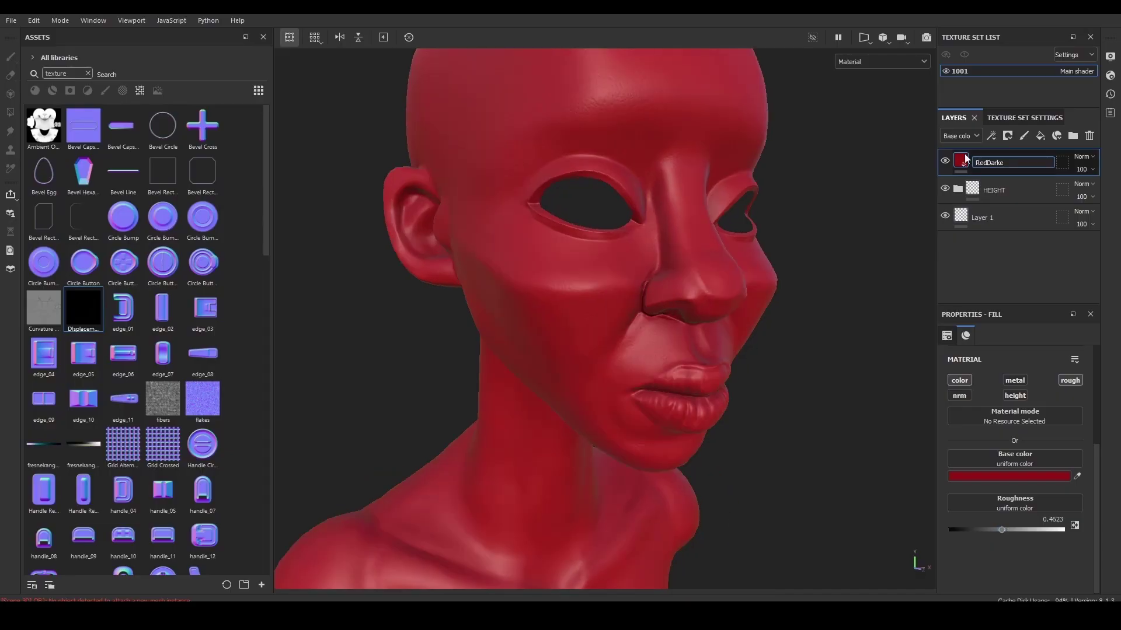
# Name the dark red layer RedDark and duplicate it.
pyautogui.press('Return')
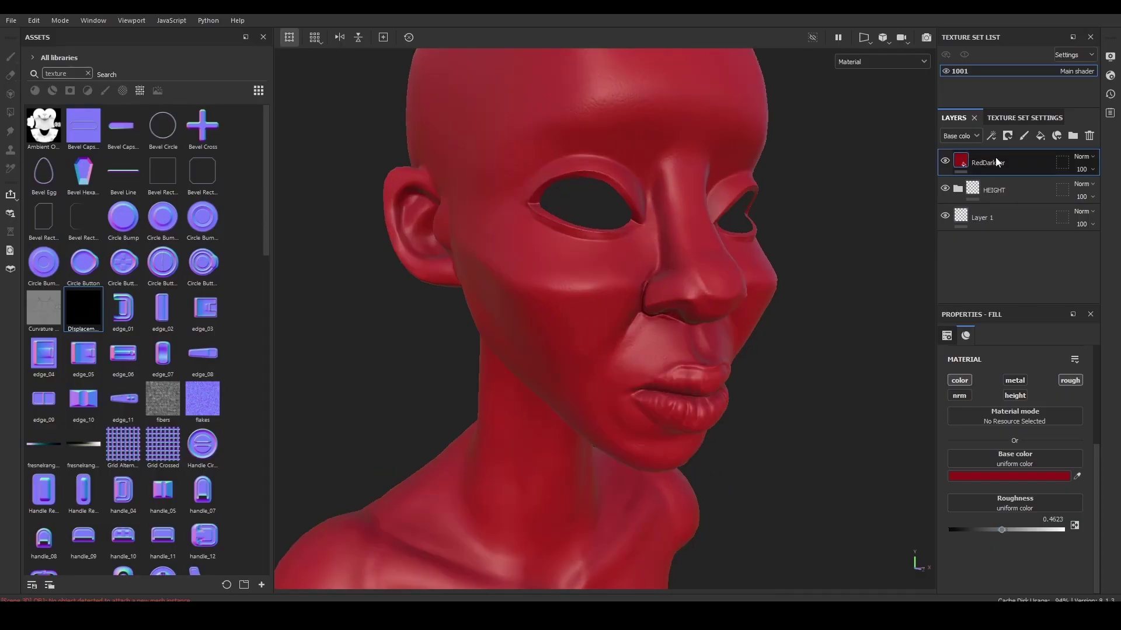
pyautogui.doubleClick(996, 163)
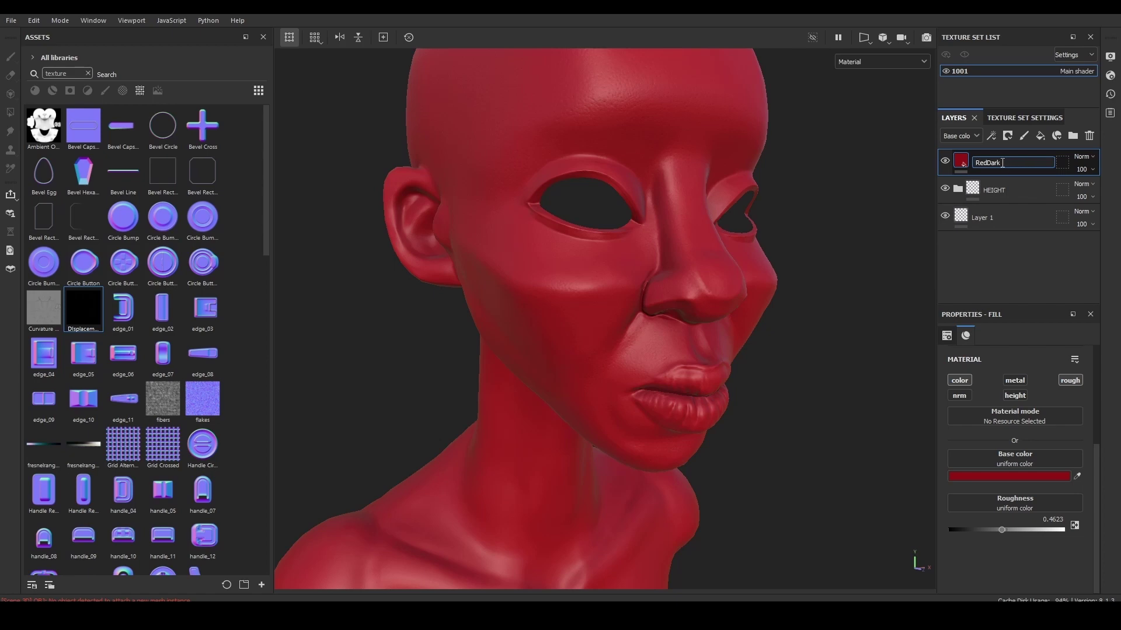
pyautogui.rightClick(993, 164)
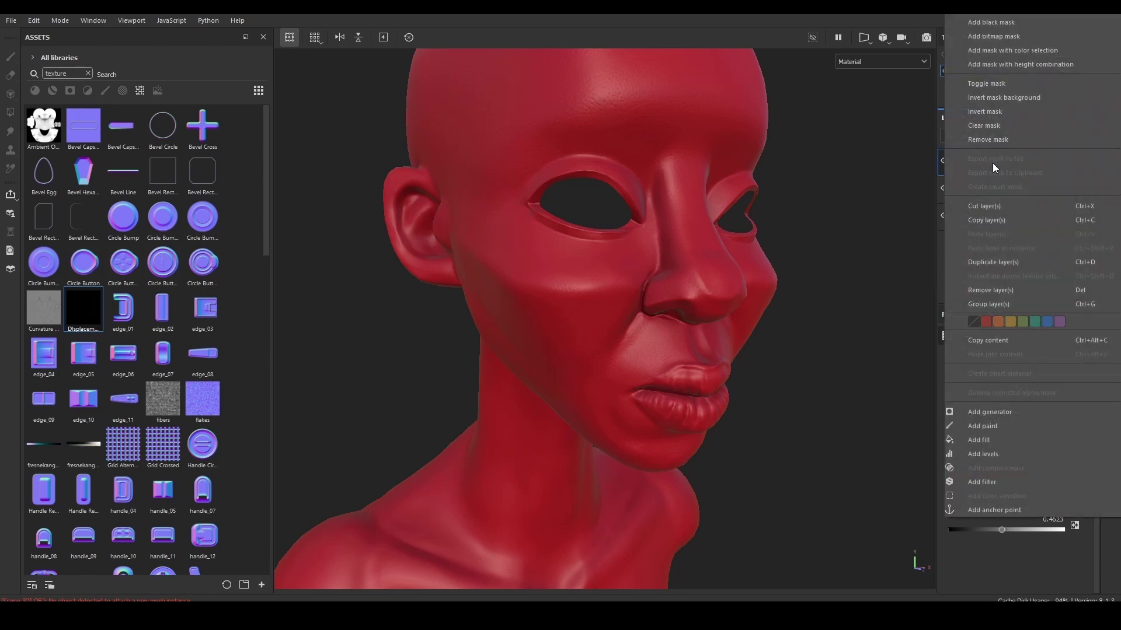
pyautogui.click(1011, 263)
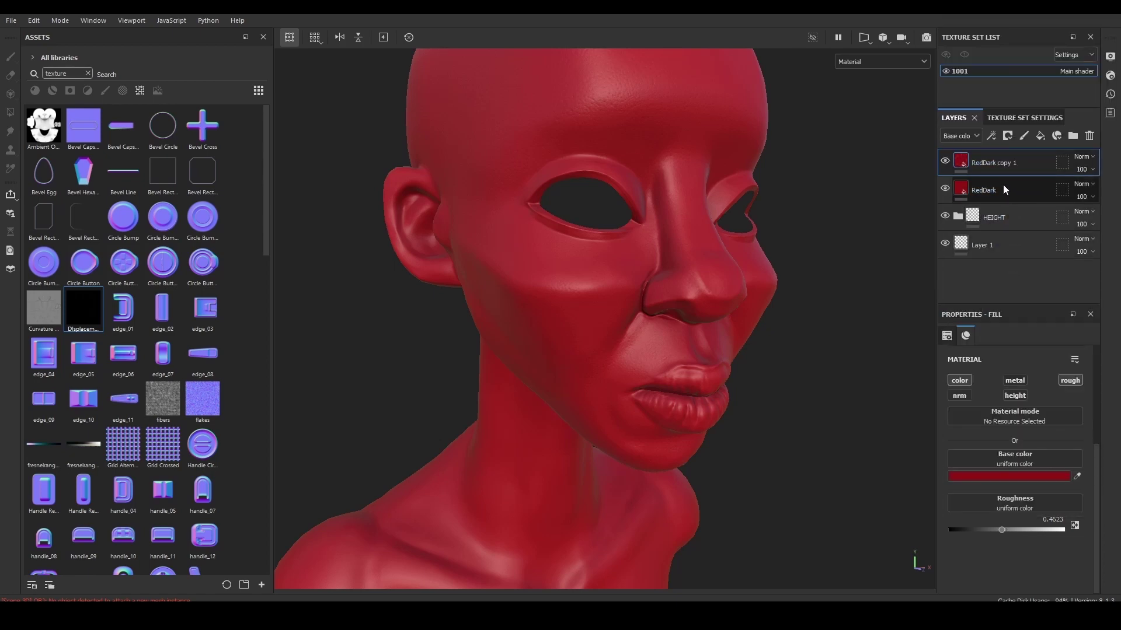
# Rename the copy RedLight and give it a lighter red base colour.
pyautogui.doubleClick(989, 163)
pyautogui.moveTo(987, 163); pyautogui.dragTo(1046, 166)
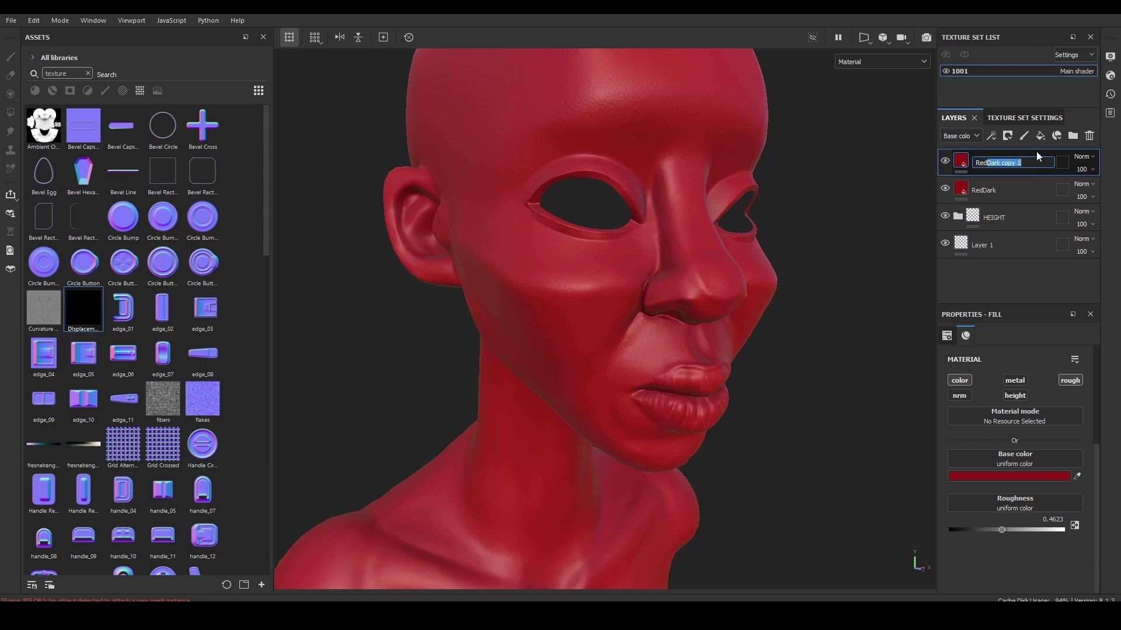
pyautogui.press('BackSpace')
pyautogui.write('Light')
pyautogui.press('Return')
pyautogui.click(1029, 476)
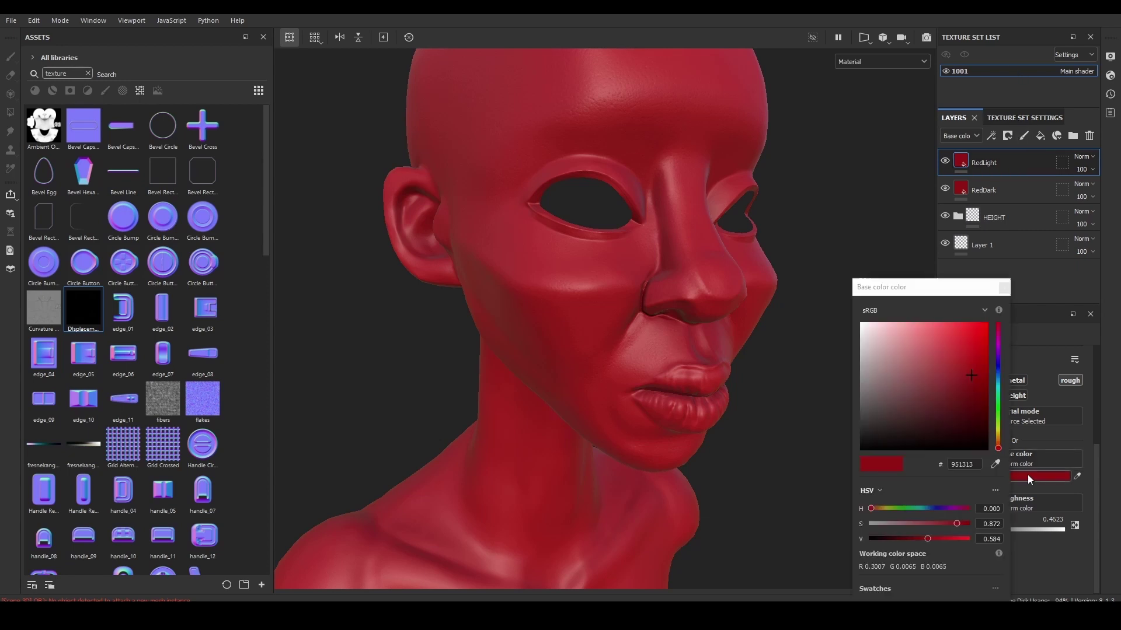
pyautogui.click(954, 349)
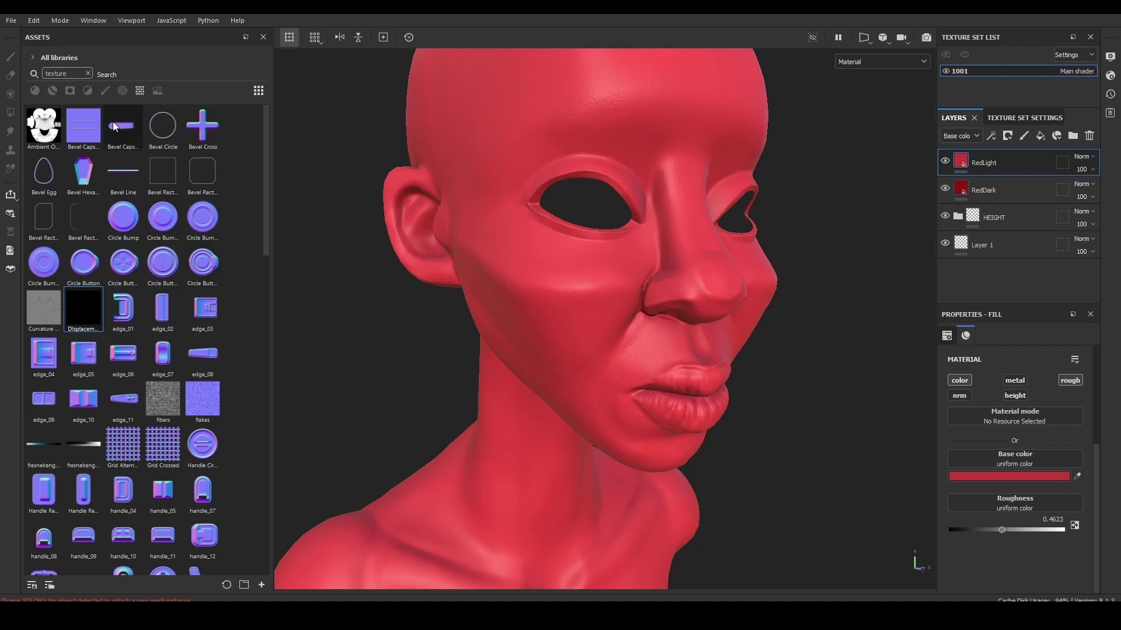
# Apply the Cavity Rust smart mask to the RedLight layer.
pyautogui.click(70, 91)
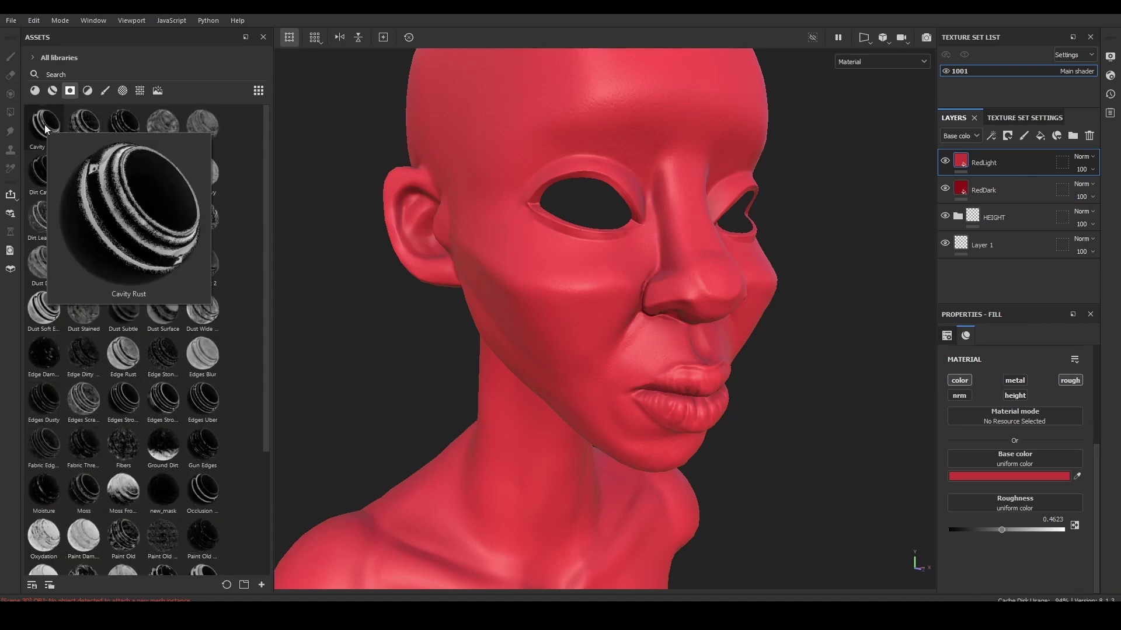
pyautogui.moveTo(47, 128); pyautogui.dragTo(1003, 159)
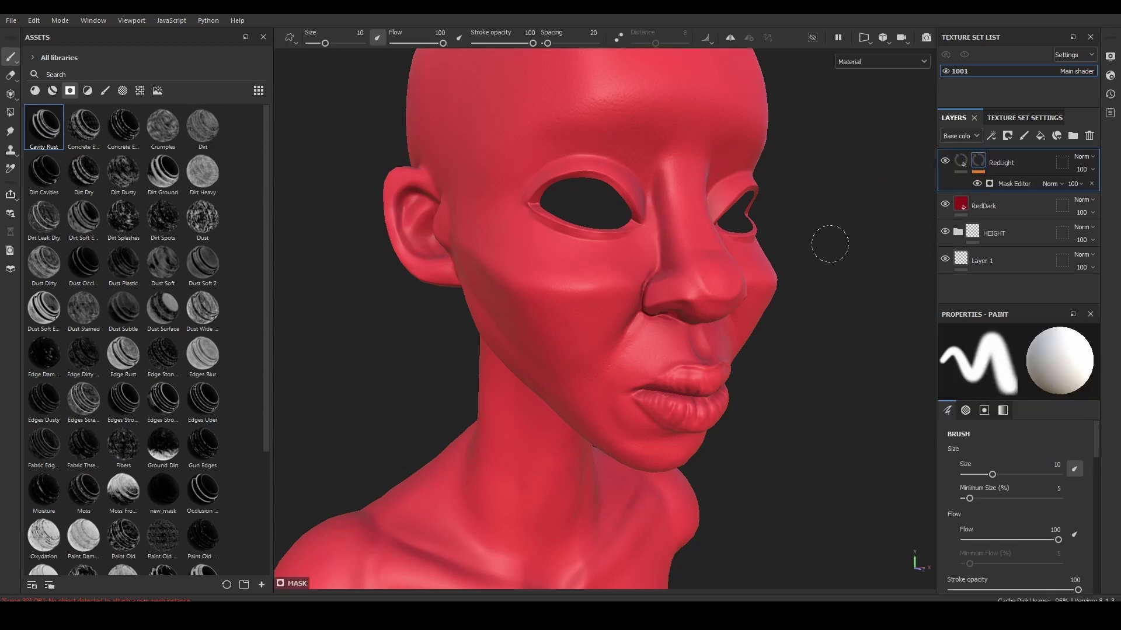
pyautogui.moveTo(830, 243)
pyautogui.keyDown('alt'); pyautogui.mouseDown()
pyautogui.moveTo(861, 243)
pyautogui.moveTo(838, 281)
pyautogui.moveTo(758, 268)
pyautogui.moveTo(801, 353)
pyautogui.mouseUp(); pyautogui.keyUp('alt')
pyautogui.scroll(-3, 801, 354)
pyautogui.keyDown('alt'); pyautogui.moveTo(770, 288); pyautogui.dragTo(751, 325); pyautogui.keyUp('alt')
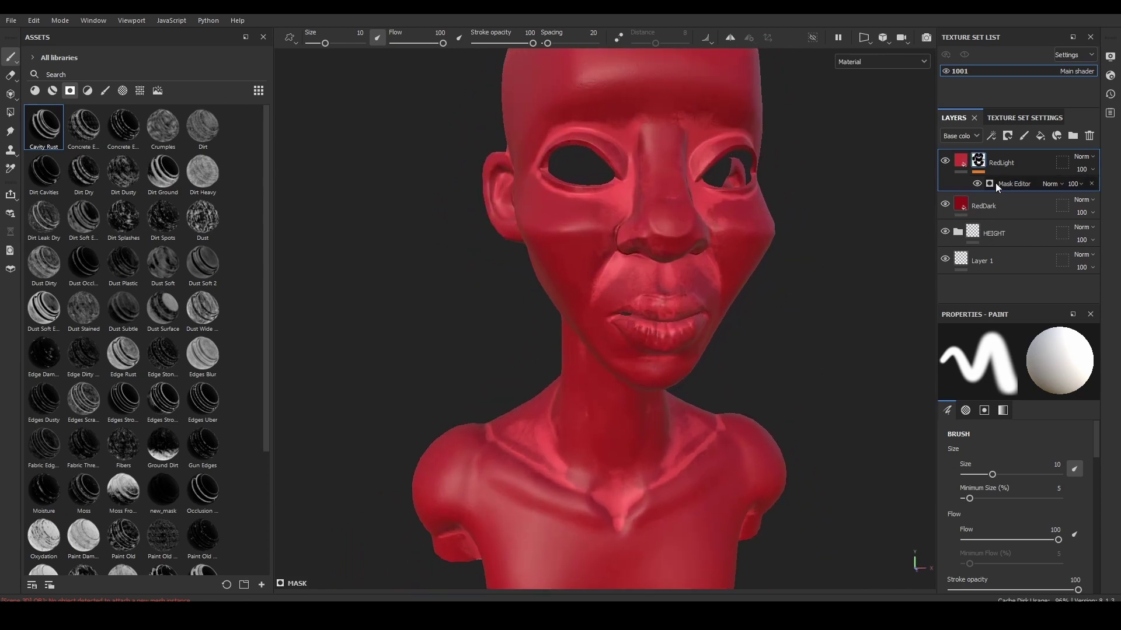
# Lower RedLight's mask Global Balance to about 0.46.
pyautogui.click(1017, 185)
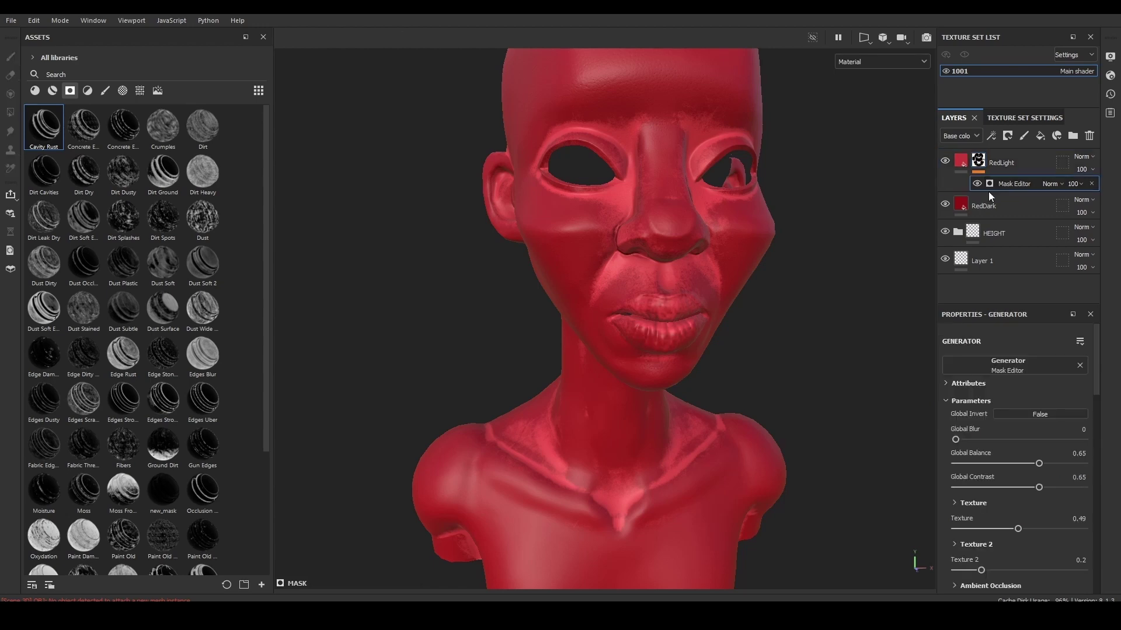
pyautogui.click(1008, 460)
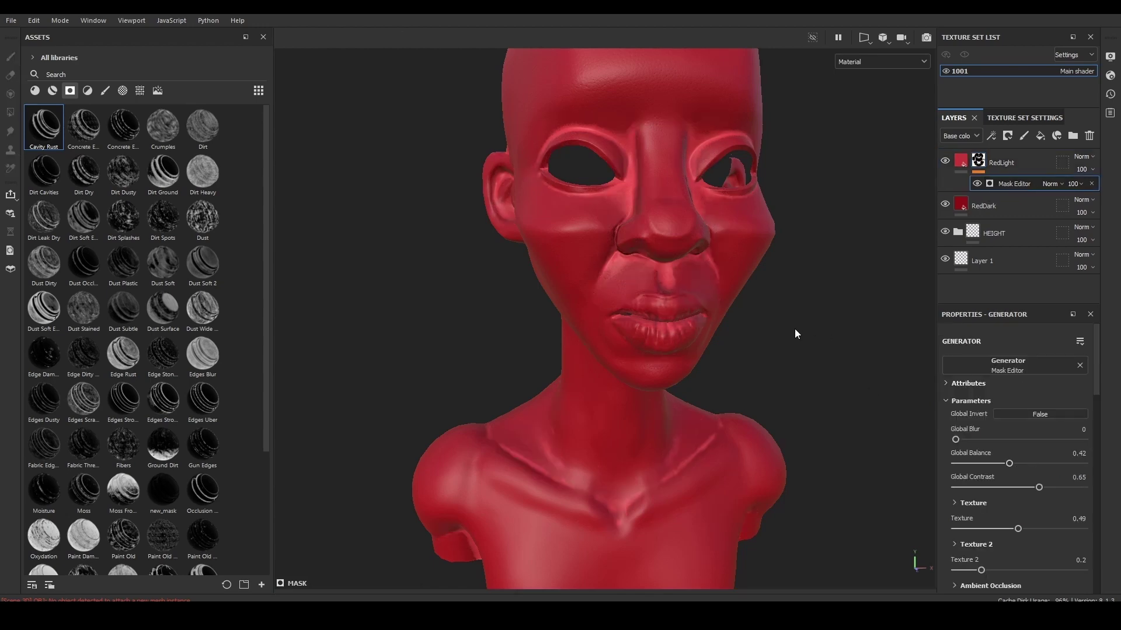
pyautogui.moveTo(794, 329)
pyautogui.keyDown('alt'); pyautogui.mouseDown()
pyautogui.moveTo(818, 317)
pyautogui.moveTo(727, 313)
pyautogui.mouseUp(); pyautogui.keyUp('alt')
pyautogui.scroll(-3, 755, 313)
pyautogui.scroll(3, 726, 314)
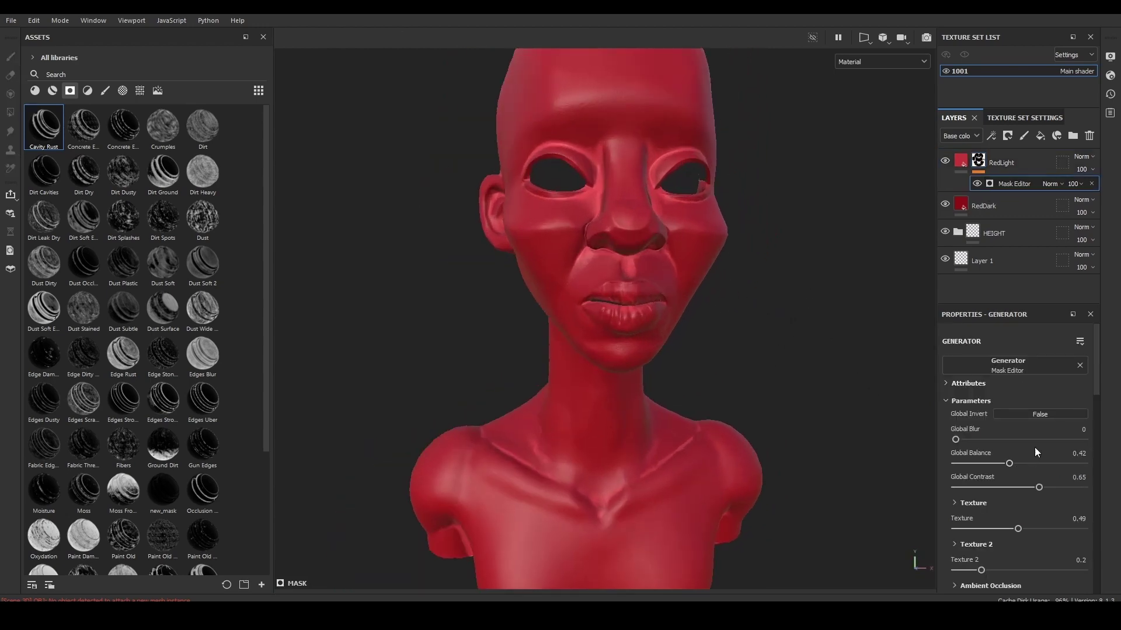
pyautogui.moveTo(852, 376)
pyautogui.keyDown('alt'); pyautogui.mouseDown()
pyautogui.moveTo(750, 275)
pyautogui.moveTo(708, 251)
pyautogui.moveTo(730, 300)
pyautogui.mouseUp(); pyautogui.keyUp('alt')
# Add a new fill layer named Azul.
pyautogui.click(1040, 135)
pyautogui.write('A')
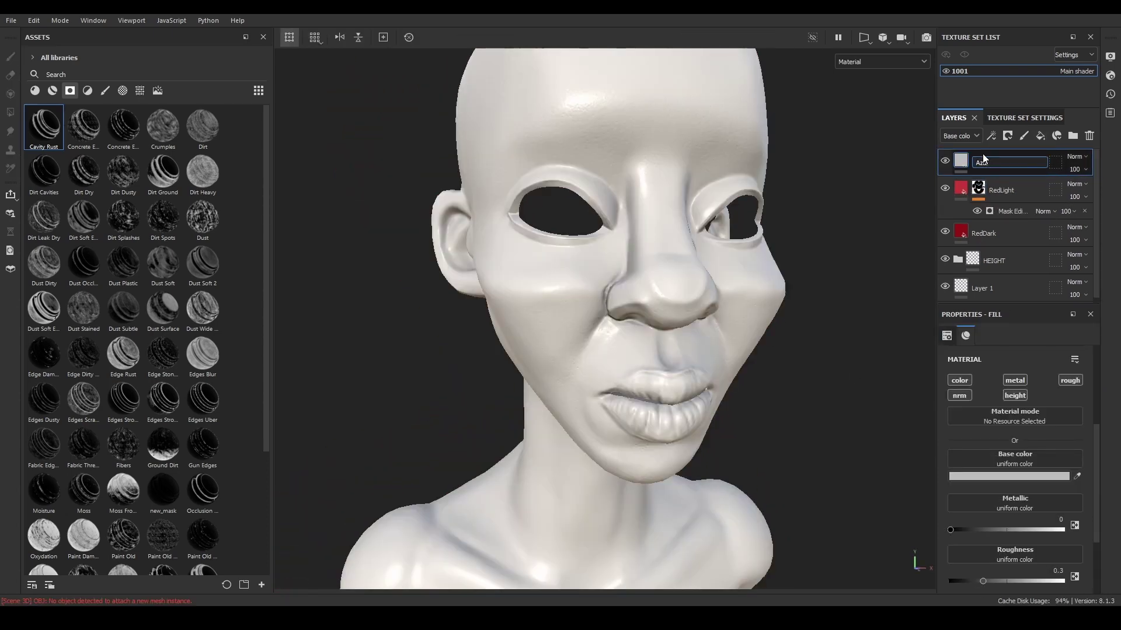
pyautogui.write('zul')
pyautogui.press('Return')
pyautogui.rightClick(990, 169)
pyautogui.press('Escape')
# Make Azul blue with roughness 0.4523 and hide it behind a black mask.
pyautogui.click(986, 477)
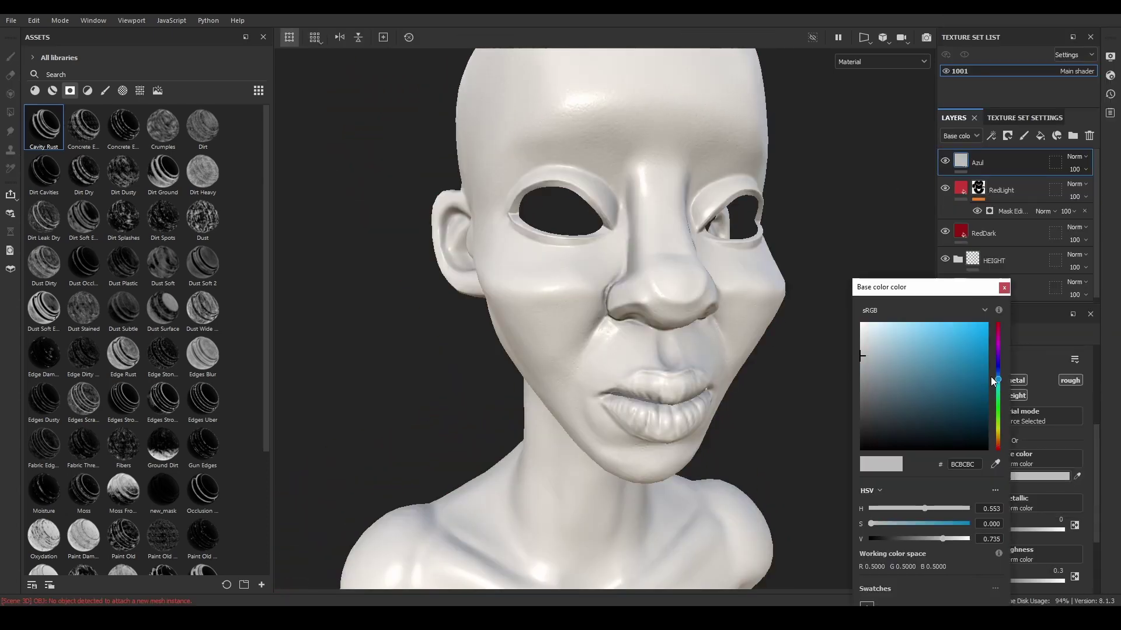
pyautogui.moveTo(990, 377); pyautogui.dragTo(965, 379)
pyautogui.click(1002, 287)
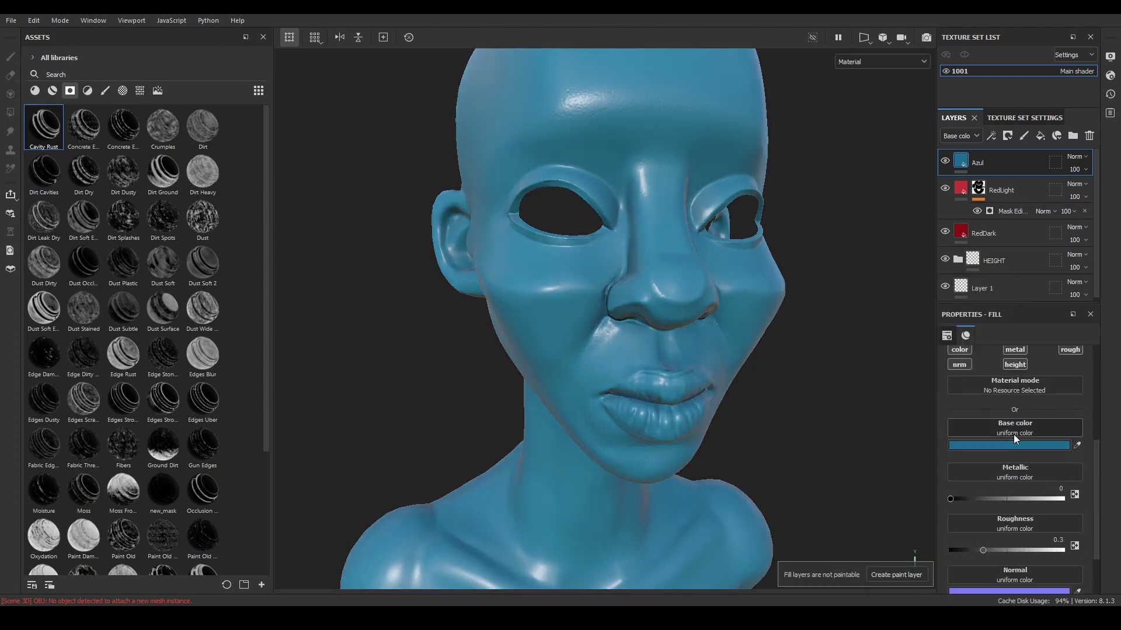
pyautogui.scroll(-1, 1013, 374)
pyautogui.scroll(1, 1013, 368)
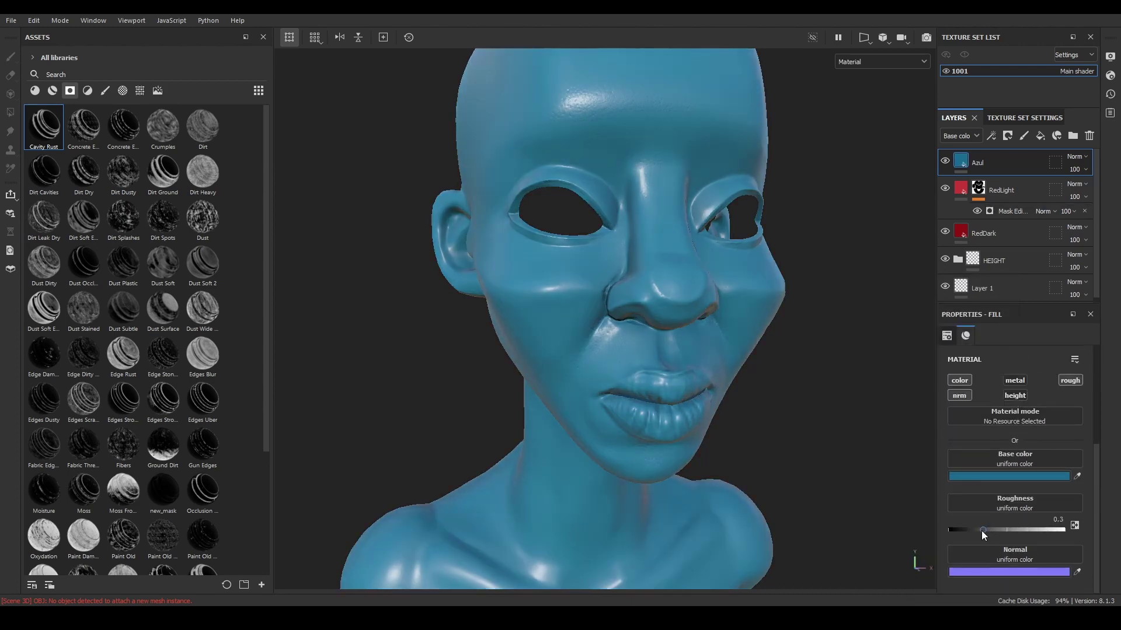
pyautogui.moveTo(982, 530); pyautogui.dragTo(998, 529)
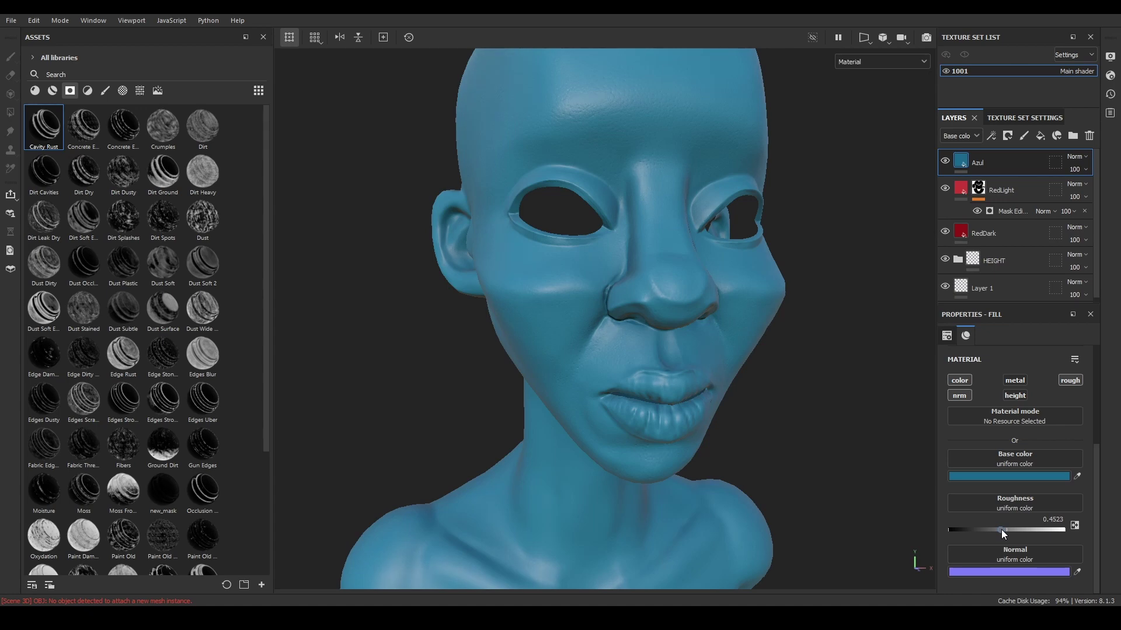
pyautogui.rightClick(996, 164)
pyautogui.click(992, 25)
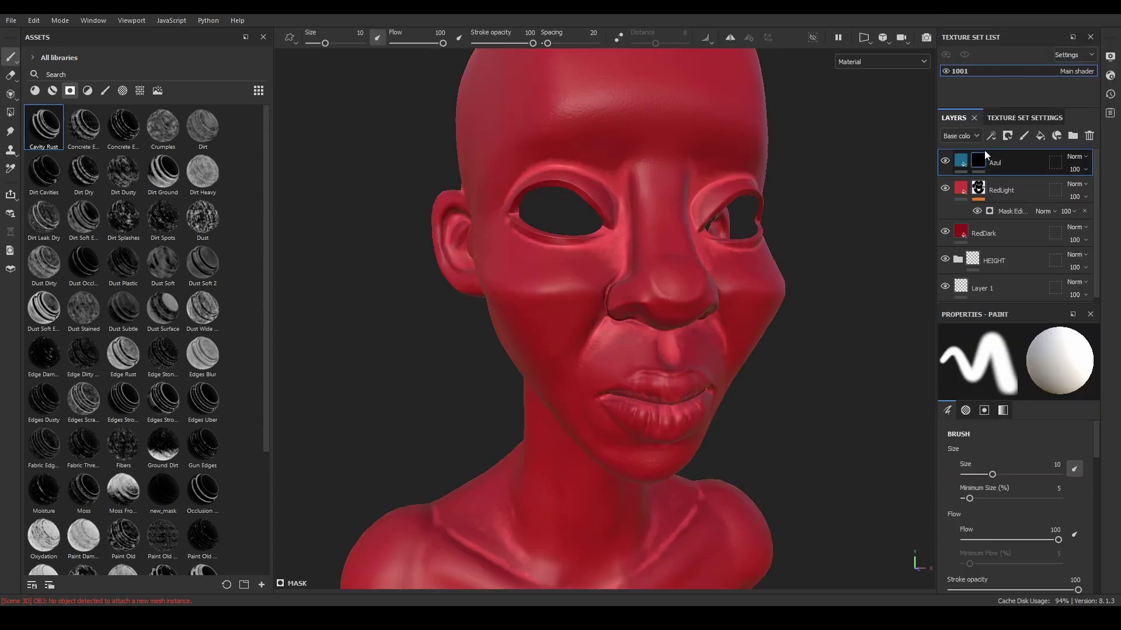
# Add a paint effect to Azul's mask and select the Dirt 1 brush.
pyautogui.rightClick(986, 154)
pyautogui.click(1008, 158)
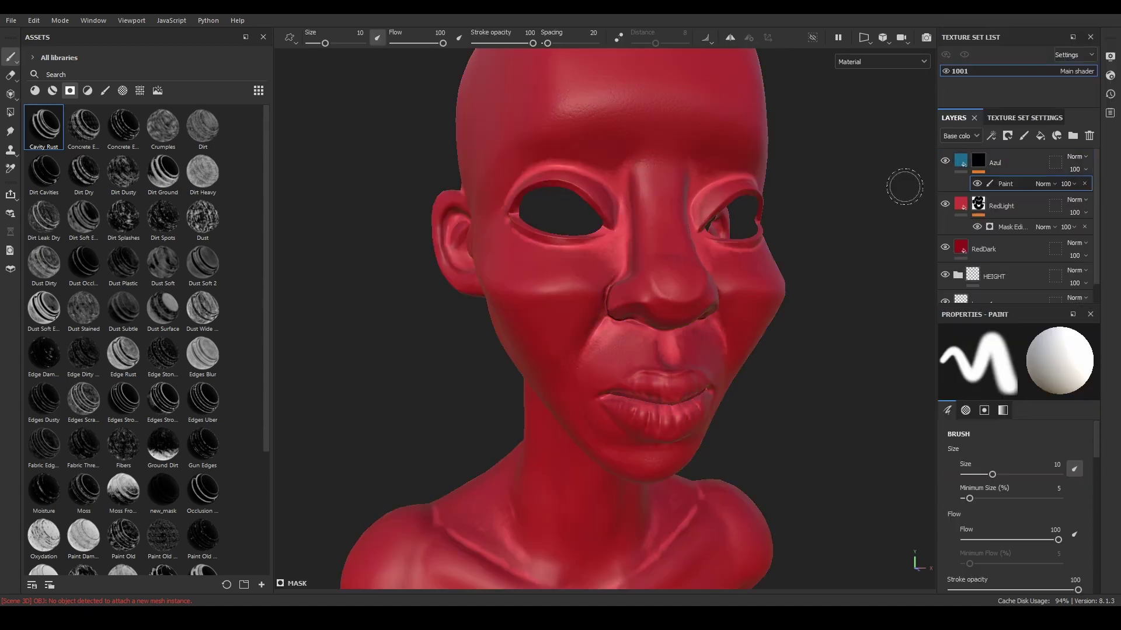
pyautogui.click(105, 90)
pyautogui.scroll(-5, 220, 276)
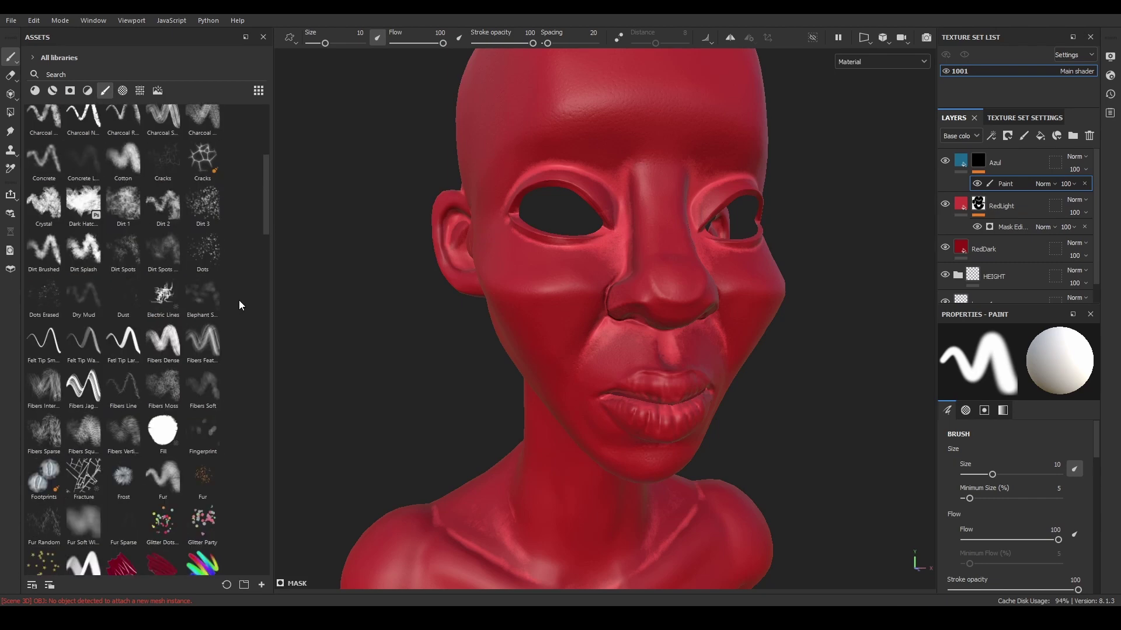
pyautogui.click(138, 212)
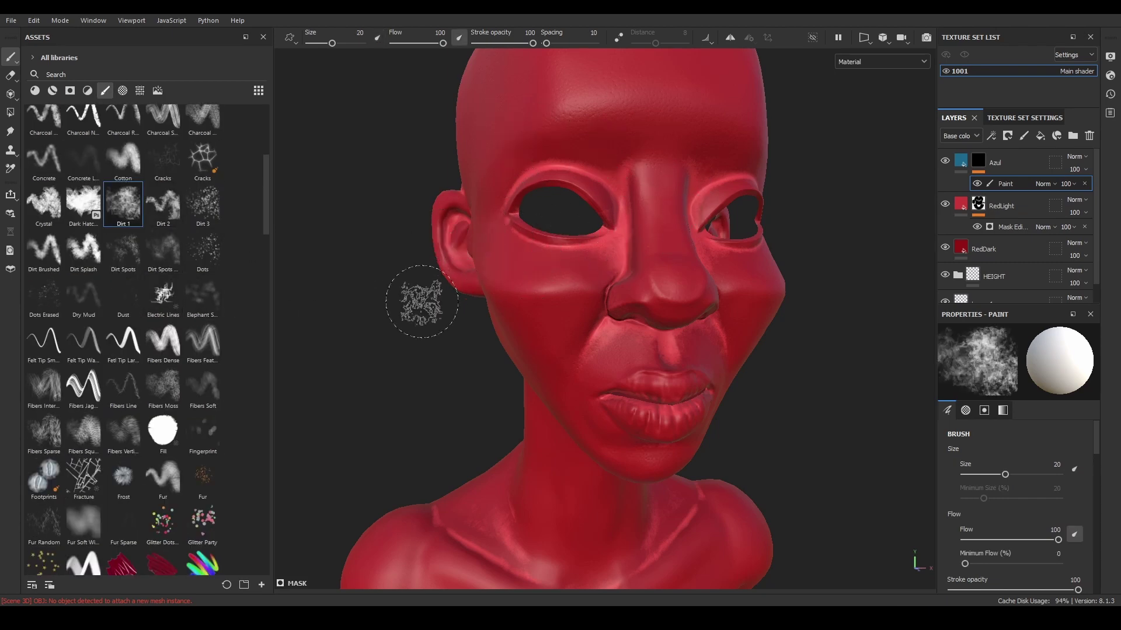
# Paint bluish shading around both eye sockets.
pyautogui.keyDown('alt'); pyautogui.moveTo(420, 305); pyautogui.dragTo(584, 87); pyautogui.keyUp('alt')
pyautogui.keyDown('alt'); pyautogui.moveTo(718, 116); pyautogui.dragTo(730, 200); pyautogui.keyUp('alt')
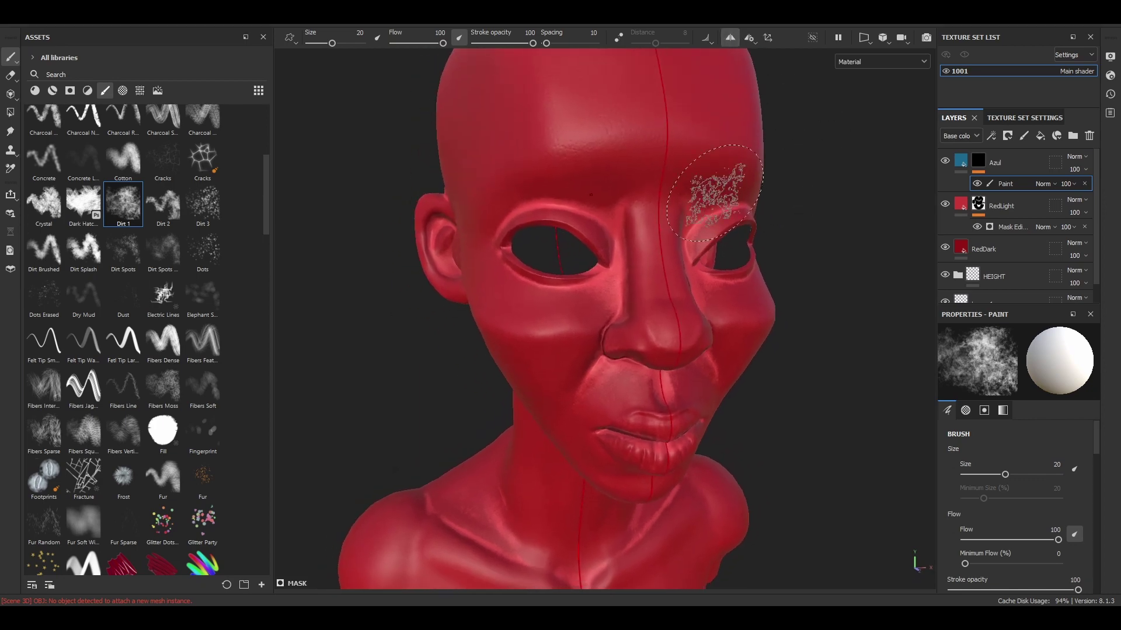
pyautogui.moveTo(555, 280); pyautogui.dragTo(598, 251)
pyautogui.keyDown('ctrl'); pyautogui.moveTo(561, 293); pyautogui.dragTo(580, 228, button='right'); pyautogui.keyUp('ctrl')
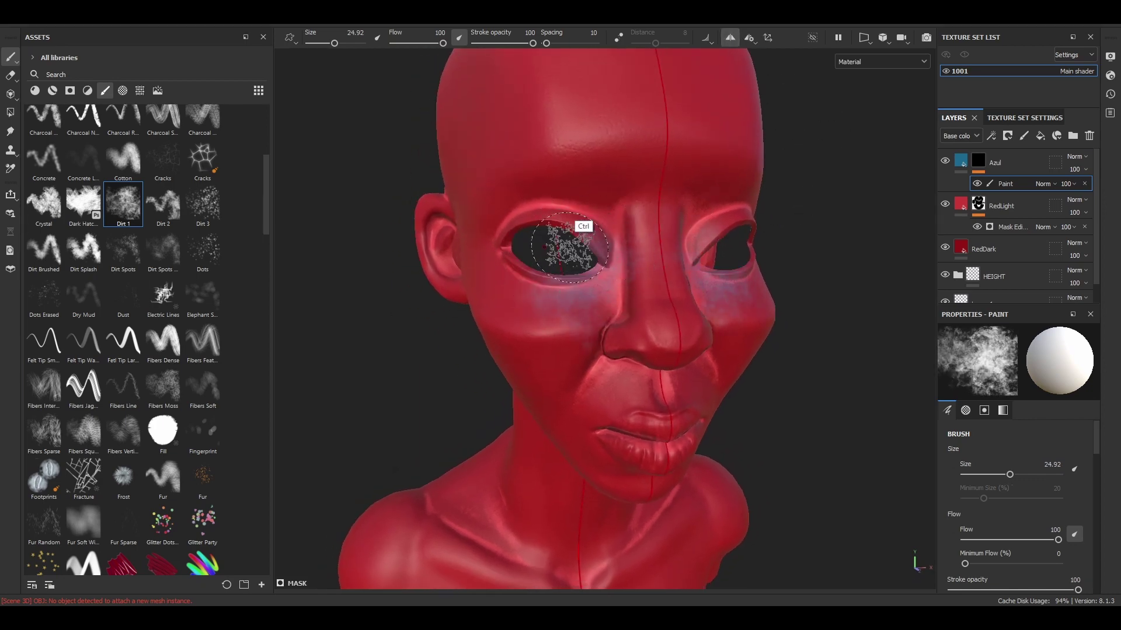
pyautogui.moveTo(581, 228)
pyautogui.keyDown('alt'); pyautogui.mouseDown()
pyautogui.moveTo(400, 330)
pyautogui.moveTo(537, 76)
pyautogui.mouseUp(); pyautogui.keyUp('alt')
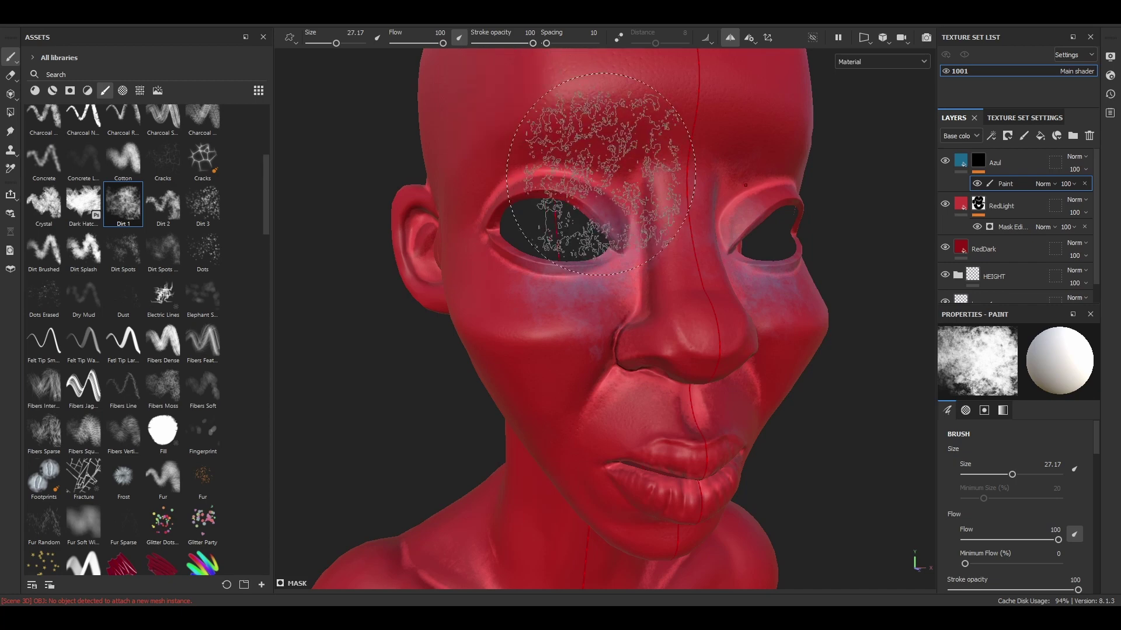
pyautogui.keyDown('ctrl'); pyautogui.moveTo(560, 188); pyautogui.dragTo(525, 188, button='right'); pyautogui.keyUp('ctrl')
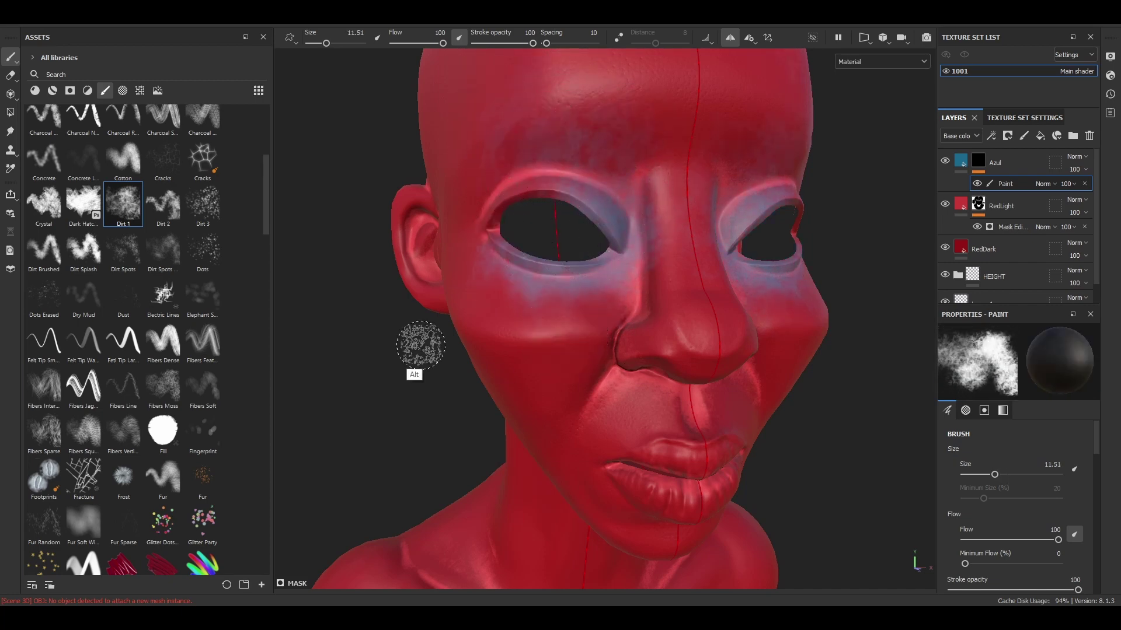
pyautogui.keyDown('alt'); pyautogui.moveTo(421, 345); pyautogui.dragTo(488, 200); pyautogui.keyUp('alt')
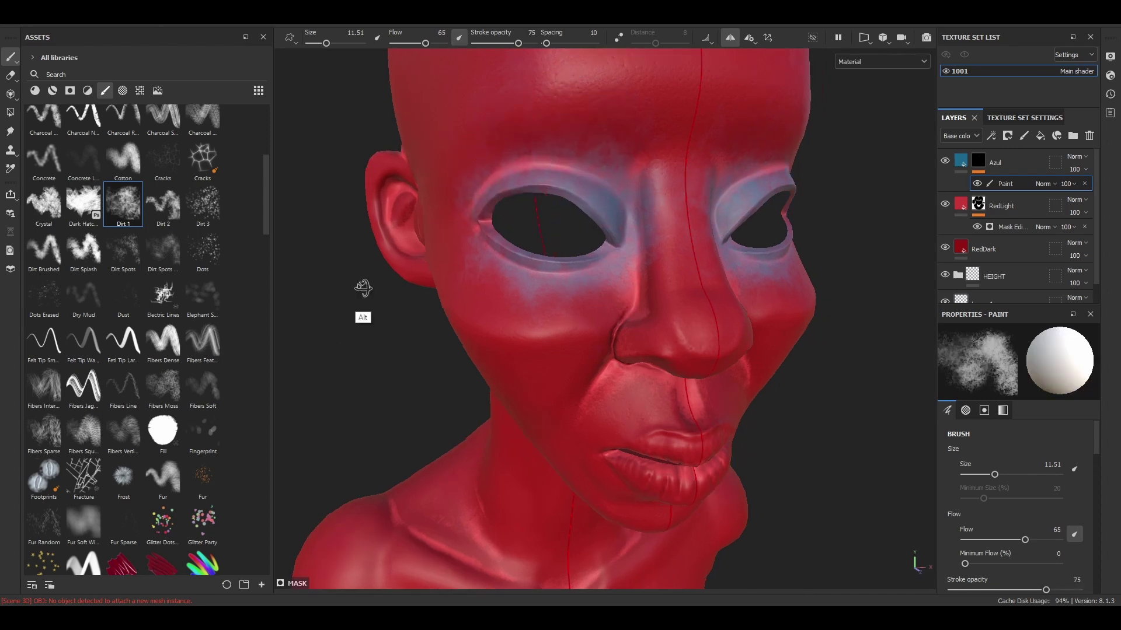
# Paint a blue tint on the cheek and around the mouth.
pyautogui.moveTo(363, 251)
pyautogui.keyDown('alt'); pyautogui.mouseDown()
pyautogui.moveTo(384, 328)
pyautogui.moveTo(452, 184)
pyautogui.moveTo(783, 213)
pyautogui.moveTo(558, 254)
pyautogui.mouseUp(); pyautogui.keyUp('alt')
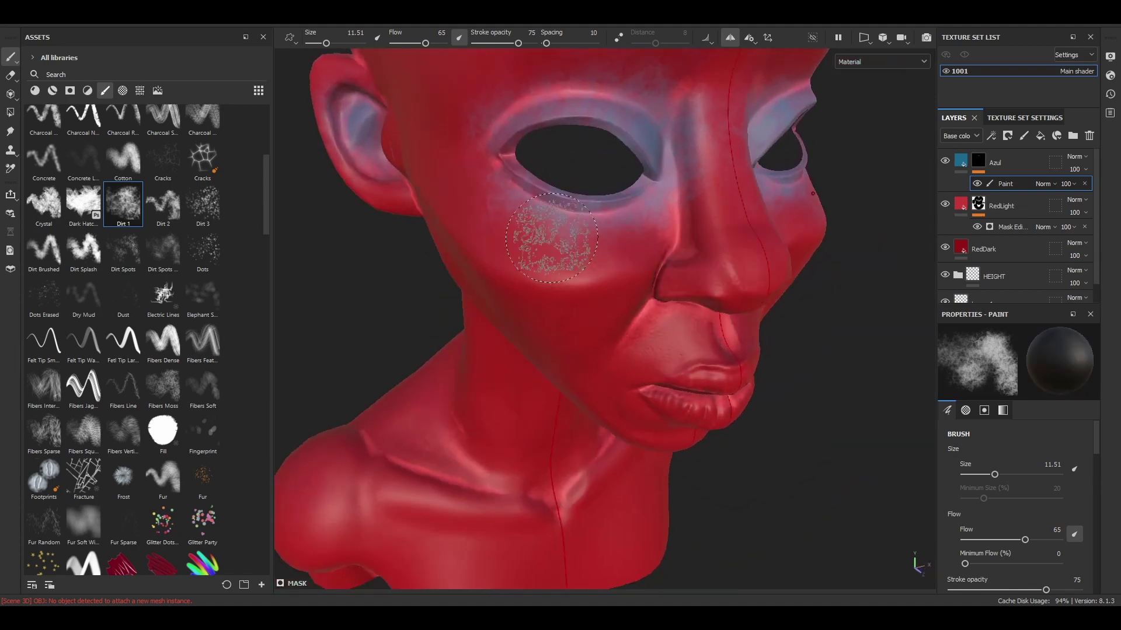
pyautogui.keyDown('alt'); pyautogui.moveTo(714, 114); pyautogui.dragTo(592, 125, button='middle'); pyautogui.keyUp('alt')
pyautogui.keyDown('alt'); pyautogui.moveTo(593, 125); pyautogui.dragTo(671, 268, button='right'); pyautogui.keyUp('alt')
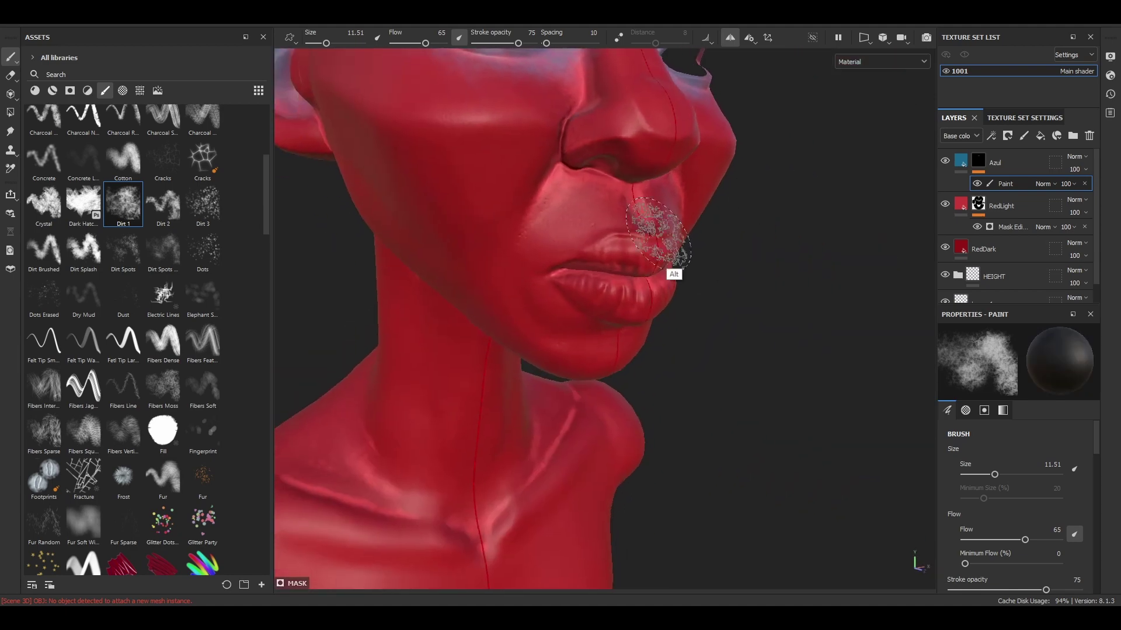
pyautogui.keyDown('alt'); pyautogui.moveTo(670, 267); pyautogui.dragTo(617, 254, button='middle'); pyautogui.keyUp('alt')
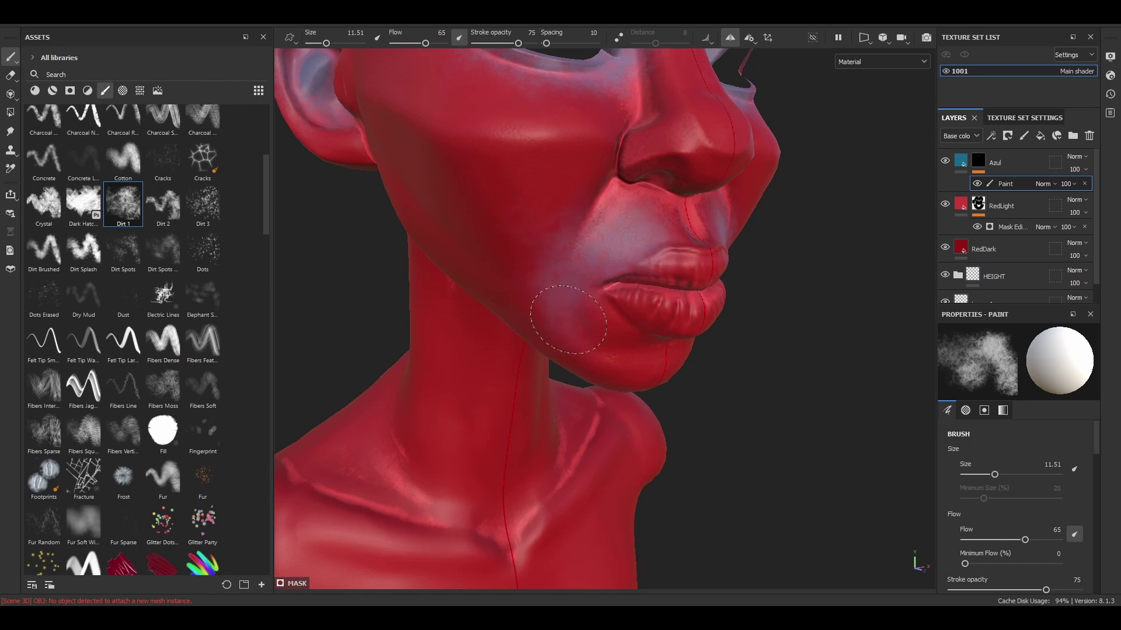
pyautogui.keyDown('alt'); pyautogui.moveTo(726, 371); pyautogui.dragTo(660, 216); pyautogui.keyUp('alt')
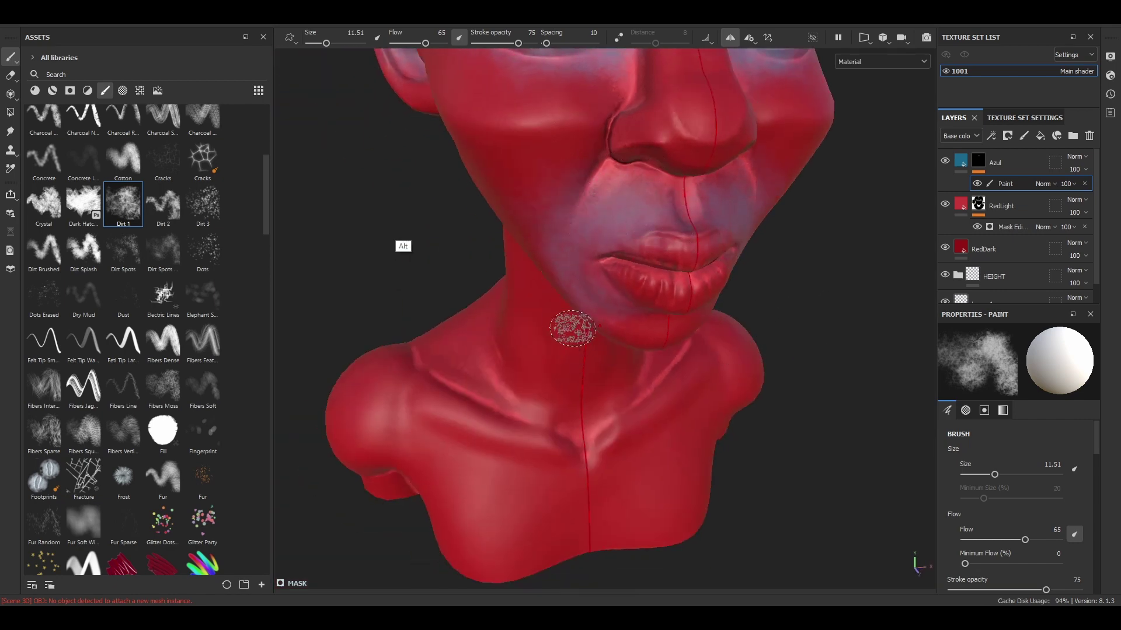
pyautogui.keyDown('alt'); pyautogui.moveTo(573, 328); pyautogui.dragTo(645, 315); pyautogui.keyUp('alt')
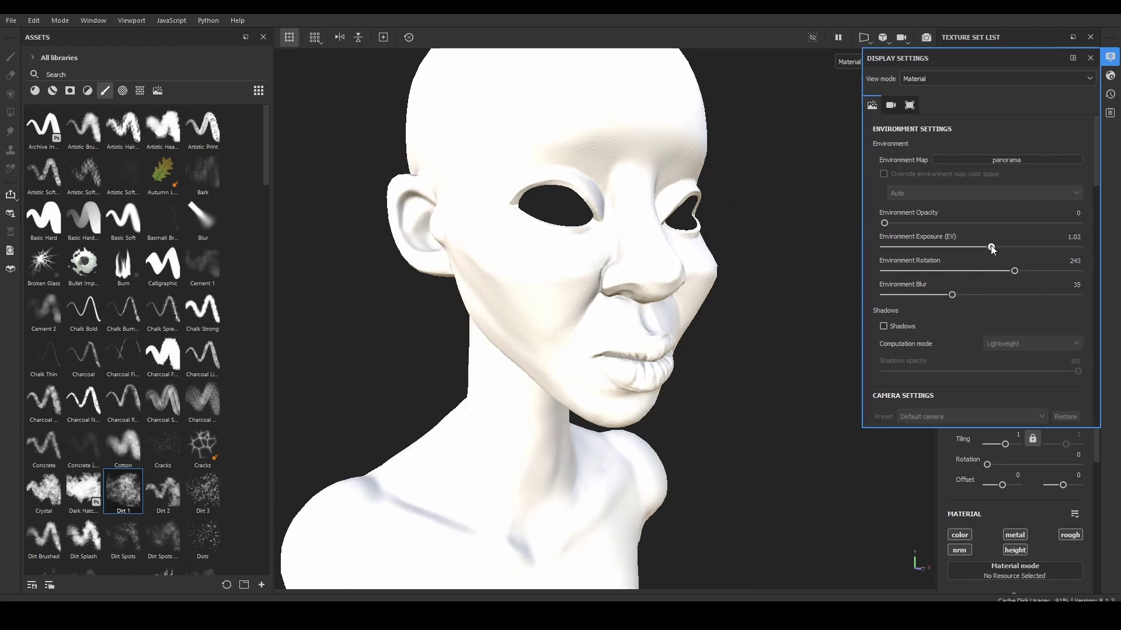
# Set the new fill layer's base colour to yellow B68B23.
pyautogui.click(1110, 112)
pyautogui.click(1028, 526)
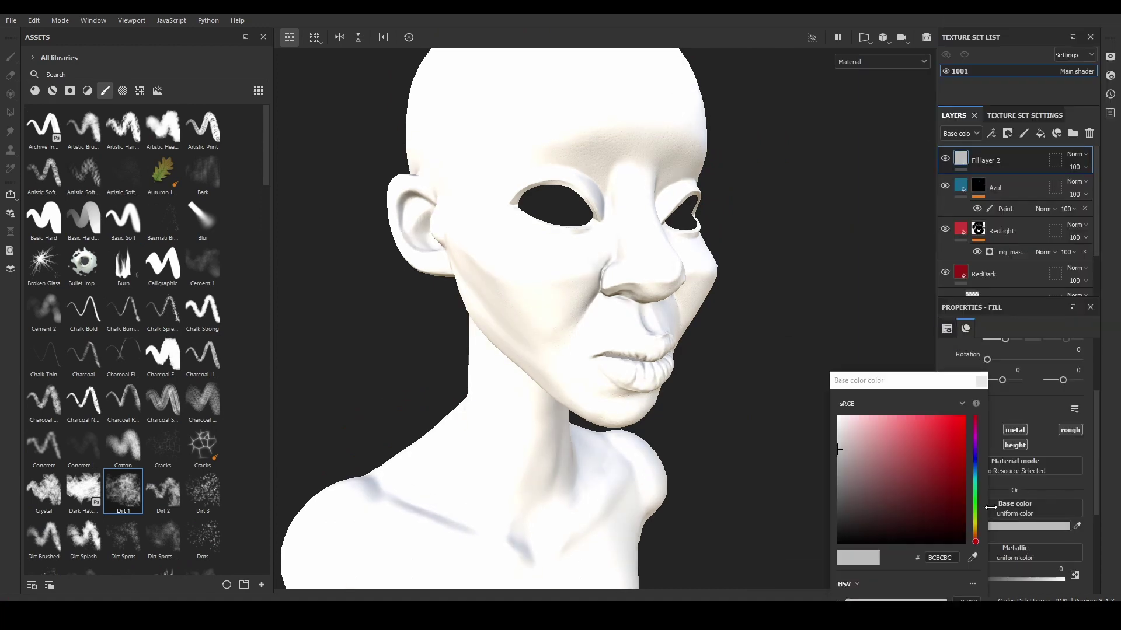
pyautogui.click(940, 453)
pyautogui.click(975, 529)
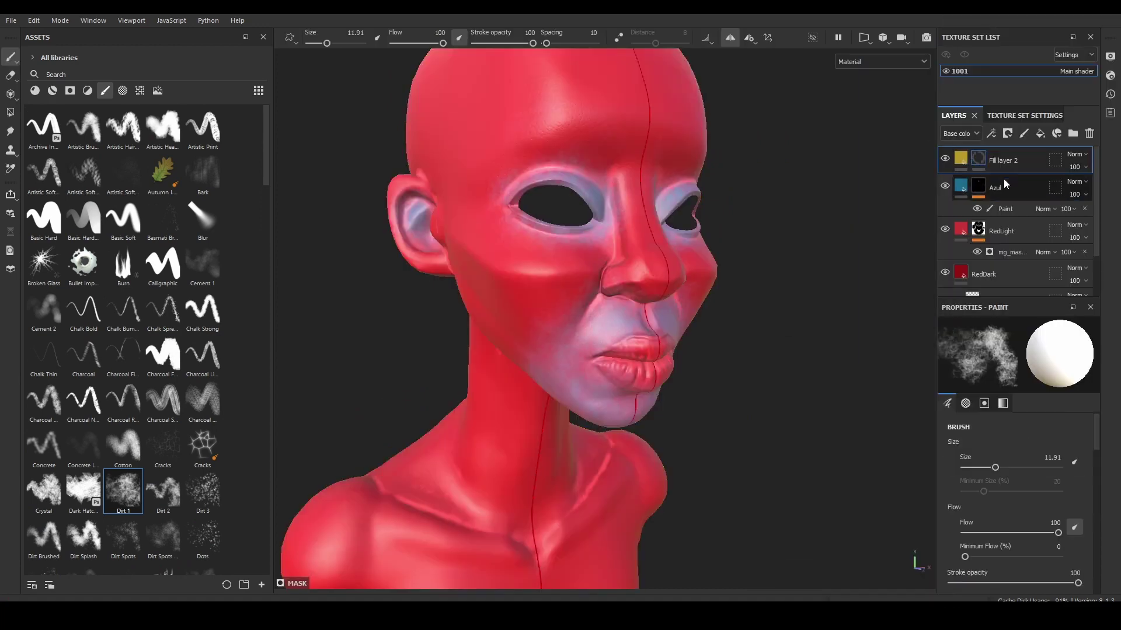
# Paint orange-yellow over the forehead, upper head and scalp, checking it from several angles.
pyautogui.keyDown('ctrl'); pyautogui.moveTo(730, 175); pyautogui.dragTo(755, 175, button='right'); pyautogui.keyUp('ctrl')
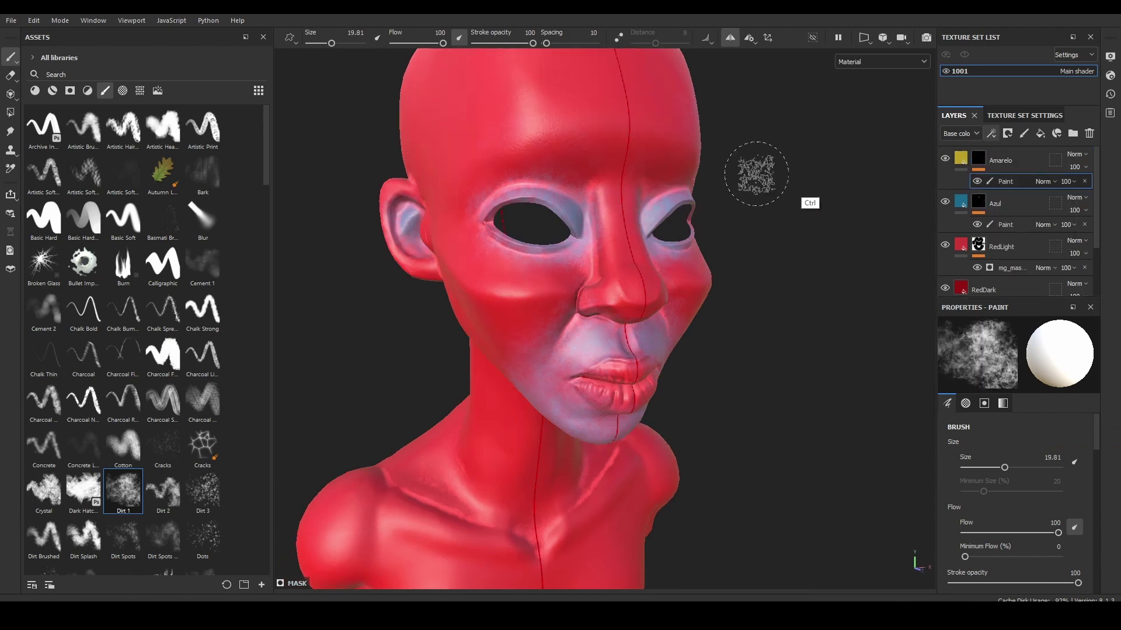
pyautogui.keyDown('alt'); pyautogui.moveTo(755, 175); pyautogui.dragTo(762, 238); pyautogui.keyUp('alt')
pyautogui.moveTo(584, 198); pyautogui.dragTo(612, 225)
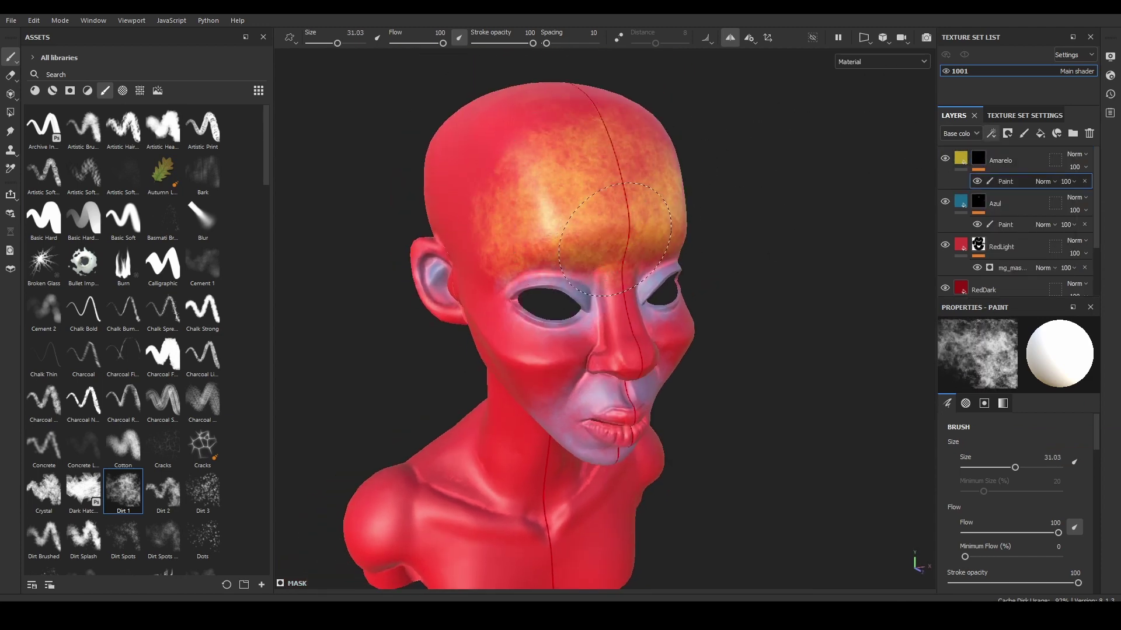
pyautogui.keyDown('alt'); pyautogui.moveTo(551, 138); pyautogui.dragTo(615, 245); pyautogui.keyUp('alt')
pyautogui.keyDown('ctrl'); pyautogui.moveTo(615, 245); pyautogui.dragTo(589, 245, button='right'); pyautogui.keyUp('ctrl')
pyautogui.keyDown('ctrl'); pyautogui.moveTo(588, 222); pyautogui.dragTo(525, 190); pyautogui.keyUp('ctrl')
pyautogui.keyDown('ctrl'); pyautogui.moveTo(525, 190); pyautogui.dragTo(560, 193, button='right'); pyautogui.keyUp('ctrl')
pyautogui.moveTo(560, 193)
pyautogui.keyDown('alt'); pyautogui.mouseDown()
pyautogui.moveTo(563, 104)
pyautogui.moveTo(525, 175)
pyautogui.moveTo(630, 152)
pyautogui.moveTo(808, 163)
pyautogui.moveTo(525, 175)
pyautogui.moveTo(496, 262)
pyautogui.moveTo(465, 242)
pyautogui.mouseUp(); pyautogui.keyUp('alt')
pyautogui.keyDown('alt'); pyautogui.moveTo(500, 285); pyautogui.dragTo(503, 271); pyautogui.keyUp('alt')
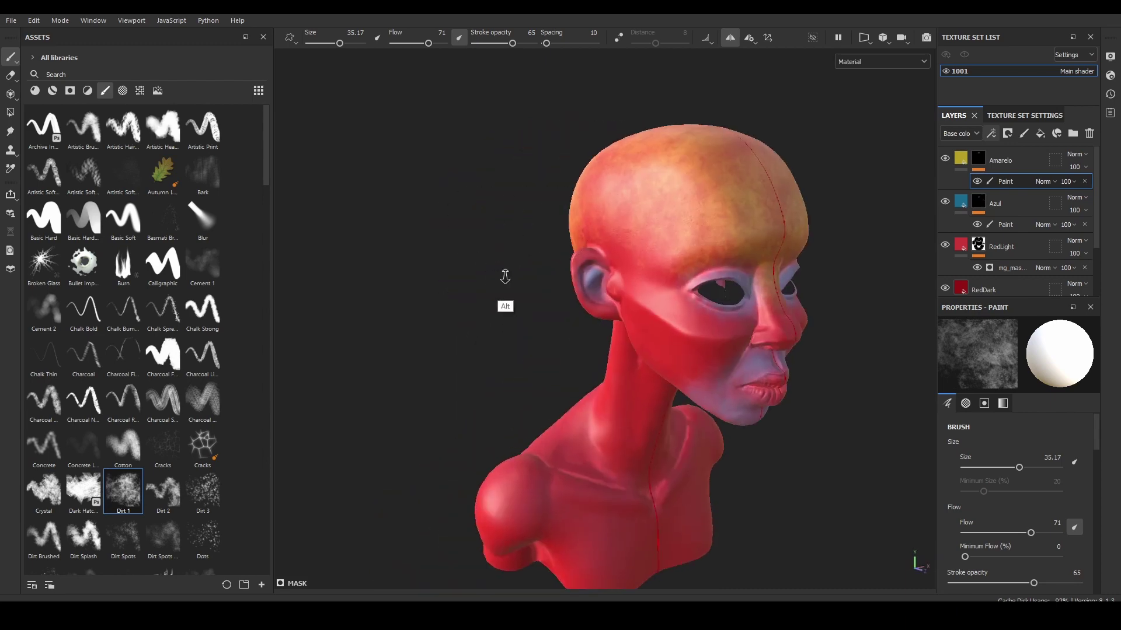
pyautogui.moveTo(503, 271)
pyautogui.keyDown('alt'); pyautogui.mouseDown(button='right')
pyautogui.moveTo(493, 261)
pyautogui.moveTo(424, 301)
pyautogui.moveTo(582, 329)
pyautogui.mouseUp(button='right'); pyautogui.keyUp('alt')
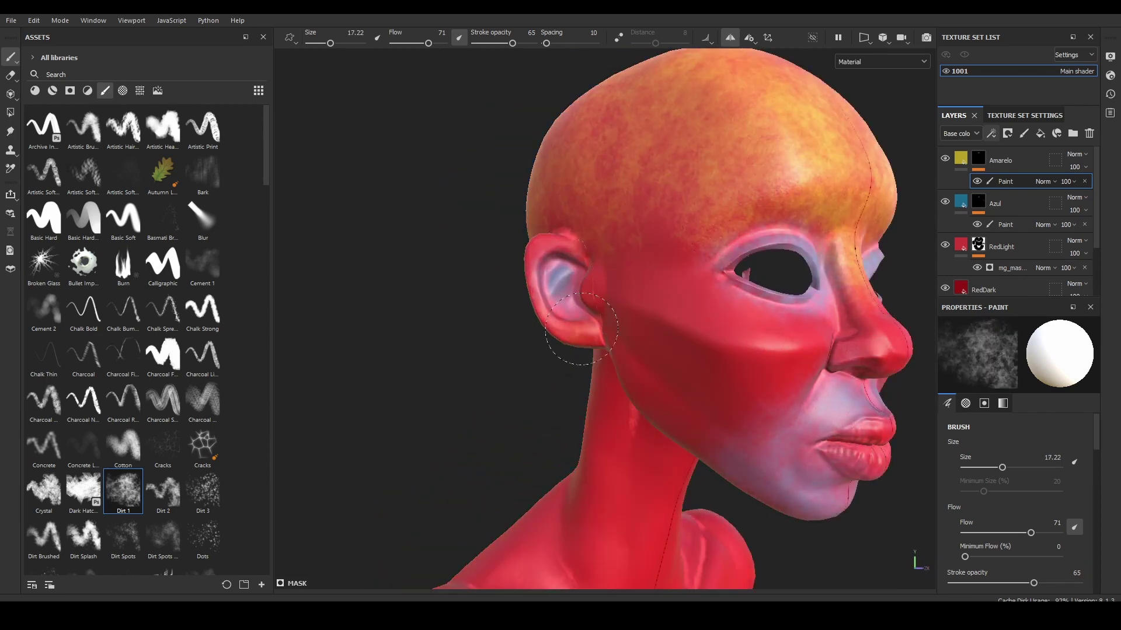
pyautogui.keyDown('alt'); pyautogui.moveTo(586, 302); pyautogui.dragTo(450, 306); pyautogui.keyUp('alt')
pyautogui.keyDown('ctrl'); pyautogui.moveTo(522, 295); pyautogui.dragTo(546, 302, button='right'); pyautogui.keyUp('ctrl')
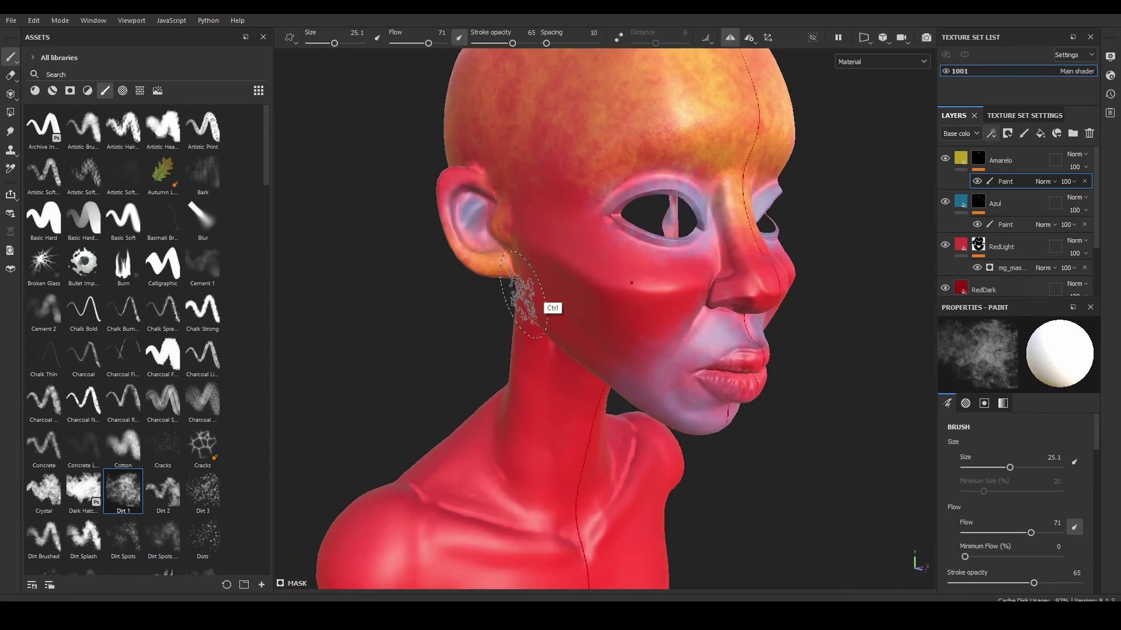
pyautogui.keyDown('ctrl'); pyautogui.moveTo(637, 285); pyautogui.dragTo(601, 292, button='right'); pyautogui.keyUp('ctrl')
pyautogui.moveTo(601, 292)
pyautogui.keyDown('alt'); pyautogui.mouseDown()
pyautogui.moveTo(583, 306)
pyautogui.moveTo(581, 265)
pyautogui.moveTo(613, 300)
pyautogui.moveTo(563, 325)
pyautogui.mouseUp(); pyautogui.keyUp('alt')
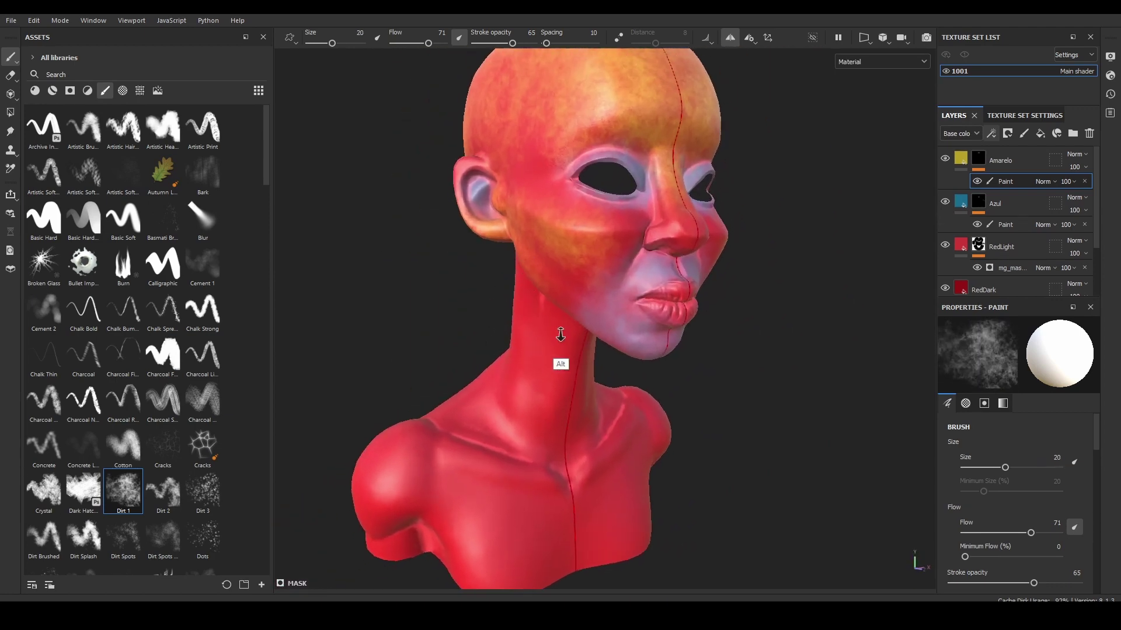
pyautogui.keyDown('ctrl'); pyautogui.moveTo(563, 325); pyautogui.dragTo(651, 331, button='right'); pyautogui.keyUp('ctrl')
pyautogui.moveTo(651, 331)
pyautogui.keyDown('alt'); pyautogui.mouseDown()
pyautogui.moveTo(611, 278)
pyautogui.moveTo(598, 429)
pyautogui.moveTo(607, 420)
pyautogui.mouseUp(); pyautogui.keyUp('alt')
pyautogui.keyDown('ctrl'); pyautogui.moveTo(607, 420); pyautogui.dragTo(596, 420, button='right'); pyautogui.keyUp('ctrl')
# Paint orange onto the collarbones, chest and back of the neck, then add a paint effect to RedLight.
pyautogui.moveTo(597, 420)
pyautogui.mouseDown()
pyautogui.moveTo(495, 362)
pyautogui.moveTo(554, 305)
pyautogui.mouseUp()
pyautogui.keyDown('ctrl'); pyautogui.moveTo(554, 305); pyautogui.dragTo(565, 305, button='right'); pyautogui.keyUp('ctrl')
pyautogui.moveTo(565, 306)
pyautogui.mouseDown()
pyautogui.moveTo(502, 361)
pyautogui.moveTo(452, 455)
pyautogui.moveTo(628, 372)
pyautogui.mouseUp()
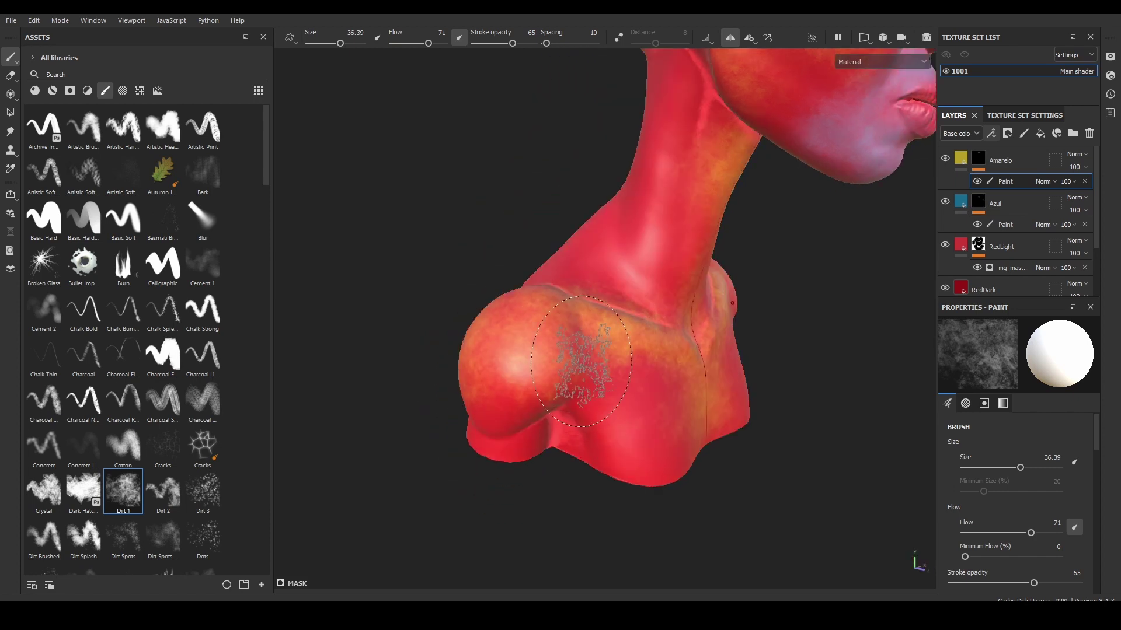
pyautogui.keyDown('ctrl'); pyautogui.moveTo(627, 372); pyautogui.dragTo(634, 372, button='right'); pyautogui.keyUp('ctrl')
pyautogui.moveTo(633, 372)
pyautogui.keyDown('alt'); pyautogui.mouseDown()
pyautogui.moveTo(450, 343)
pyautogui.moveTo(620, 375)
pyautogui.mouseUp(); pyautogui.keyUp('alt')
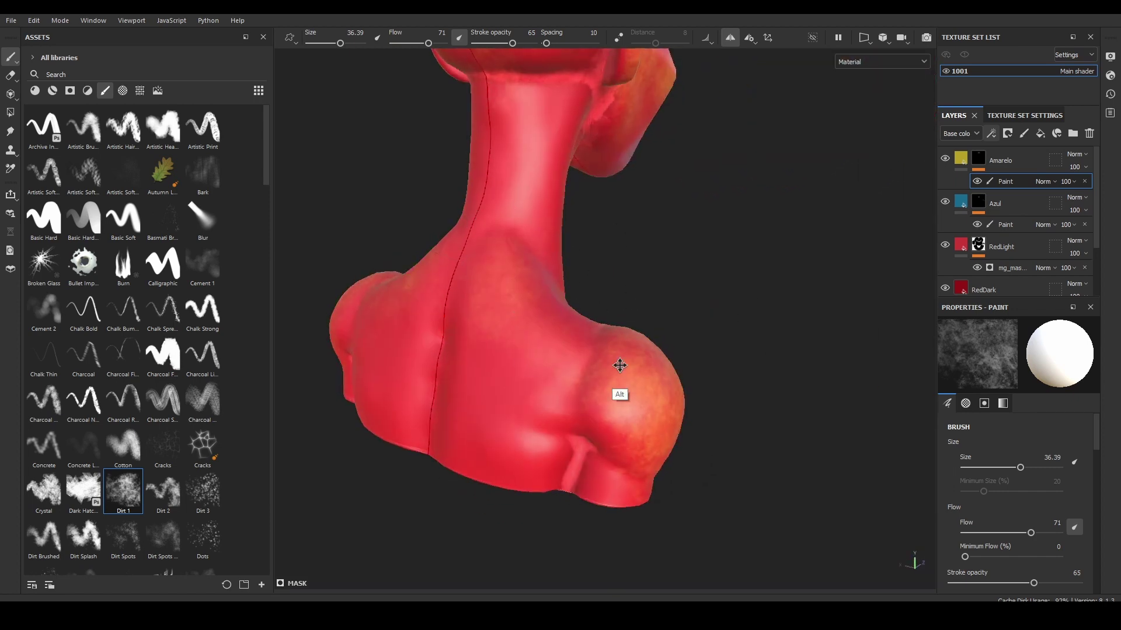
pyautogui.keyDown('alt'); pyautogui.moveTo(620, 375); pyautogui.dragTo(502, 254, button='right'); pyautogui.keyUp('alt')
pyautogui.keyDown('ctrl'); pyautogui.moveTo(502, 254); pyautogui.dragTo(485, 254, button='right'); pyautogui.keyUp('ctrl')
pyautogui.moveTo(467, 274); pyautogui.dragTo(491, 145)
pyautogui.moveTo(484, 292)
pyautogui.mouseDown()
pyautogui.moveTo(484, 58)
pyautogui.moveTo(594, 251)
pyautogui.moveTo(698, 238)
pyautogui.moveTo(555, 286)
pyautogui.mouseUp()
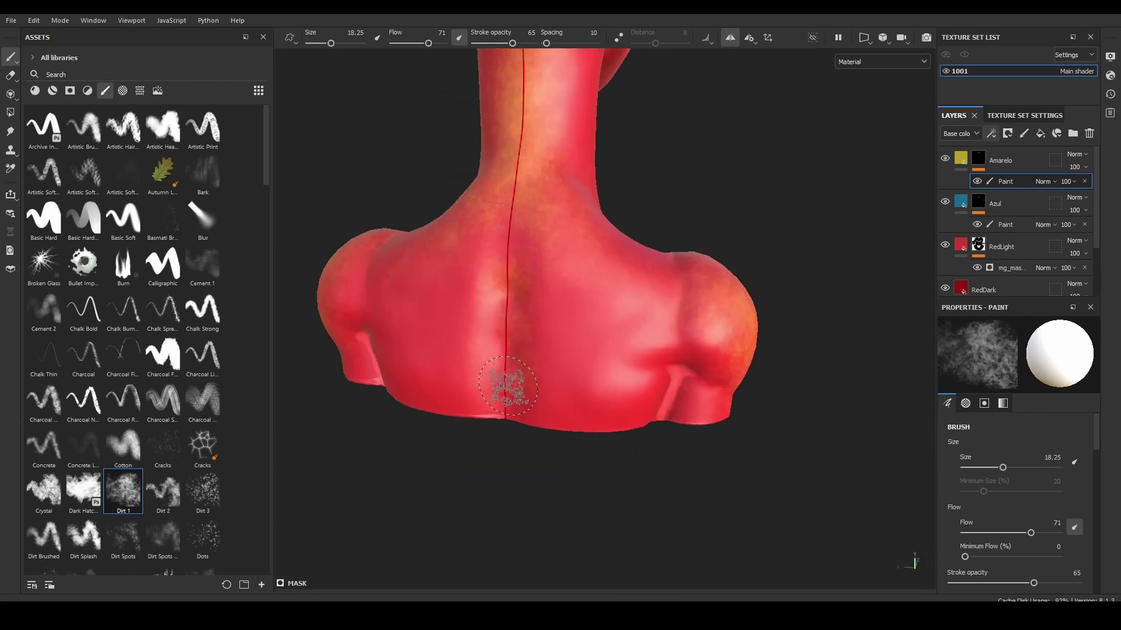
pyautogui.keyDown('ctrl'); pyautogui.moveTo(581, 251); pyautogui.dragTo(584, 251, button='right'); pyautogui.keyUp('ctrl')
pyautogui.moveTo(585, 251)
pyautogui.mouseDown()
pyautogui.moveTo(388, 275)
pyautogui.moveTo(455, 275)
pyautogui.mouseUp()
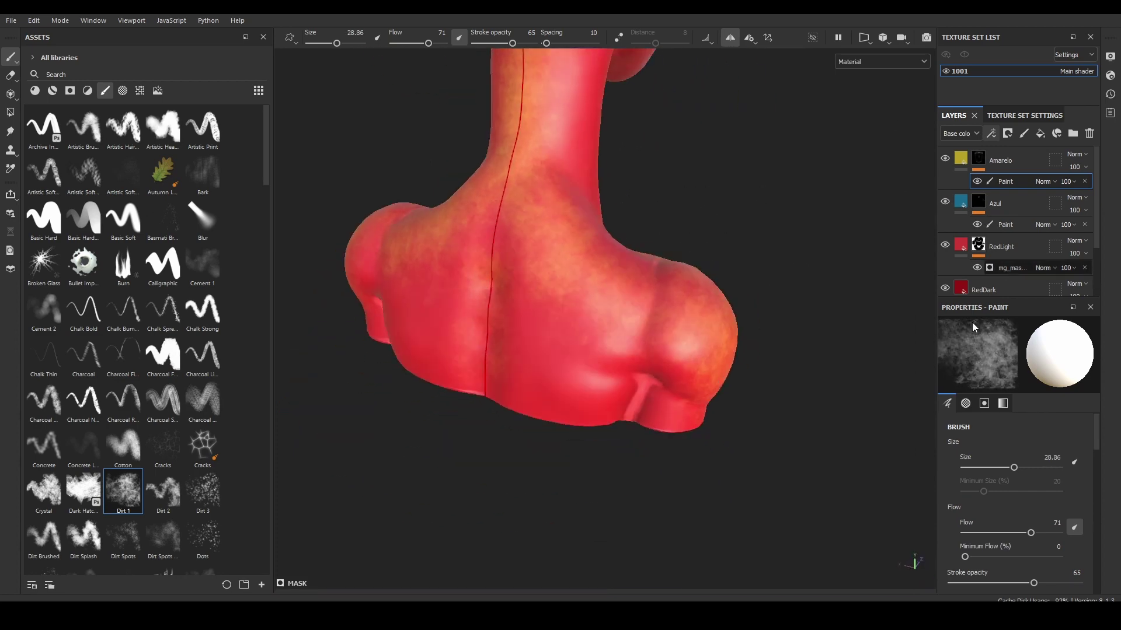
pyautogui.click(1010, 268)
# Paint red into the back shoulder crease and switch to the Basic Soft brush.
pyautogui.keyDown('ctrl'); pyautogui.moveTo(653, 369); pyautogui.dragTo(640, 369, button='right'); pyautogui.keyUp('ctrl')
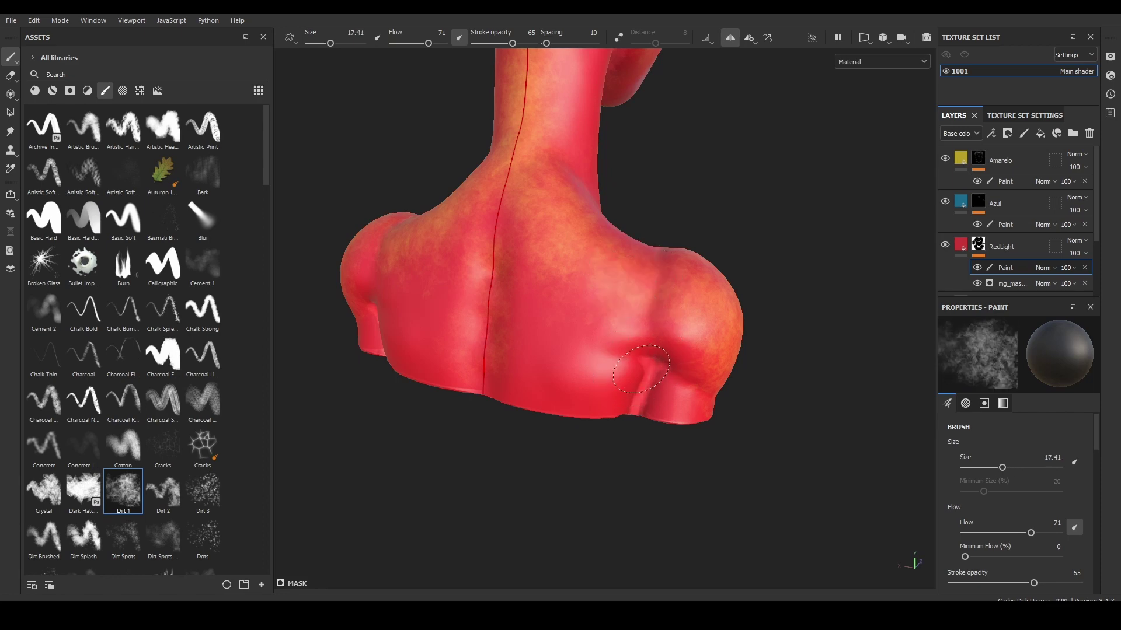
pyautogui.moveTo(641, 405)
pyautogui.keyDown('alt'); pyautogui.mouseDown()
pyautogui.moveTo(501, 287)
pyautogui.moveTo(597, 338)
pyautogui.mouseUp(); pyautogui.keyUp('alt')
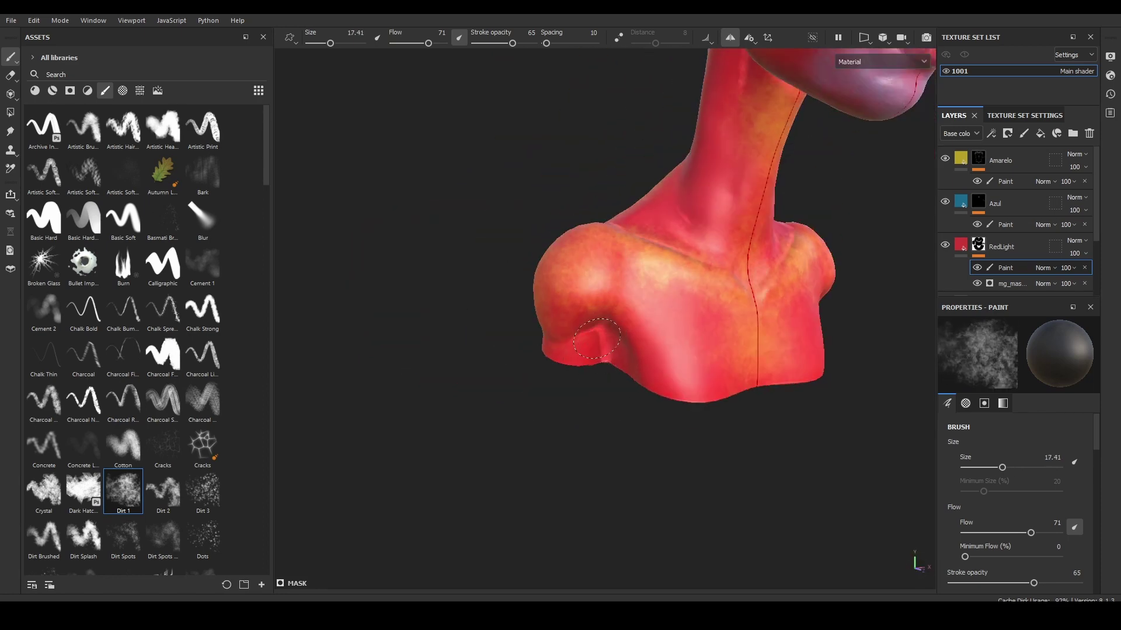
pyautogui.scroll(-3, 606, 366)
pyautogui.click(140, 216)
pyautogui.scroll(3, 475, 300)
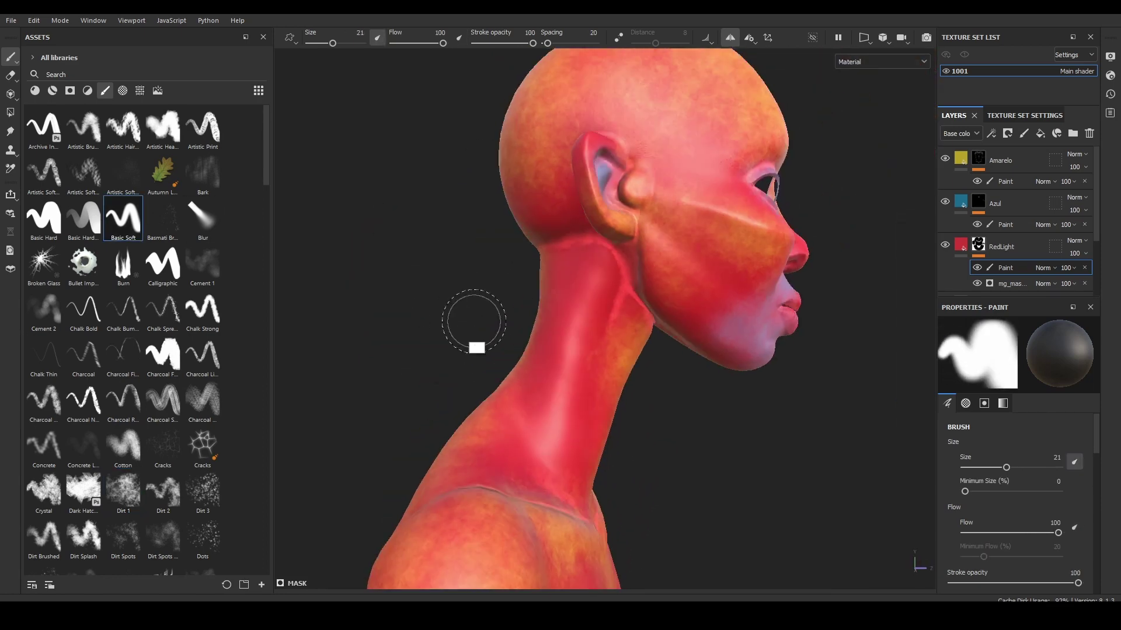
pyautogui.moveTo(614, 293)
pyautogui.keyDown('alt'); pyautogui.mouseDown()
pyautogui.moveTo(711, 375)
pyautogui.moveTo(526, 313)
pyautogui.moveTo(594, 343)
pyautogui.moveTo(531, 296)
pyautogui.moveTo(698, 351)
pyautogui.moveTo(566, 311)
pyautogui.moveTo(576, 288)
pyautogui.moveTo(584, 327)
pyautogui.moveTo(607, 350)
pyautogui.moveTo(613, 327)
pyautogui.moveTo(572, 298)
pyautogui.moveTo(491, 373)
pyautogui.moveTo(899, 379)
pyautogui.moveTo(502, 234)
pyautogui.moveTo(478, 335)
pyautogui.moveTo(382, 375)
pyautogui.moveTo(603, 325)
pyautogui.moveTo(713, 412)
pyautogui.moveTo(669, 354)
pyautogui.moveTo(781, 206)
pyautogui.mouseUp(); pyautogui.keyUp('alt')
# Switch back to the Dirt 1 brush and select the colour layers together for grouping.
pyautogui.scroll(3, 566, 311)
pyautogui.scroll(-2, 566, 310)
pyautogui.click(123, 491)
pyautogui.click(1004, 205)
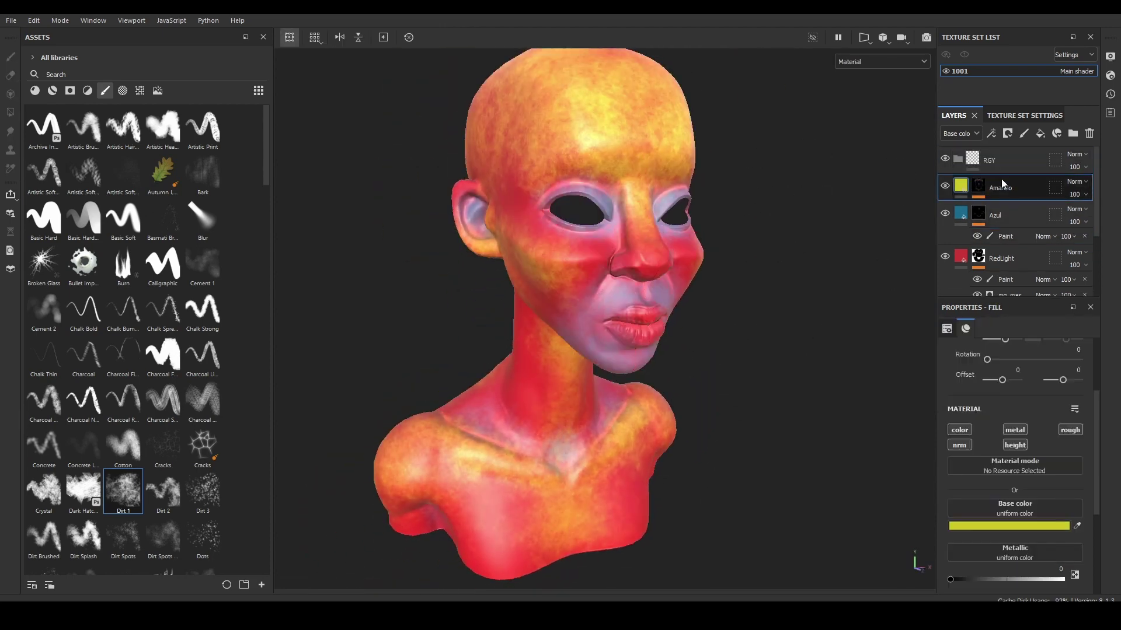
pyautogui.click(1014, 251)
# Add RedDark to the RGY folder, collapse it, and add a 713E2B SkinColor fill on top.
pyautogui.keyDown('shift'); pyautogui.click(1007, 187); pyautogui.keyUp('shift')
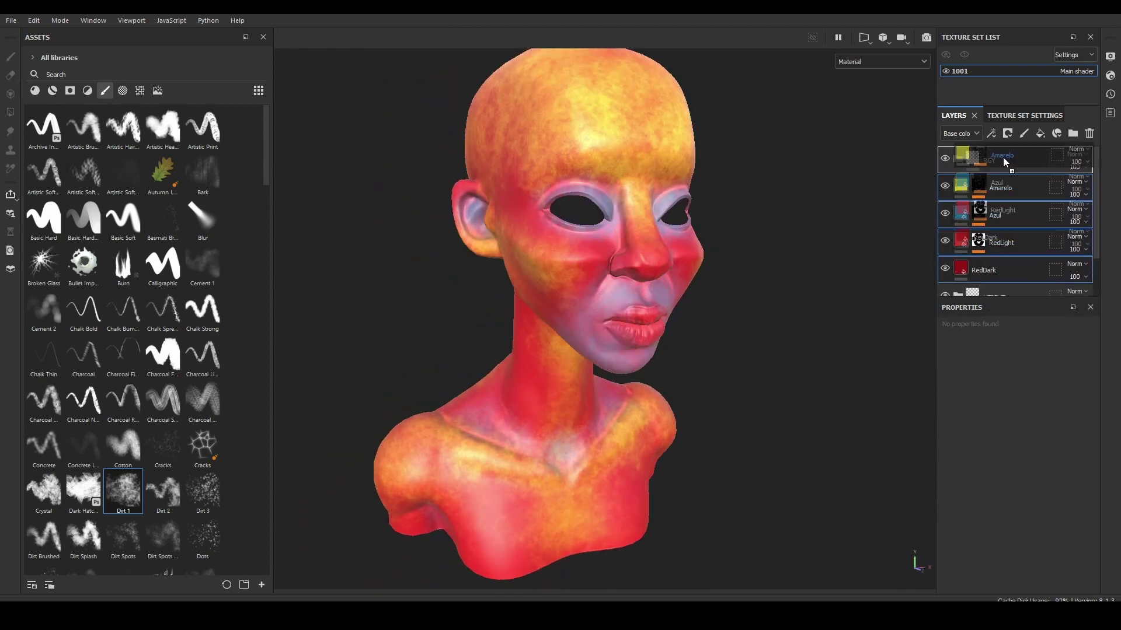
pyautogui.click(955, 159)
pyautogui.click(1039, 135)
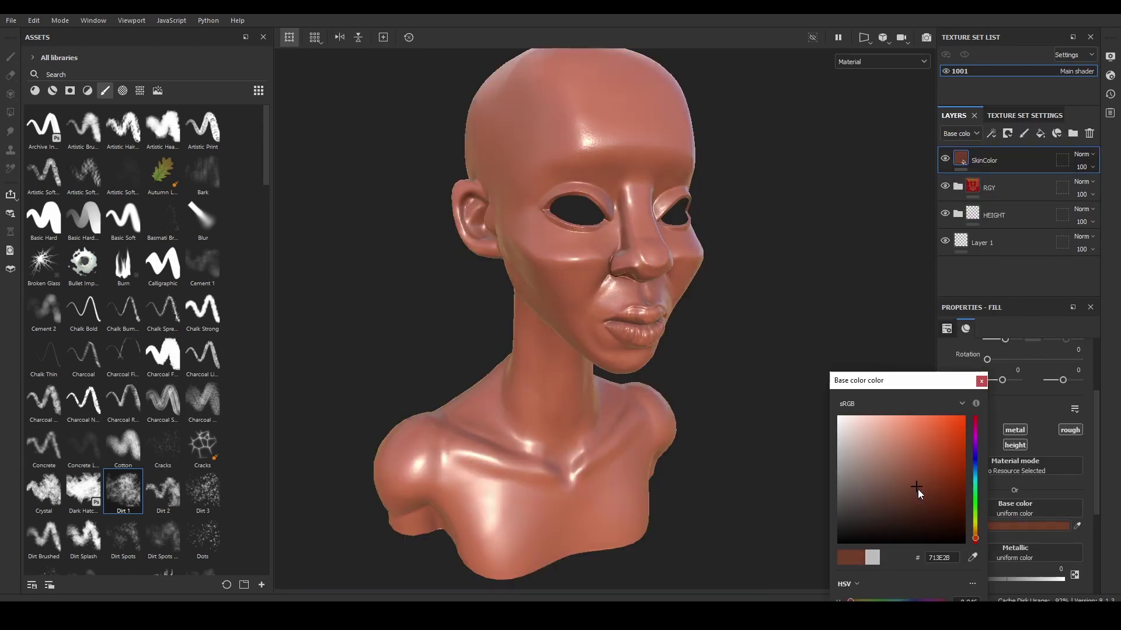
pyautogui.click(981, 381)
# Give SkinColor a black mask and raise its roughness to about 0.45.
pyautogui.rightClick(987, 162)
pyautogui.scroll(-3, 1010, 509)
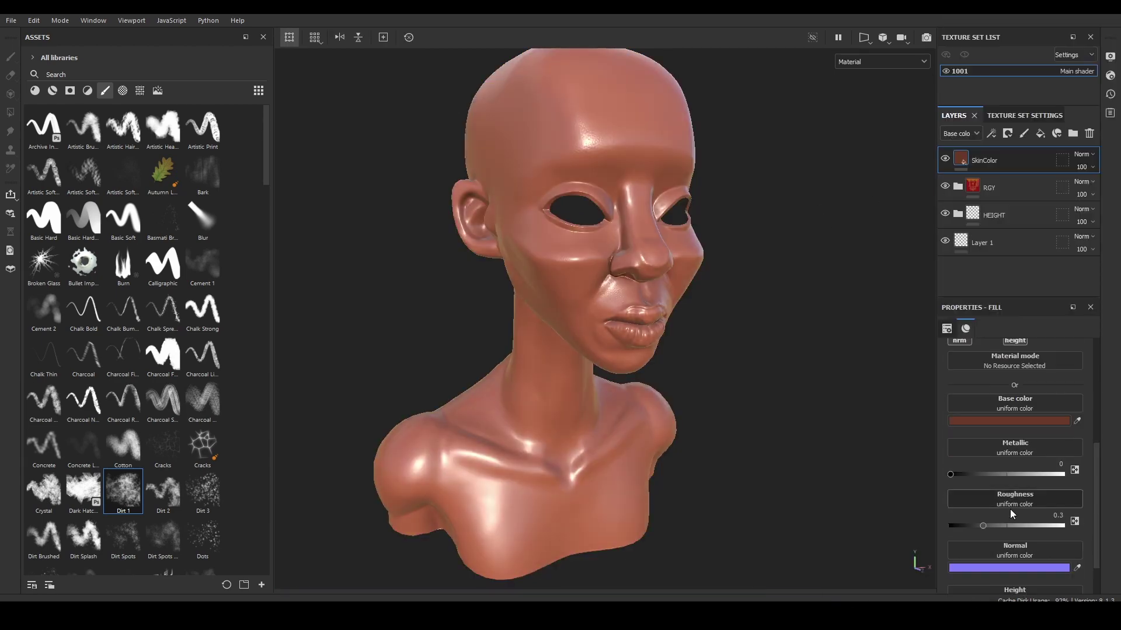
pyautogui.click(997, 526)
pyautogui.scroll(2, 1006, 472)
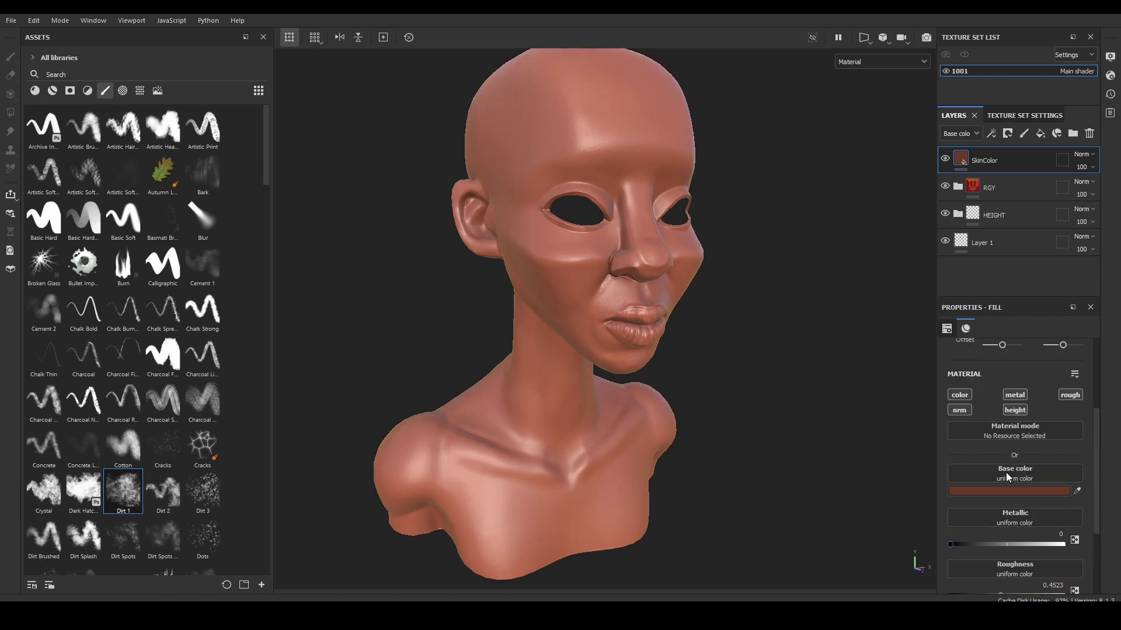
pyautogui.scroll(-3, 1006, 471)
pyautogui.scroll(3, 1007, 471)
pyautogui.scroll(1, 1016, 405)
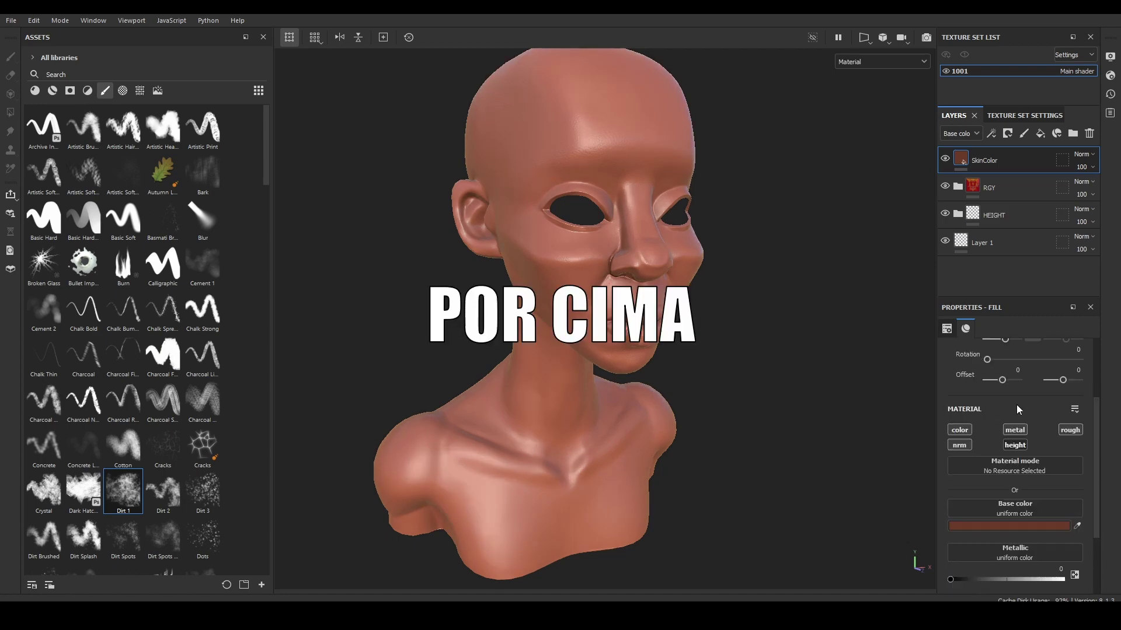
pyautogui.scroll(3, 1017, 405)
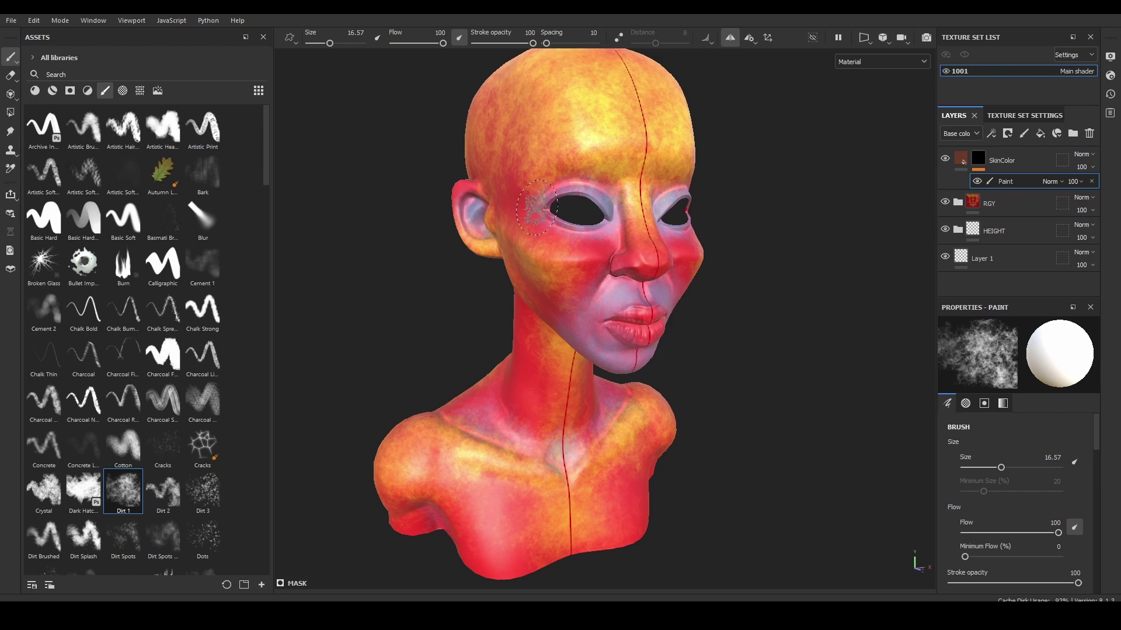
# Enlarge the brush and set its flow and opacity back to 100.
pyautogui.moveTo(536, 207)
pyautogui.keyDown('alt'); pyautogui.mouseDown()
pyautogui.moveTo(513, 234)
pyautogui.moveTo(479, 221)
pyautogui.mouseUp(); pyautogui.keyUp('alt')
pyautogui.moveTo(532, 43); pyautogui.dragTo(520, 42)
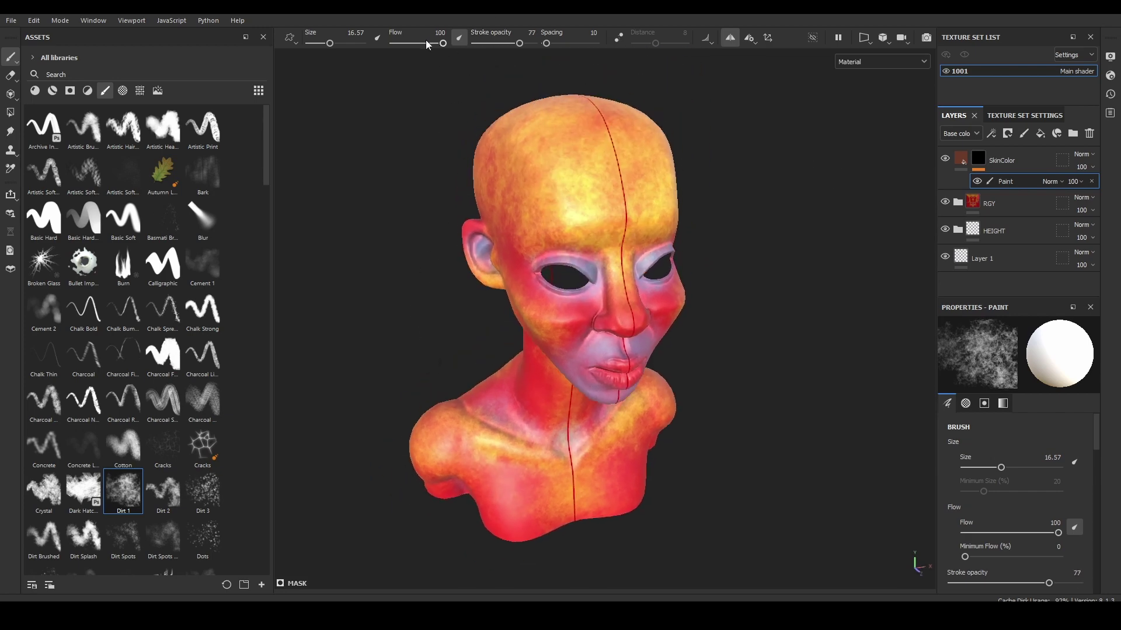
pyautogui.moveTo(428, 45); pyautogui.dragTo(424, 43)
pyautogui.keyDown('ctrl'); pyautogui.moveTo(578, 192); pyautogui.dragTo(660, 188, button='right'); pyautogui.keyUp('ctrl')
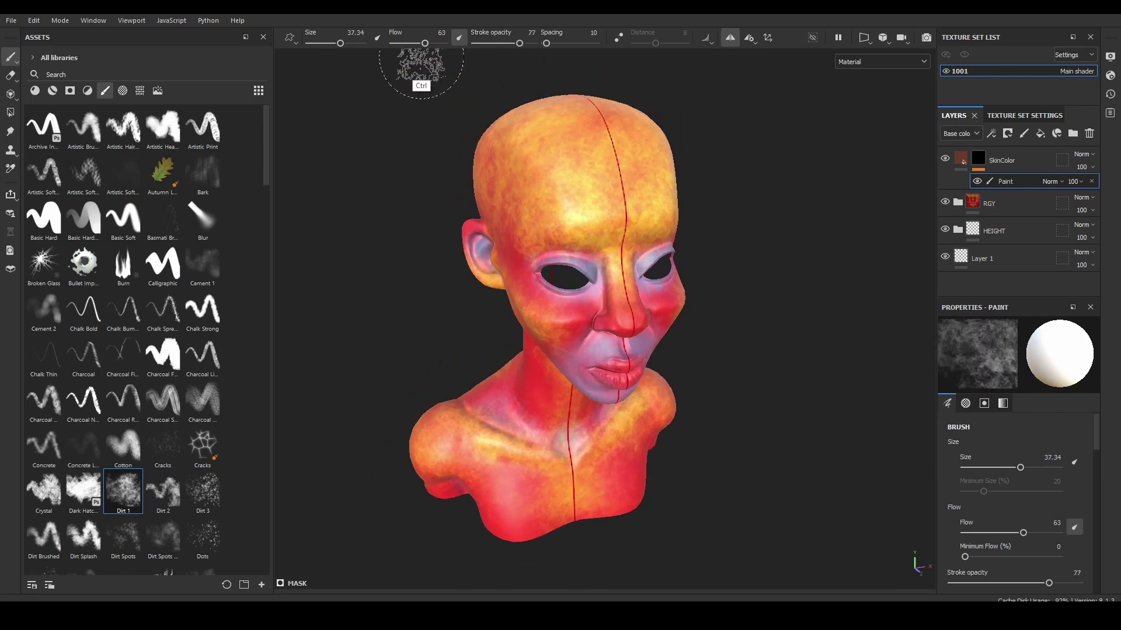
pyautogui.moveTo(424, 43); pyautogui.dragTo(445, 42)
pyautogui.moveTo(520, 43); pyautogui.dragTo(535, 43)
# Paint brown over the scalp, forehead, face and neck from several angles.
pyautogui.moveTo(568, 144)
pyautogui.mouseDown()
pyautogui.moveTo(569, 192)
pyautogui.moveTo(600, 256)
pyautogui.mouseUp()
pyautogui.moveTo(537, 128)
pyautogui.mouseDown()
pyautogui.moveTo(607, 338)
pyautogui.moveTo(474, 264)
pyautogui.mouseUp()
pyautogui.keyDown('alt'); pyautogui.moveTo(625, 363); pyautogui.dragTo(621, 286); pyautogui.keyUp('alt')
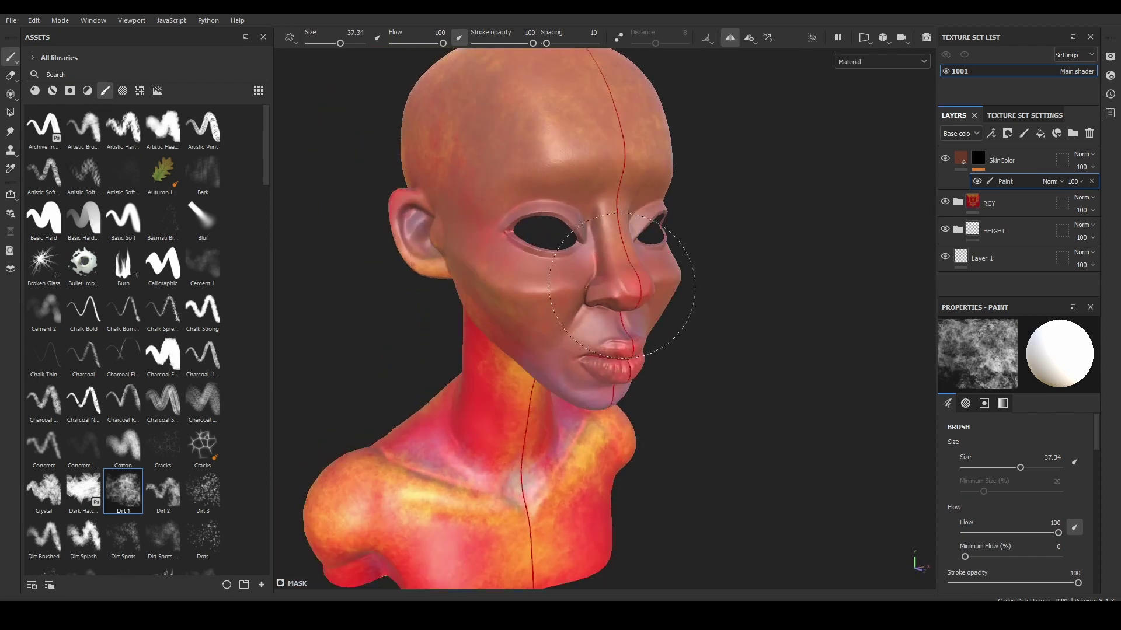
pyautogui.moveTo(600, 332)
pyautogui.keyDown('alt'); pyautogui.mouseDown()
pyautogui.moveTo(695, 370)
pyautogui.moveTo(463, 335)
pyautogui.mouseUp(); pyautogui.keyUp('alt')
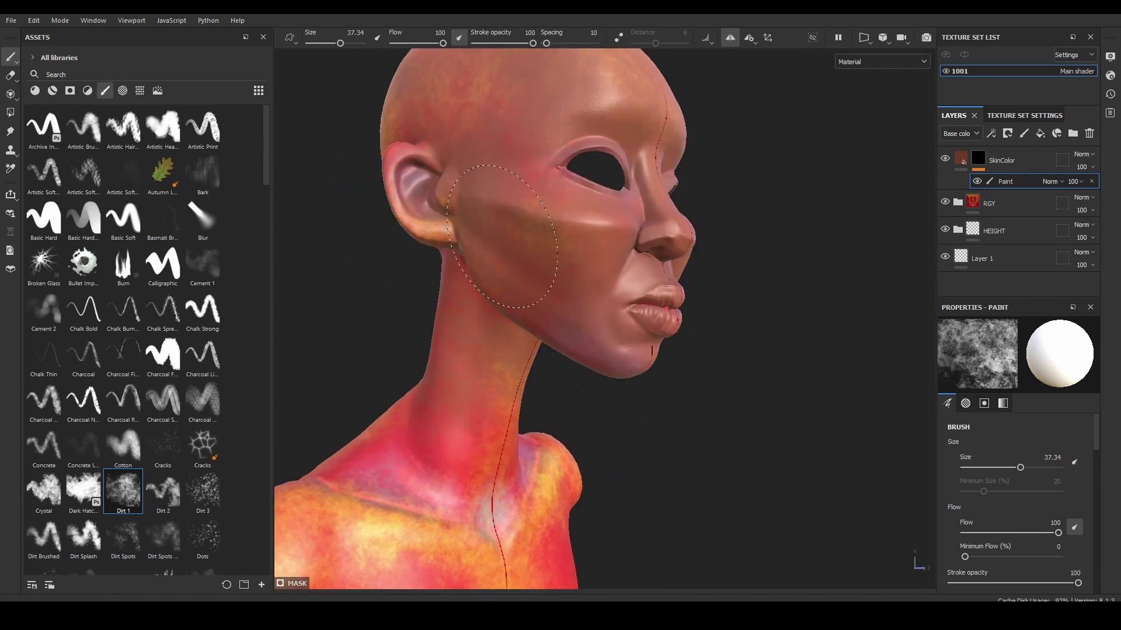
pyautogui.moveTo(502, 236)
pyautogui.keyDown('alt'); pyautogui.mouseDown()
pyautogui.moveTo(713, 313)
pyautogui.moveTo(470, 181)
pyautogui.mouseUp(); pyautogui.keyUp('alt')
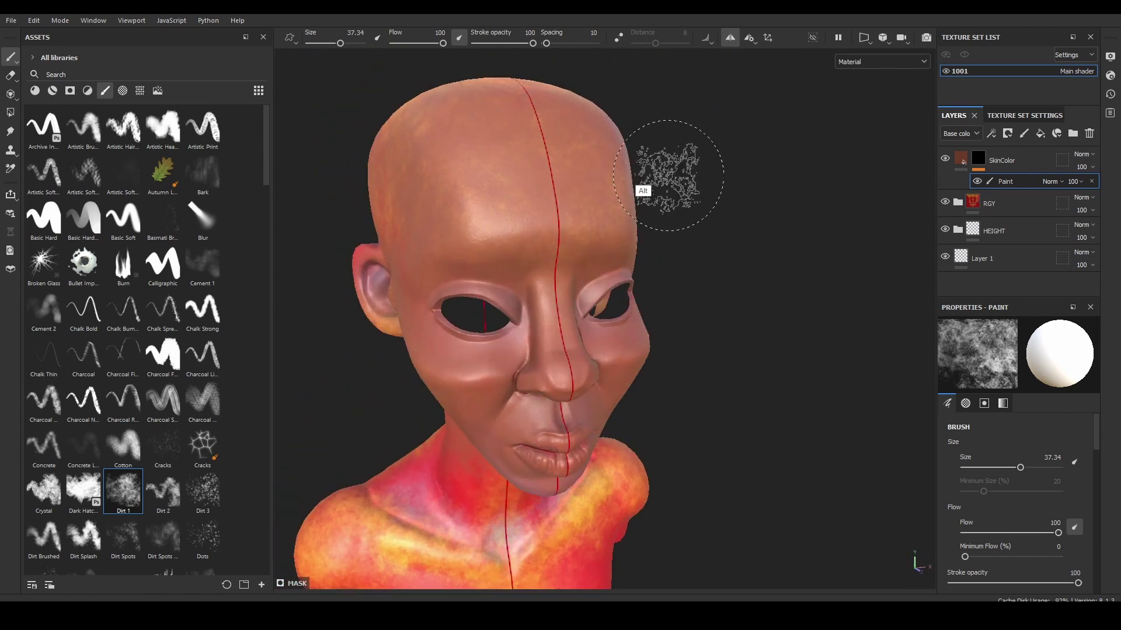
pyautogui.keyDown('alt'); pyautogui.moveTo(643, 191); pyautogui.dragTo(555, 235); pyautogui.keyUp('alt')
pyautogui.moveTo(380, 226)
pyautogui.keyDown('alt'); pyautogui.mouseDown()
pyautogui.moveTo(469, 285)
pyautogui.moveTo(685, 170)
pyautogui.moveTo(600, 398)
pyautogui.moveTo(745, 195)
pyautogui.moveTo(579, 241)
pyautogui.mouseUp(); pyautogui.keyUp('alt')
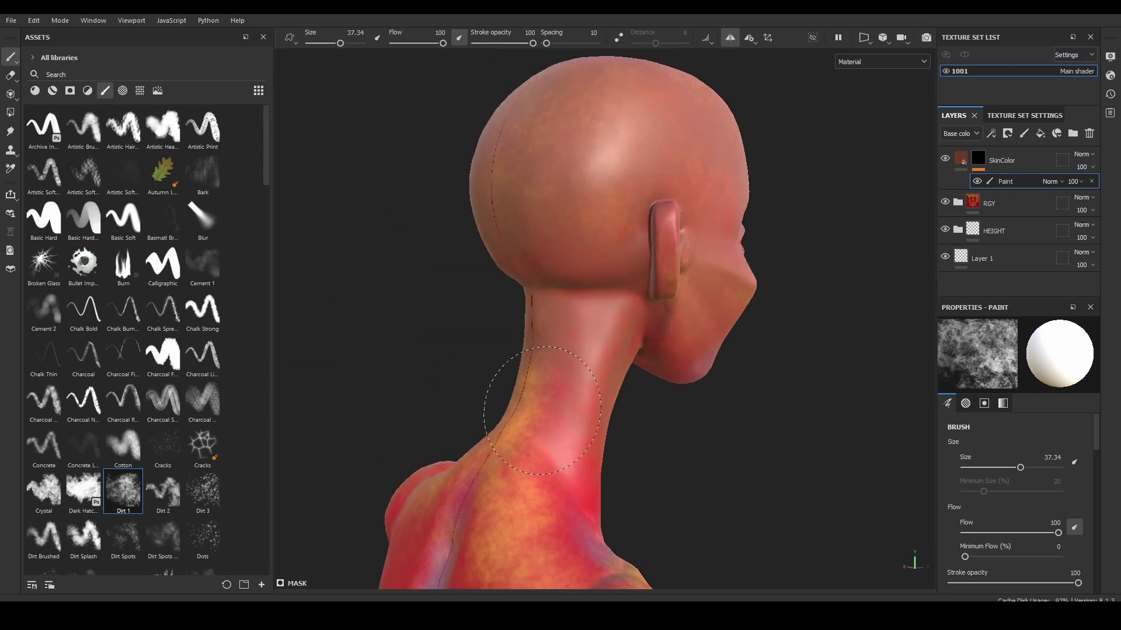
pyautogui.moveTo(543, 410)
pyautogui.keyDown('alt'); pyautogui.mouseDown()
pyautogui.moveTo(695, 286)
pyautogui.moveTo(805, 352)
pyautogui.moveTo(632, 275)
pyautogui.mouseUp(); pyautogui.keyUp('alt')
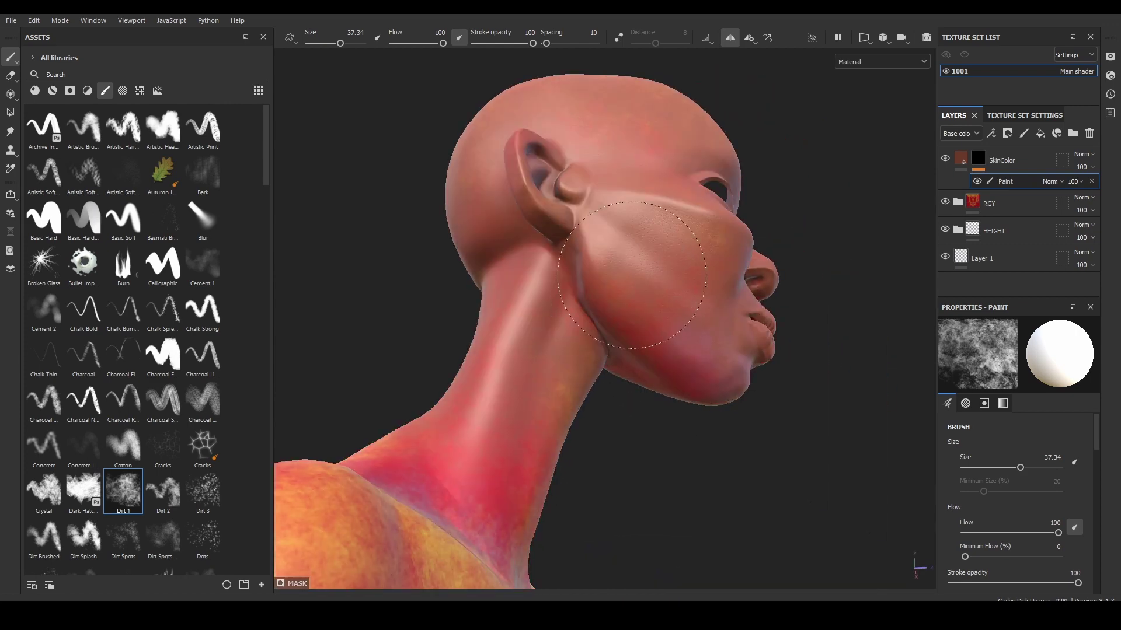
pyautogui.keyDown('alt'); pyautogui.moveTo(640, 331); pyautogui.dragTo(619, 320); pyautogui.keyUp('alt')
pyautogui.moveTo(577, 452)
pyautogui.keyDown('alt'); pyautogui.mouseDown()
pyautogui.moveTo(706, 405)
pyautogui.moveTo(436, 315)
pyautogui.moveTo(526, 262)
pyautogui.mouseUp(); pyautogui.keyUp('alt')
# Add a fill layer named DetailsRed with a dark red base colour.
pyautogui.click(1040, 134)
pyautogui.write('Details')
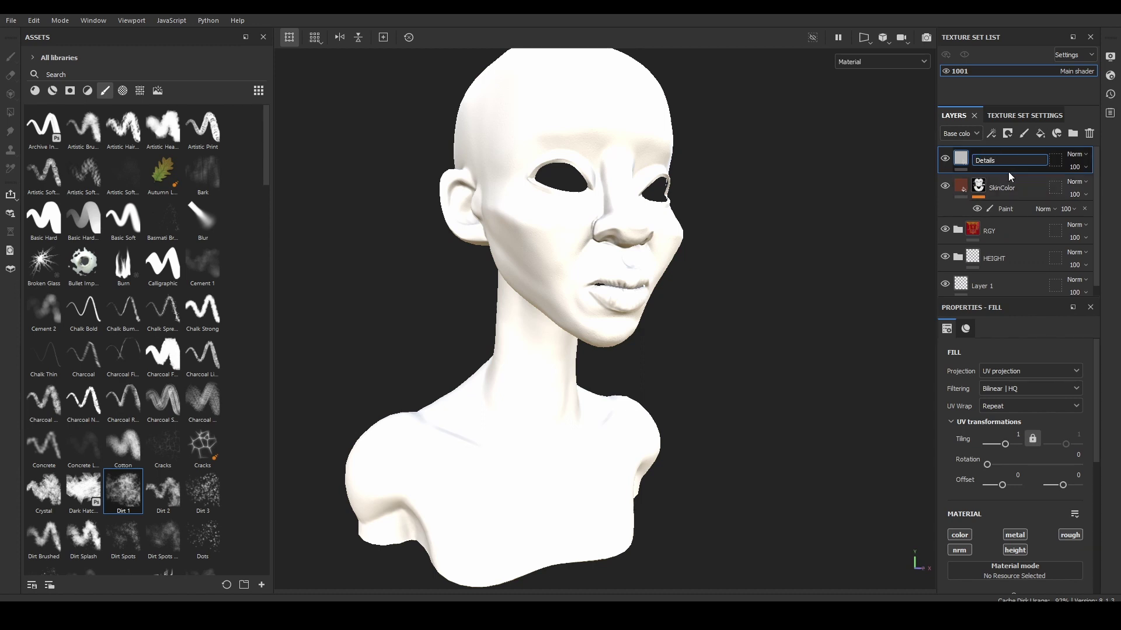
pyautogui.write('Red')
pyautogui.press('Return')
pyautogui.scroll(-2, 1072, 524)
pyautogui.click(1027, 560)
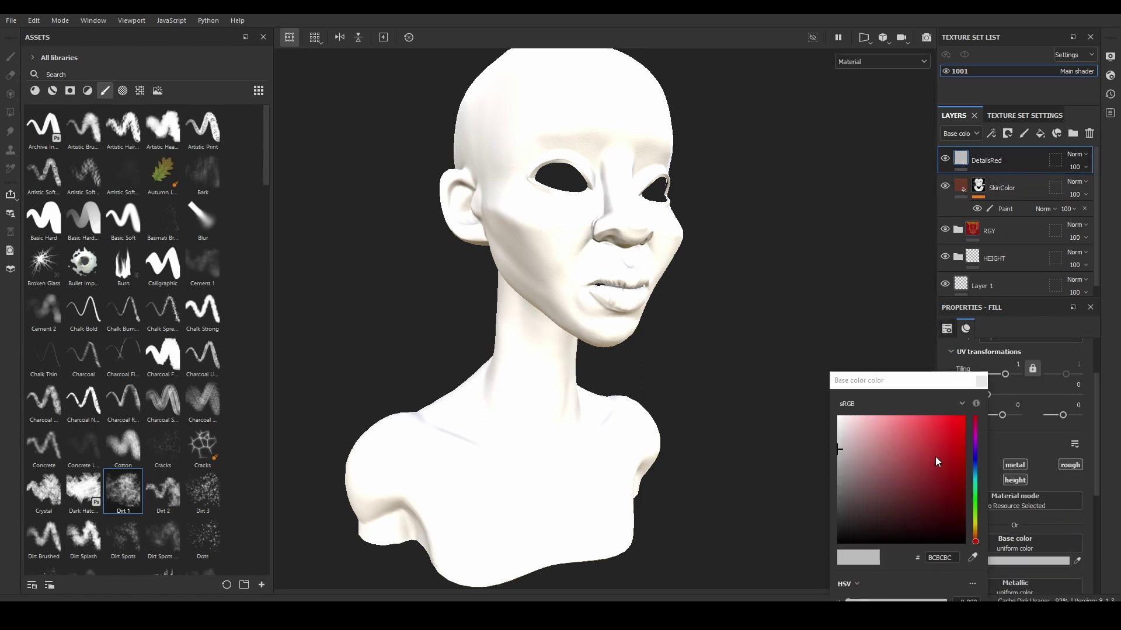
pyautogui.click(934, 456)
pyautogui.scroll(-2, 1004, 479)
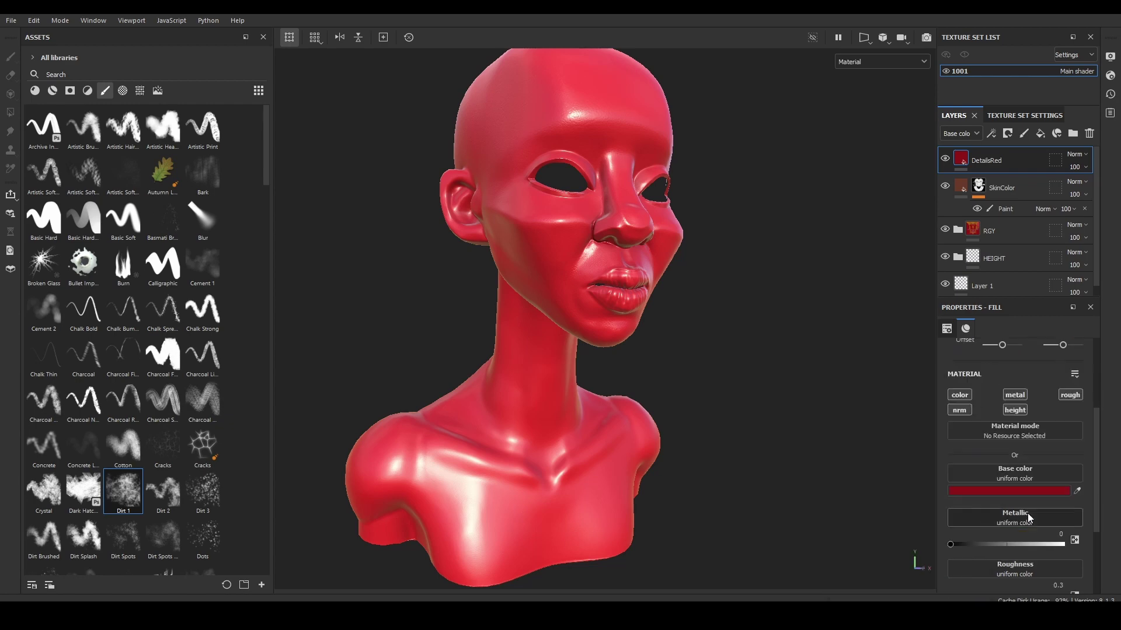
pyautogui.scroll(-2, 1027, 513)
pyautogui.scroll(5, 1010, 496)
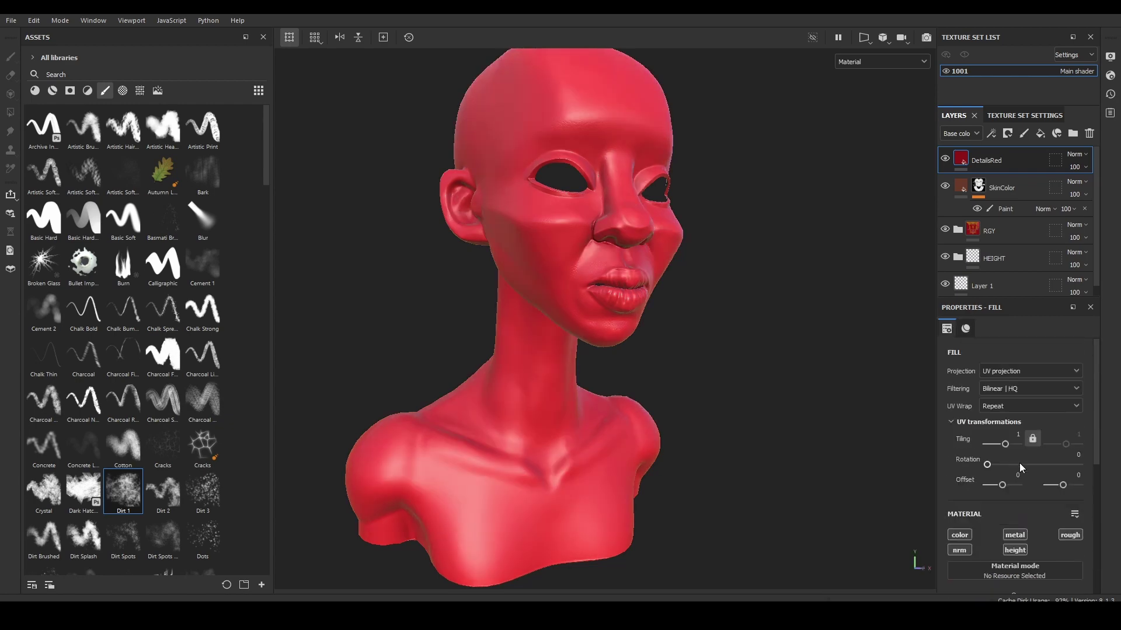
pyautogui.scroll(-1, 1028, 478)
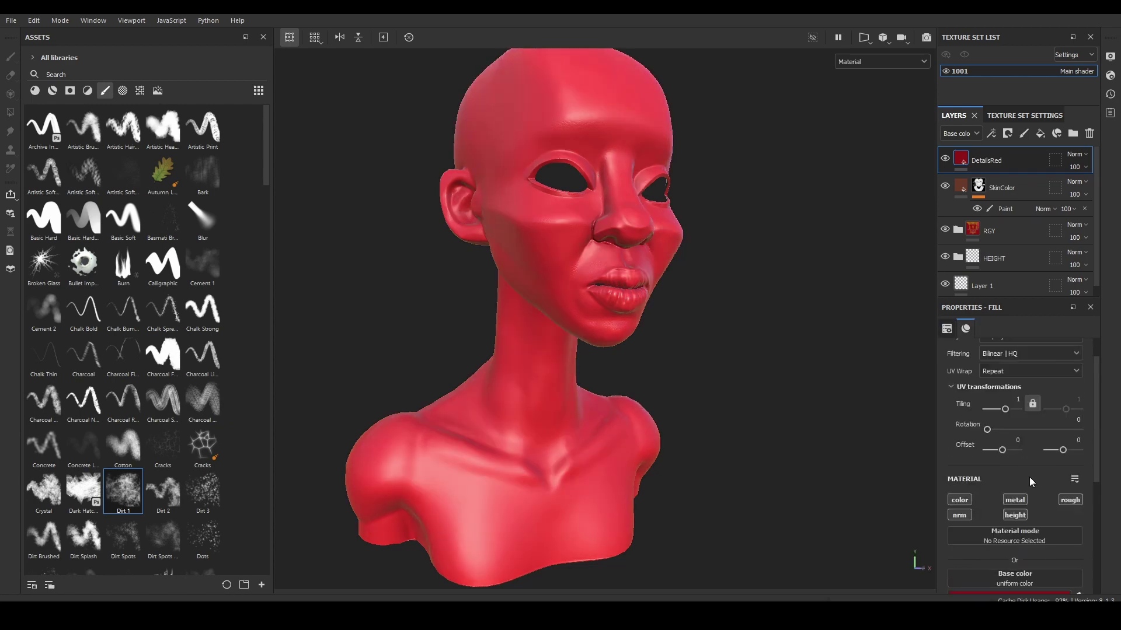
# Give DetailsRed a black mask and paint red flushes on the cheeks, nose and mouth.
pyautogui.rightClick(996, 153)
pyautogui.click(1000, 45)
pyautogui.moveTo(763, 216)
pyautogui.keyDown('alt'); pyautogui.mouseDown()
pyautogui.moveTo(790, 254)
pyautogui.moveTo(606, 243)
pyautogui.mouseUp(); pyautogui.keyUp('alt')
pyautogui.keyDown('alt'); pyautogui.moveTo(440, 265); pyautogui.dragTo(613, 283); pyautogui.keyUp('alt')
pyautogui.keyDown('alt'); pyautogui.moveTo(613, 283); pyautogui.dragTo(732, 276, button='right'); pyautogui.keyUp('alt')
pyautogui.keyDown('ctrl'); pyautogui.moveTo(732, 276); pyautogui.dragTo(715, 276, button='right'); pyautogui.keyUp('ctrl')
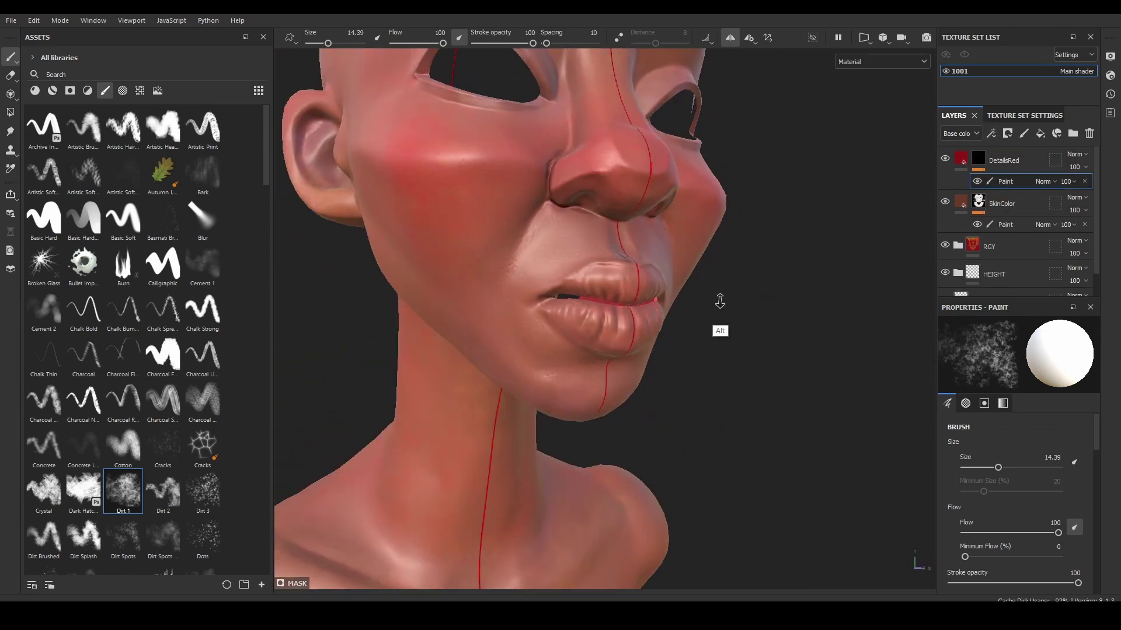
pyautogui.moveTo(621, 330)
pyautogui.keyDown('alt'); pyautogui.mouseDown()
pyautogui.moveTo(456, 338)
pyautogui.moveTo(553, 301)
pyautogui.moveTo(508, 254)
pyautogui.moveTo(561, 246)
pyautogui.mouseUp(); pyautogui.keyUp('alt')
pyautogui.click(1031, 267)
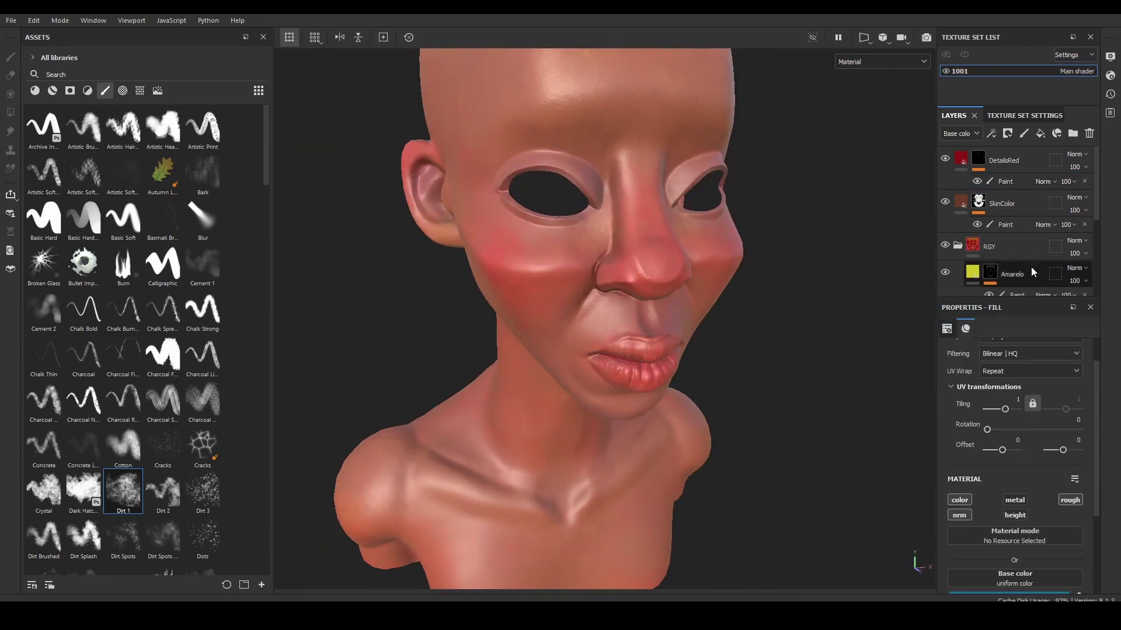
pyautogui.click(1016, 224)
pyautogui.keyDown('alt'); pyautogui.moveTo(647, 188); pyautogui.dragTo(800, 243); pyautogui.keyUp('alt')
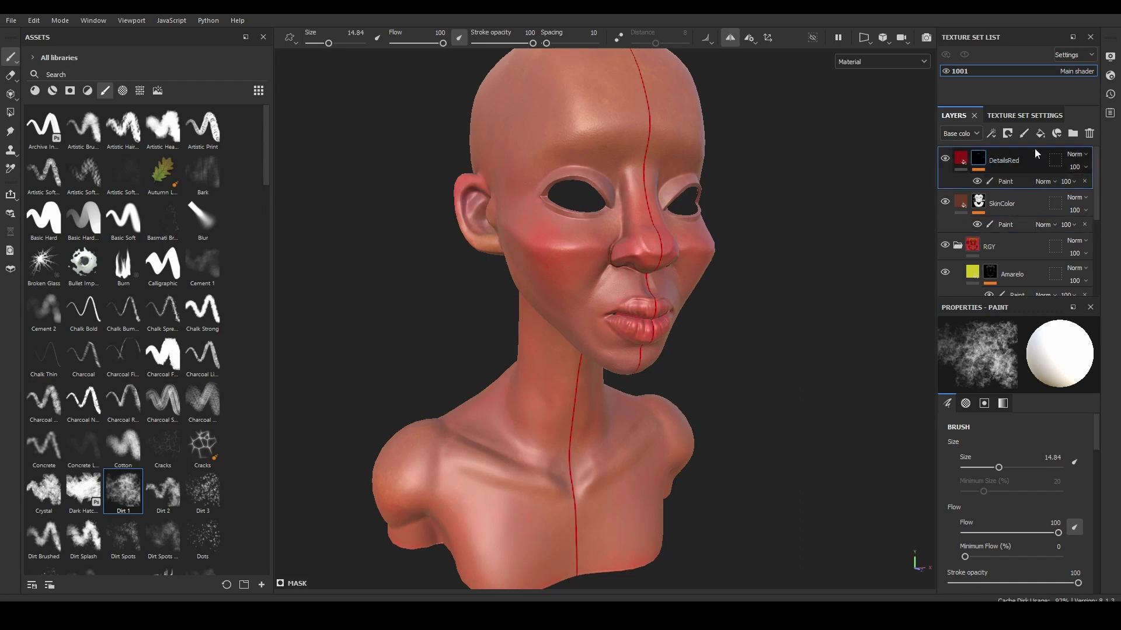
# Add a new fill layer named DetailsAzul at the top.
pyautogui.click(1040, 133)
pyautogui.write('Azul')
pyautogui.press('Return')
pyautogui.scroll(-3, 1016, 467)
pyautogui.click(1028, 490)
# Set DetailsAzul to a brighter purple and raise its roughness.
pyautogui.moveTo(975, 468); pyautogui.dragTo(975, 463)
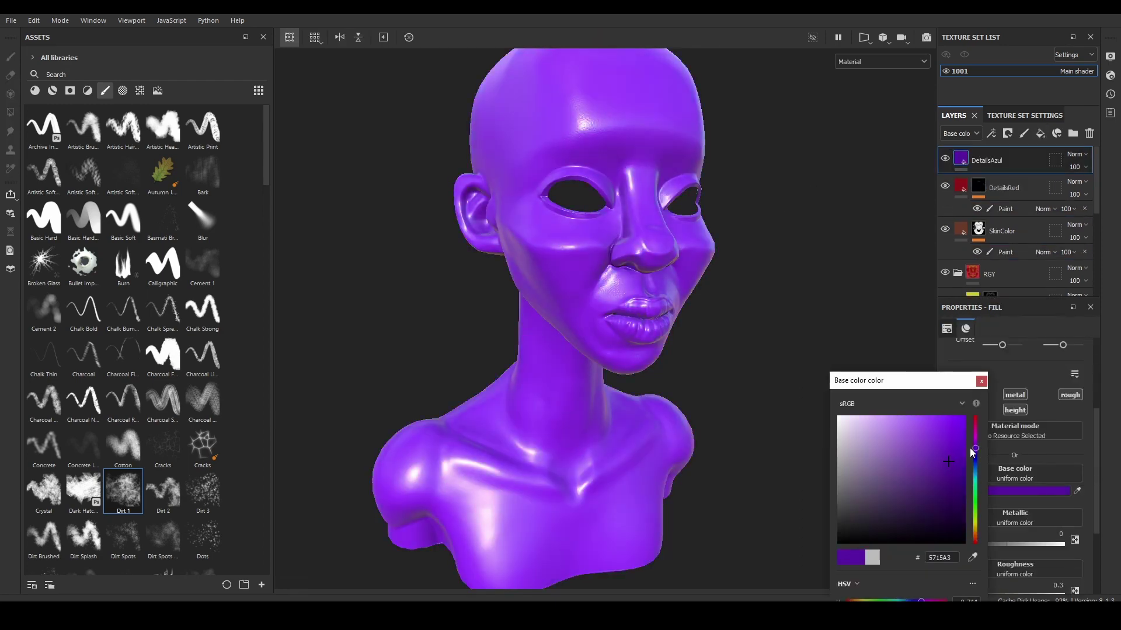
pyautogui.click(943, 440)
pyautogui.click(1007, 419)
pyautogui.scroll(-1, 1008, 419)
pyautogui.moveTo(992, 575); pyautogui.dragTo(1007, 575)
# Add a black mask to DetailsAzul and use a smaller brush at 60 opacity.
pyautogui.rightClick(984, 159)
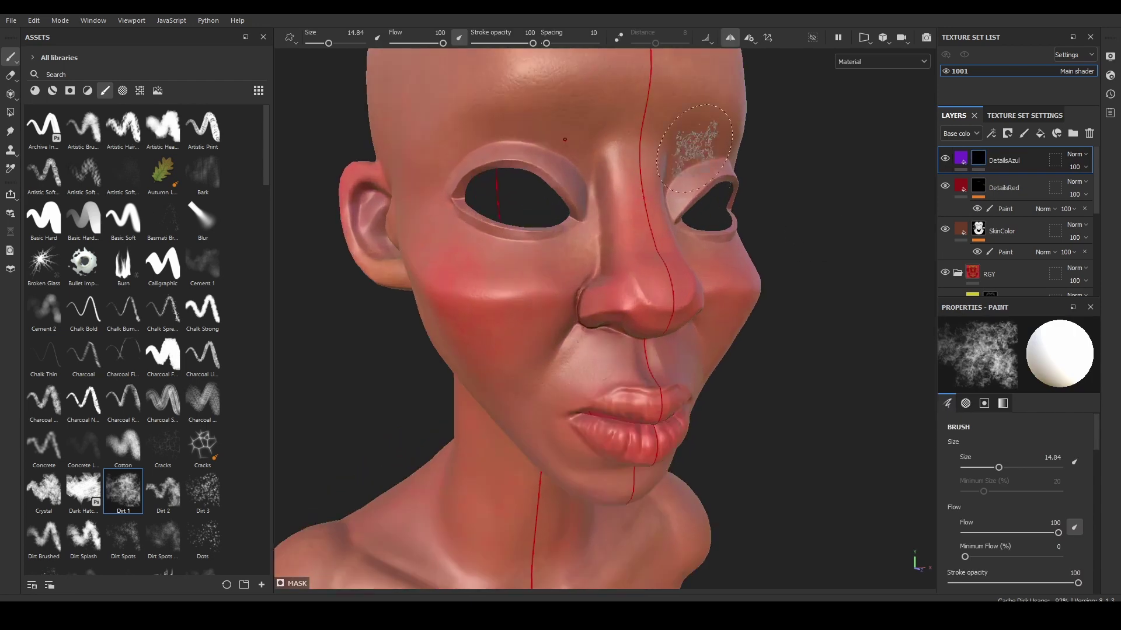
pyautogui.click(1007, 133)
pyautogui.click(1033, 150)
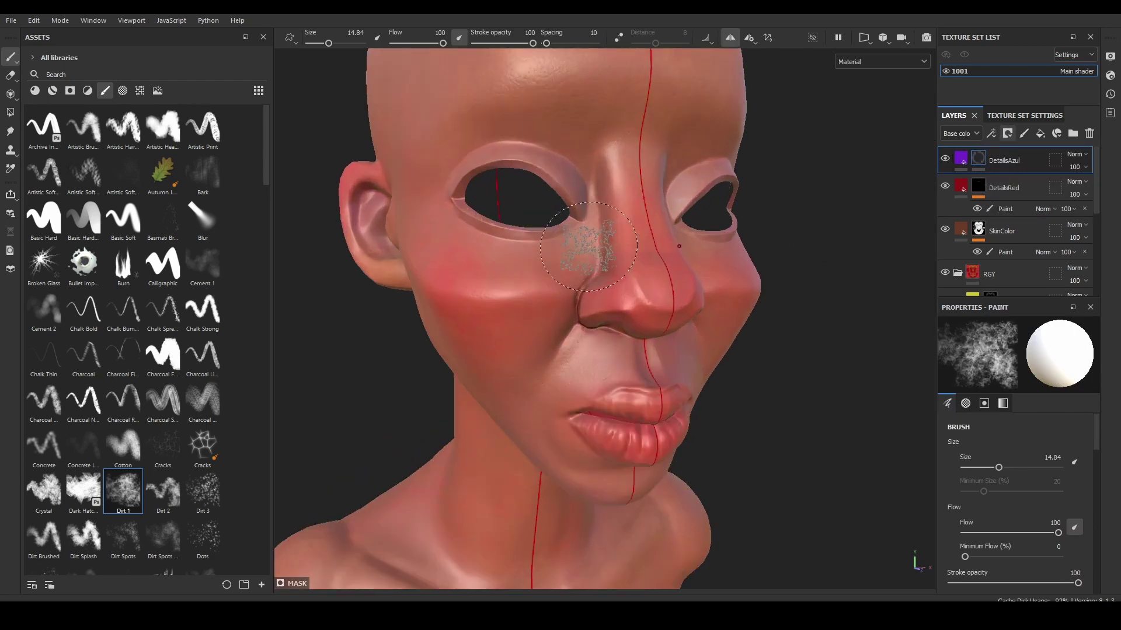
pyautogui.keyDown('alt'); pyautogui.moveTo(618, 245); pyautogui.dragTo(569, 226); pyautogui.keyUp('alt')
pyautogui.keyDown('ctrl'); pyautogui.moveTo(571, 201); pyautogui.dragTo(555, 202, button='right'); pyautogui.keyUp('ctrl')
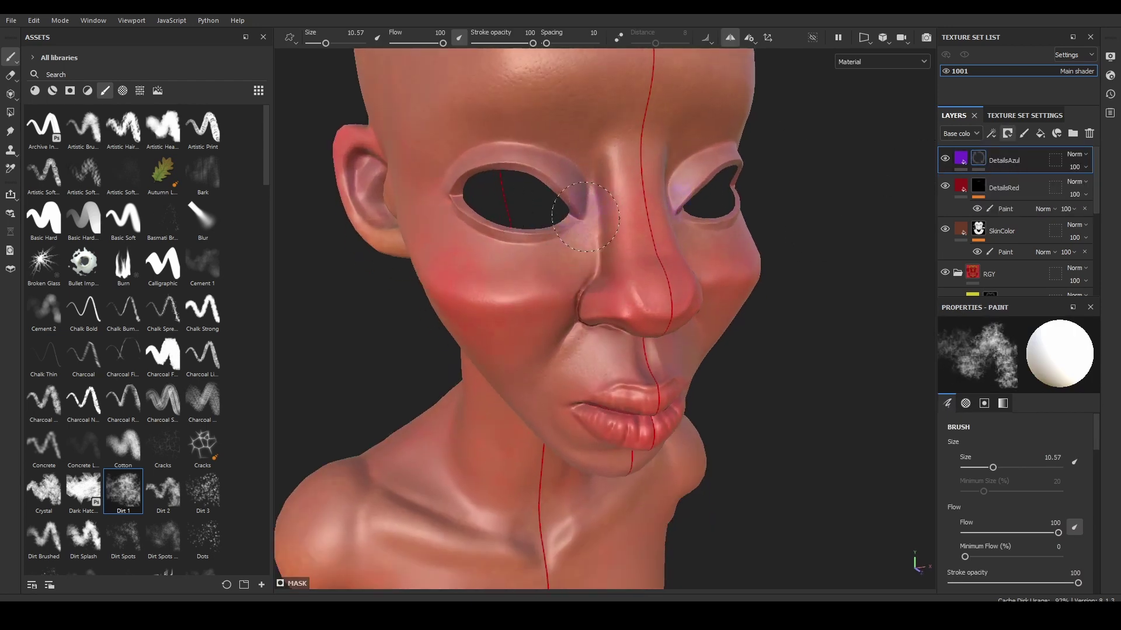
pyautogui.click(507, 43)
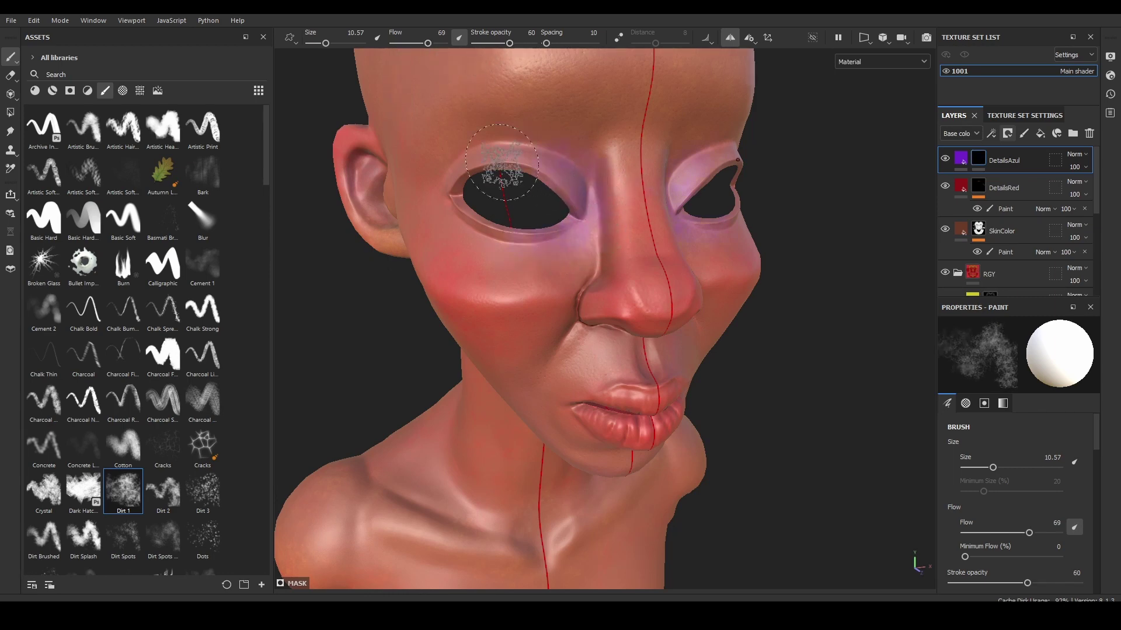
# Paint purple tints around the lips, chin, ear and eye rims.
pyautogui.keyDown('alt'); pyautogui.moveTo(503, 230); pyautogui.dragTo(544, 239, button='middle'); pyautogui.keyUp('alt')
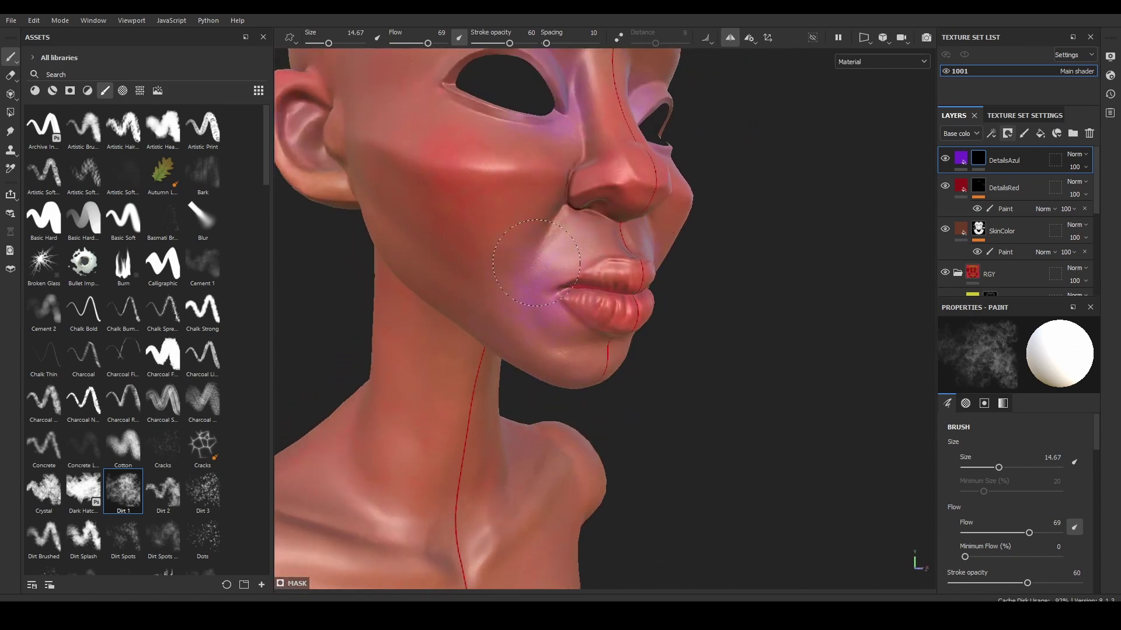
pyautogui.keyDown('alt'); pyautogui.moveTo(536, 263); pyautogui.dragTo(563, 346); pyautogui.keyUp('alt')
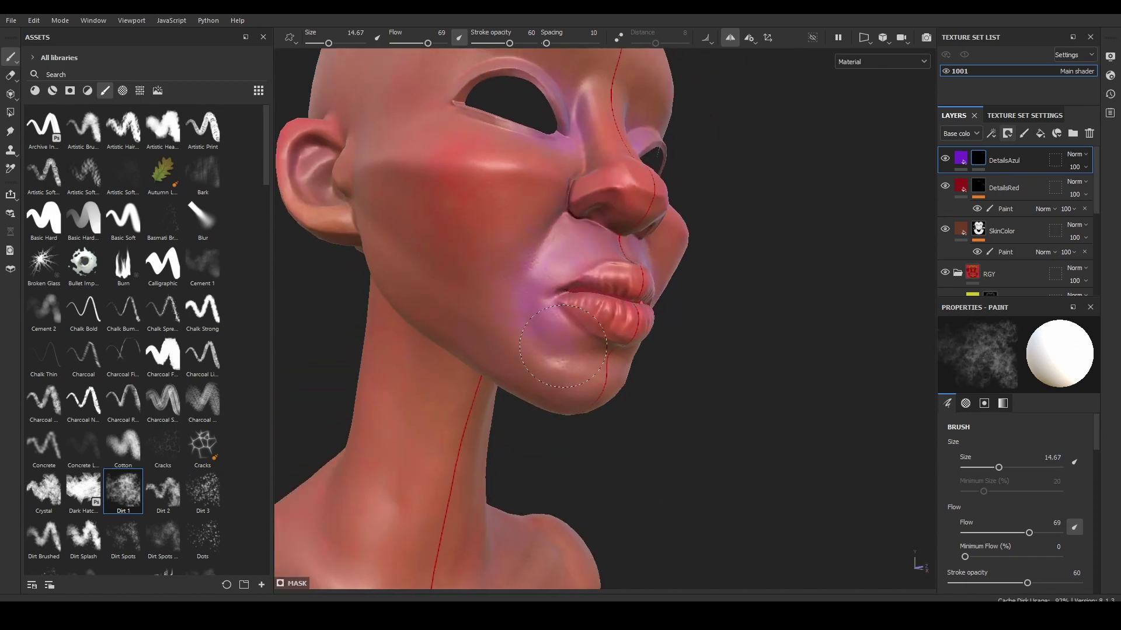
pyautogui.keyDown('alt'); pyautogui.moveTo(518, 317); pyautogui.dragTo(522, 253); pyautogui.keyUp('alt')
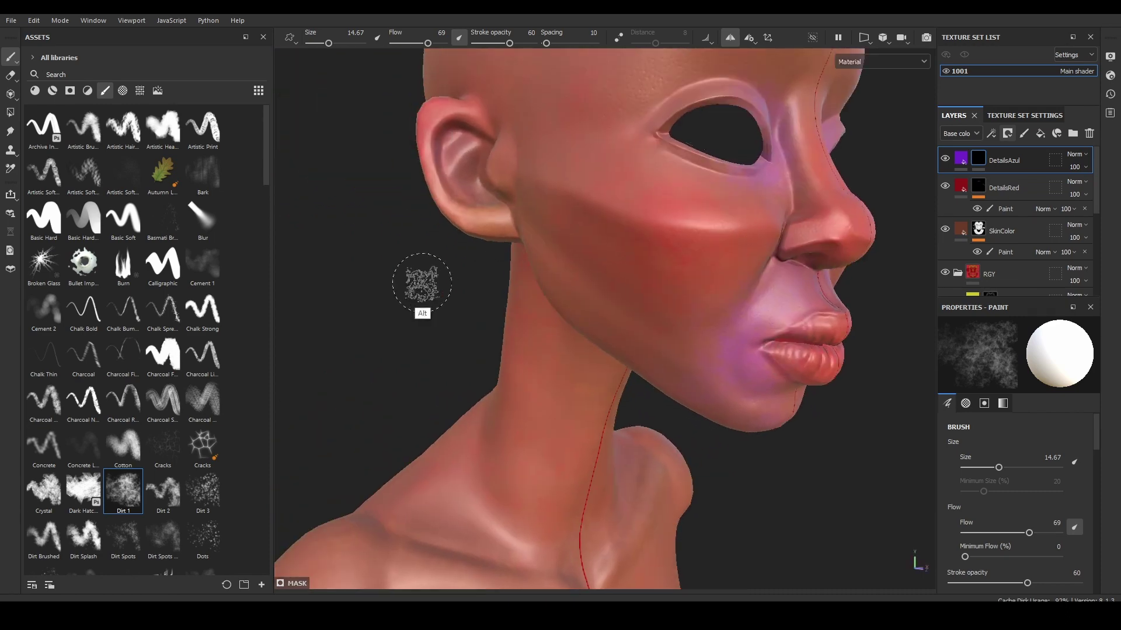
pyautogui.keyDown('ctrl'); pyautogui.moveTo(530, 225); pyautogui.dragTo(527, 217, button='right'); pyautogui.keyUp('ctrl')
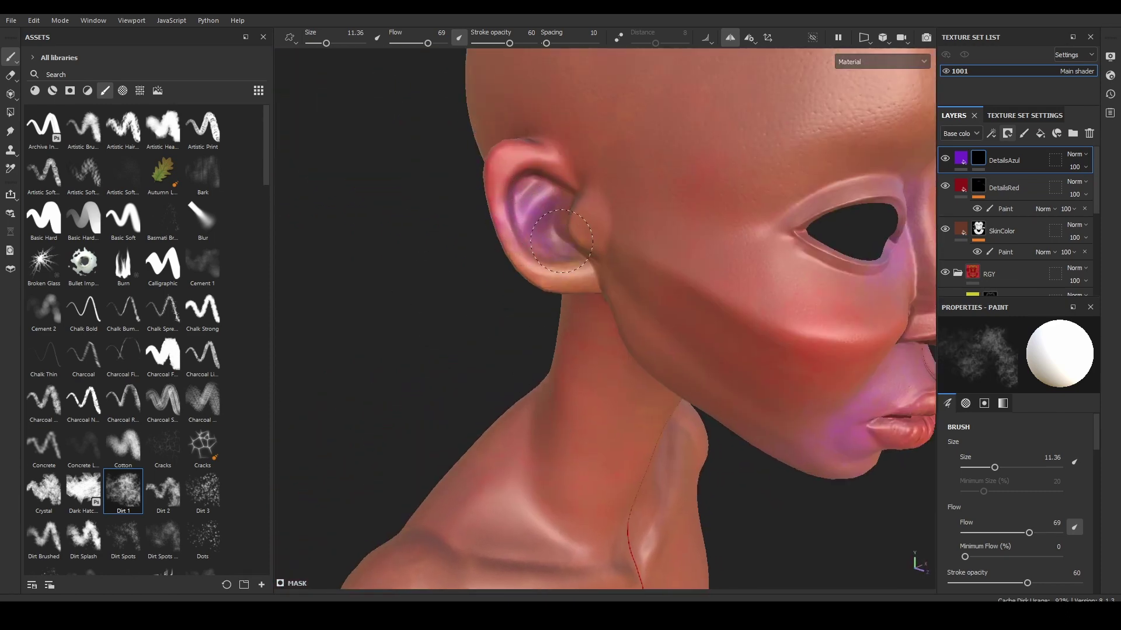
pyautogui.keyDown('alt'); pyautogui.moveTo(554, 217); pyautogui.dragTo(528, 272); pyautogui.keyUp('alt')
pyautogui.scroll(-5, 532, 246)
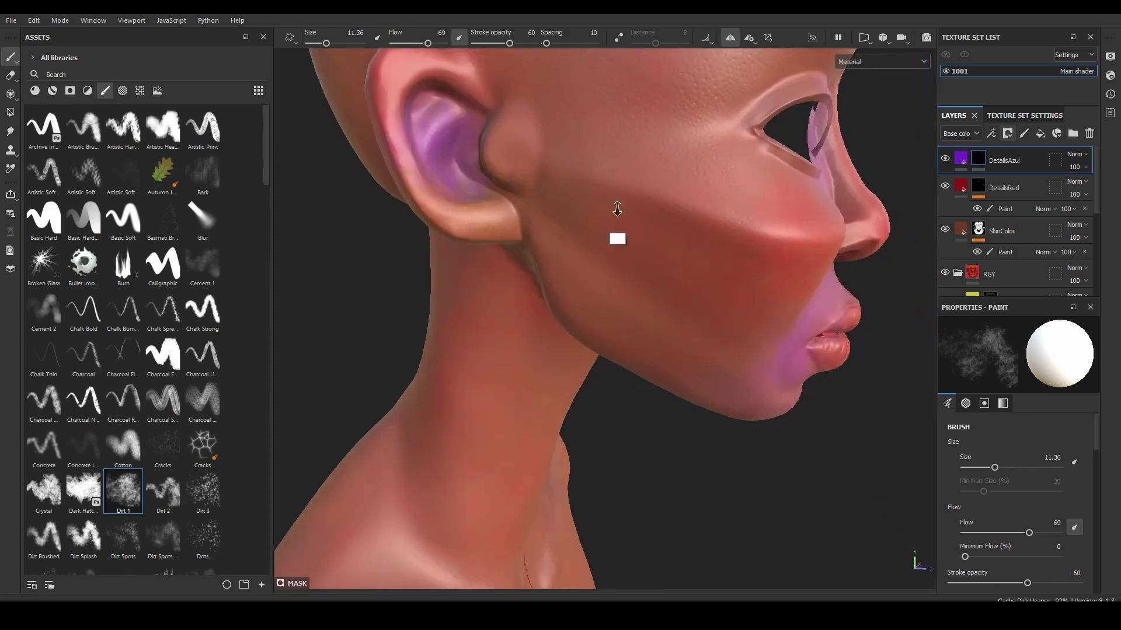
pyautogui.scroll(-3, 615, 238)
pyautogui.keyDown('alt'); pyautogui.moveTo(451, 258); pyautogui.dragTo(520, 355); pyautogui.keyUp('alt')
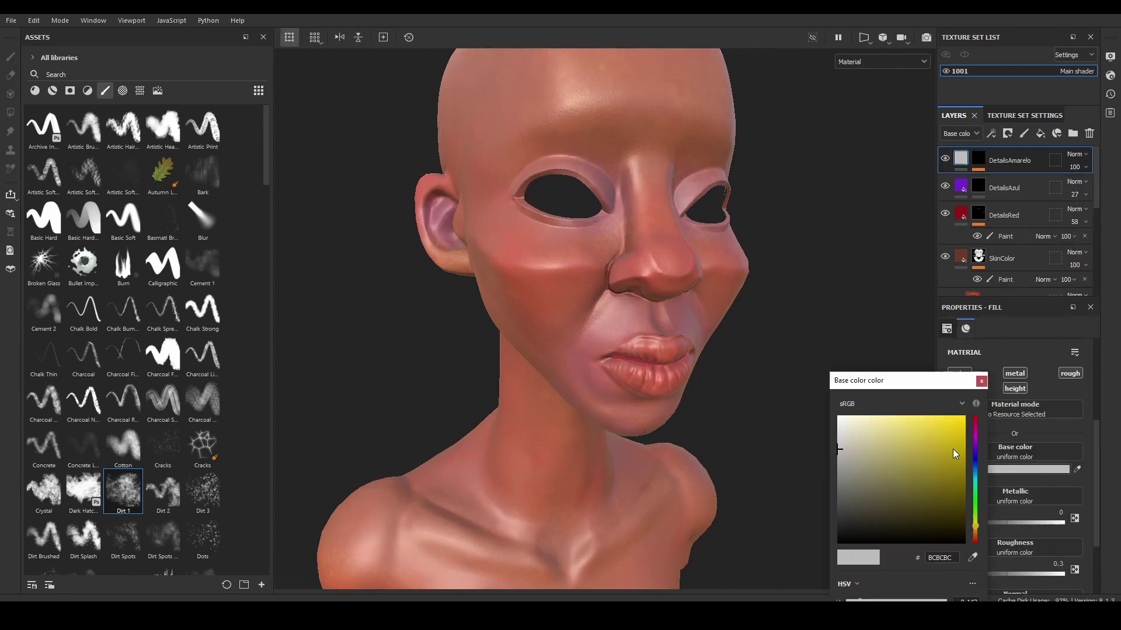
# Paint yellow warmth onto the chin and jaw with an enlarged brush.
pyautogui.moveTo(443, 274)
pyautogui.keyDown('alt'); pyautogui.mouseDown()
pyautogui.moveTo(473, 270)
pyautogui.moveTo(514, 295)
pyautogui.moveTo(514, 350)
pyautogui.mouseUp(); pyautogui.keyUp('alt')
pyautogui.keyDown('alt'); pyautogui.moveTo(514, 350); pyautogui.dragTo(532, 261, button='right'); pyautogui.keyUp('alt')
pyautogui.moveTo(741, 243)
pyautogui.keyDown('alt'); pyautogui.mouseDown()
pyautogui.moveTo(576, 268)
pyautogui.moveTo(610, 269)
pyautogui.moveTo(514, 260)
pyautogui.mouseUp(); pyautogui.keyUp('alt')
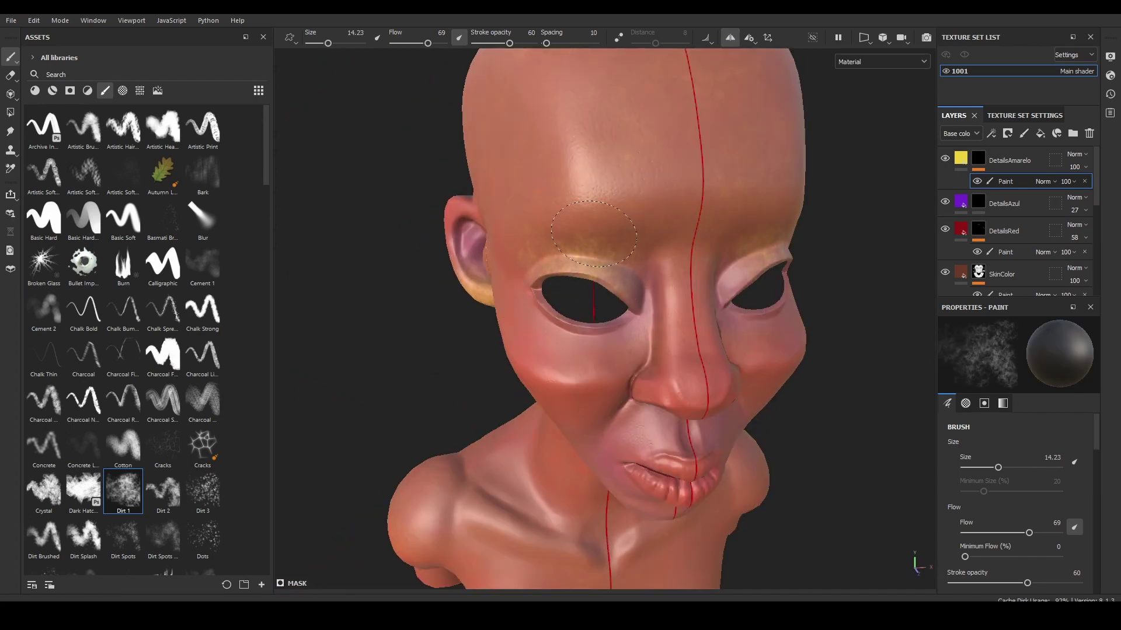
pyautogui.keyDown('alt'); pyautogui.moveTo(638, 233); pyautogui.dragTo(788, 351); pyautogui.keyUp('alt')
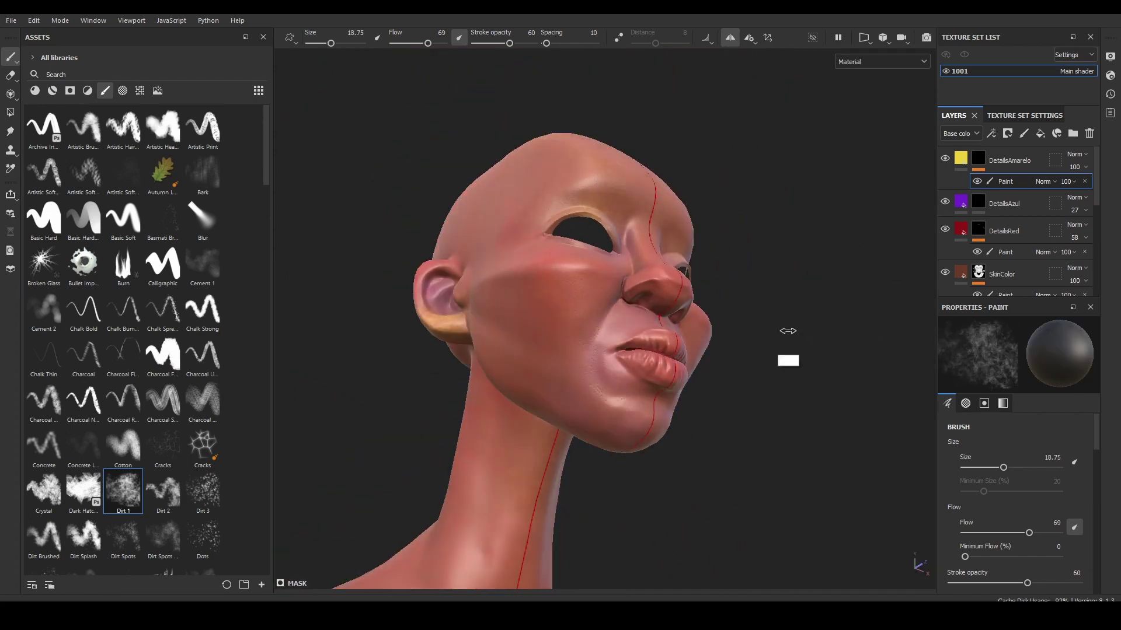
pyautogui.keyDown('ctrl'); pyautogui.moveTo(788, 350); pyautogui.dragTo(629, 346, button='right'); pyautogui.keyUp('ctrl')
pyautogui.moveTo(629, 346)
pyautogui.mouseDown()
pyautogui.moveTo(596, 249)
pyautogui.moveTo(567, 350)
pyautogui.moveTo(656, 159)
pyautogui.mouseUp()
# Paint yellow along the collarbones, adjusting brush size between strokes.
pyautogui.keyDown('alt'); pyautogui.moveTo(657, 239); pyautogui.dragTo(610, 412); pyautogui.keyUp('alt')
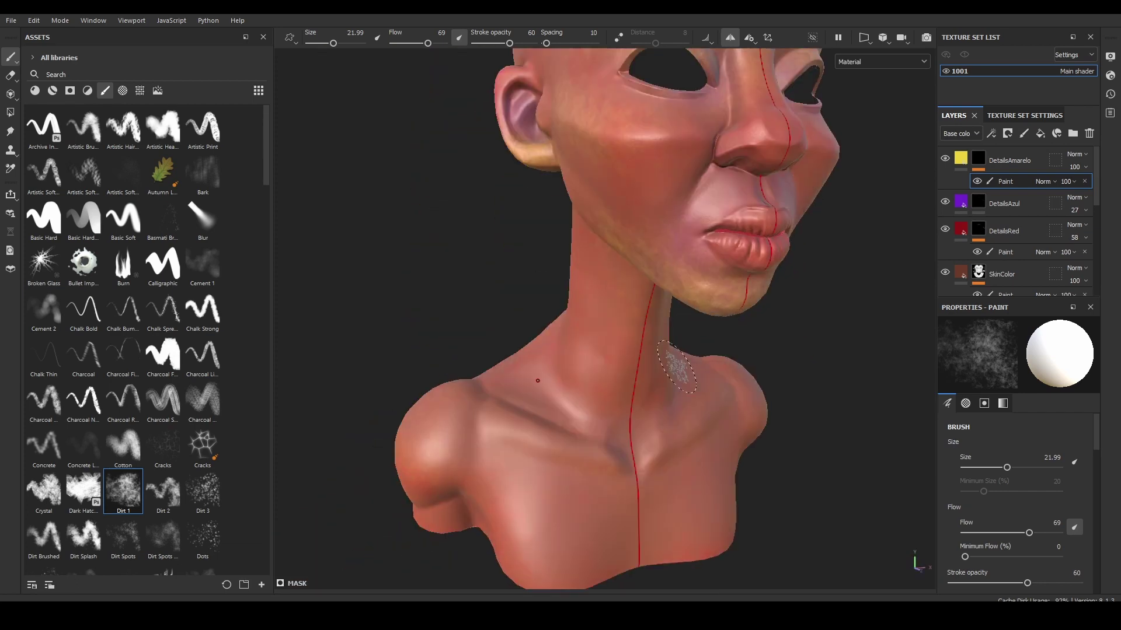
pyautogui.press('[')
pyautogui.moveTo(554, 438)
pyautogui.mouseDown()
pyautogui.moveTo(642, 455)
pyautogui.moveTo(610, 412)
pyautogui.mouseUp()
pyautogui.keyDown('ctrl'); pyautogui.moveTo(611, 412); pyautogui.dragTo(603, 325, button='right'); pyautogui.keyUp('ctrl')
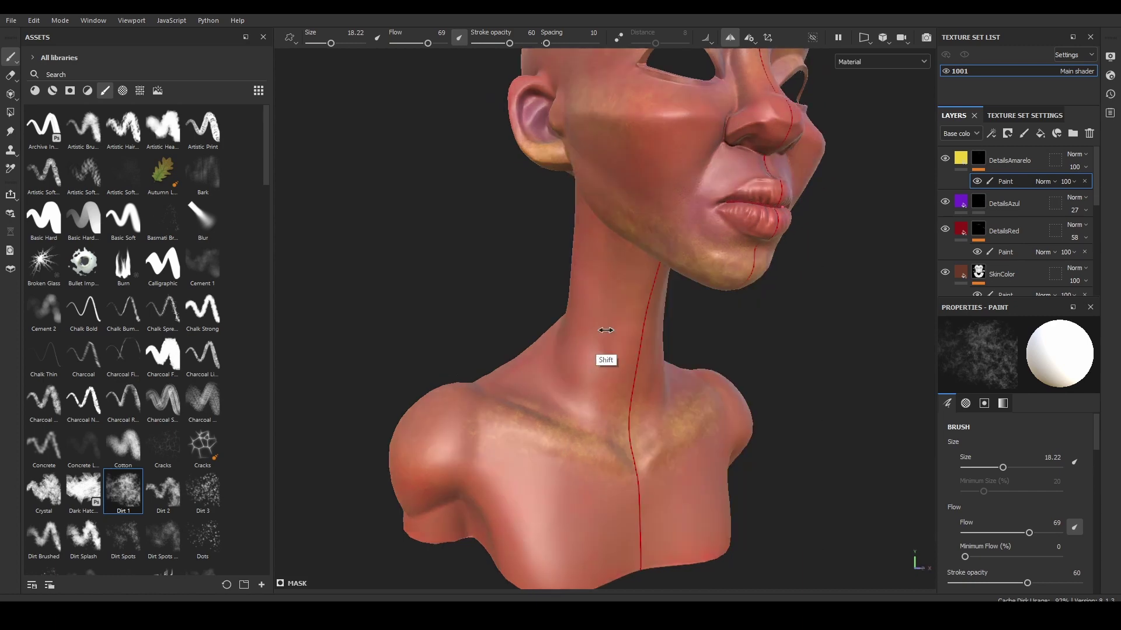
pyautogui.keyDown('alt'); pyautogui.moveTo(603, 325); pyautogui.dragTo(639, 323); pyautogui.keyUp('alt')
pyautogui.keyDown('alt'); pyautogui.moveTo(611, 274); pyautogui.dragTo(671, 362); pyautogui.keyUp('alt')
# Lower DetailsAmarelo opacity to 45 and paste the Blur filter onto DetailsAzul.
pyautogui.scroll(3, 790, 283)
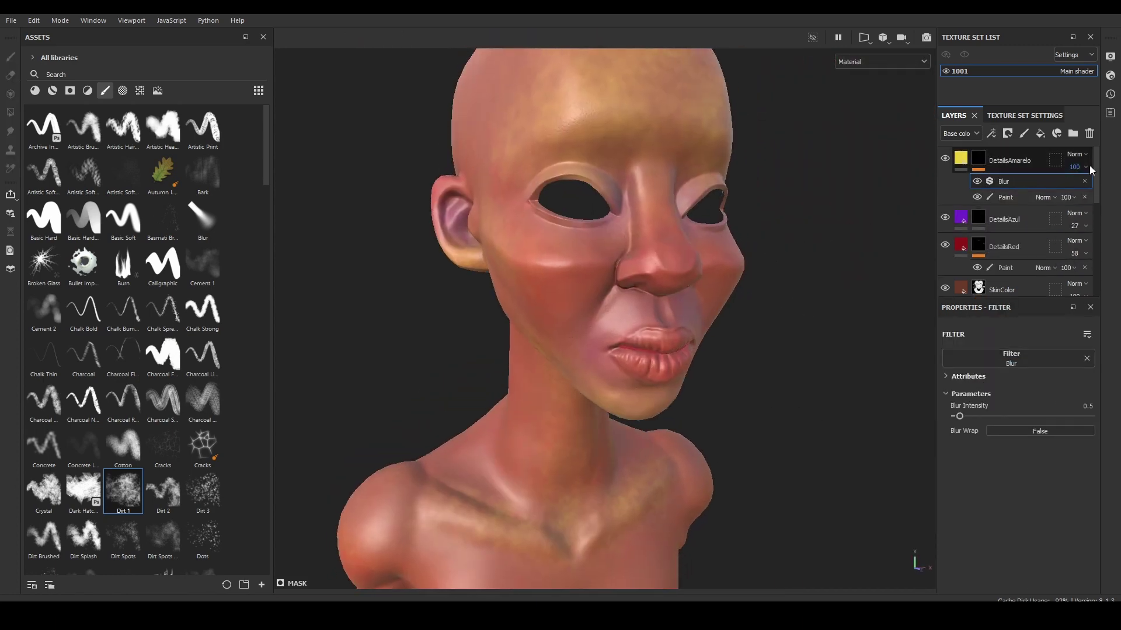
pyautogui.moveTo(1074, 167)
pyautogui.mouseDown()
pyautogui.moveTo(1103, 190)
pyautogui.moveTo(1087, 189)
pyautogui.mouseUp()
pyautogui.click(1004, 219)
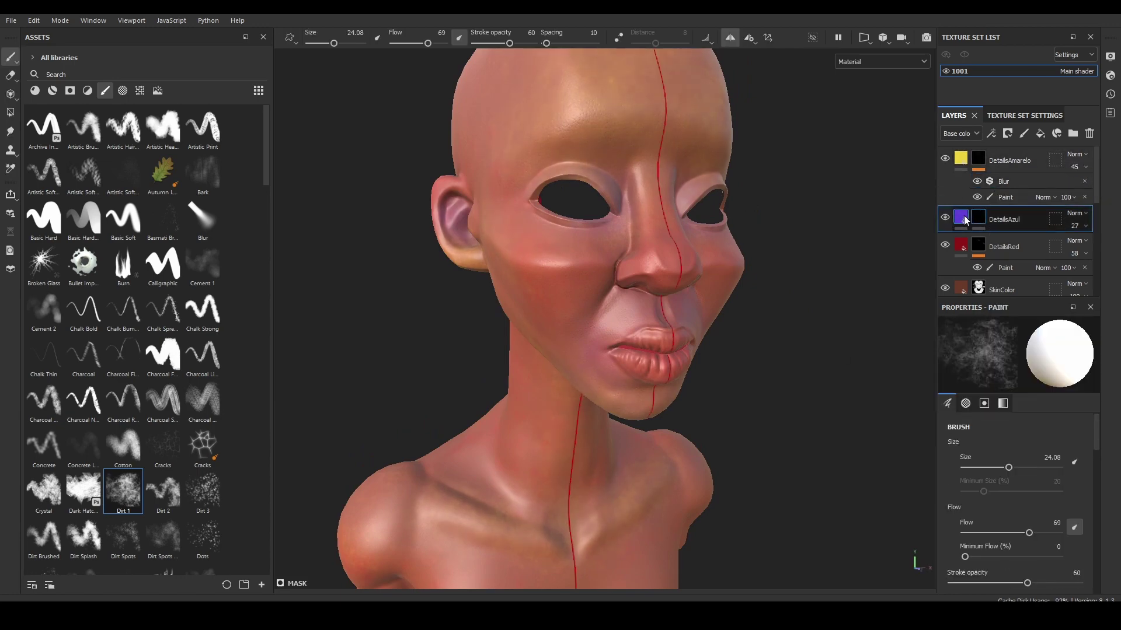
pyautogui.click(961, 217)
pyautogui.hotkey('ctrl', 'v')
pyautogui.keyDown('alt'); pyautogui.moveTo(813, 292); pyautogui.dragTo(850, 331); pyautogui.keyUp('alt')
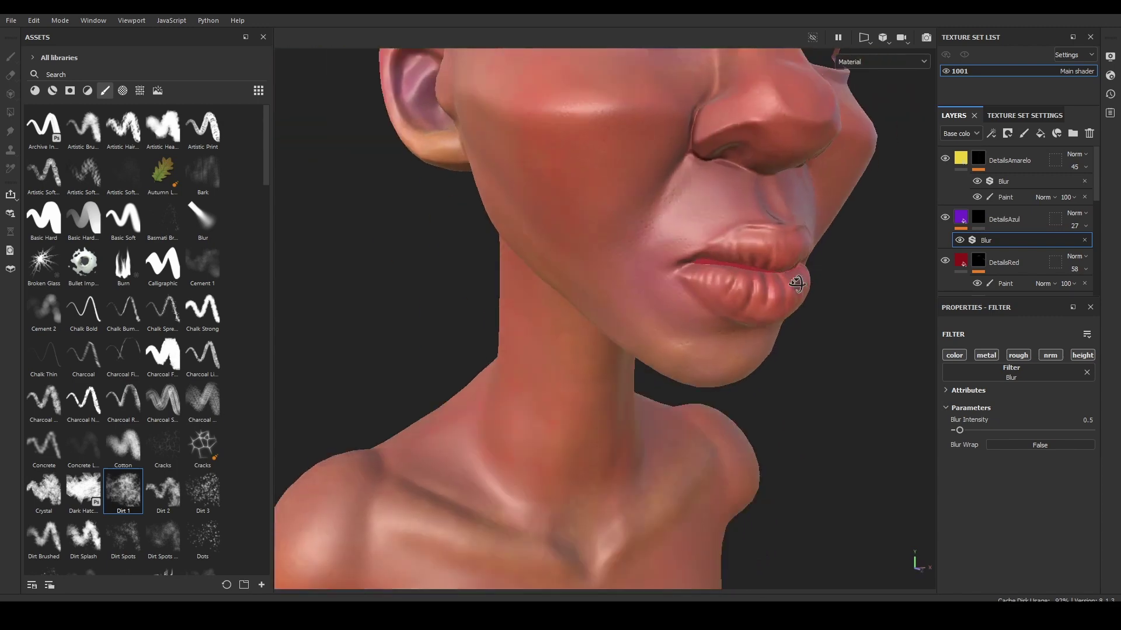
# Add a Blur filter to the DetailsRed layer.
pyautogui.click(947, 264)
pyautogui.click(991, 133)
pyautogui.click(1019, 220)
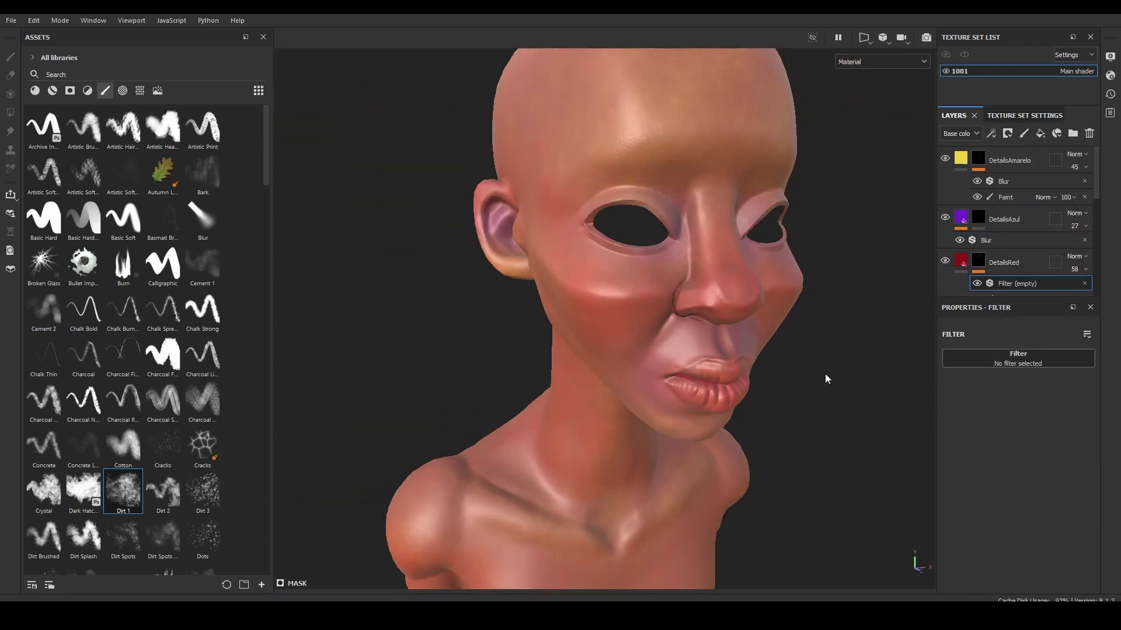
pyautogui.keyDown('alt'); pyautogui.moveTo(825, 374); pyautogui.dragTo(770, 353); pyautogui.keyUp('alt')
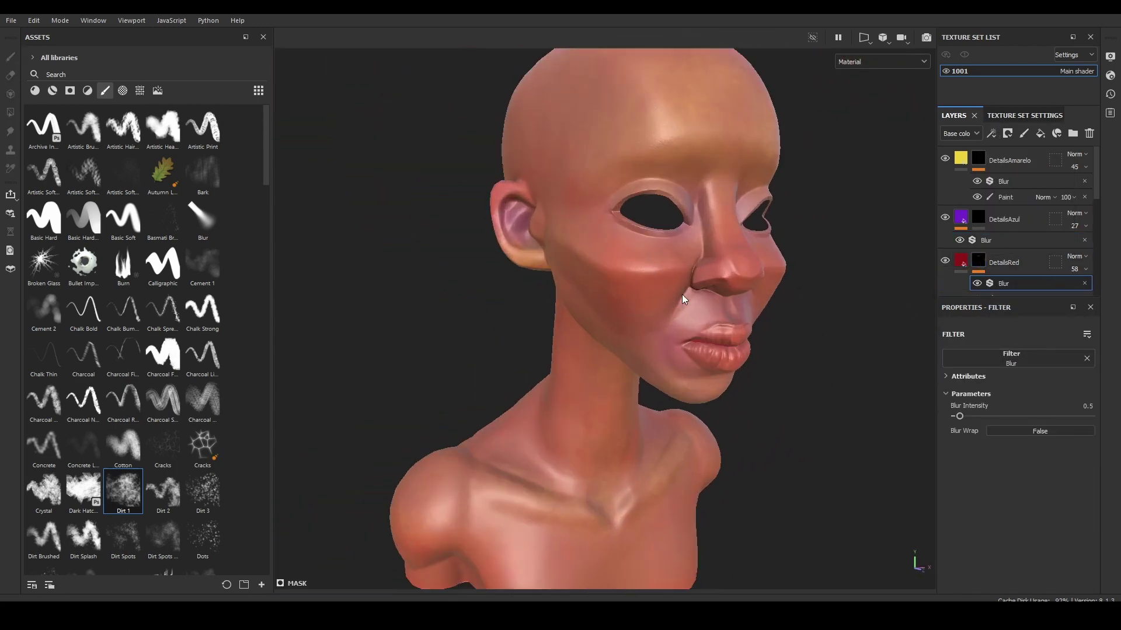
# Set the DetailsAzul layer opacity to 11.
pyautogui.click(1004, 219)
pyautogui.click(1075, 226)
pyautogui.moveTo(1077, 247); pyautogui.dragTo(1074, 246)
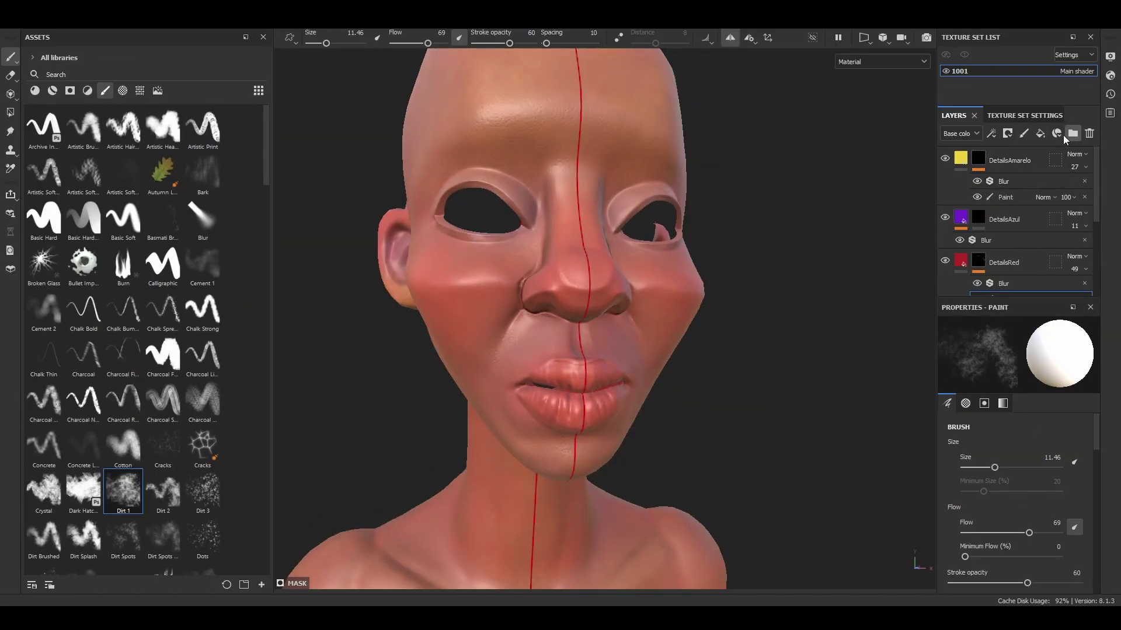
# Create a DetailsPele folder, move the skin detail layers into it, and collapse it.
pyautogui.click(1071, 134)
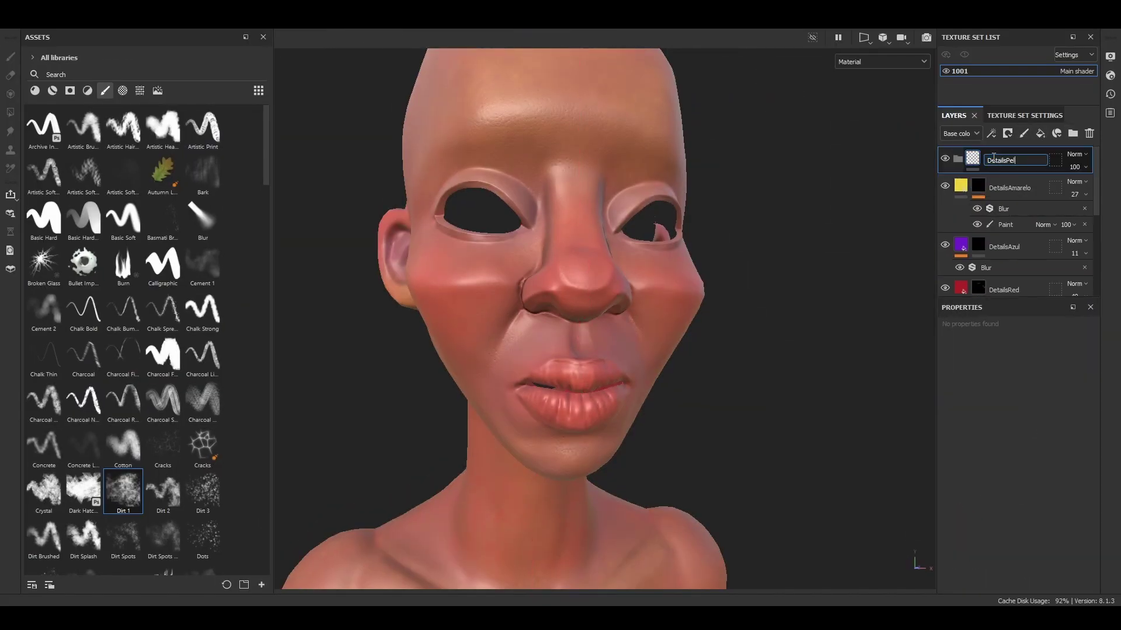
pyautogui.press('Return')
pyautogui.click(1014, 236)
pyautogui.scroll(-1, 1011, 222)
pyautogui.keyDown('shift'); pyautogui.click(1025, 240); pyautogui.keyUp('shift')
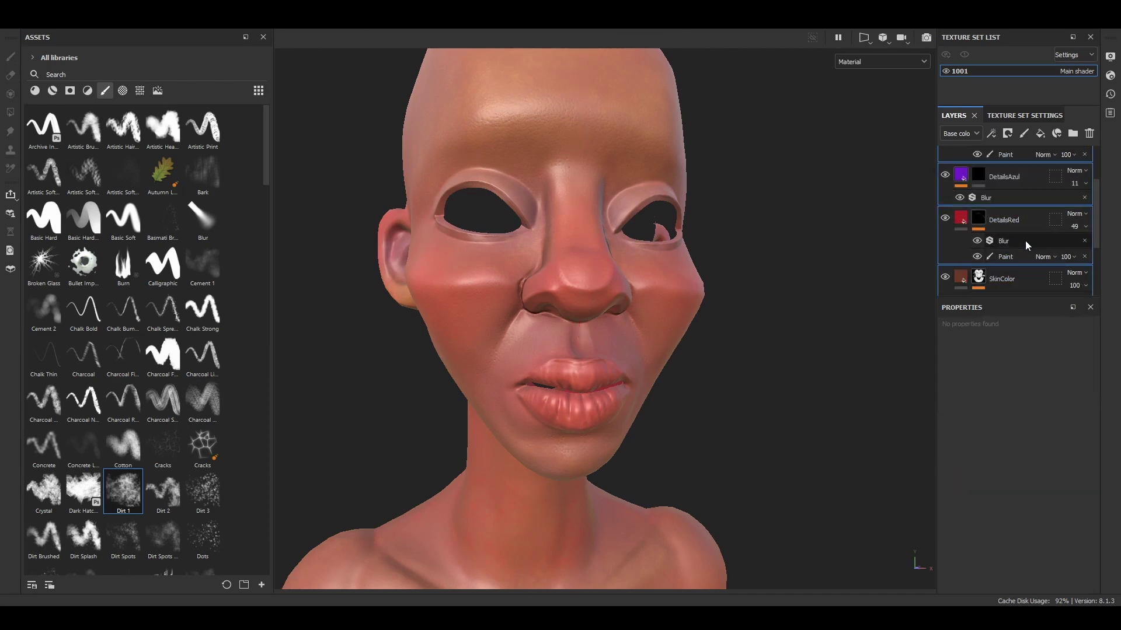
pyautogui.moveTo(1025, 241); pyautogui.dragTo(1002, 160)
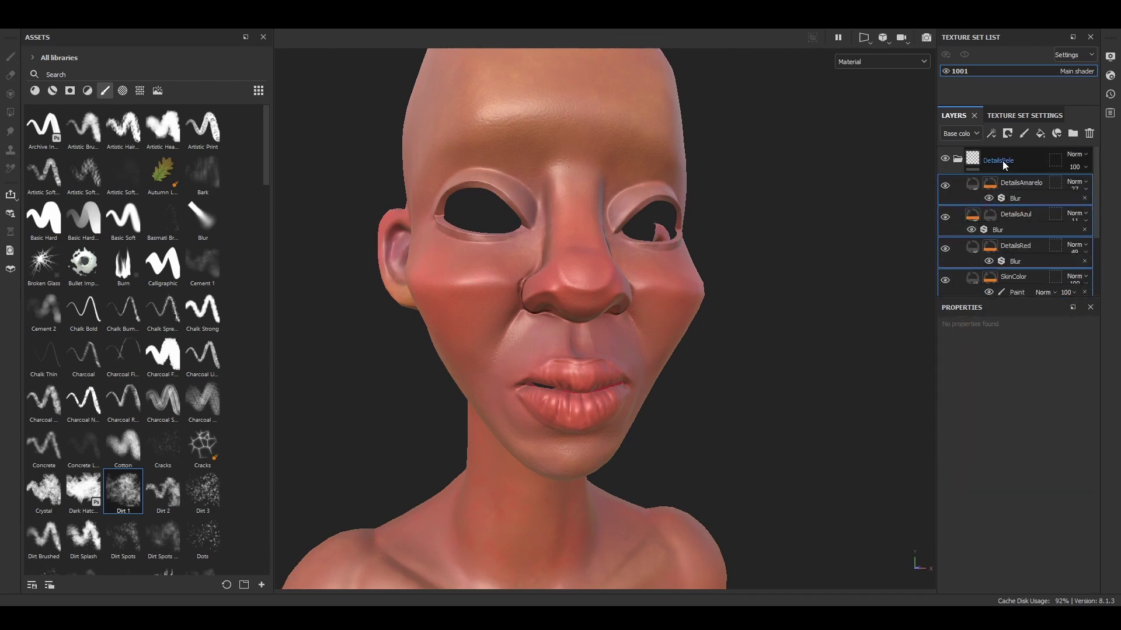
pyautogui.click(957, 159)
# Set both the DetailsPele and RGY folders to Passthrough blending.
pyautogui.click(1082, 154)
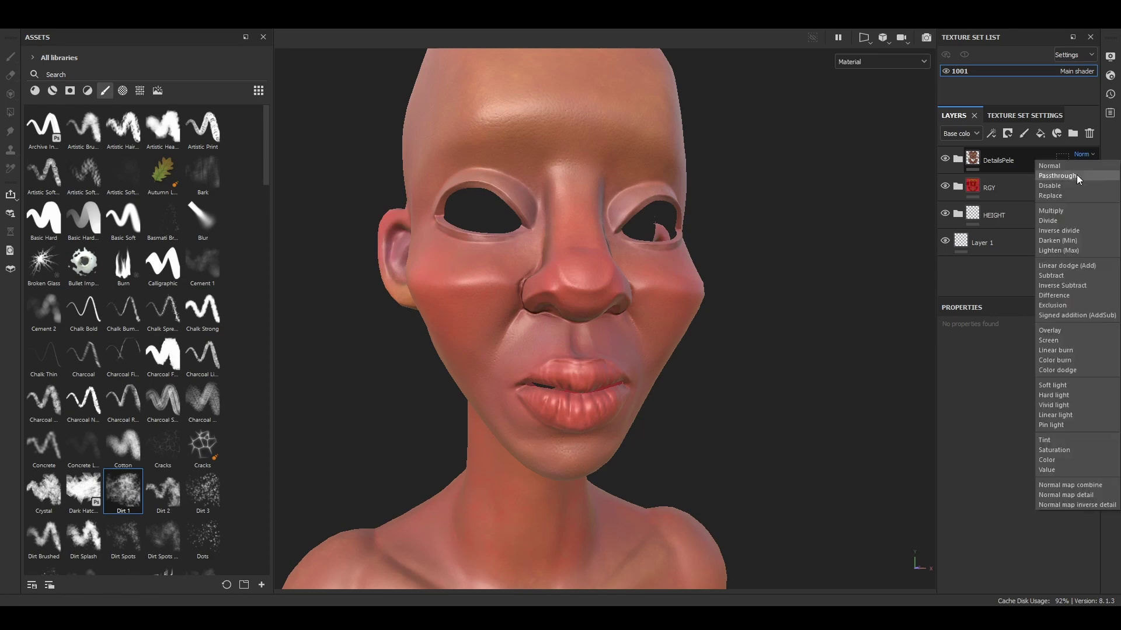
pyautogui.click(1078, 175)
pyautogui.click(1082, 182)
pyautogui.click(1071, 203)
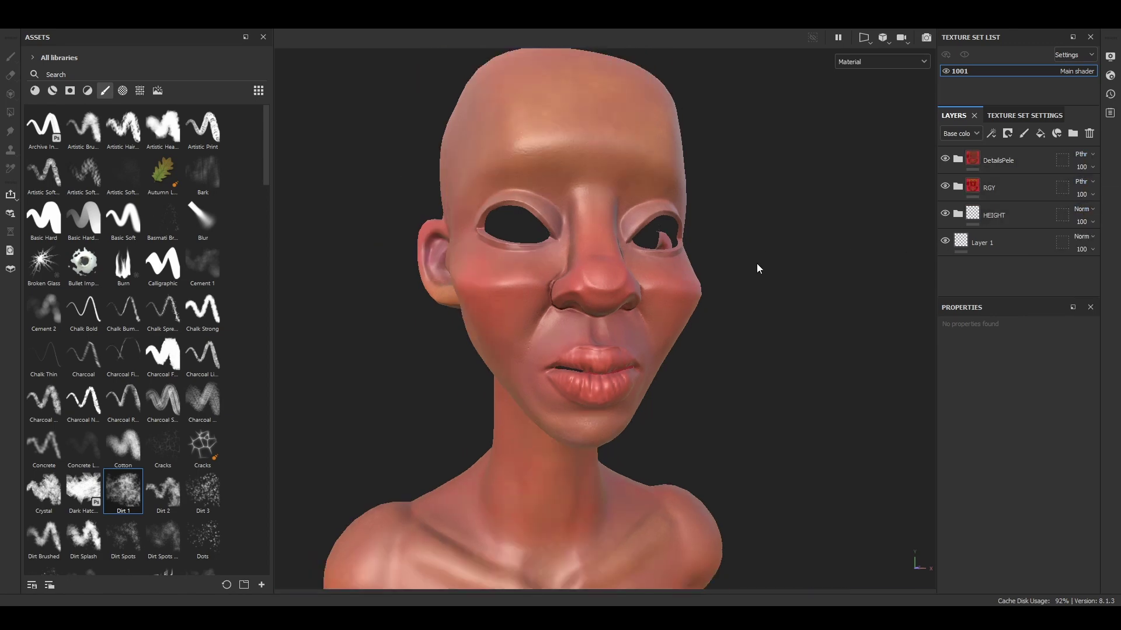
pyautogui.keyDown('alt'); pyautogui.moveTo(756, 268); pyautogui.dragTo(722, 300); pyautogui.keyUp('alt')
# Add a pigmentos_01 fill layer with an orange base colour and raised roughness.
pyautogui.click(1041, 134)
pyautogui.write('pigmentos_01')
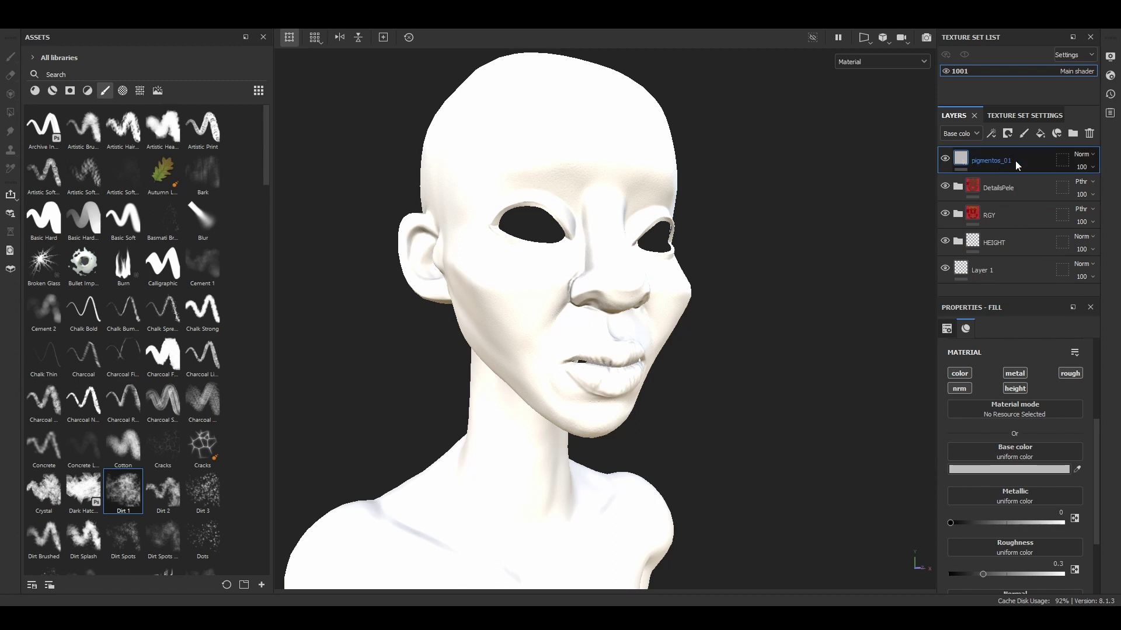
pyautogui.press('Return')
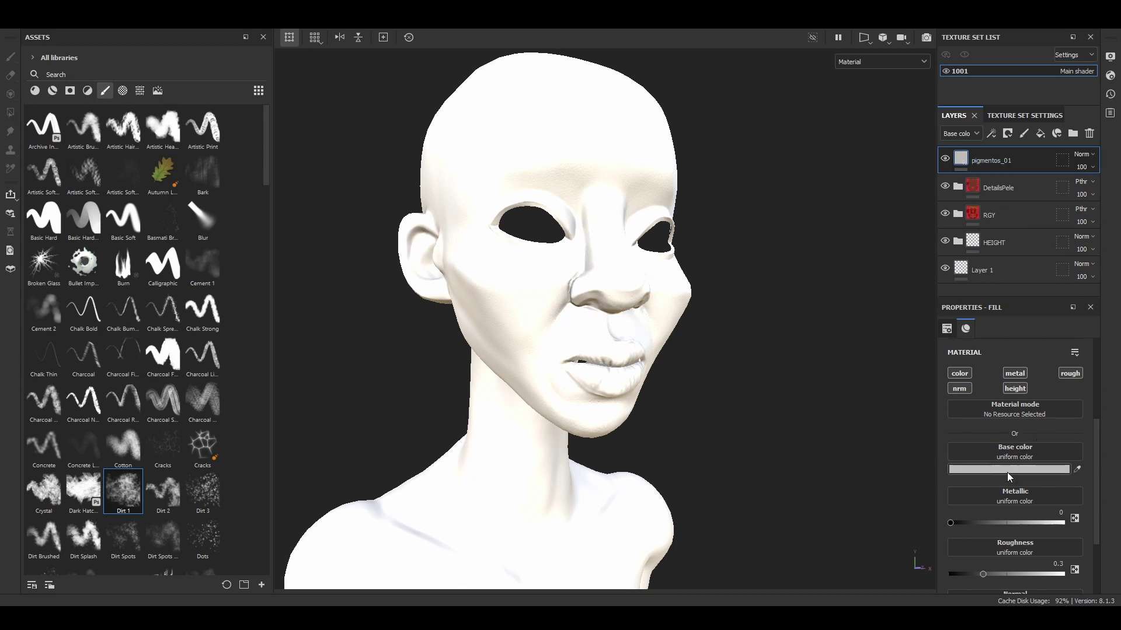
pyautogui.click(1009, 470)
pyautogui.click(928, 480)
pyautogui.click(975, 538)
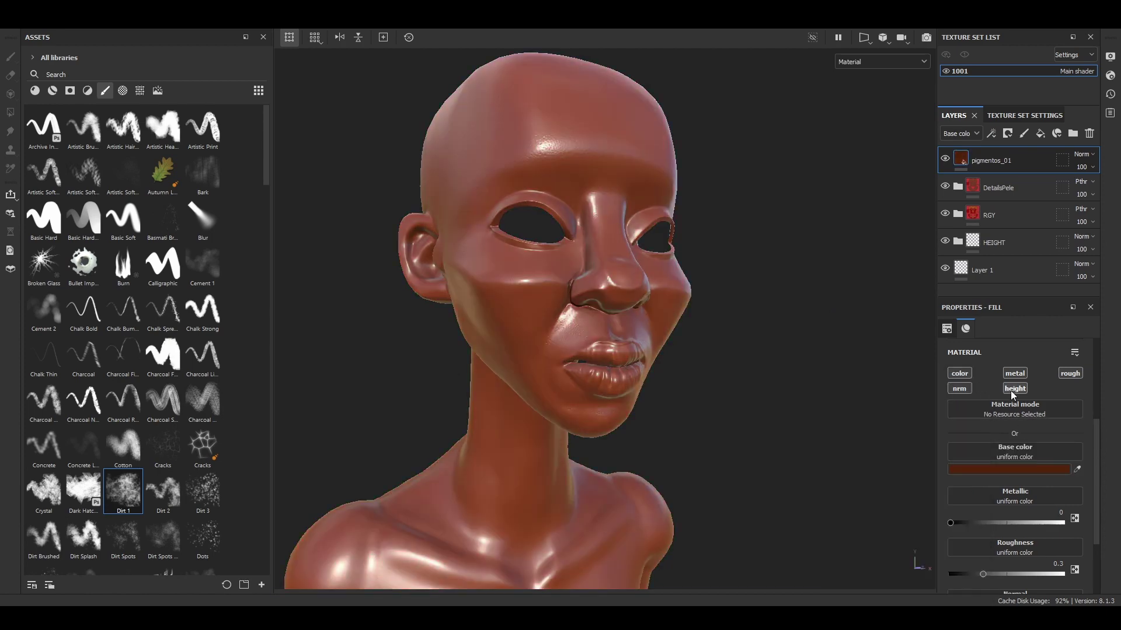
pyautogui.moveTo(983, 575); pyautogui.dragTo(1001, 574)
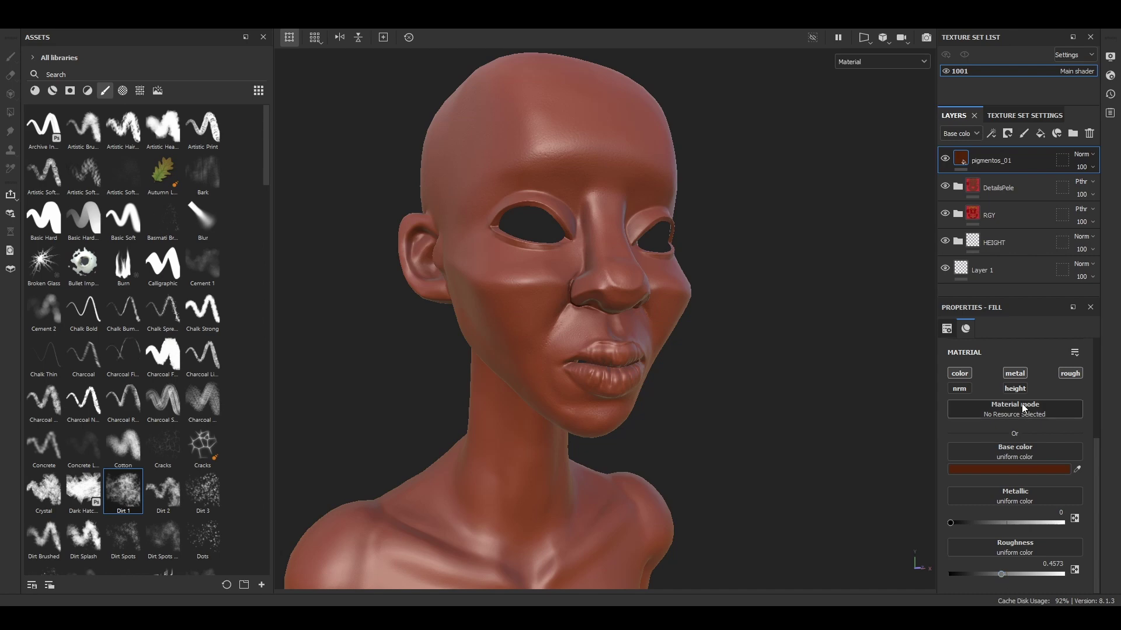
pyautogui.click(993, 469)
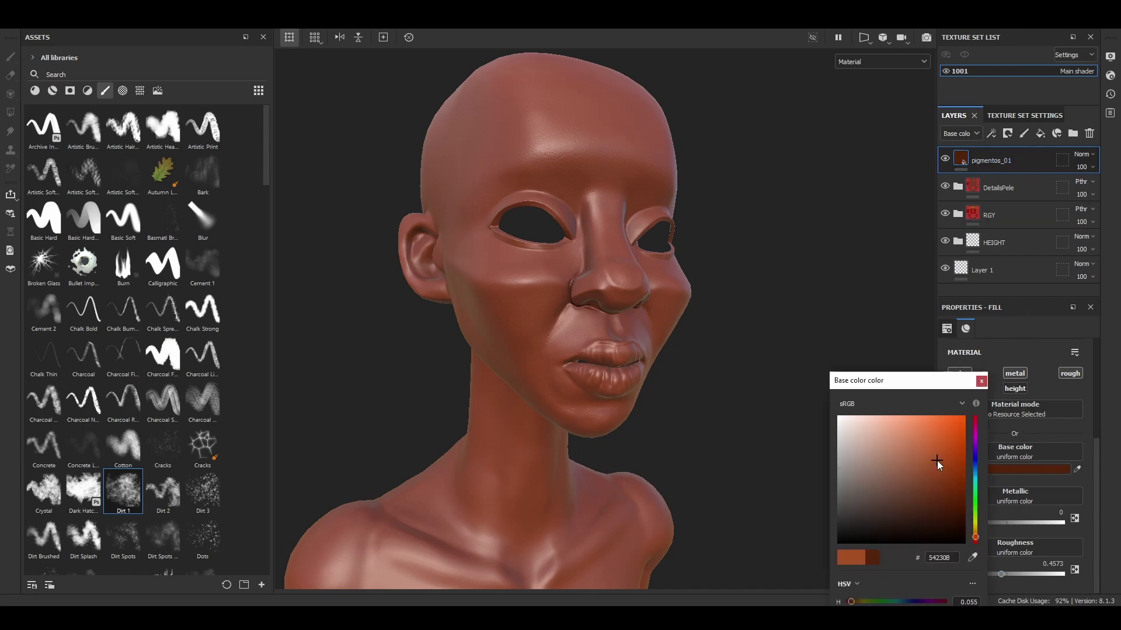
pyautogui.click(946, 466)
# Give pigmentos_01 a black mask with a paint effect using the Dots brush.
pyautogui.rightClick(992, 160)
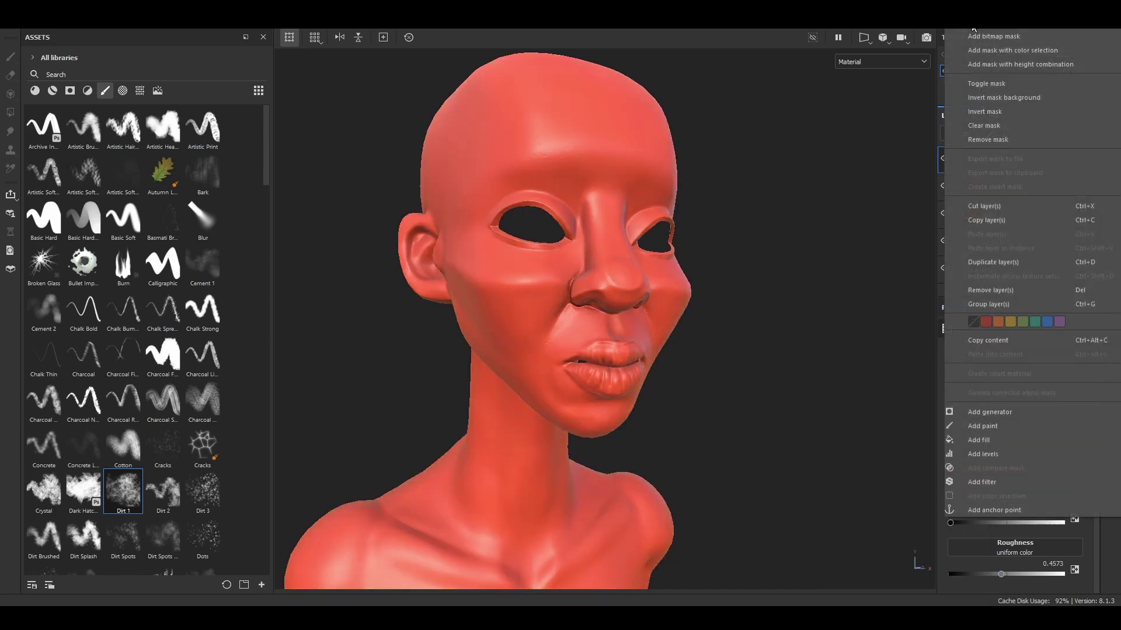
pyautogui.click(980, 43)
pyautogui.scroll(-3, 238, 488)
pyautogui.click(202, 397)
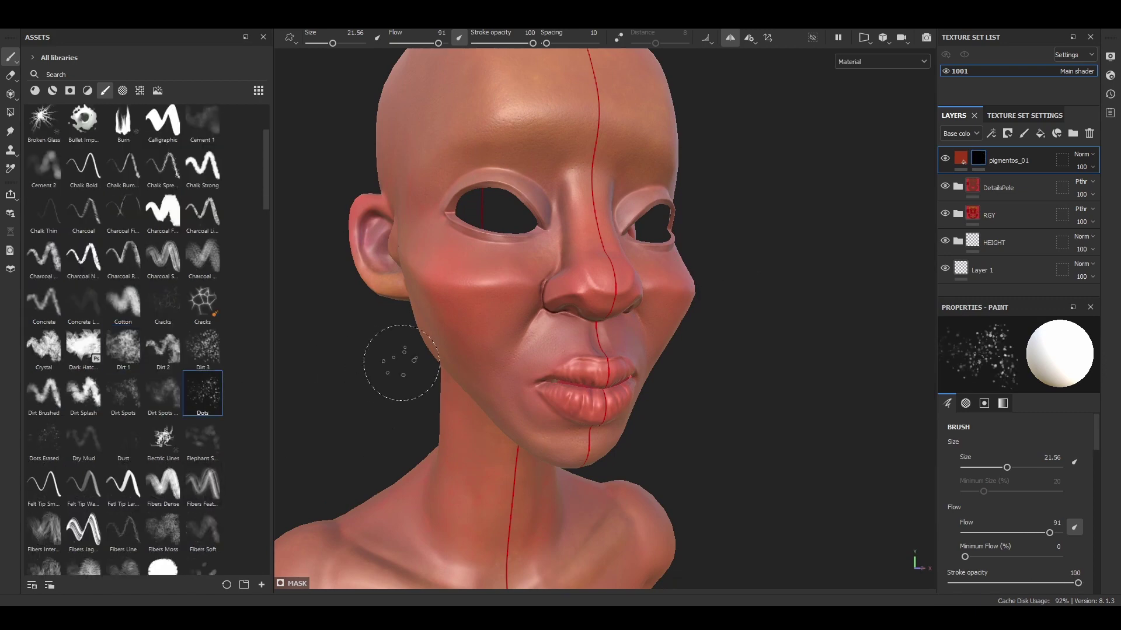
pyautogui.keyDown('alt'); pyautogui.moveTo(393, 362); pyautogui.dragTo(402, 397); pyautogui.keyUp('alt')
pyautogui.click(991, 133)
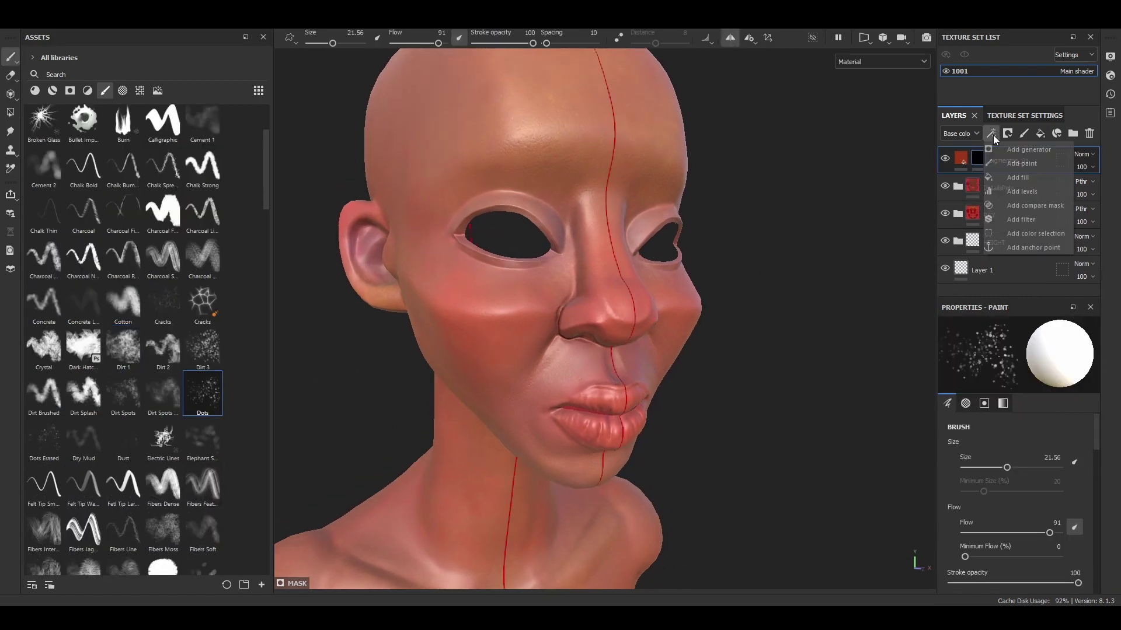
pyautogui.click(1015, 175)
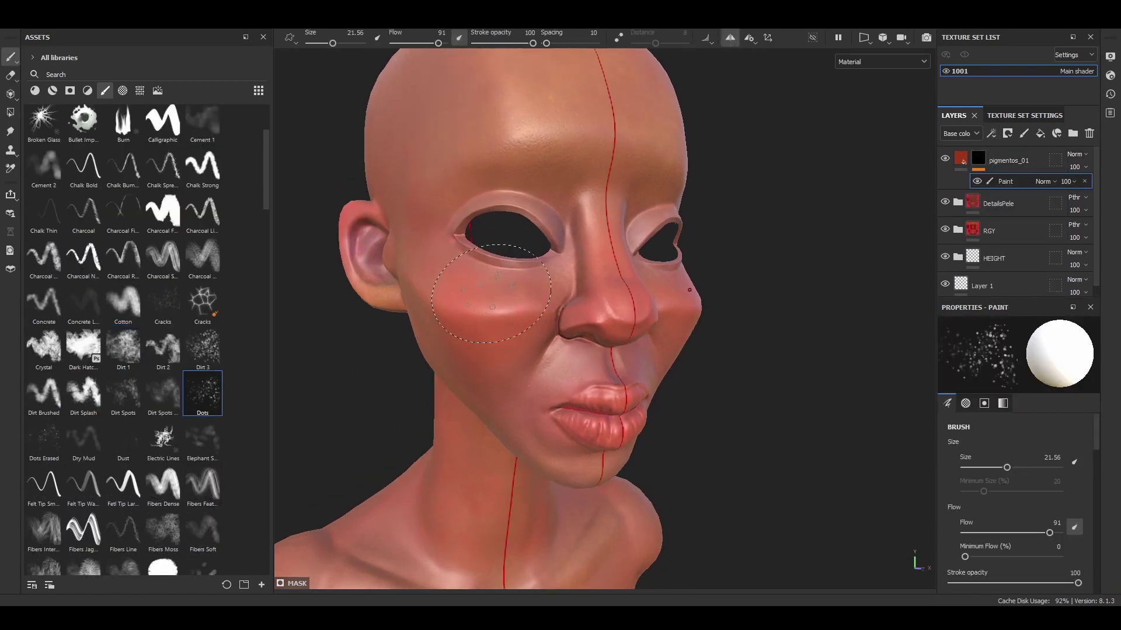
pyautogui.keyDown('alt'); pyautogui.moveTo(796, 180); pyautogui.dragTo(794, 192); pyautogui.keyUp('alt')
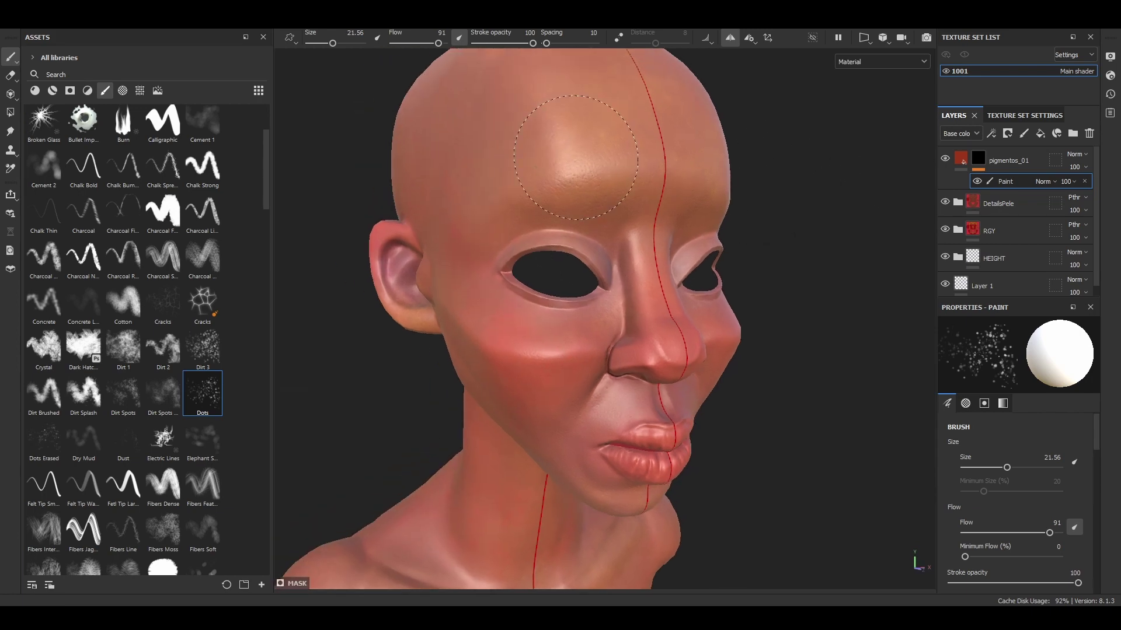
# Change pigmentos_01's base colour to a darker red and enlarge the brush slightly.
pyautogui.click(961, 157)
pyautogui.click(976, 469)
pyautogui.click(940, 484)
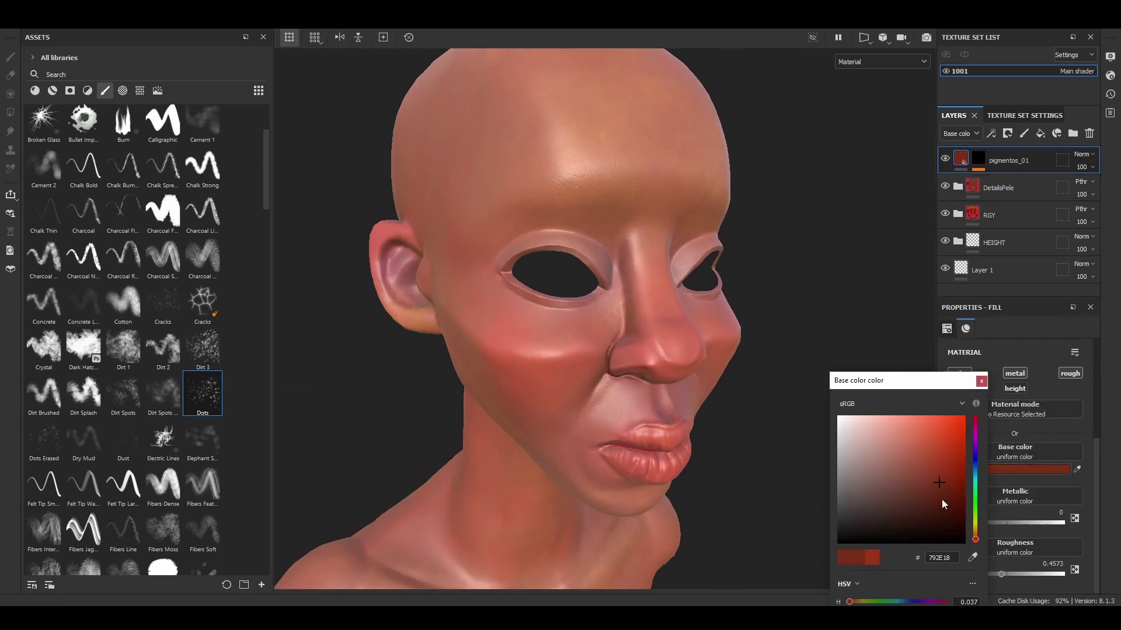
pyautogui.click(982, 380)
pyautogui.click(976, 160)
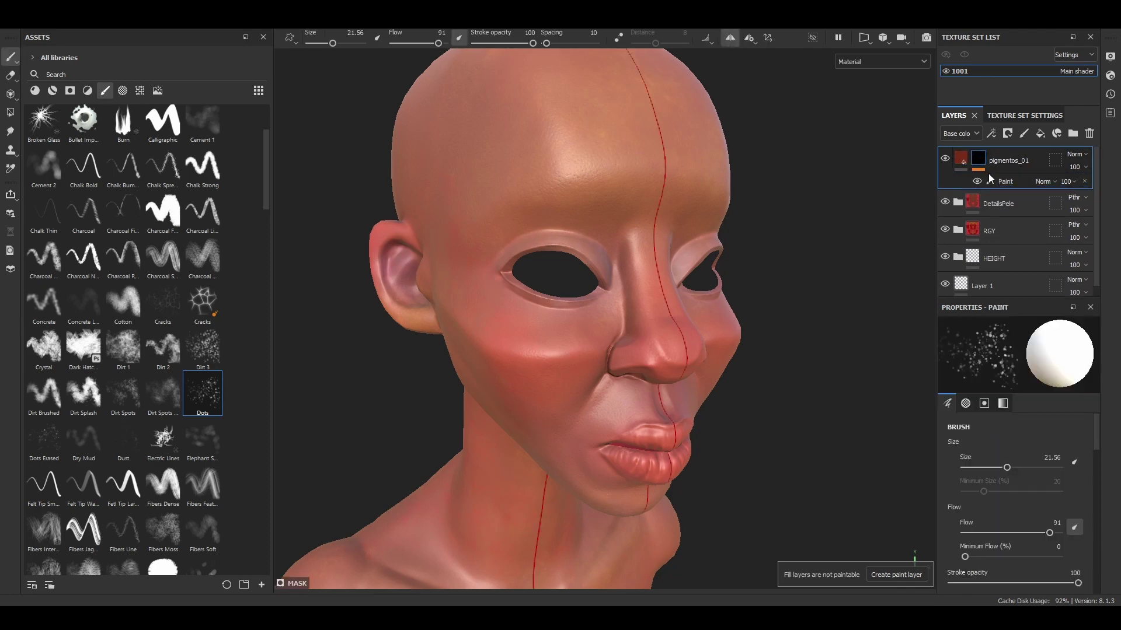
pyautogui.moveTo(524, 196)
pyautogui.keyDown('alt'); pyautogui.mouseDown()
pyautogui.moveTo(439, 242)
pyautogui.moveTo(520, 226)
pyautogui.mouseUp(); pyautogui.keyUp('alt')
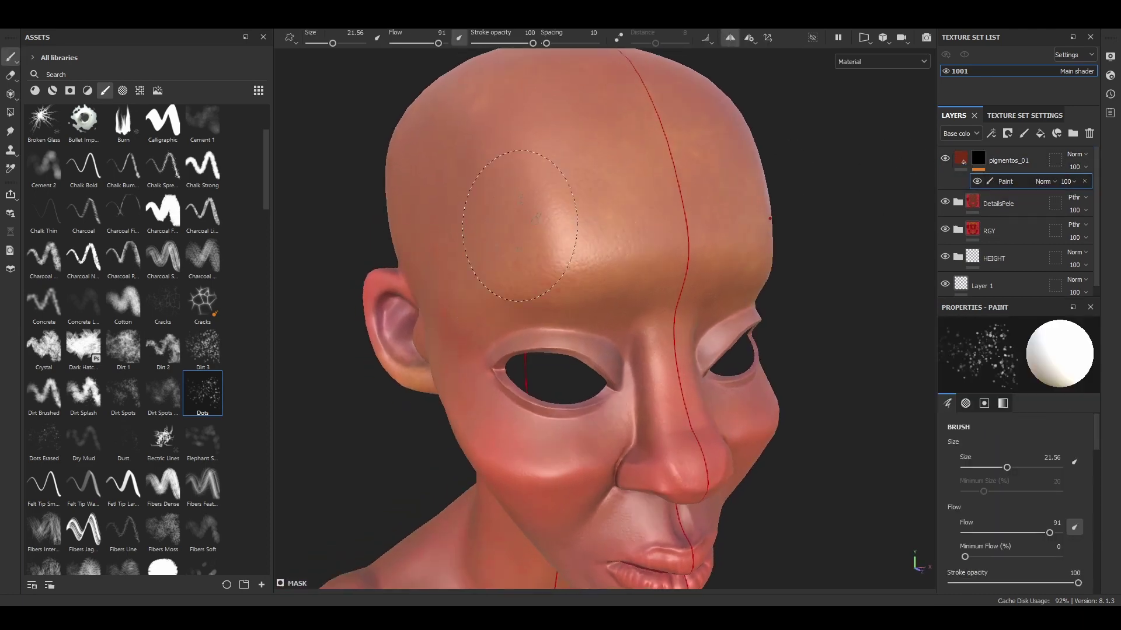
pyautogui.keyDown('ctrl'); pyautogui.moveTo(495, 224); pyautogui.dragTo(526, 225, button='right'); pyautogui.keyUp('ctrl')
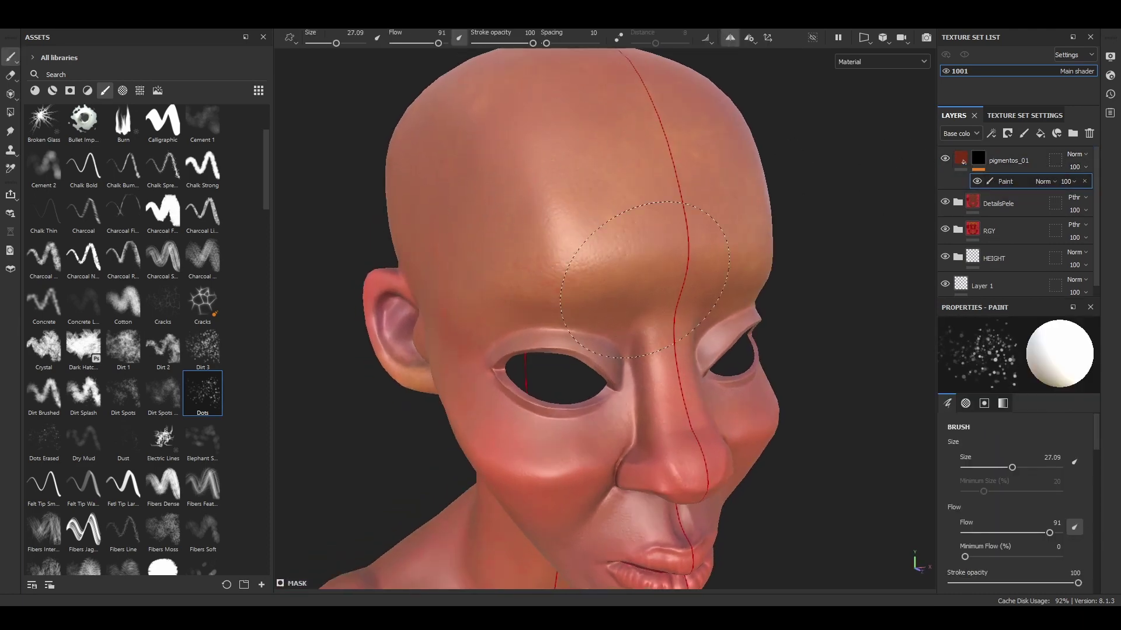
pyautogui.keyDown('alt'); pyautogui.moveTo(597, 251); pyautogui.dragTo(672, 245); pyautogui.keyUp('alt')
# Set the pigmentos_01 layer to Multiply blending.
pyautogui.click(958, 160)
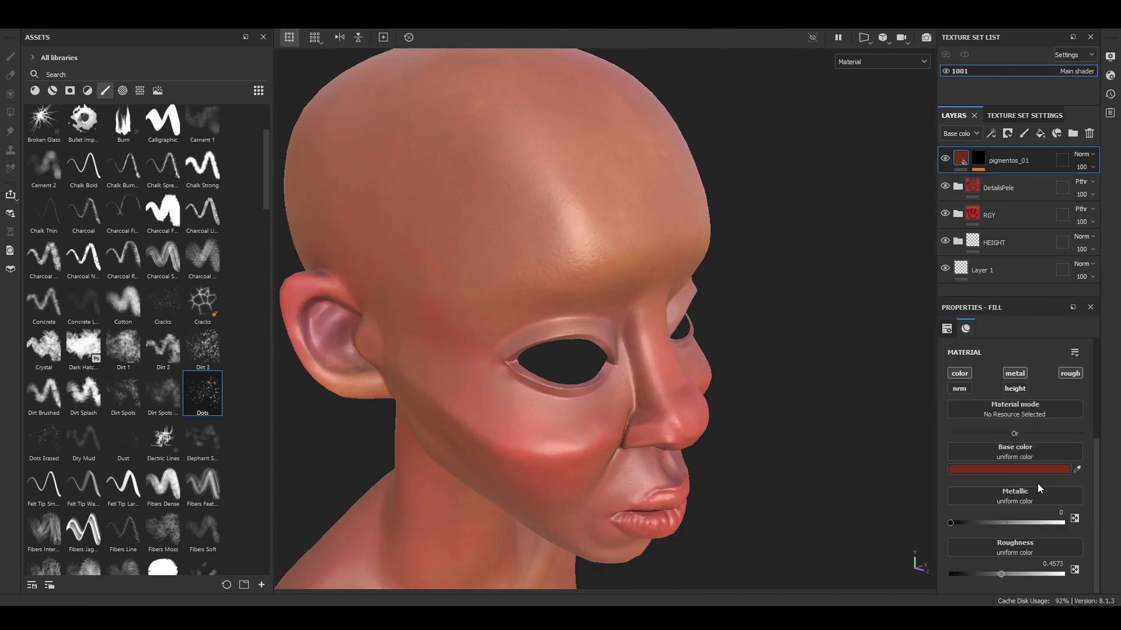
pyautogui.click(1035, 469)
pyautogui.click(976, 159)
pyautogui.click(1080, 156)
pyautogui.click(1074, 245)
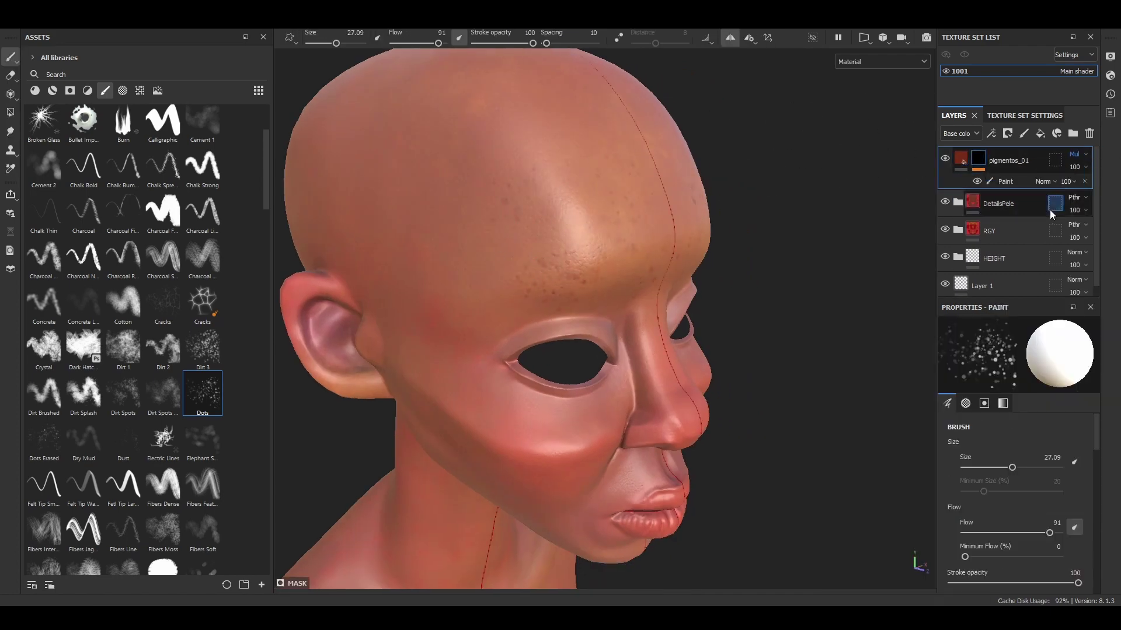
pyautogui.click(998, 186)
# Paint freckle dots across the forehead and skull, adjusting brush size.
pyautogui.keyDown('alt'); pyautogui.moveTo(525, 123); pyautogui.dragTo(558, 120); pyautogui.keyUp('alt')
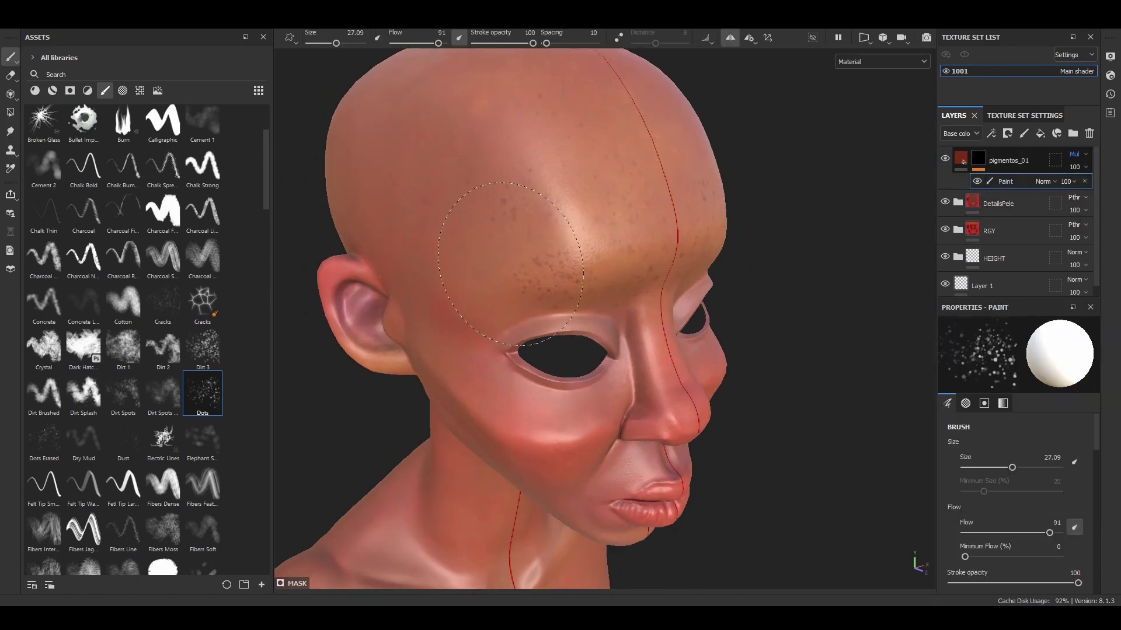
pyautogui.moveTo(511, 262)
pyautogui.keyDown('alt'); pyautogui.mouseDown()
pyautogui.moveTo(480, 263)
pyautogui.moveTo(533, 287)
pyautogui.moveTo(499, 377)
pyautogui.moveTo(542, 325)
pyautogui.moveTo(510, 388)
pyautogui.moveTo(617, 258)
pyautogui.moveTo(598, 290)
pyautogui.moveTo(538, 205)
pyautogui.moveTo(575, 298)
pyautogui.moveTo(680, 310)
pyautogui.mouseUp(); pyautogui.keyUp('alt')
pyautogui.press('[')
pyautogui.press(']')
pyautogui.press(']')
pyautogui.press('[')
pyautogui.moveTo(587, 194)
pyautogui.keyDown('alt'); pyautogui.mouseDown()
pyautogui.moveTo(718, 220)
pyautogui.moveTo(642, 292)
pyautogui.moveTo(495, 230)
pyautogui.moveTo(598, 253)
pyautogui.moveTo(590, 292)
pyautogui.moveTo(496, 349)
pyautogui.moveTo(494, 376)
pyautogui.mouseUp(); pyautogui.keyUp('alt')
# Inspect pigmentos_01's roughness in the roughness channel, then return to the full material view.
pyautogui.click(882, 61)
pyautogui.click(858, 112)
pyautogui.click(960, 159)
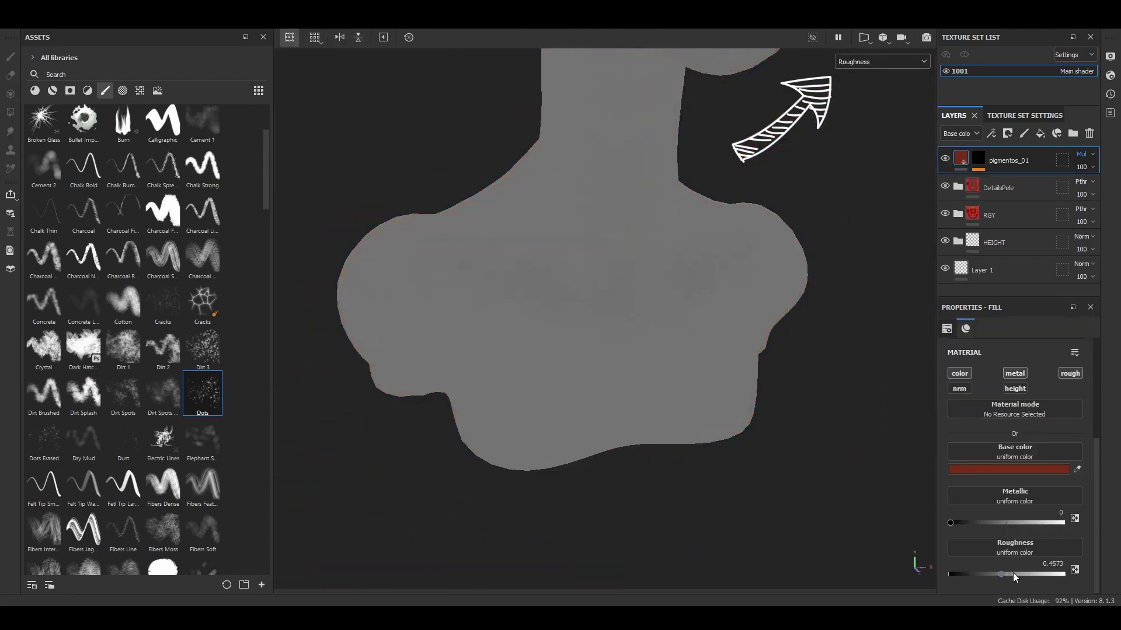
pyautogui.click(1024, 133)
pyautogui.moveTo(570, 409)
pyautogui.keyDown('alt'); pyautogui.mouseDown()
pyautogui.moveTo(458, 359)
pyautogui.moveTo(610, 173)
pyautogui.mouseUp(); pyautogui.keyUp('alt')
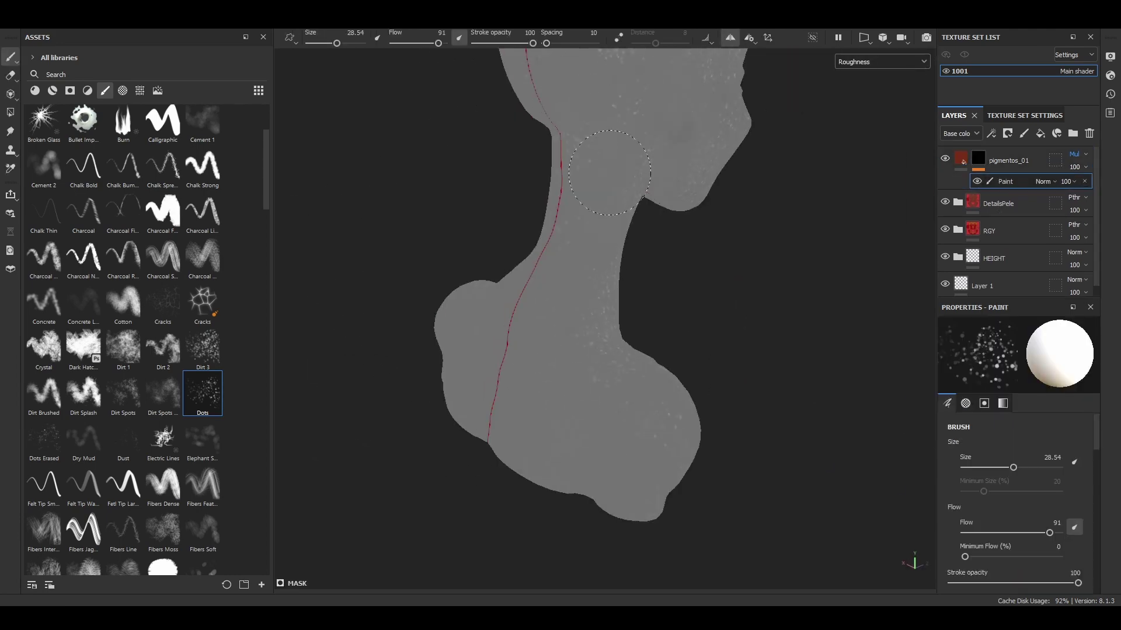
pyautogui.moveTo(573, 390)
pyautogui.keyDown('alt'); pyautogui.mouseDown()
pyautogui.moveTo(570, 320)
pyautogui.moveTo(765, 211)
pyautogui.mouseUp(); pyautogui.keyUp('alt')
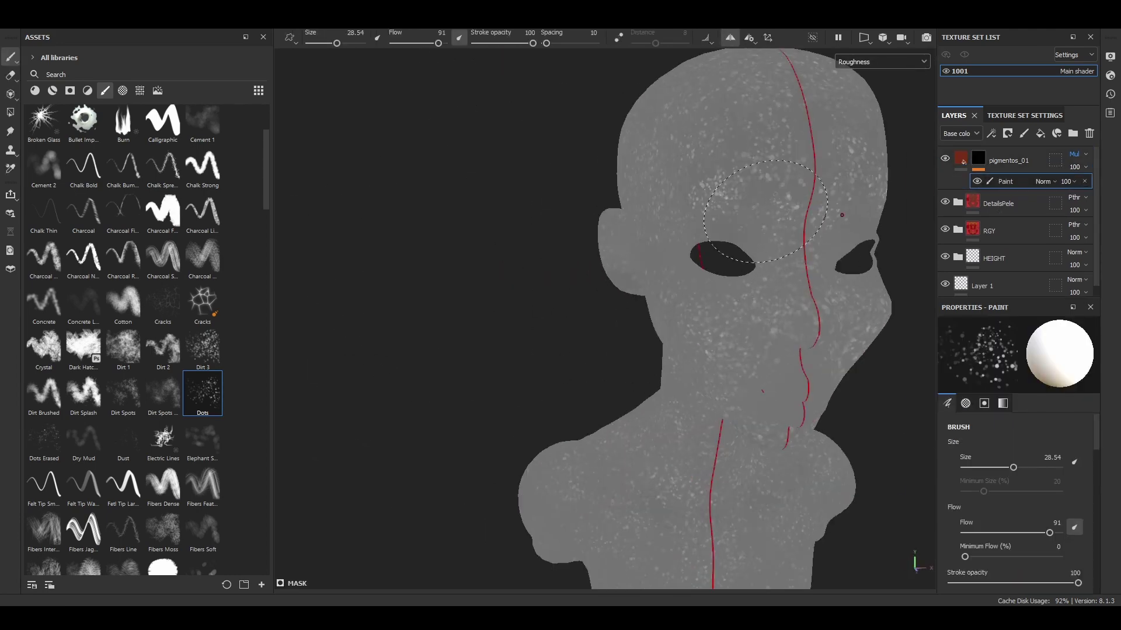
pyautogui.keyDown('alt'); pyautogui.moveTo(646, 168); pyautogui.dragTo(479, 187); pyautogui.keyUp('alt')
pyautogui.press('m')
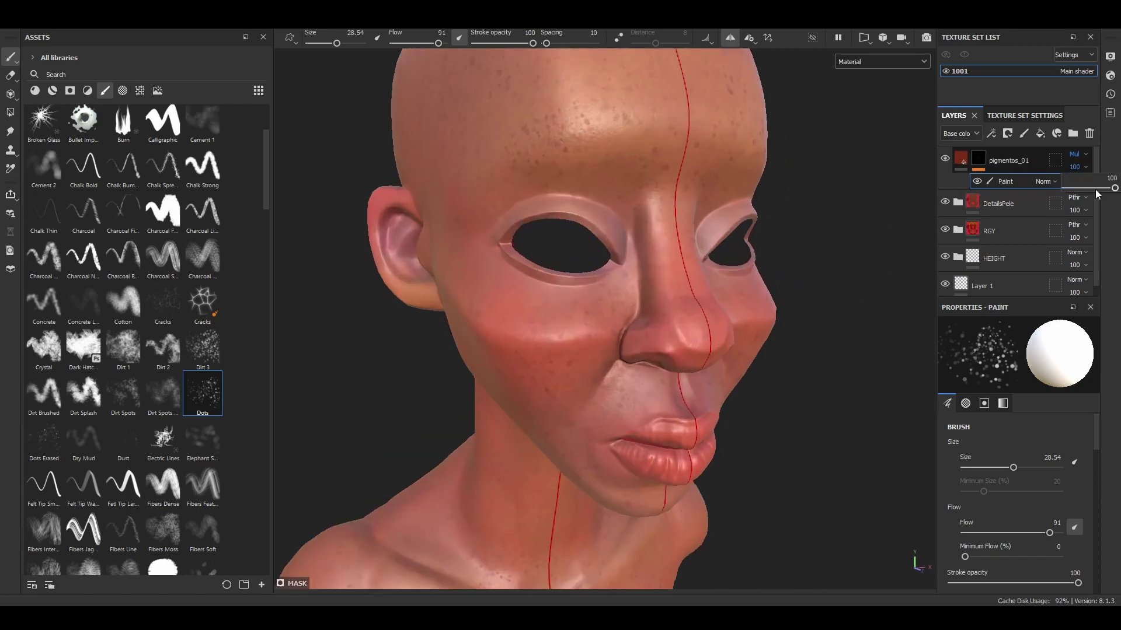
# Set pigmentos_01 opacity to 80 and add a Blur filter at 0.28.
pyautogui.moveTo(1076, 167); pyautogui.dragTo(1051, 169)
pyautogui.press('Delete')
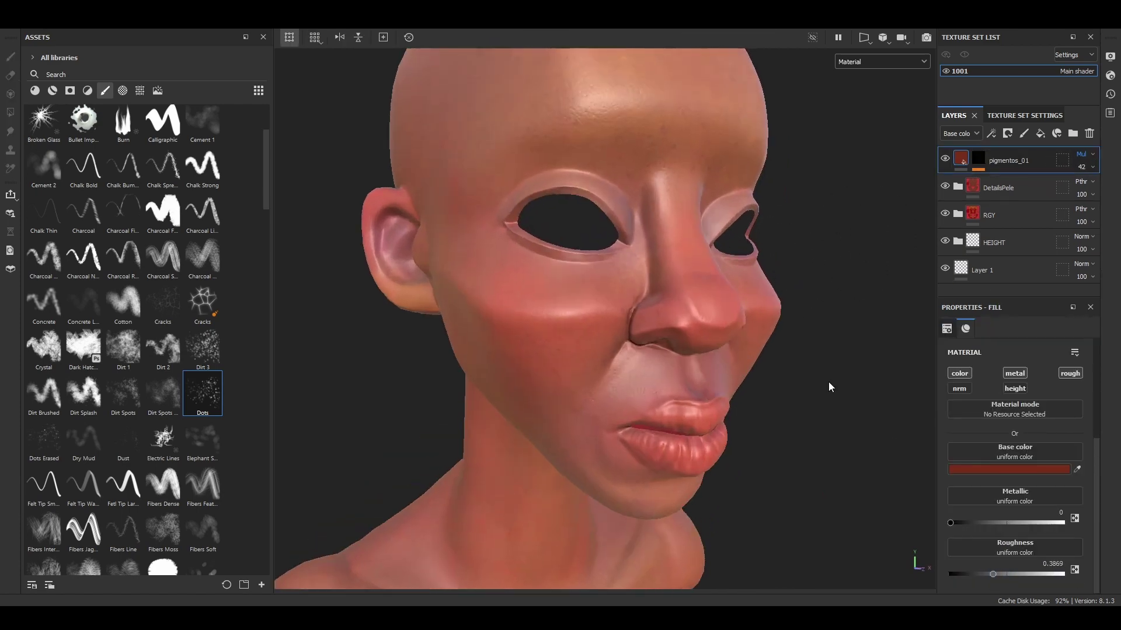
pyautogui.press('m')
pyautogui.click(888, 61)
pyautogui.click(855, 89)
pyautogui.moveTo(1081, 167); pyautogui.dragTo(1096, 189)
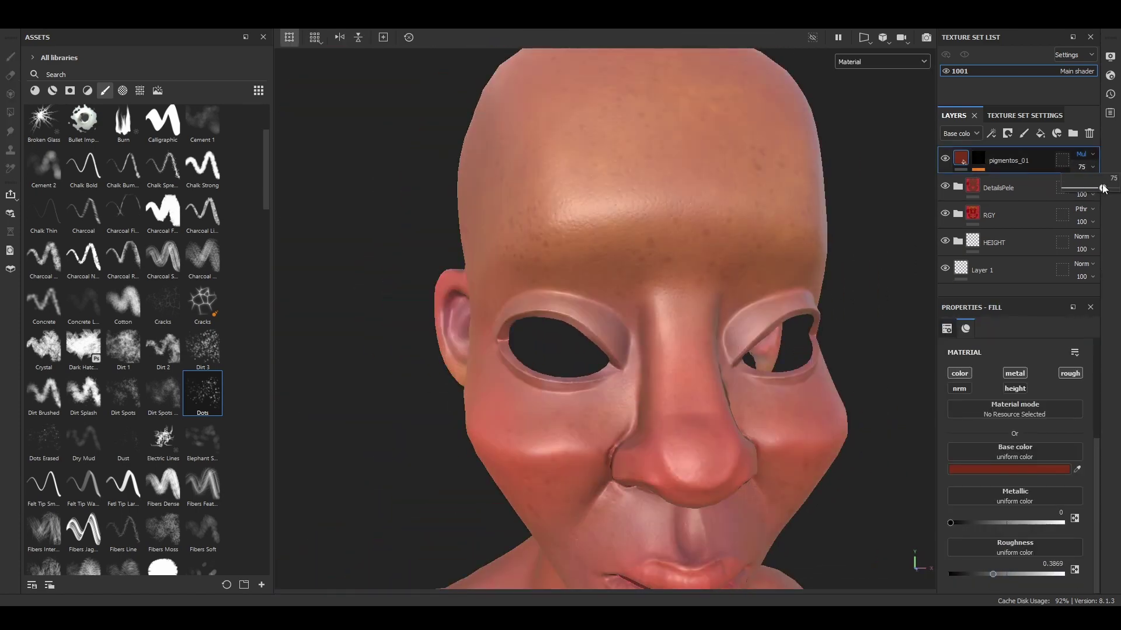
pyautogui.click(1004, 181)
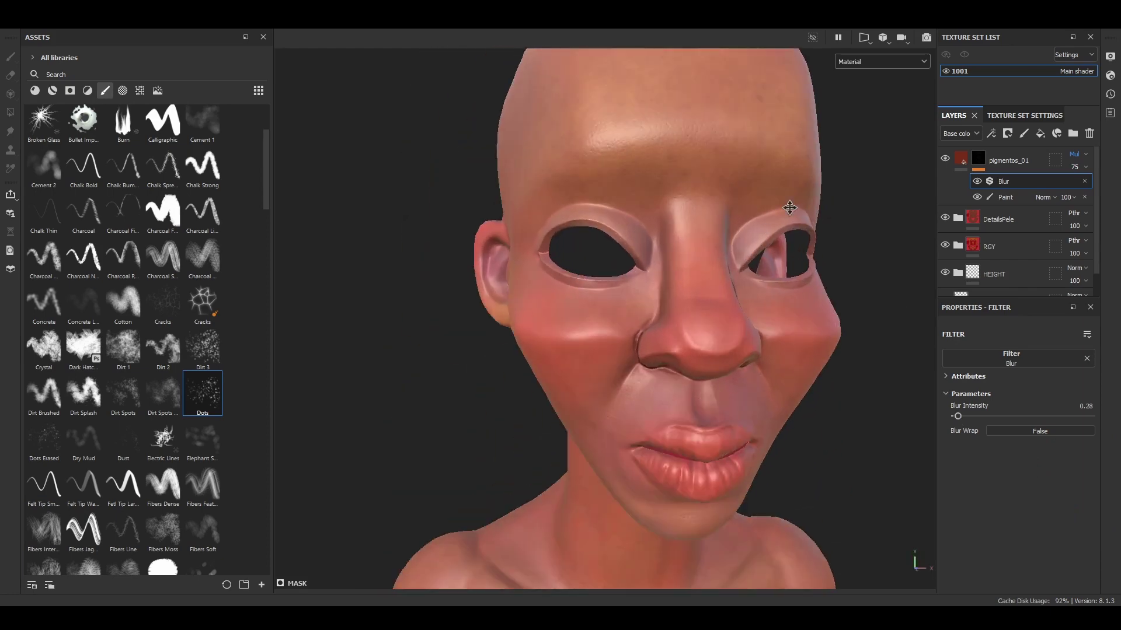
pyautogui.moveTo(1077, 167)
pyautogui.mouseDown()
pyautogui.moveTo(1114, 192)
pyautogui.moveTo(1104, 190)
pyautogui.mouseUp()
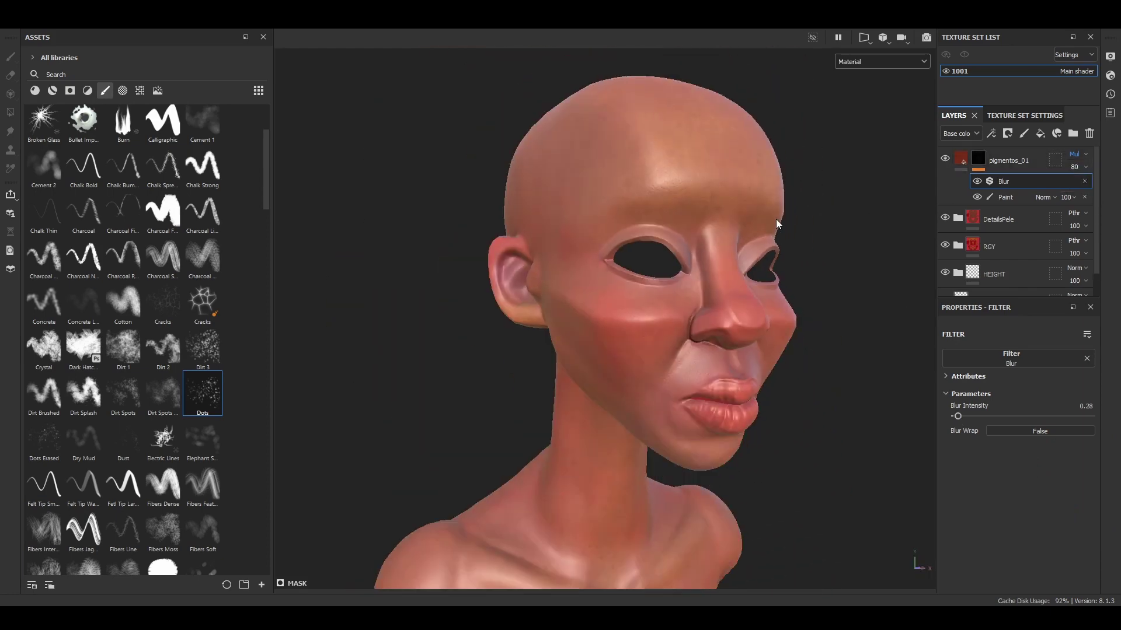
# Add a fill layer named Pigmento_02 with an orange base colour.
pyautogui.click(1040, 134)
pyautogui.write('Pigmento')
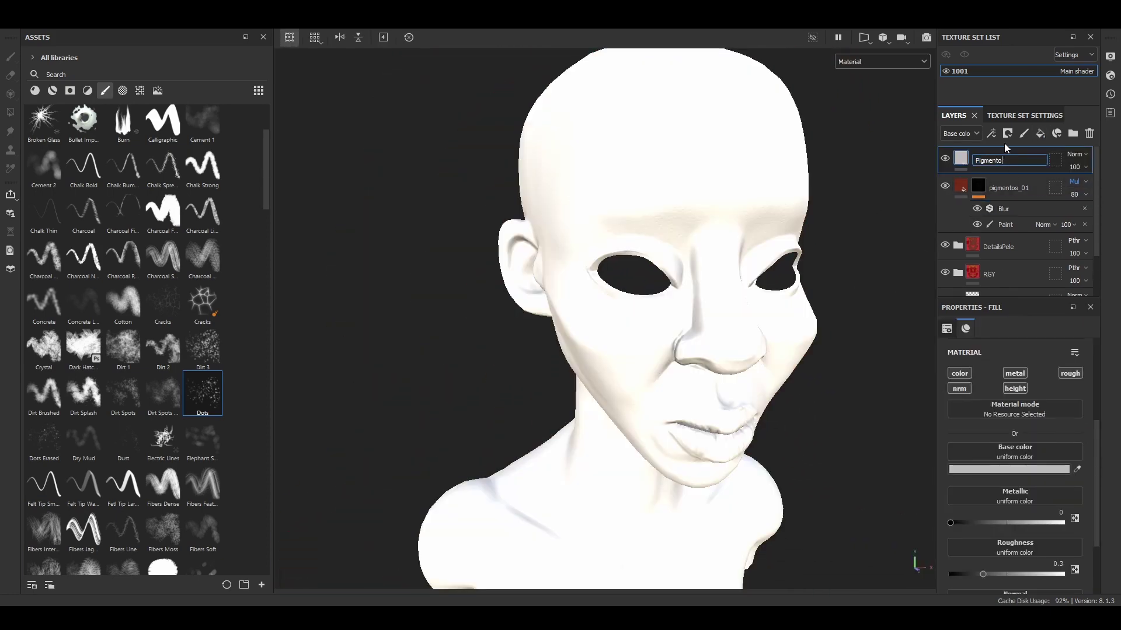
pyautogui.write('_02')
pyautogui.press('Return')
pyautogui.click(1008, 470)
pyautogui.moveTo(975, 542); pyautogui.dragTo(975, 529)
pyautogui.click(981, 381)
pyautogui.click(1007, 133)
# Give Pigmento_02 a black mask with a paint effect, orbiting around the head.
pyautogui.click(1028, 149)
pyautogui.click(991, 133)
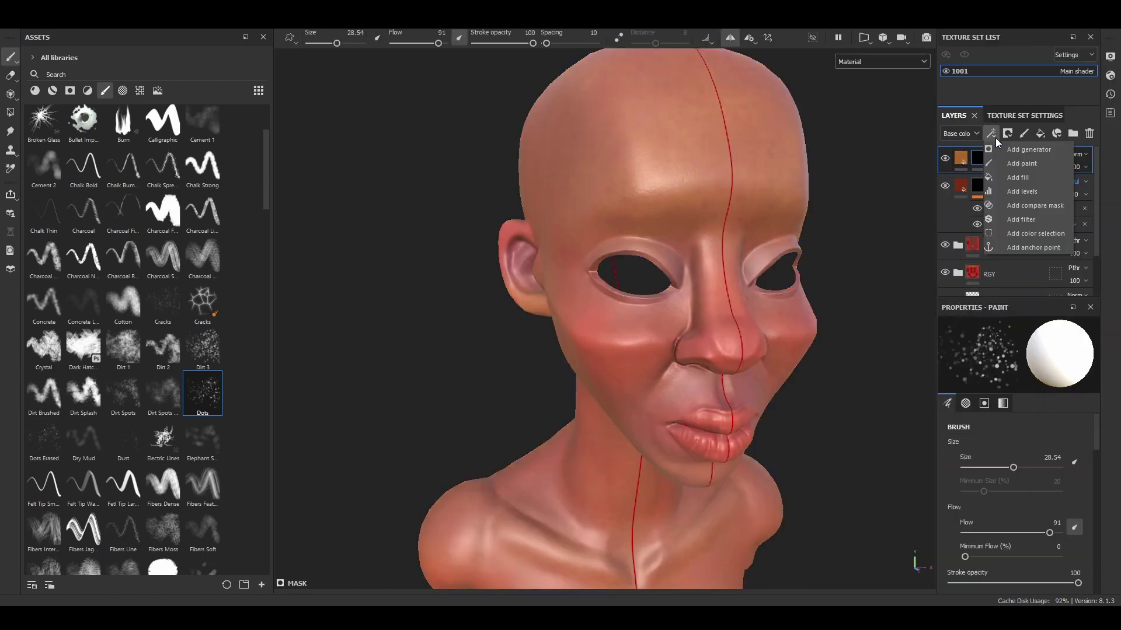
pyautogui.click(1021, 163)
pyautogui.keyDown('alt'); pyautogui.moveTo(643, 151); pyautogui.dragTo(704, 131); pyautogui.keyUp('alt')
pyautogui.keyDown('alt'); pyautogui.moveTo(549, 199); pyautogui.dragTo(601, 200); pyautogui.keyUp('alt')
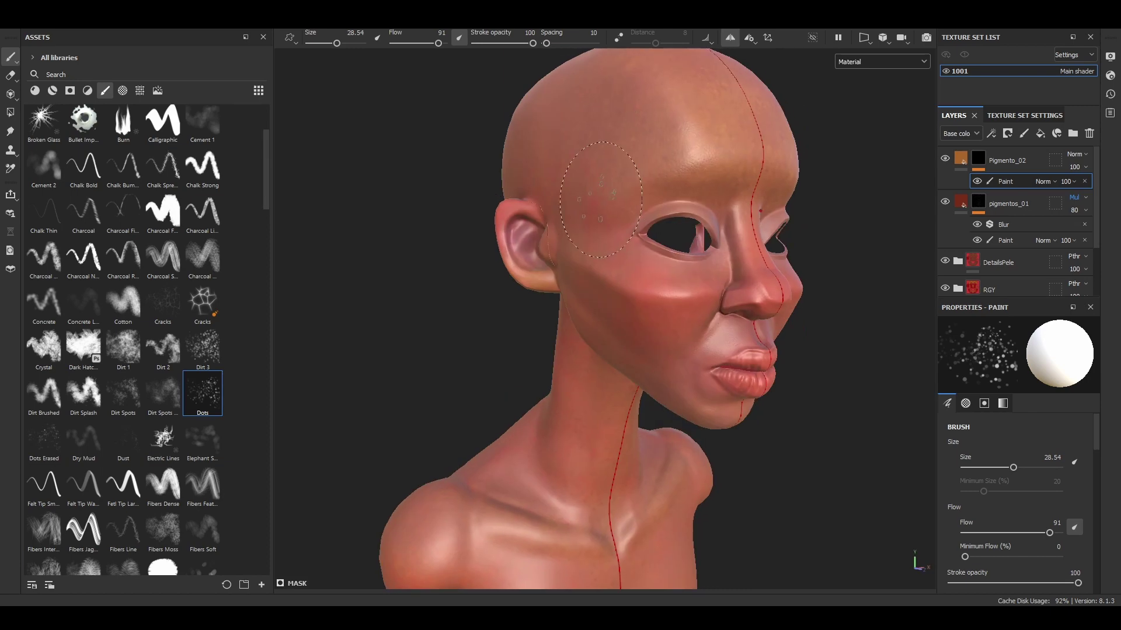
pyautogui.keyDown('alt'); pyautogui.moveTo(840, 108); pyautogui.dragTo(758, 299); pyautogui.keyUp('alt')
pyautogui.press('c')
pyautogui.press('c')
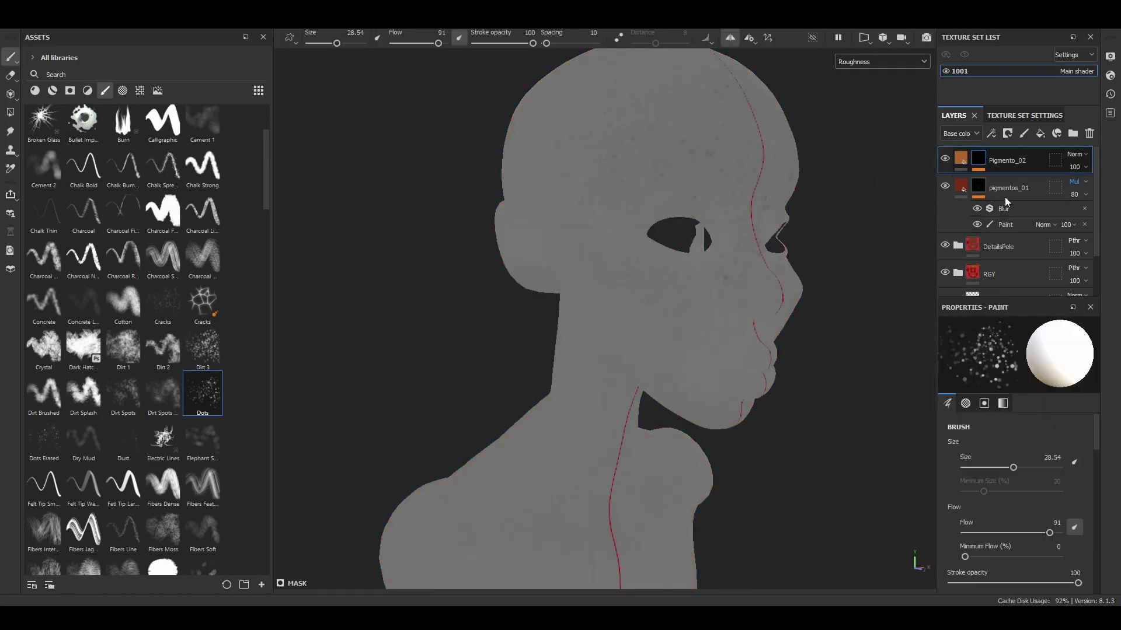
pyautogui.moveTo(742, 343)
pyautogui.keyDown('alt'); pyautogui.mouseDown()
pyautogui.moveTo(763, 387)
pyautogui.moveTo(745, 420)
pyautogui.moveTo(731, 315)
pyautogui.moveTo(678, 216)
pyautogui.moveTo(747, 220)
pyautogui.moveTo(586, 234)
pyautogui.moveTo(613, 185)
pyautogui.moveTo(675, 380)
pyautogui.moveTo(508, 391)
pyautogui.mouseUp(); pyautogui.keyUp('alt')
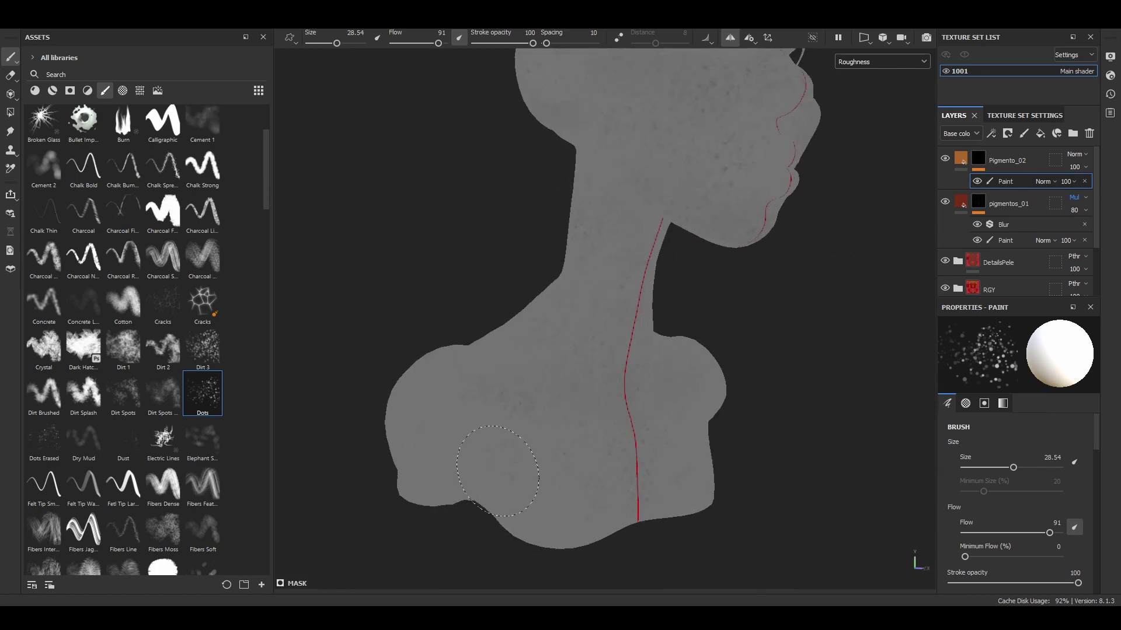
pyautogui.moveTo(423, 457)
pyautogui.keyDown('alt'); pyautogui.mouseDown()
pyautogui.moveTo(751, 250)
pyautogui.moveTo(568, 351)
pyautogui.moveTo(545, 287)
pyautogui.mouseUp(); pyautogui.keyUp('alt')
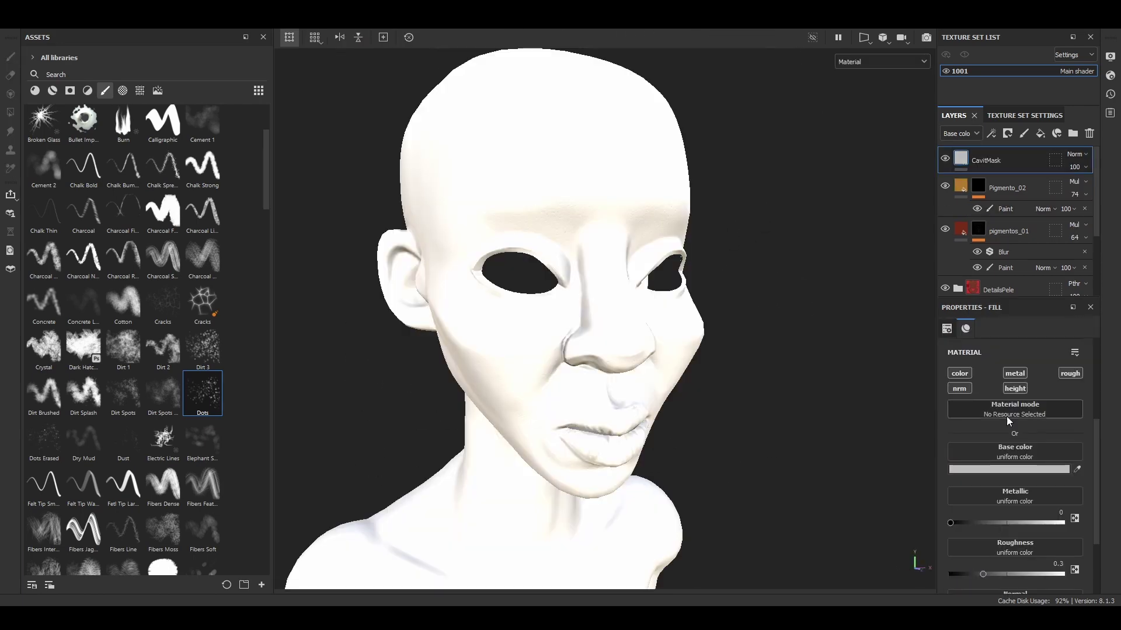
# Add a brown CavitMask fill layer with a black mask.
pyautogui.click(1028, 469)
pyautogui.click(941, 496)
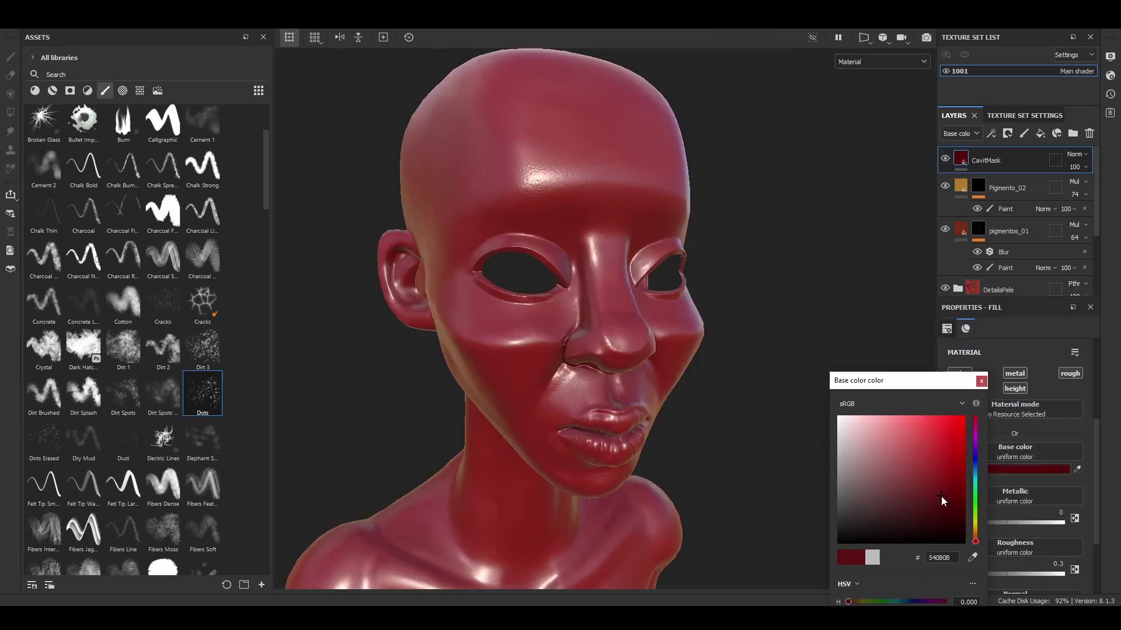
pyautogui.click(973, 532)
pyautogui.click(981, 382)
pyautogui.rightClick(1004, 160)
pyautogui.click(992, 76)
# Apply the Cavity Rust smart mask to CavitMask and darken its base colour to 533916.
pyautogui.click(70, 91)
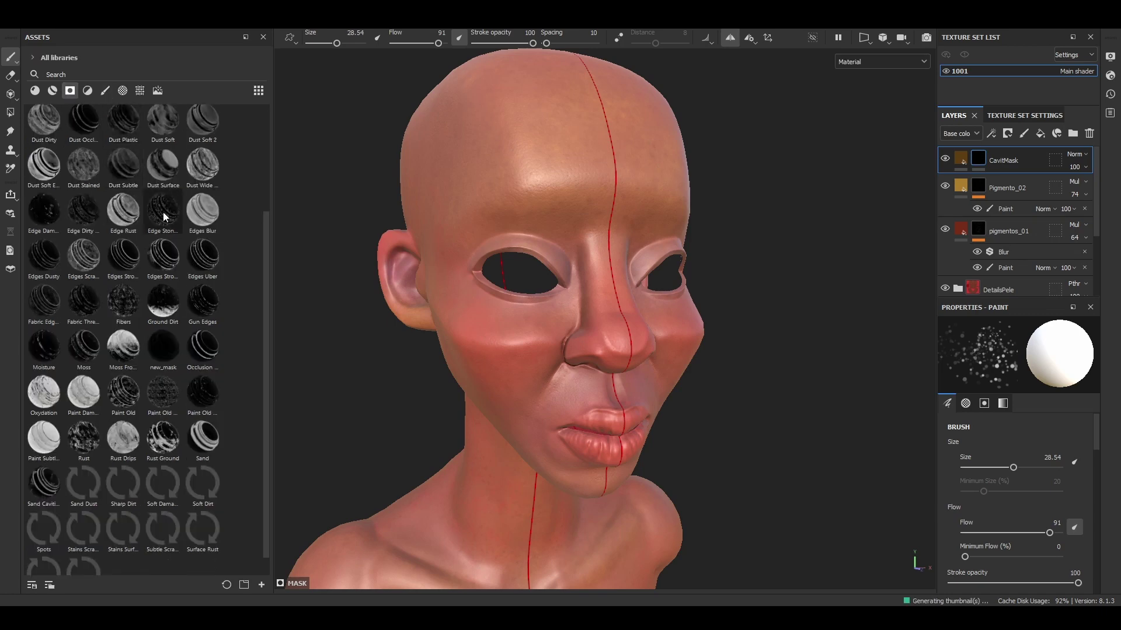
pyautogui.scroll(3, 45, 132)
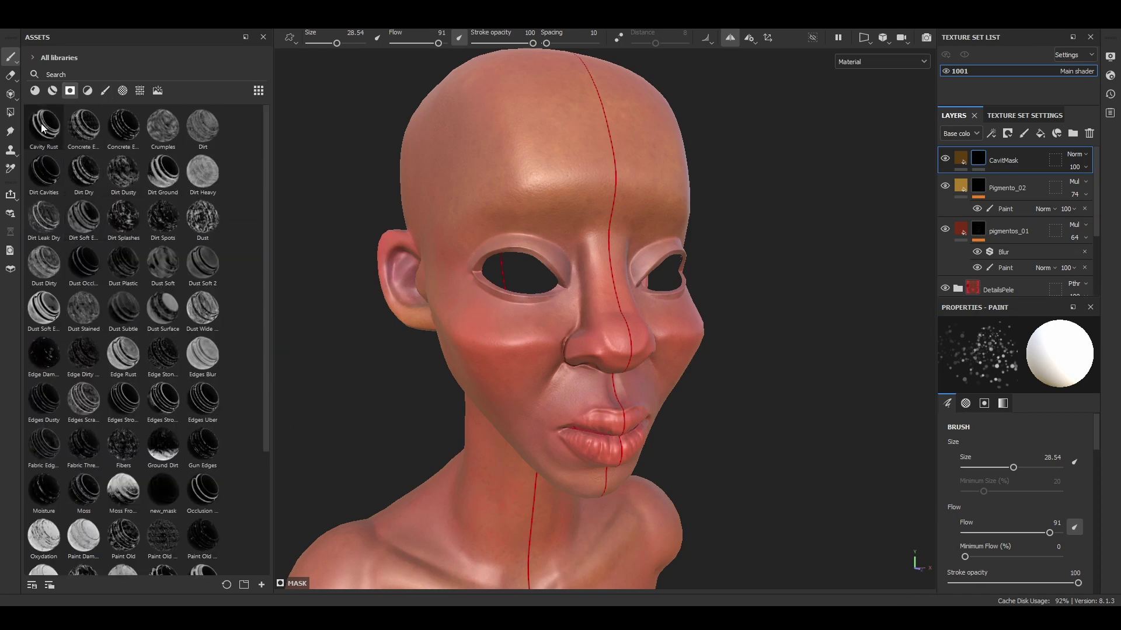
pyautogui.moveTo(42, 127); pyautogui.dragTo(978, 159)
pyautogui.click(960, 159)
pyautogui.click(997, 470)
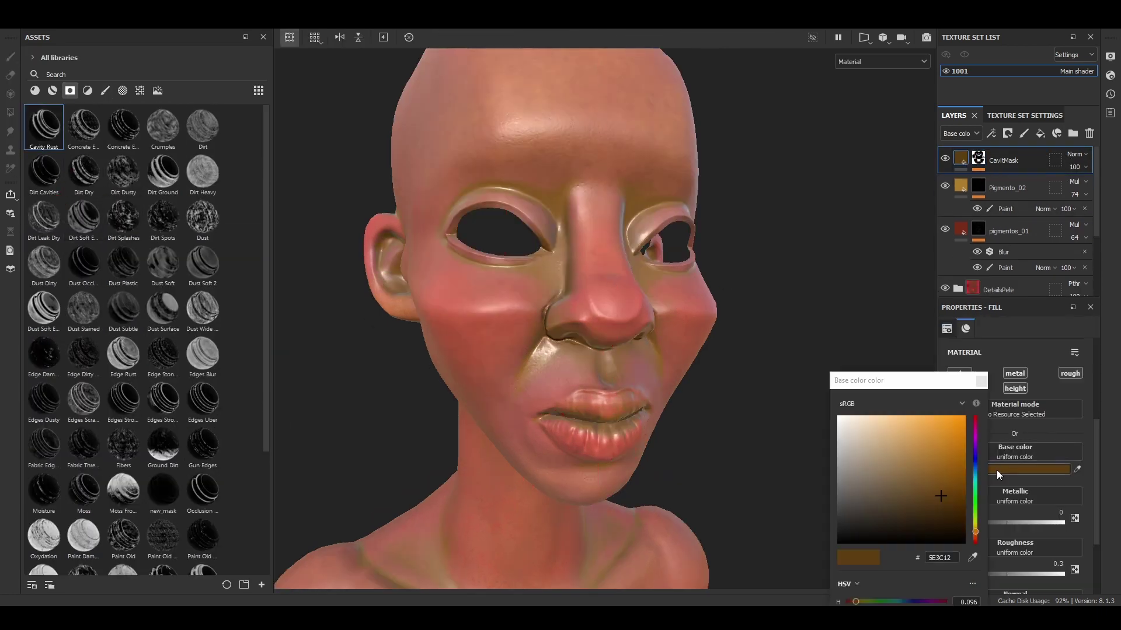
pyautogui.click(932, 502)
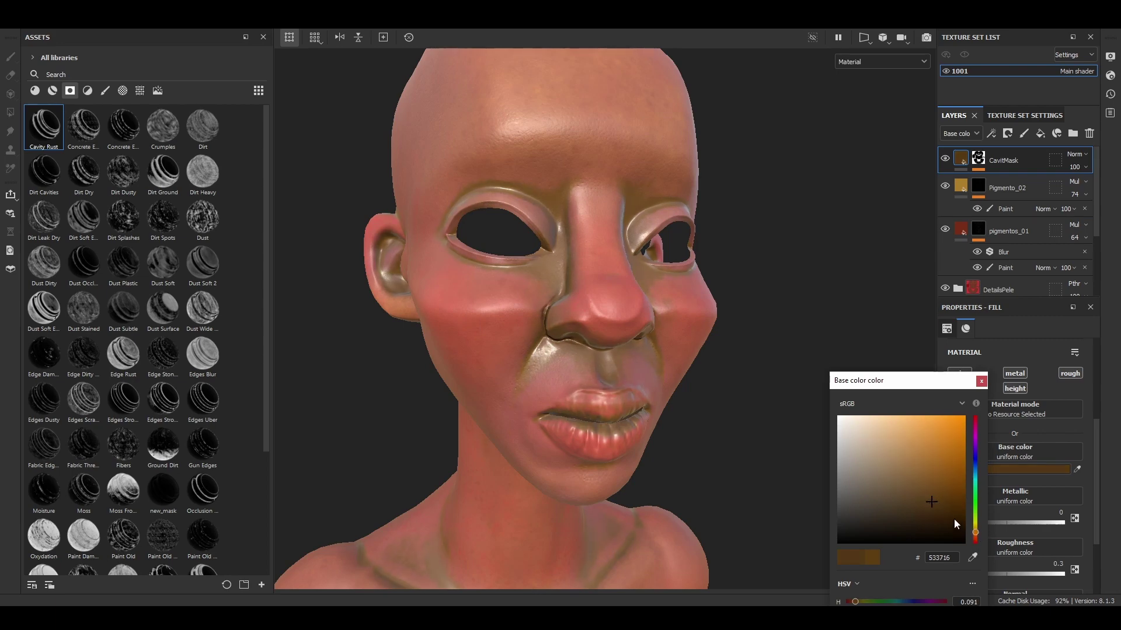
pyautogui.click(980, 382)
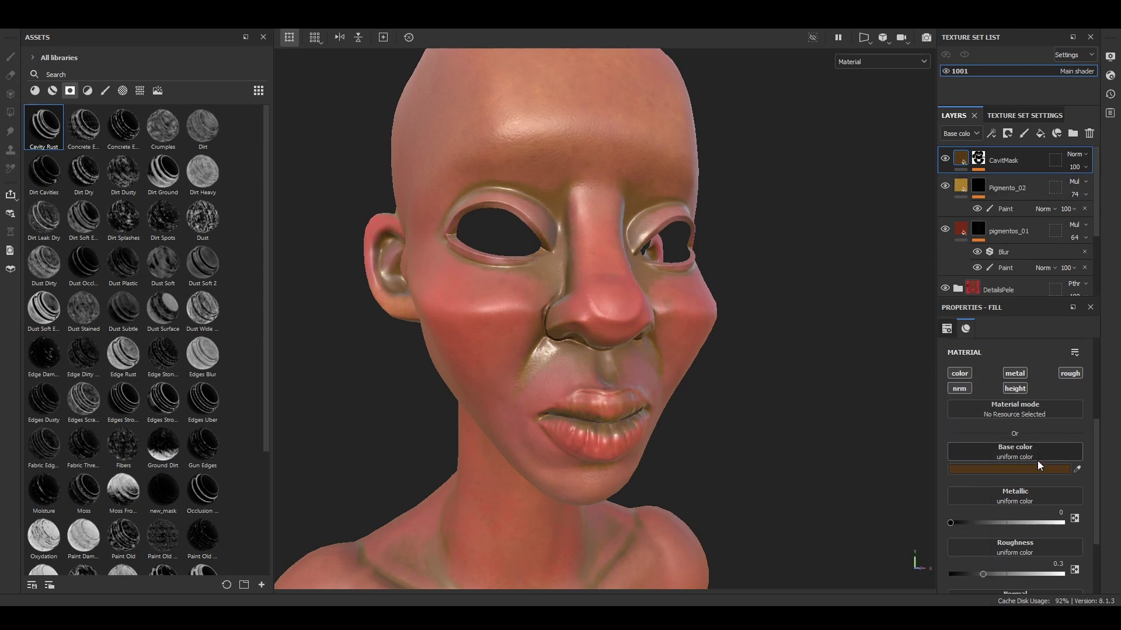
# Set CavitMask roughness to 0.4824, checking it in the roughness channel.
pyautogui.click(1000, 574)
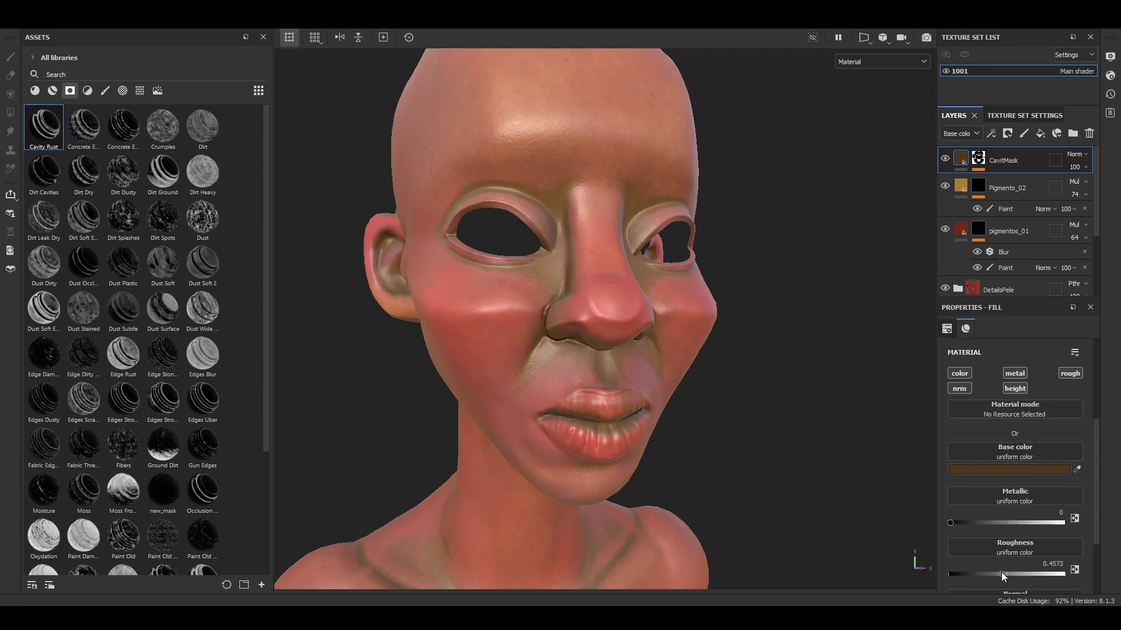
pyautogui.click(1004, 574)
pyautogui.click(870, 62)
pyautogui.click(867, 136)
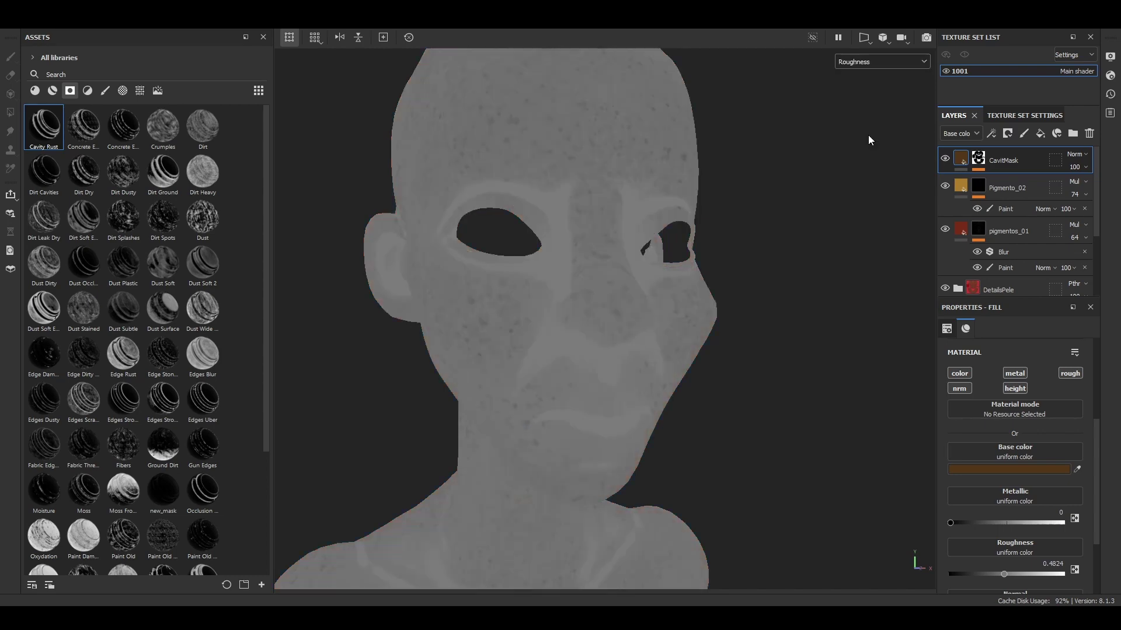
pyautogui.click(876, 62)
pyautogui.click(870, 89)
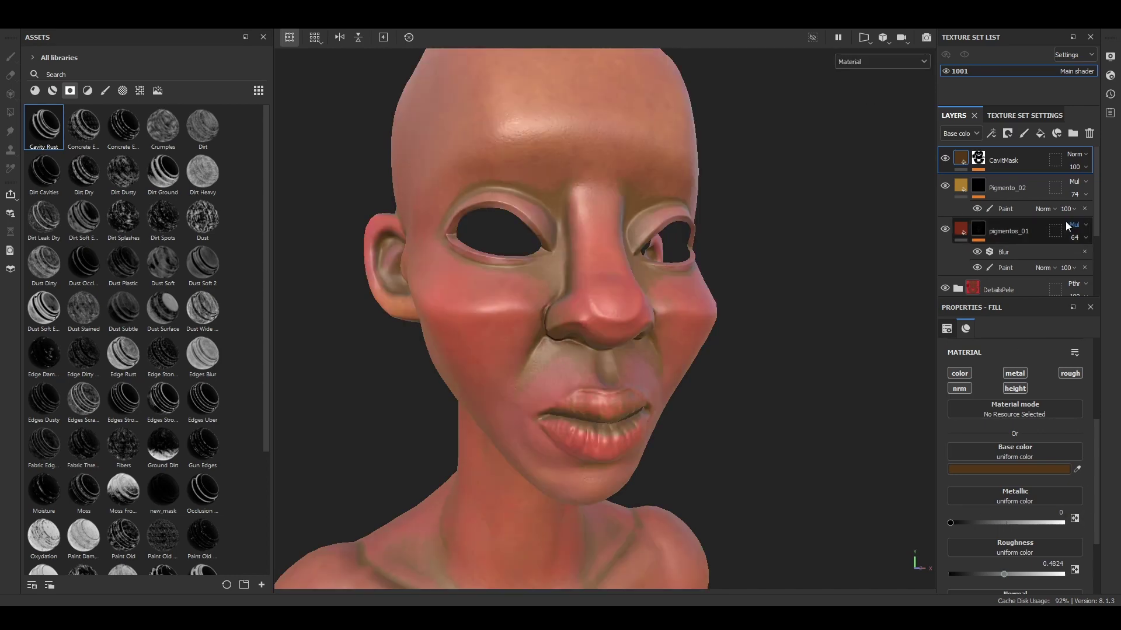
# Lower the CavitMask mask editor's Global Balance to 0.42.
pyautogui.click(981, 160)
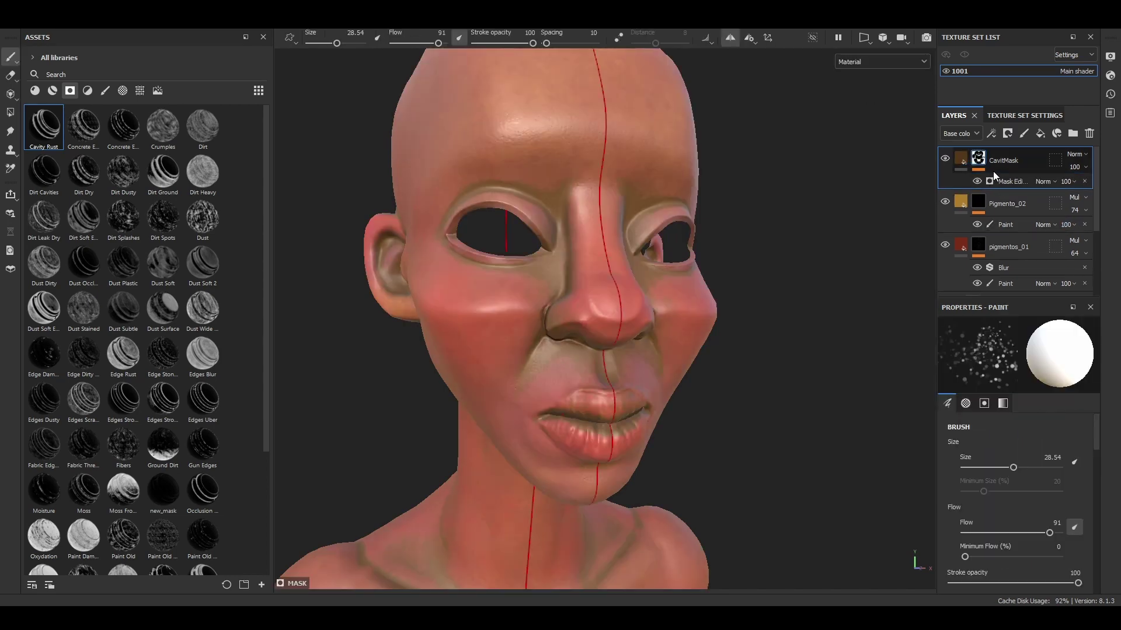
pyautogui.click(968, 170)
pyautogui.scroll(-1, 1039, 526)
pyautogui.scroll(4, 1027, 467)
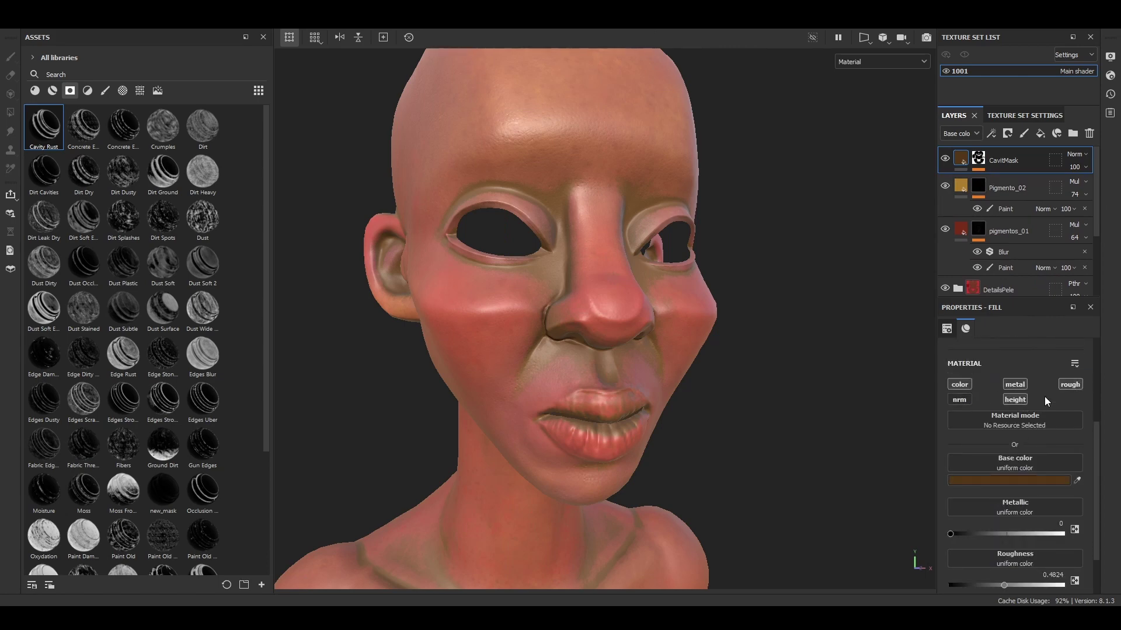
pyautogui.scroll(2, 1018, 373)
pyautogui.click(978, 160)
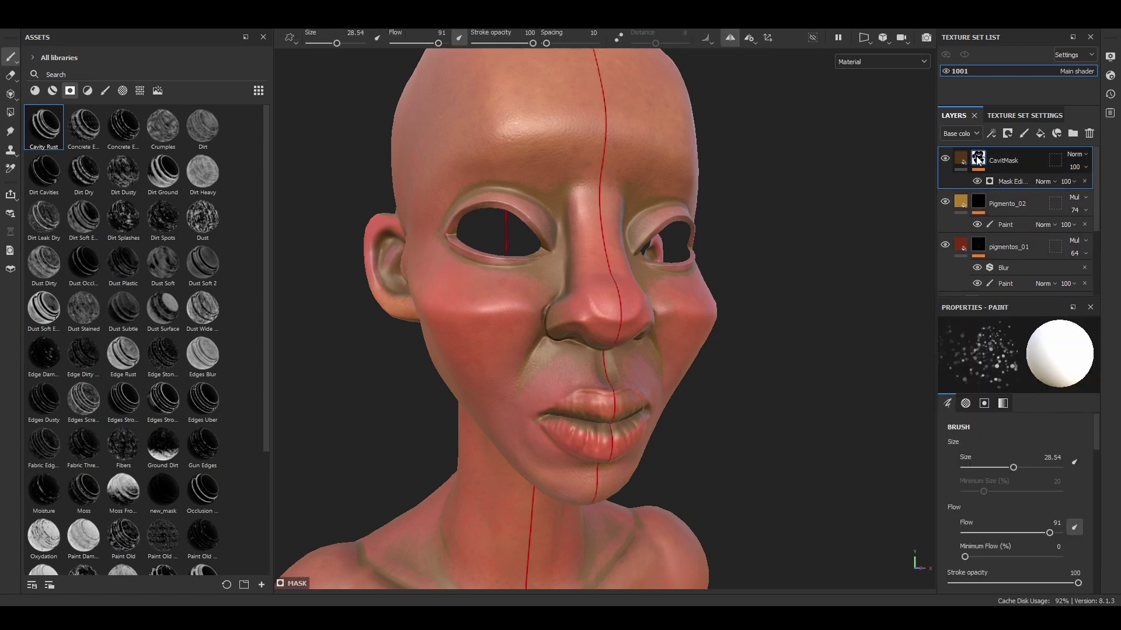
pyautogui.click(1006, 183)
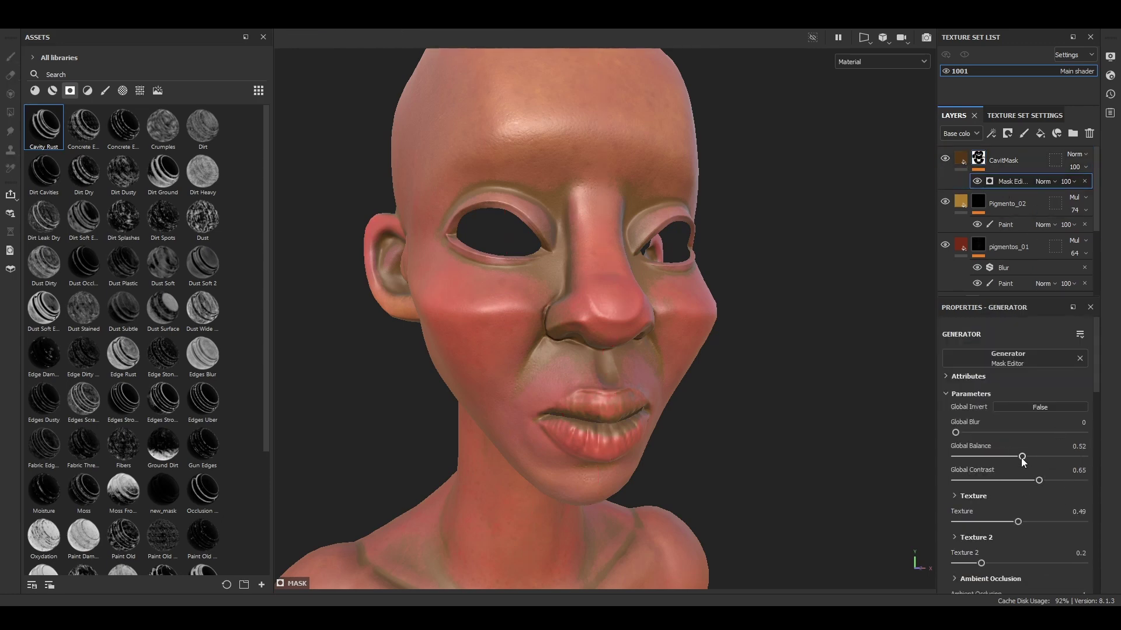
pyautogui.click(1010, 458)
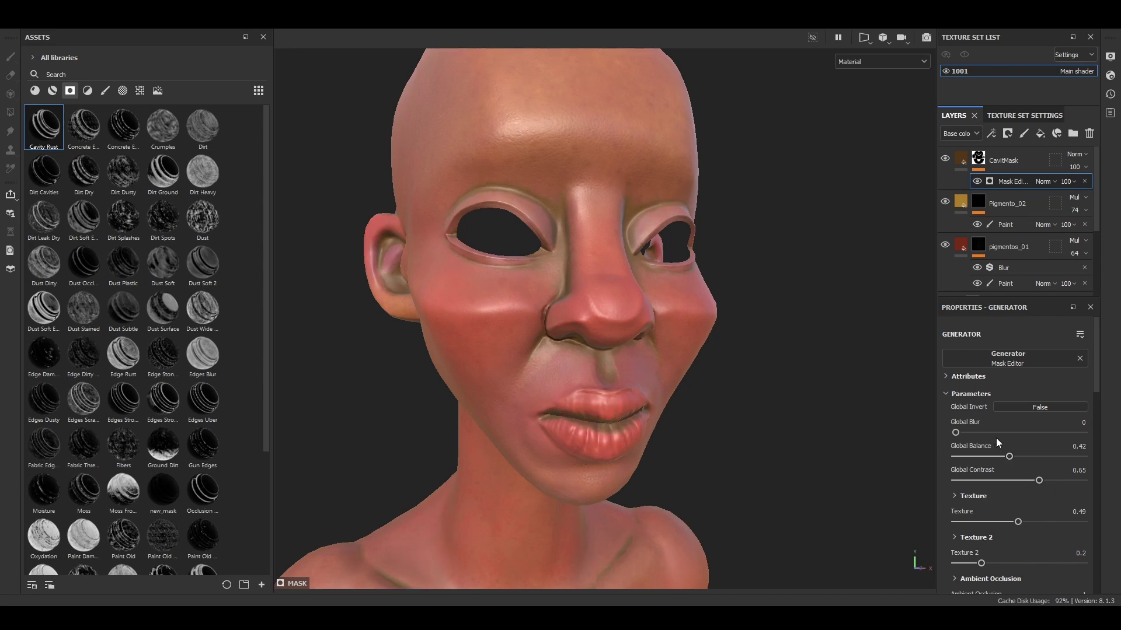
pyautogui.click(991, 134)
# Add a Blur filter at intensity 0.83 to the CavitMask mask.
pyautogui.click(1016, 365)
pyautogui.click(1072, 412)
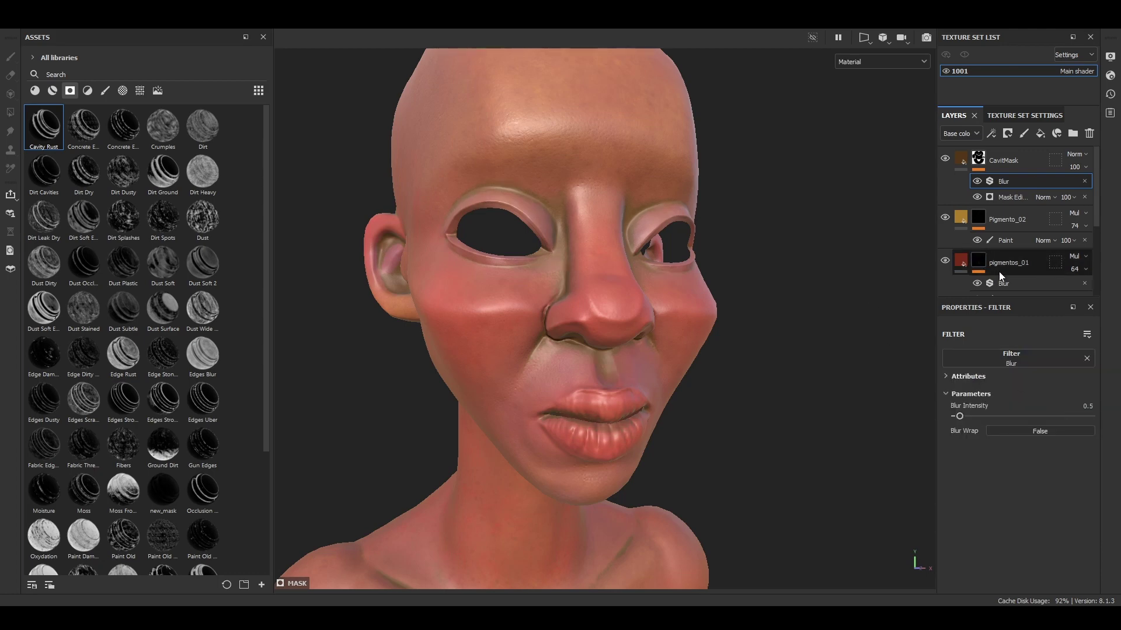
pyautogui.click(962, 417)
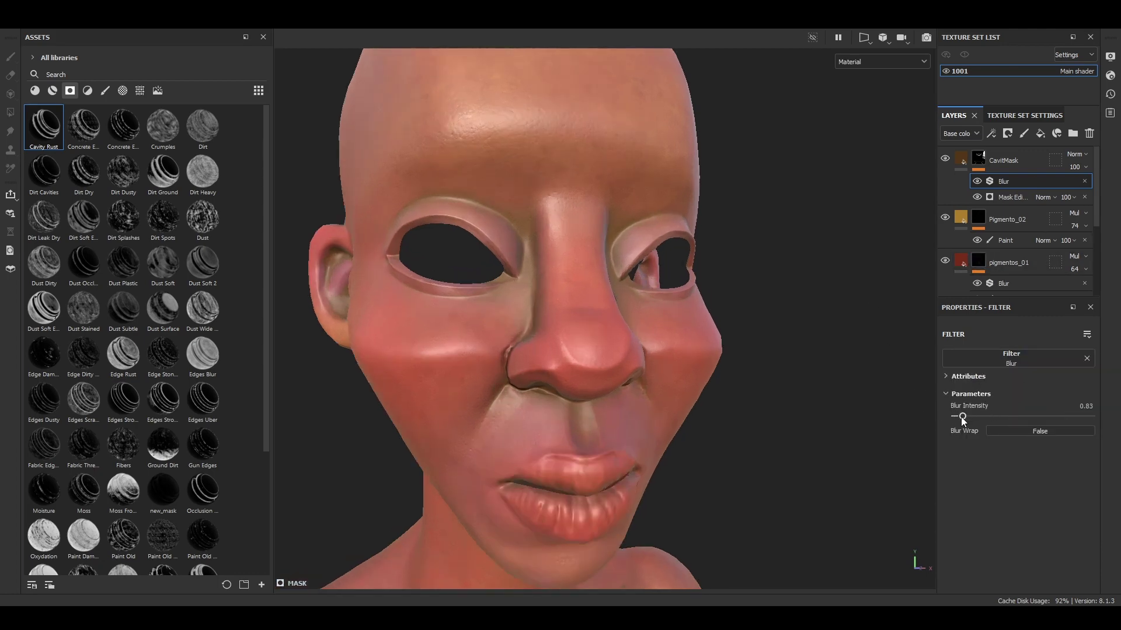
# Set CavitMask to Multiply at 52 opacity and toggle it to compare.
pyautogui.click(1078, 154)
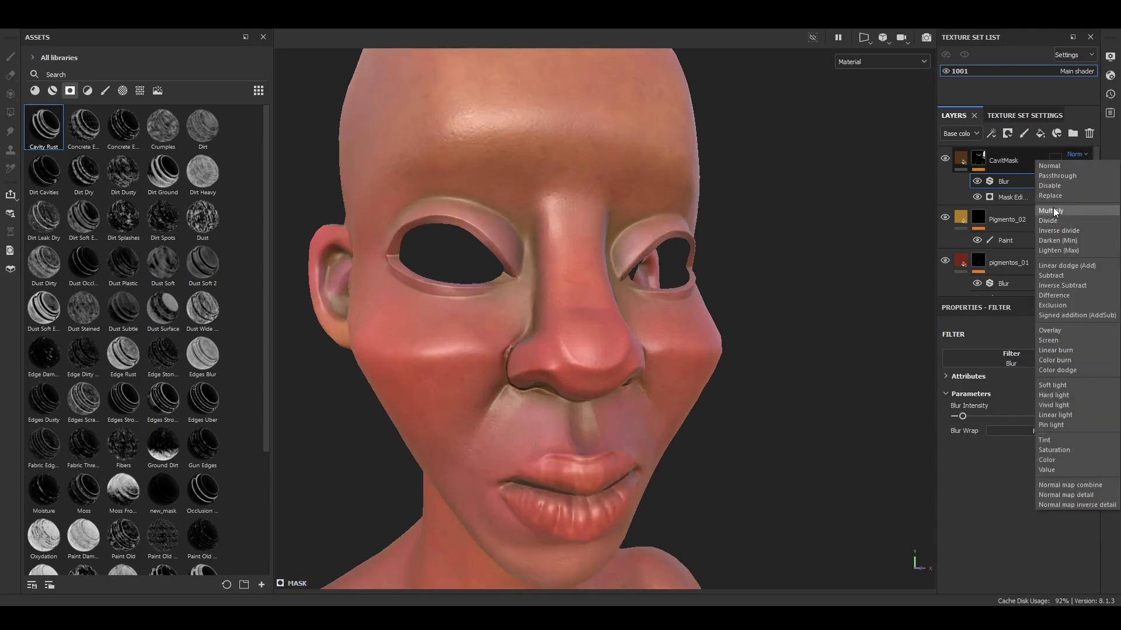
pyautogui.click(1056, 213)
pyautogui.click(1075, 167)
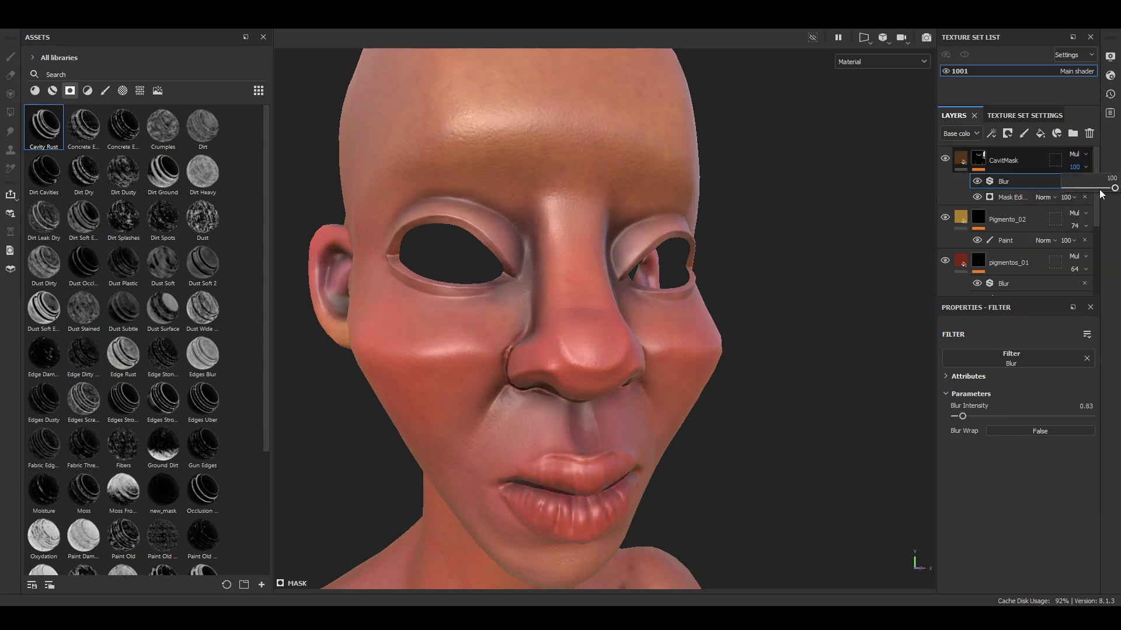
pyautogui.moveTo(1112, 188); pyautogui.dragTo(1100, 187)
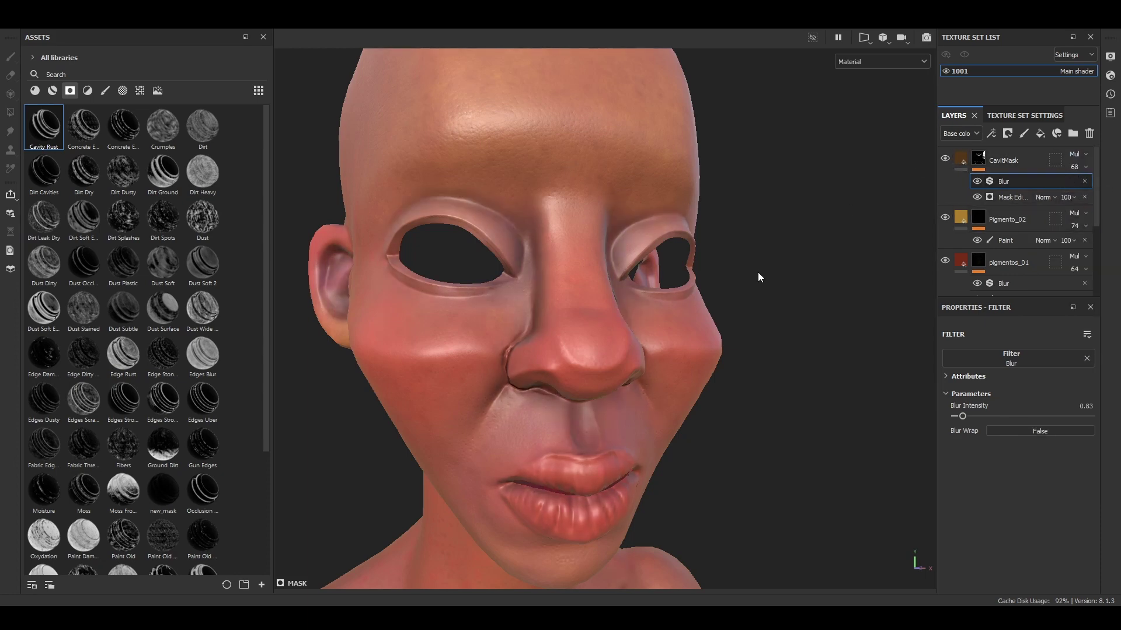
pyautogui.press('f')
pyautogui.doubleClick(946, 159)
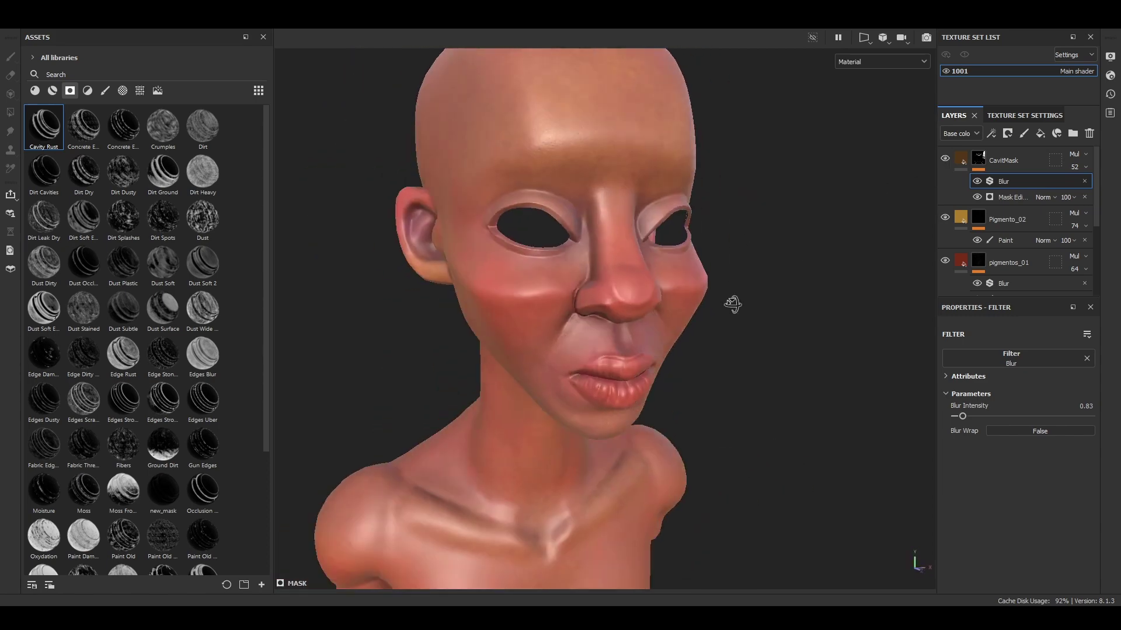
# Add a paint effect to the CavitMask mask with the Dirt 1 brush, orbiting to the neck and ear.
pyautogui.click(1023, 139)
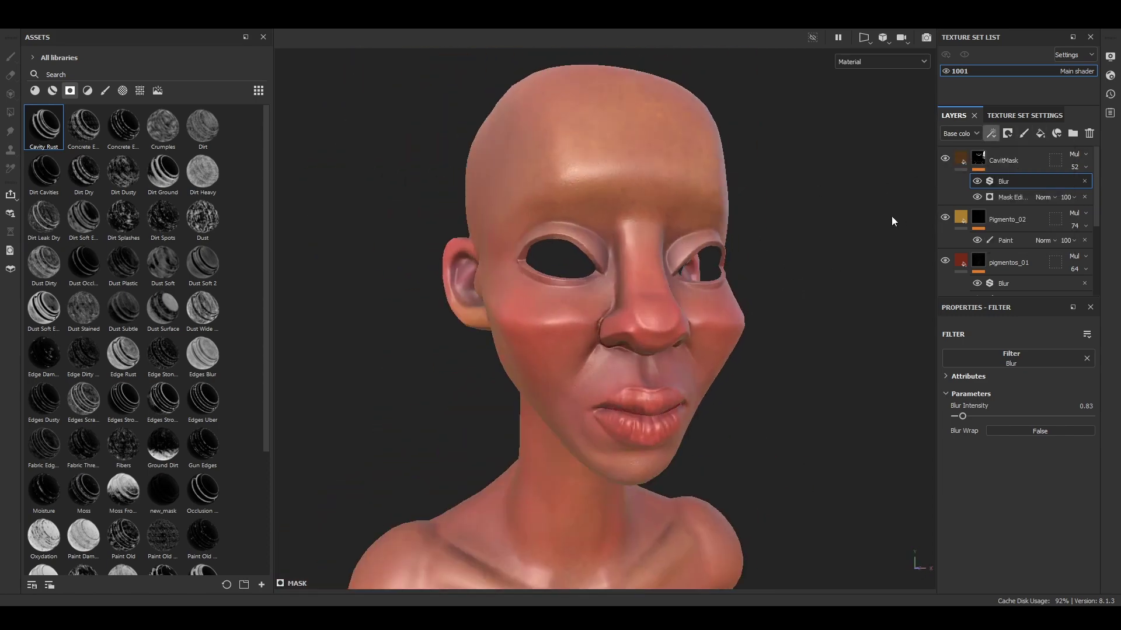
pyautogui.click(123, 349)
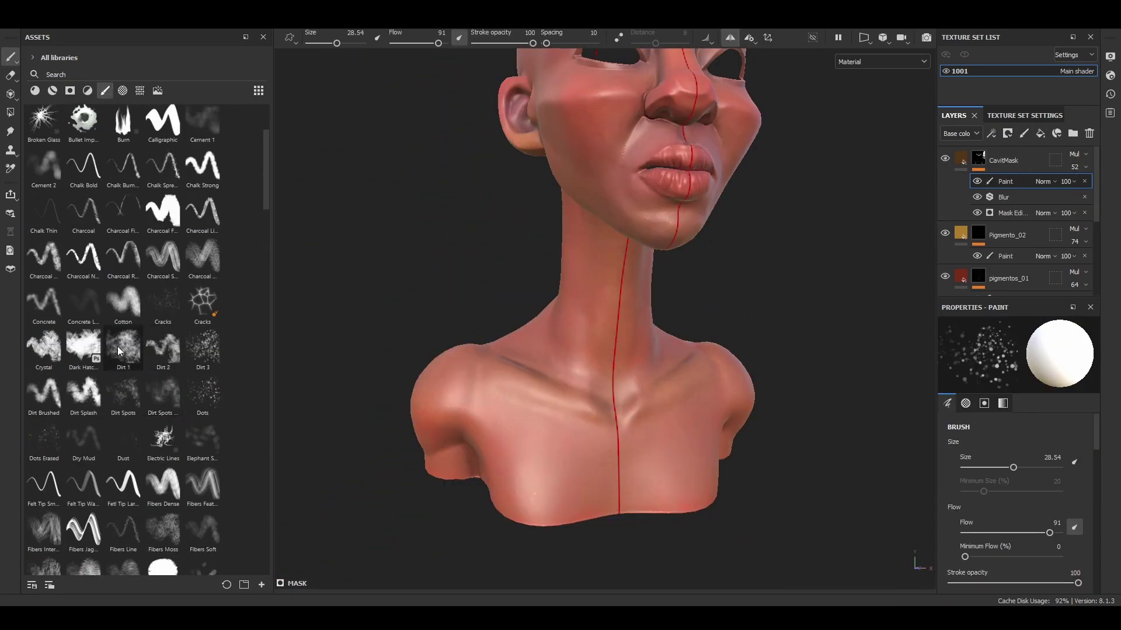
pyautogui.moveTo(499, 437)
pyautogui.keyDown('alt'); pyautogui.mouseDown()
pyautogui.moveTo(488, 463)
pyautogui.moveTo(538, 413)
pyautogui.moveTo(538, 377)
pyautogui.moveTo(587, 341)
pyautogui.moveTo(585, 303)
pyautogui.mouseUp(); pyautogui.keyUp('alt')
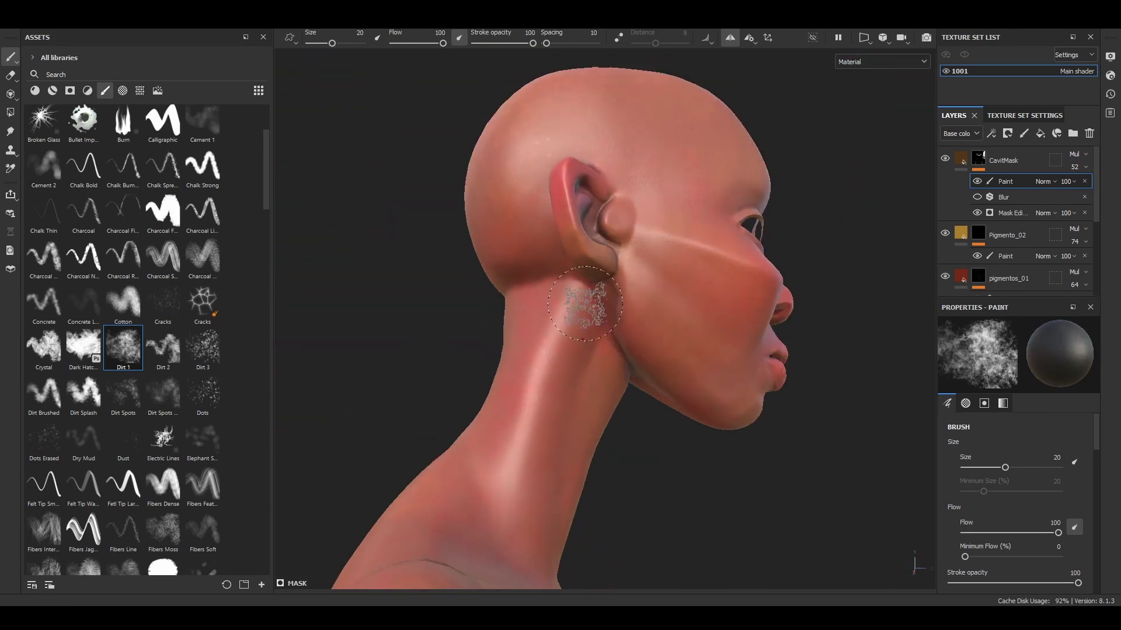
pyautogui.keyDown('alt'); pyautogui.moveTo(465, 261); pyautogui.dragTo(525, 233); pyautogui.keyUp('alt')
pyautogui.scroll(3, 525, 233)
pyautogui.keyDown('ctrl'); pyautogui.moveTo(601, 194); pyautogui.dragTo(580, 194, button='right'); pyautogui.keyUp('ctrl')
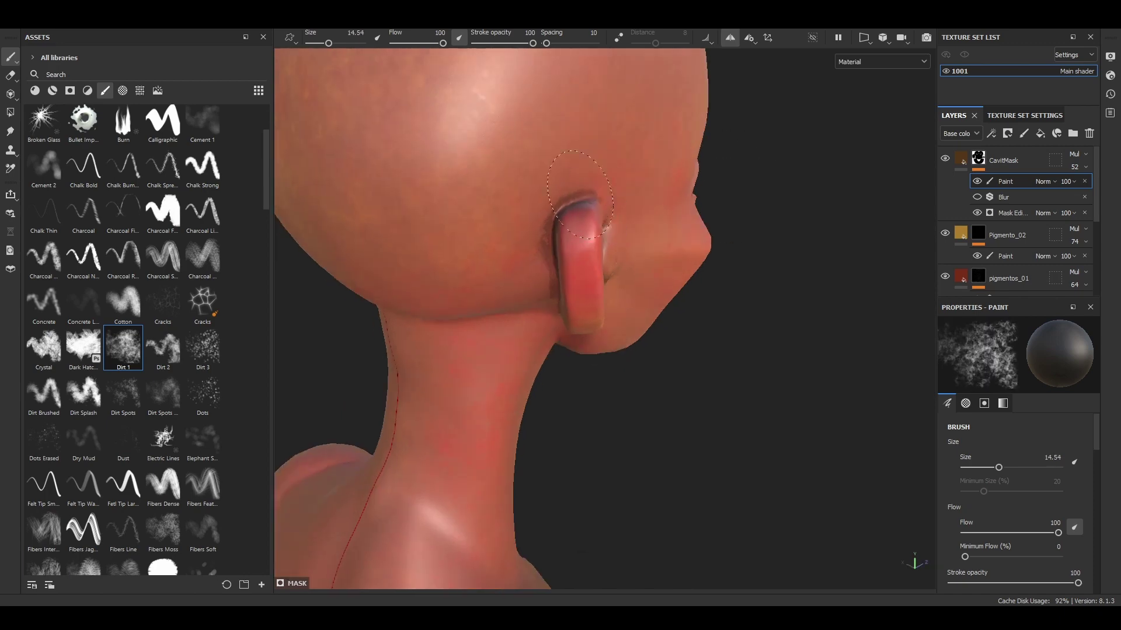
pyautogui.scroll(3, 129, 194)
pyautogui.click(123, 217)
# Stamp small dark Dots-brush freckles over the cheeks, nose, forehead and jaw on sinais.
pyautogui.moveTo(459, 208)
pyautogui.keyDown('alt'); pyautogui.mouseDown()
pyautogui.moveTo(538, 263)
pyautogui.moveTo(445, 424)
pyautogui.mouseUp(); pyautogui.keyUp('alt')
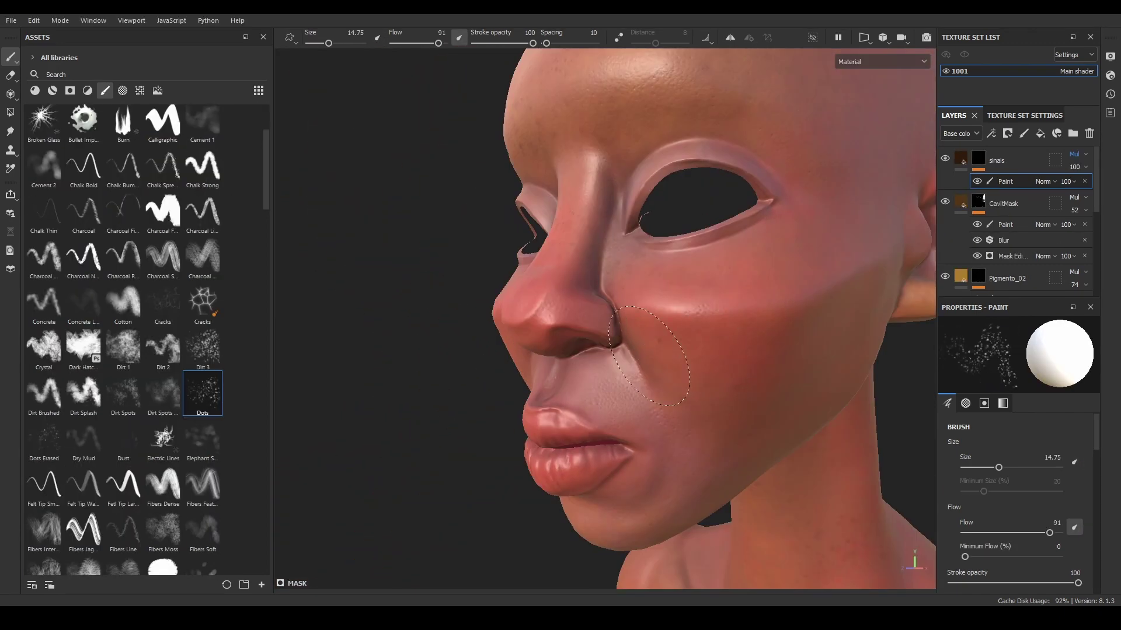
pyautogui.moveTo(701, 290)
pyautogui.keyDown('alt'); pyautogui.mouseDown()
pyautogui.moveTo(614, 313)
pyautogui.moveTo(581, 242)
pyautogui.moveTo(545, 317)
pyautogui.moveTo(608, 313)
pyautogui.moveTo(425, 223)
pyautogui.moveTo(494, 321)
pyautogui.mouseUp(); pyautogui.keyUp('alt')
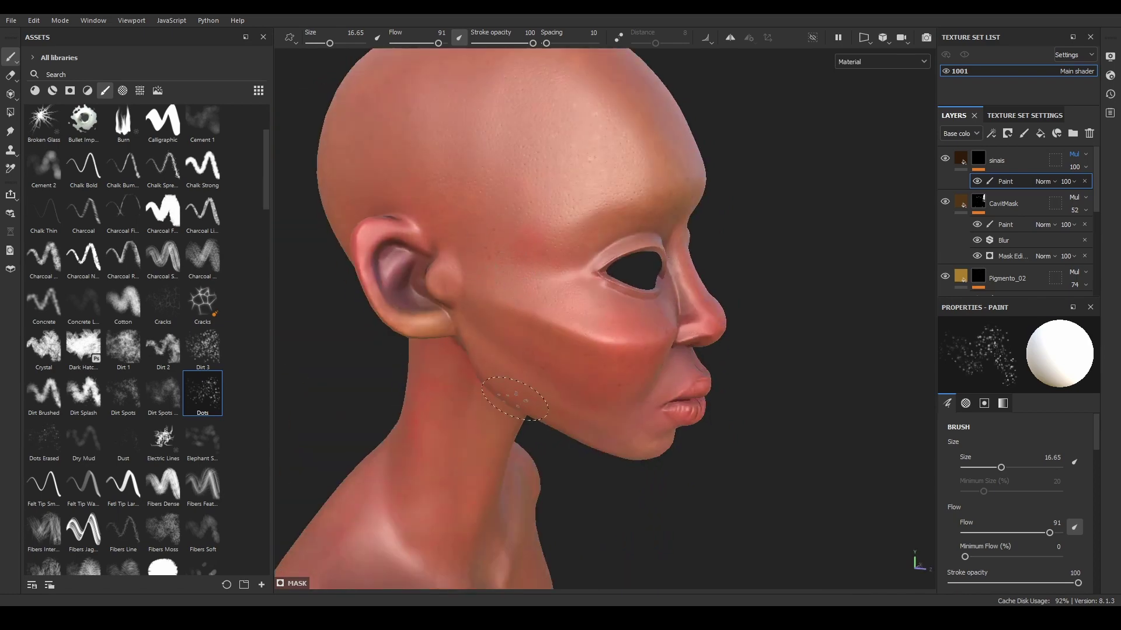
pyautogui.keyDown('alt'); pyautogui.moveTo(514, 398); pyautogui.dragTo(676, 363); pyautogui.keyUp('alt')
pyautogui.keyDown('alt'); pyautogui.moveTo(676, 363); pyautogui.dragTo(728, 518, button='right'); pyautogui.keyUp('alt')
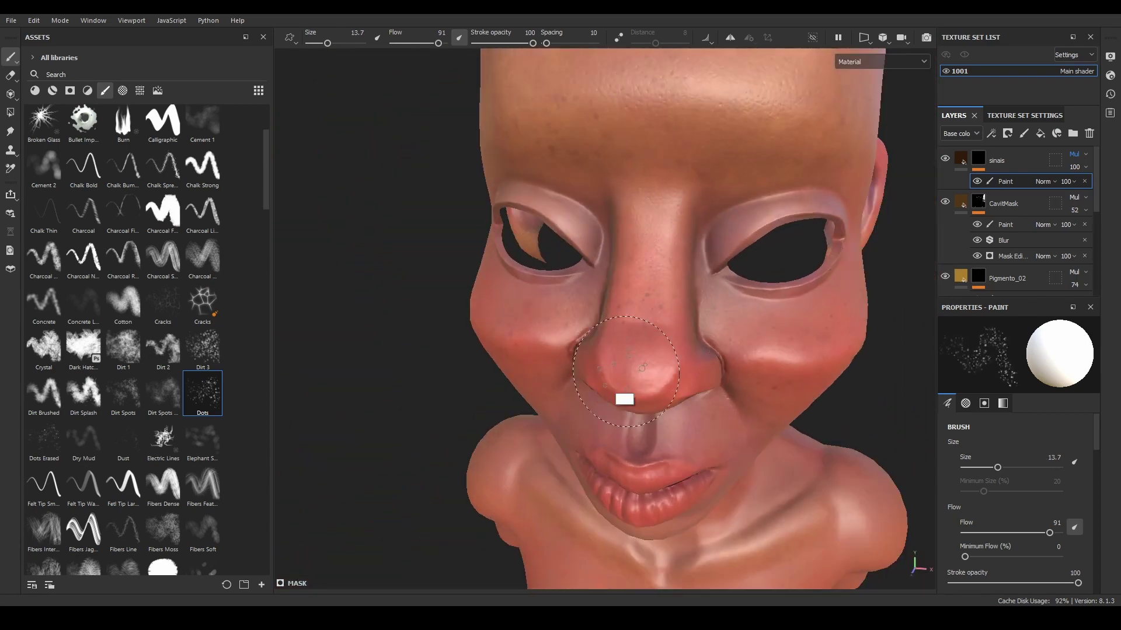
pyautogui.moveTo(625, 372)
pyautogui.keyDown('alt'); pyautogui.mouseDown()
pyautogui.moveTo(647, 353)
pyautogui.moveTo(696, 356)
pyautogui.moveTo(491, 280)
pyautogui.mouseUp(); pyautogui.keyUp('alt')
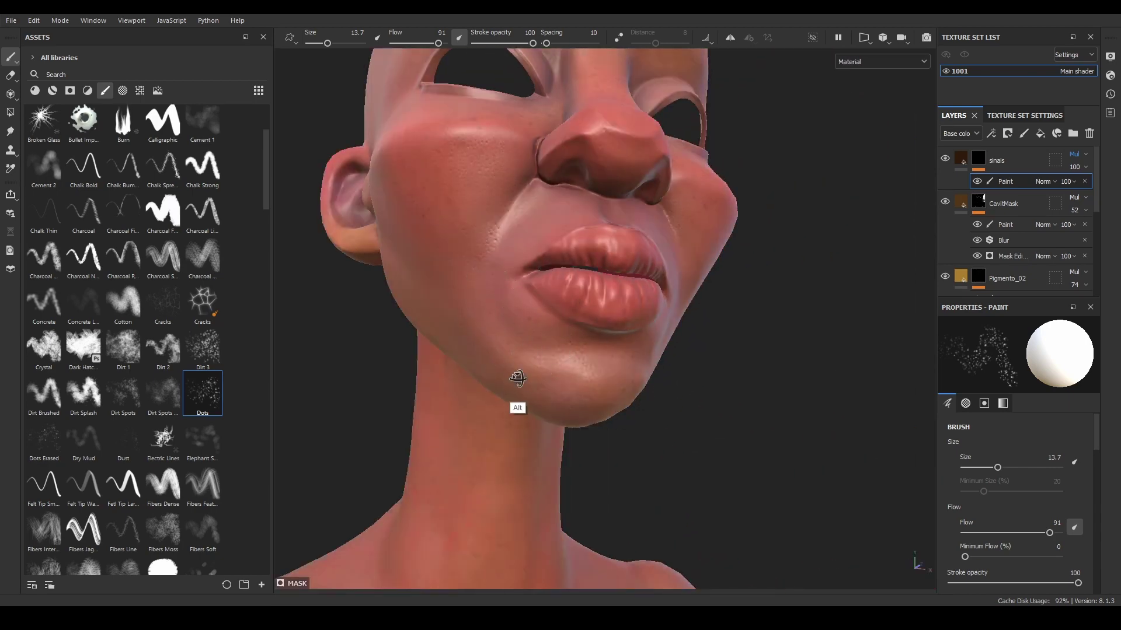
pyautogui.moveTo(517, 378)
pyautogui.keyDown('alt'); pyautogui.mouseDown()
pyautogui.moveTo(513, 387)
pyautogui.moveTo(565, 300)
pyautogui.mouseUp(); pyautogui.keyUp('alt')
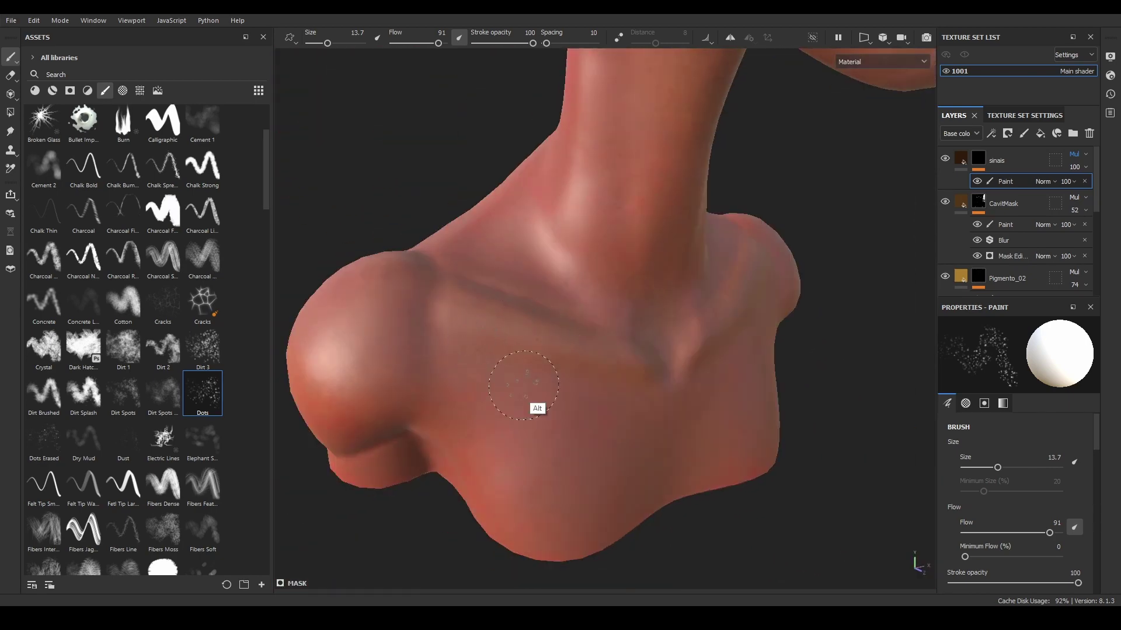
pyautogui.moveTo(524, 386)
pyautogui.keyDown('alt'); pyautogui.mouseDown()
pyautogui.moveTo(572, 309)
pyautogui.moveTo(519, 259)
pyautogui.moveTo(559, 325)
pyautogui.moveTo(520, 364)
pyautogui.mouseUp(); pyautogui.keyUp('alt')
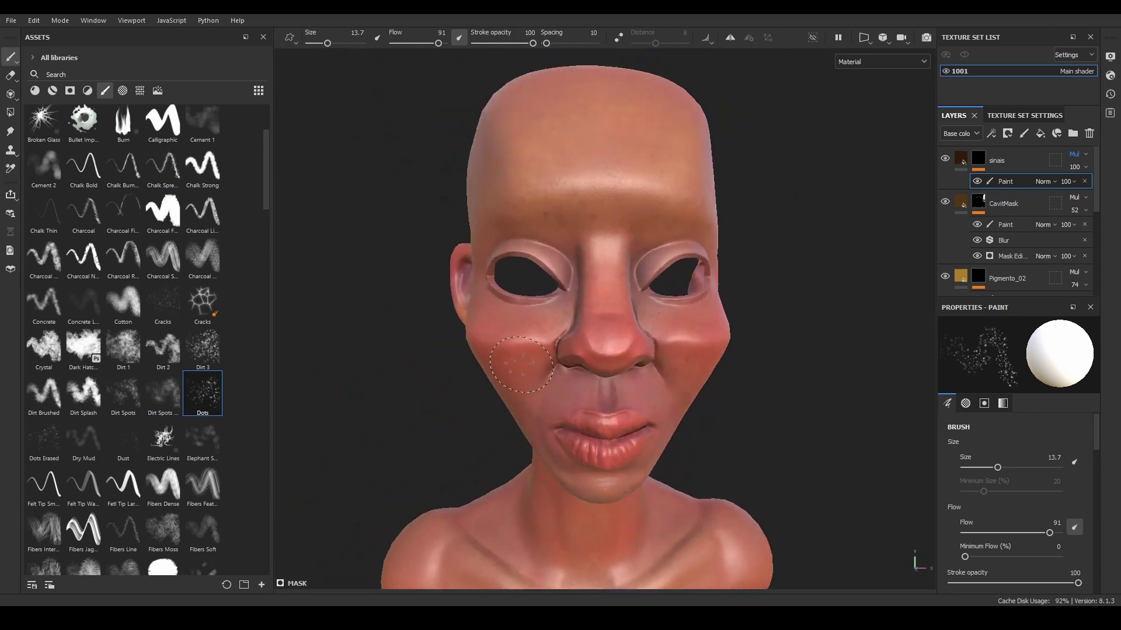
# Give the sinais freckles a slight height of 0.0051.
pyautogui.click(998, 160)
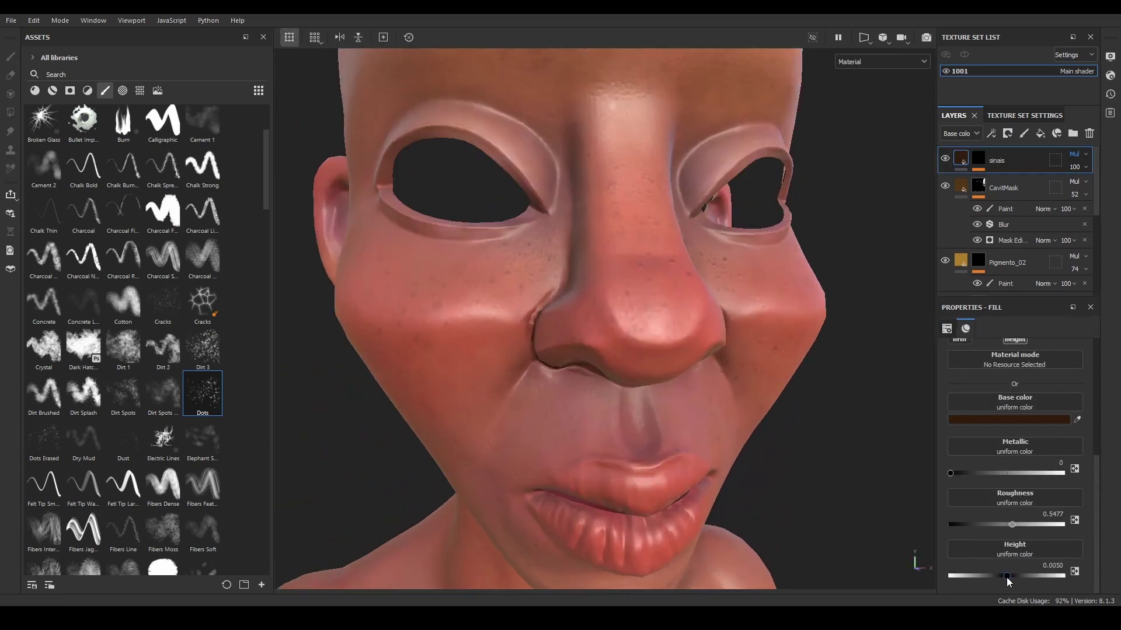
pyautogui.scroll(-3, 743, 448)
pyautogui.keyDown('alt'); pyautogui.moveTo(743, 448); pyautogui.dragTo(676, 327); pyautogui.keyUp('alt')
pyautogui.scroll(6, 675, 328)
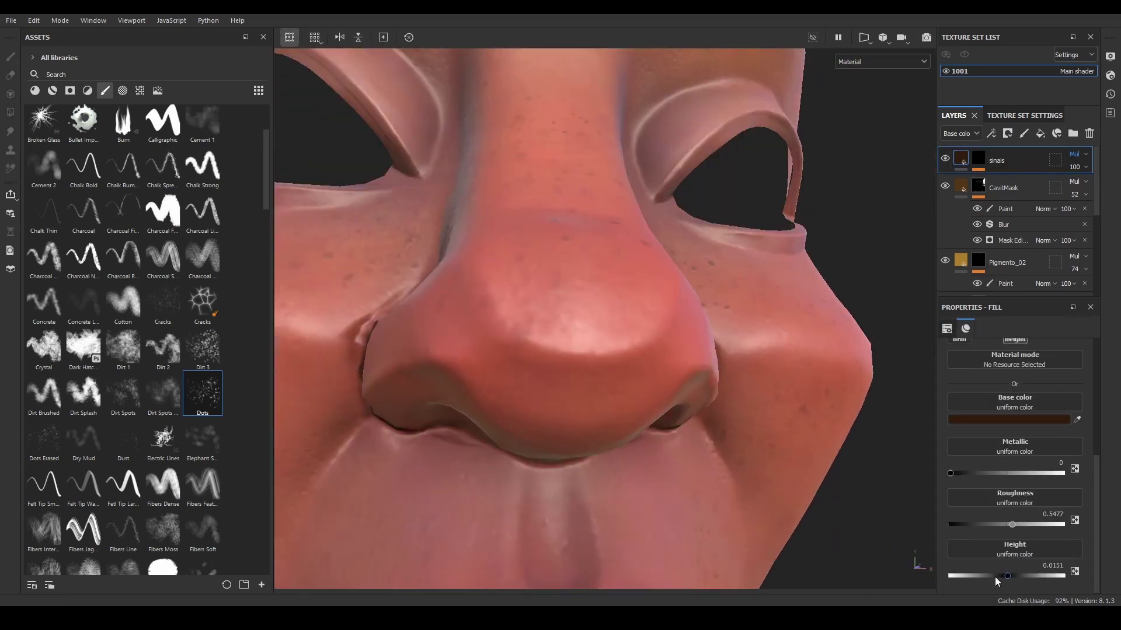
pyautogui.scroll(-5, 748, 373)
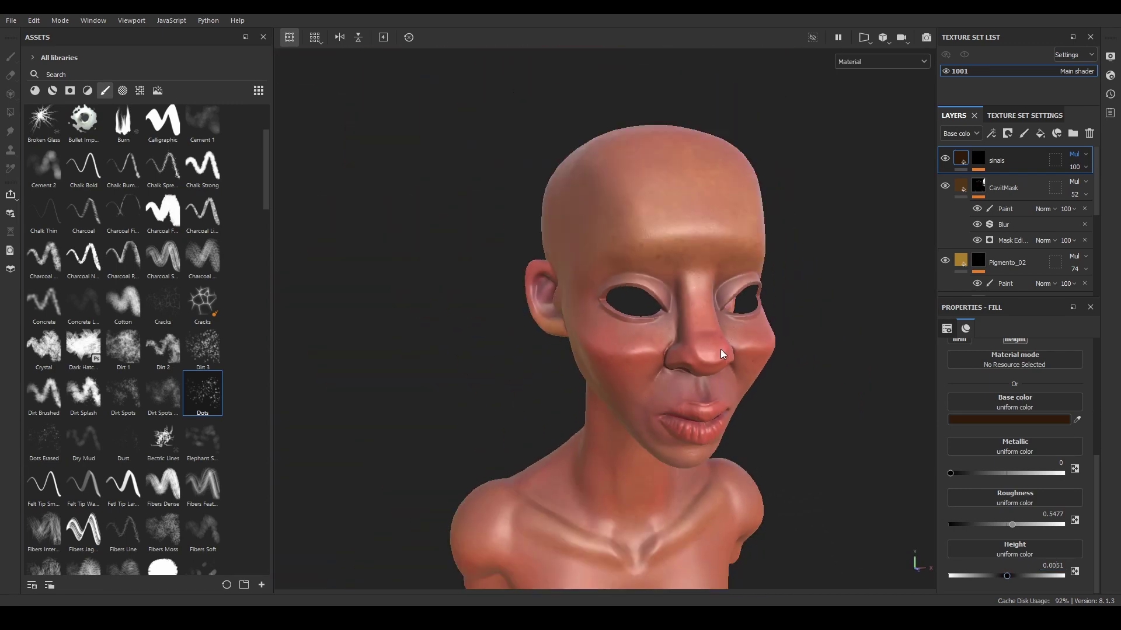
pyautogui.scroll(5, 681, 289)
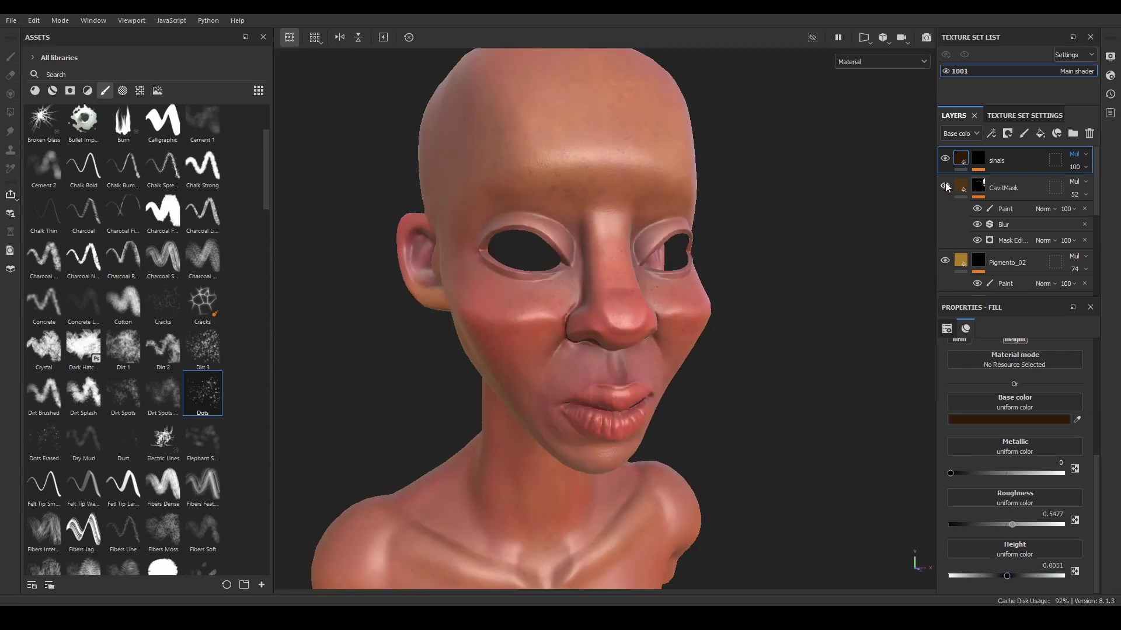
pyautogui.scroll(-2, 947, 187)
# Group the pigment layers into a new folder named DetailsPigmentos.
pyautogui.scroll(1, 813, 233)
pyautogui.scroll(2, 1040, 185)
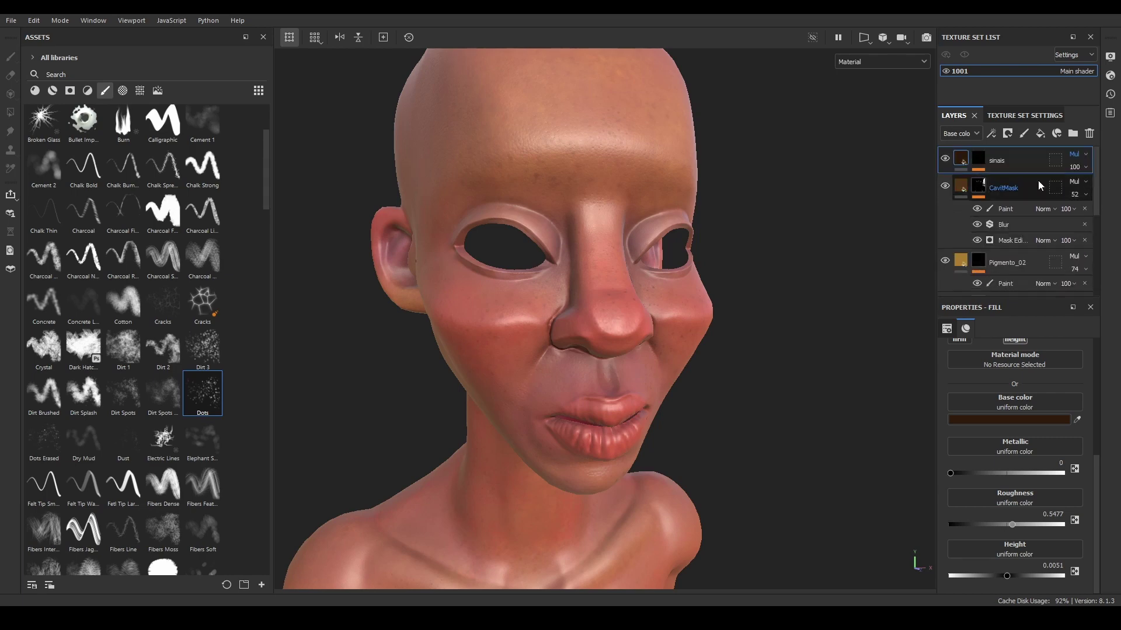
pyautogui.click(1073, 133)
pyautogui.write('DetailsPigmentos')
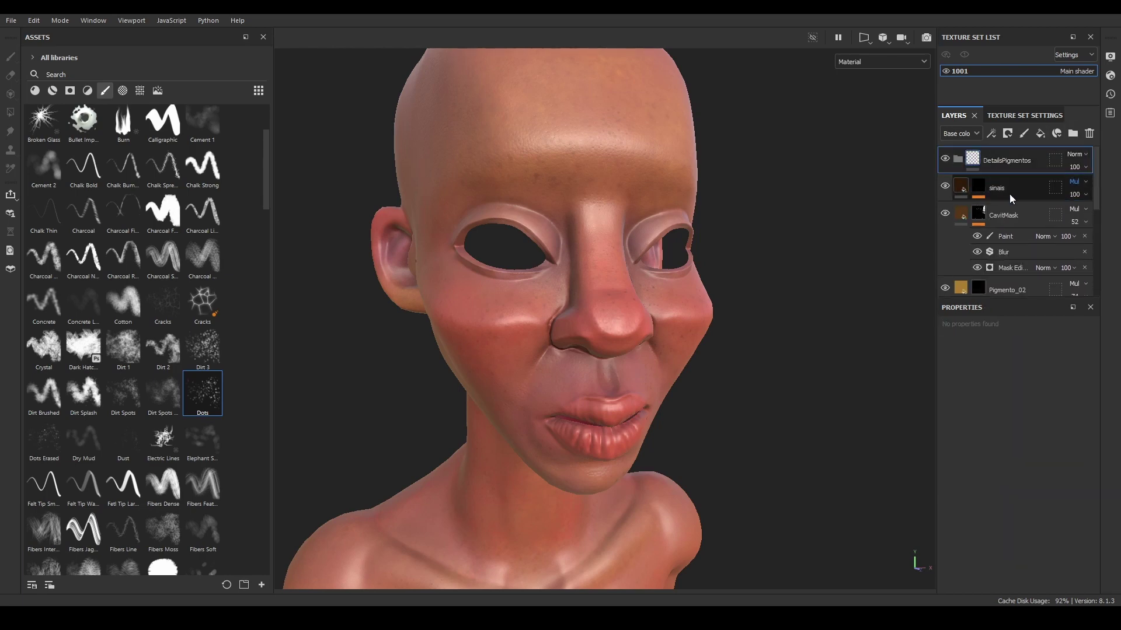
pyautogui.click(1010, 195)
pyautogui.click(957, 159)
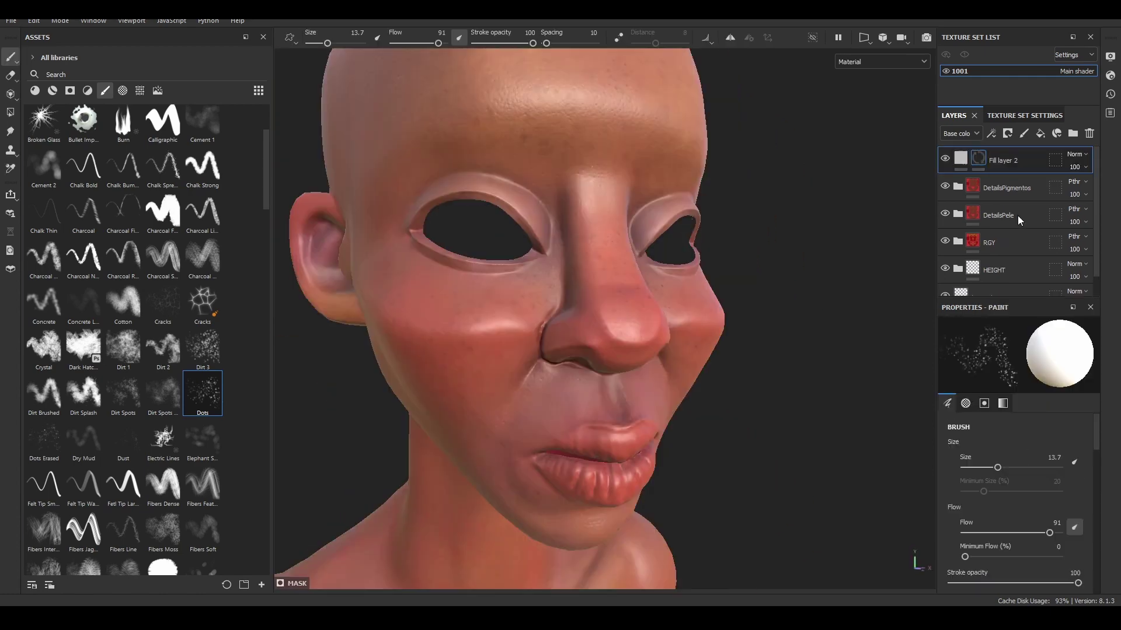
# Add a Fractal Sum 3 fill effect to Fill layer 2's mask.
pyautogui.rightClick(992, 156)
pyautogui.click(998, 177)
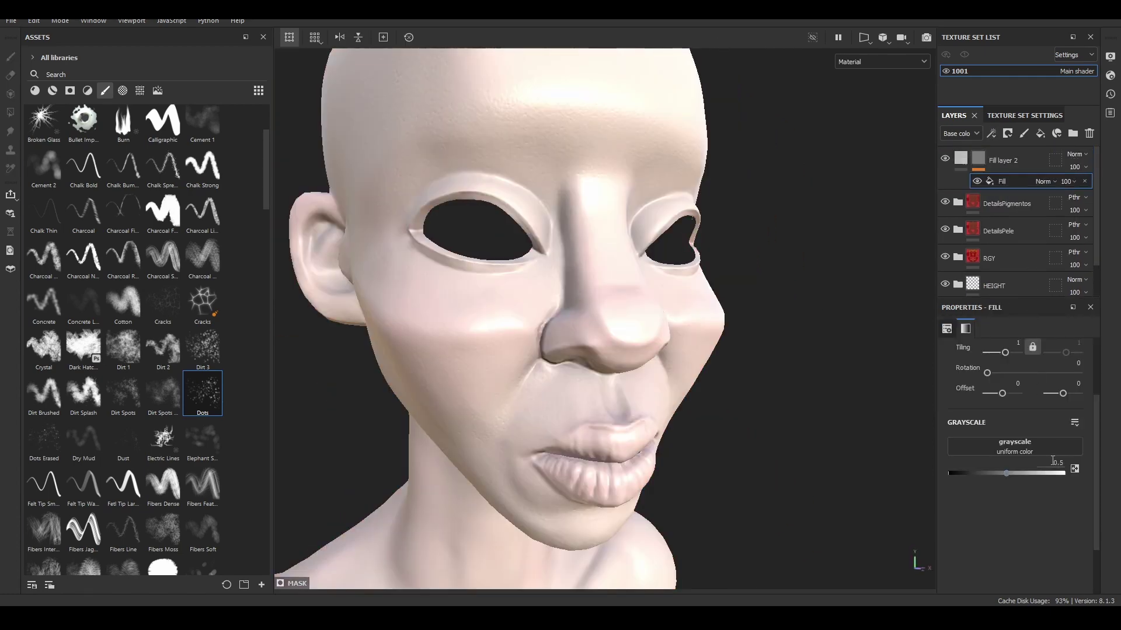
pyautogui.click(1001, 442)
pyautogui.scroll(-3, 1039, 521)
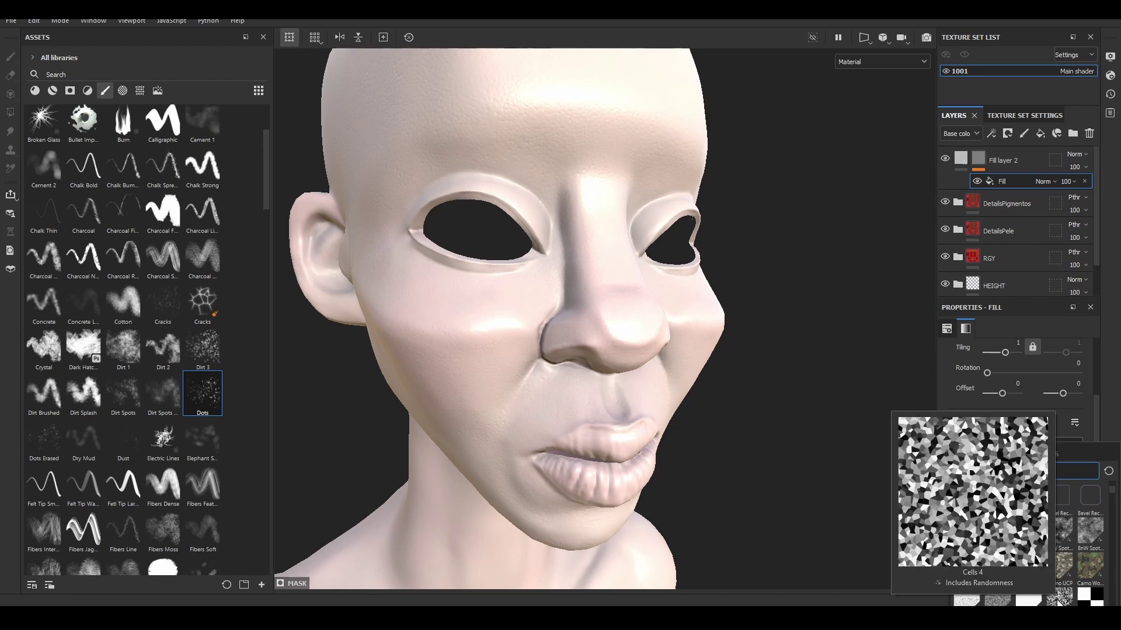
pyautogui.scroll(-3, 1060, 601)
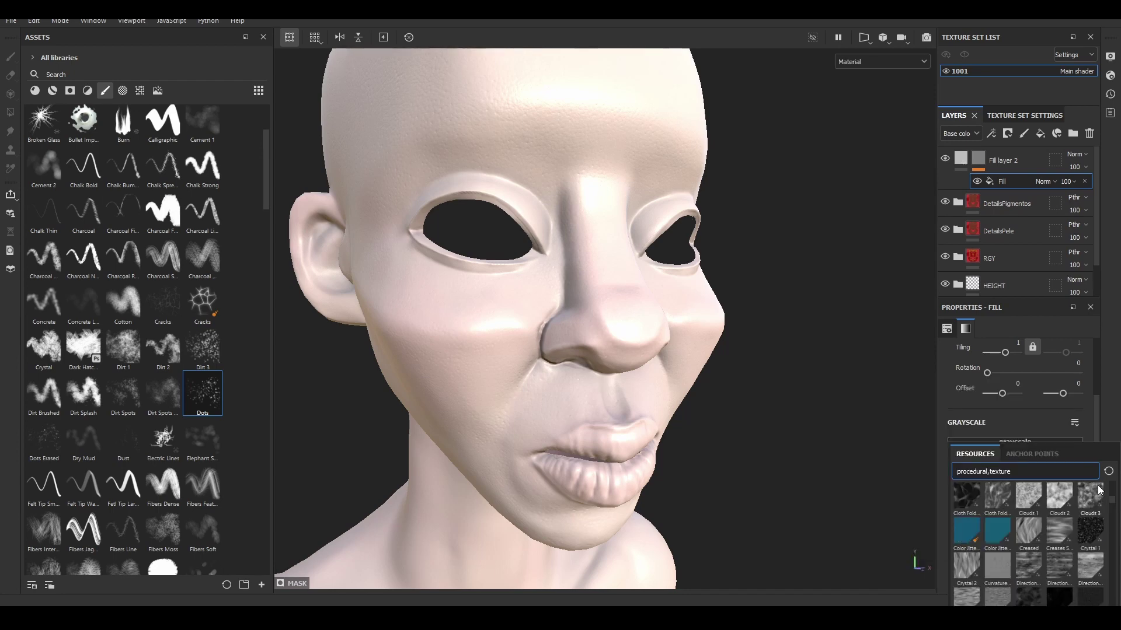
pyautogui.scroll(-3, 1098, 497)
pyautogui.scroll(-3, 1096, 517)
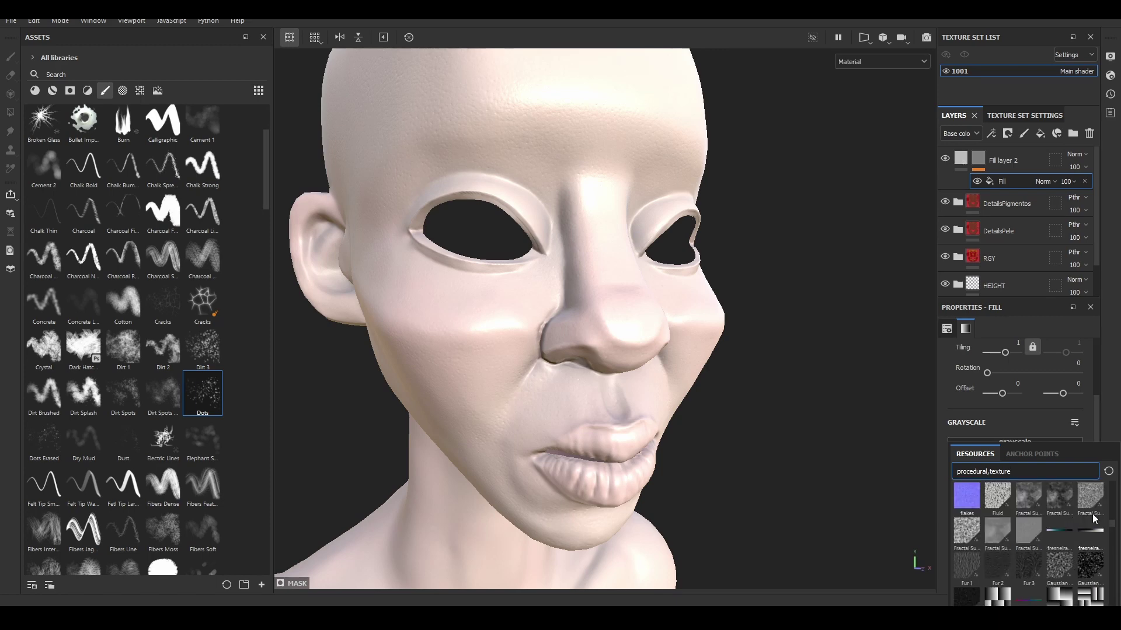
pyautogui.click(1095, 502)
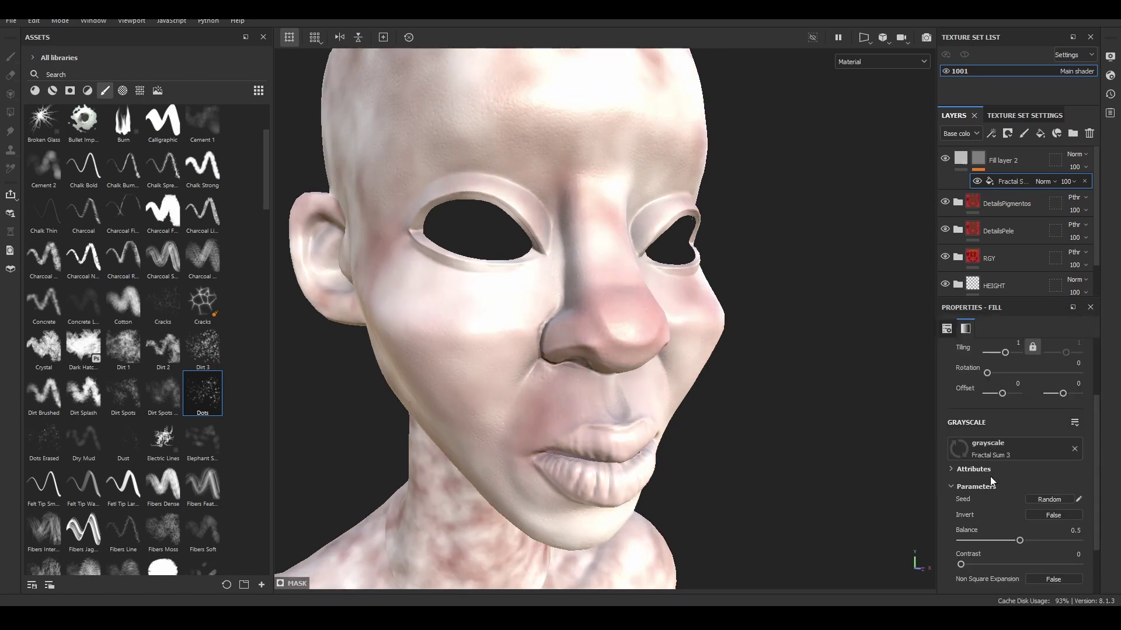
# Set the mask pattern Balance to 0.35, raise Contrast, and use tiling 15.
pyautogui.click(1003, 542)
pyautogui.click(1001, 565)
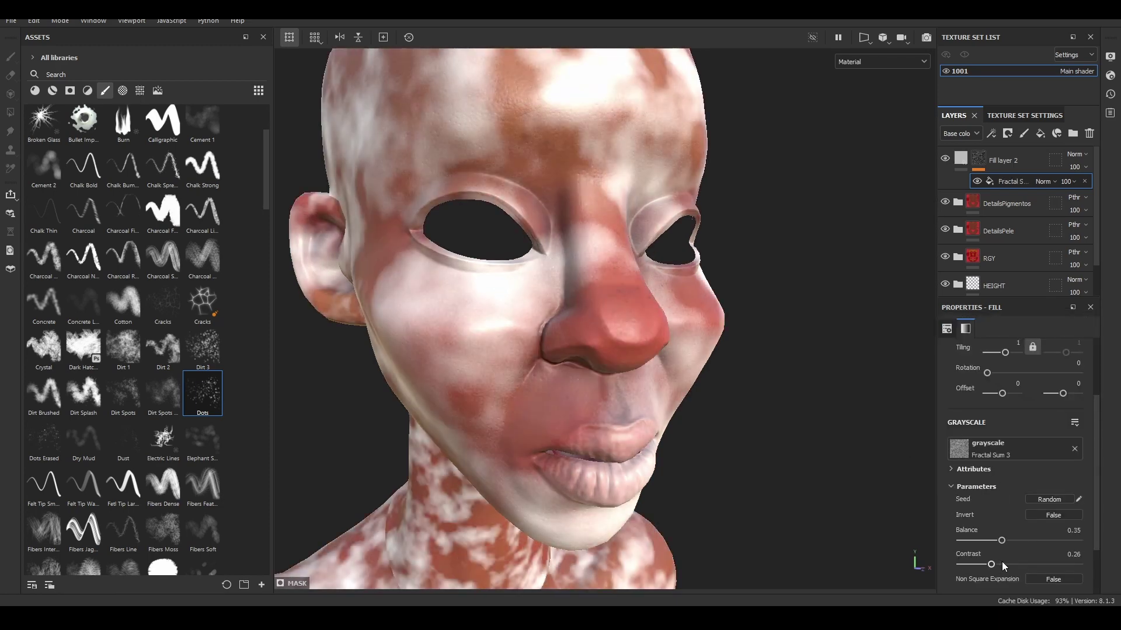
pyautogui.keyDown('alt'); pyautogui.moveTo(818, 403); pyautogui.dragTo(861, 404); pyautogui.keyUp('alt')
pyautogui.scroll(2, 1011, 396)
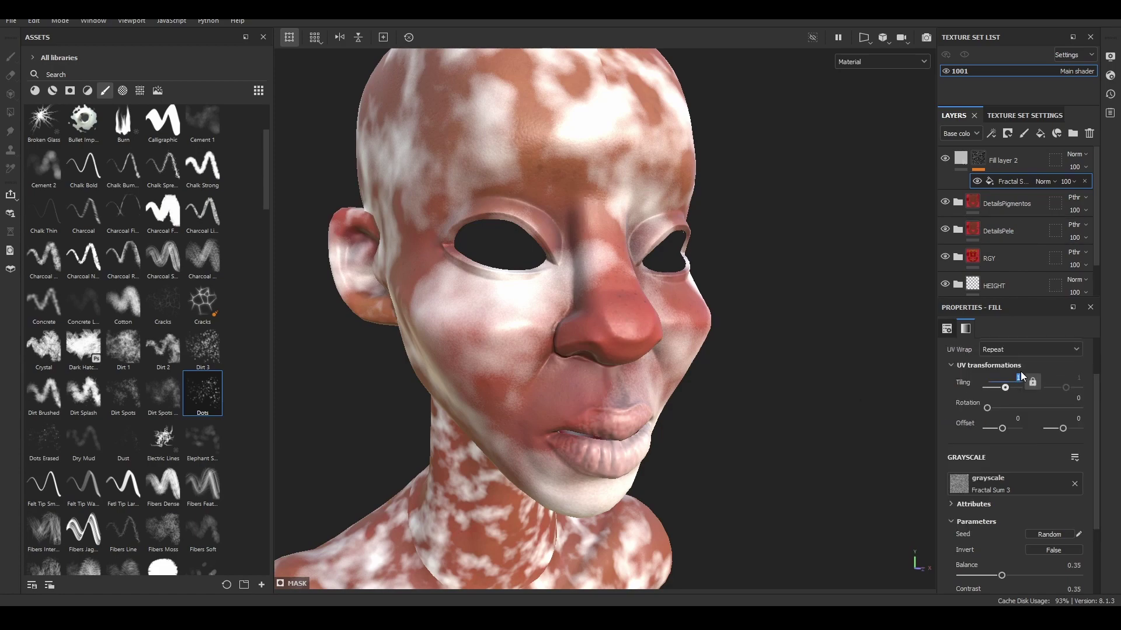
pyautogui.write('3015')
pyautogui.press('Return')
pyautogui.scroll(-2, 1021, 376)
pyautogui.moveTo(1001, 540); pyautogui.dragTo(992, 541)
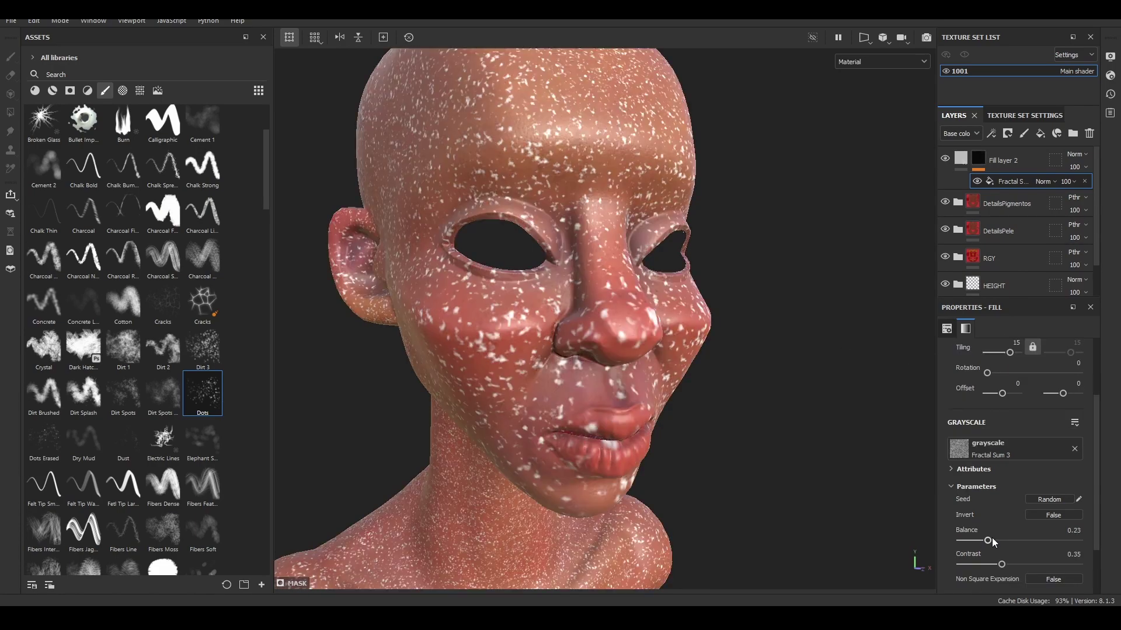
# Turn off metal, adjust the base colour, and add a Fractal Sum fill effect with tiling 20.
pyautogui.click(981, 161)
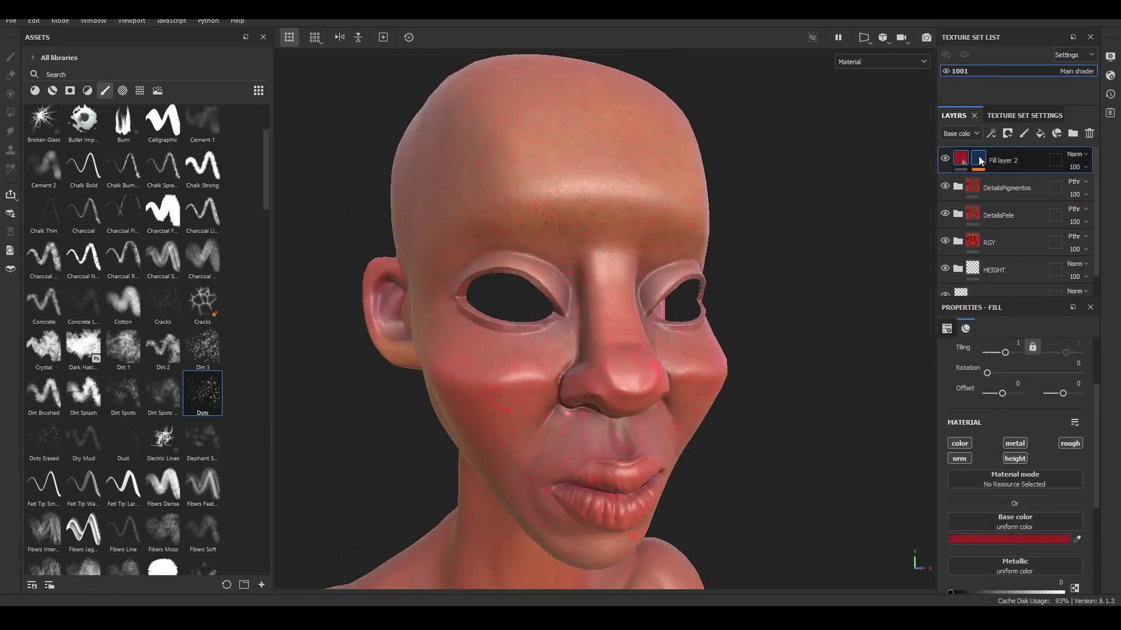
pyautogui.click(1014, 443)
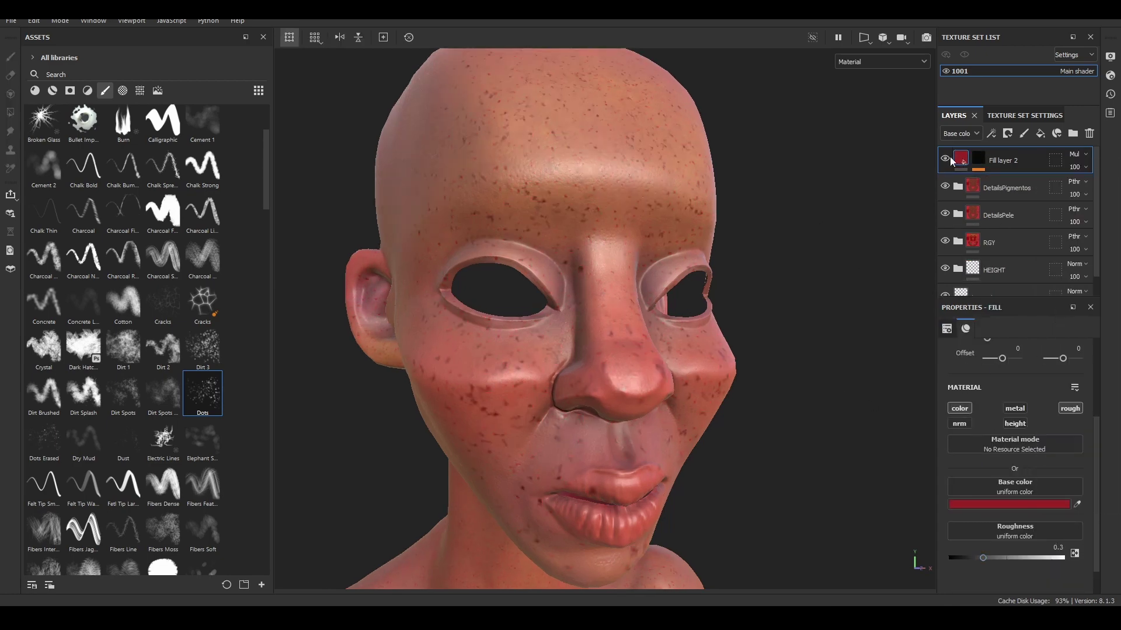
pyautogui.click(992, 504)
pyautogui.click(991, 133)
pyautogui.click(1059, 176)
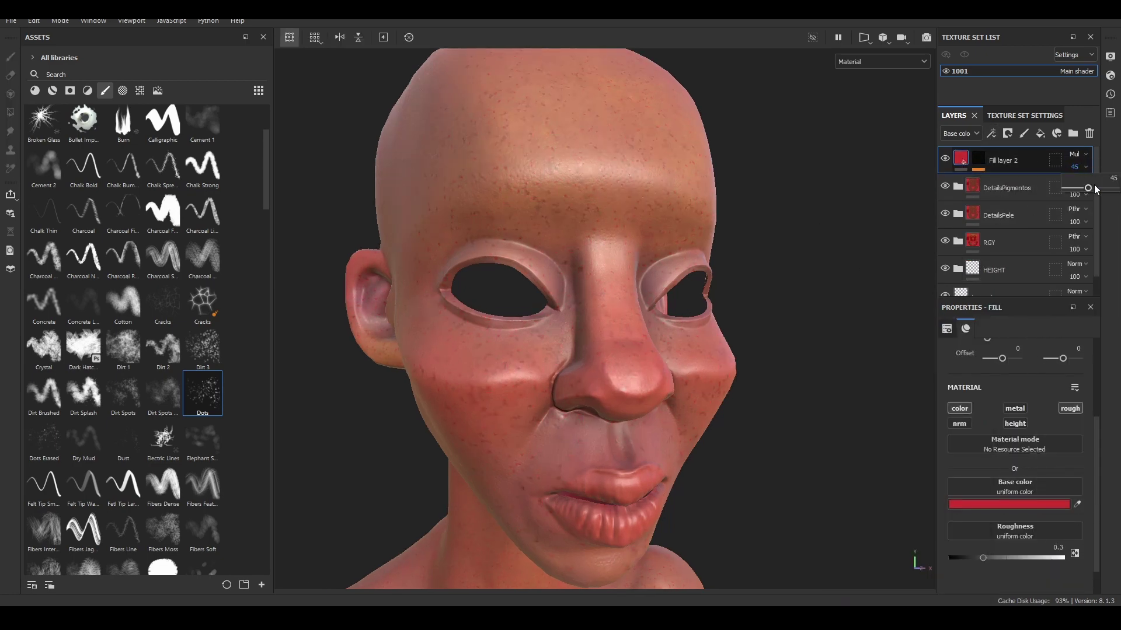
pyautogui.write('20')
pyautogui.press('Return')
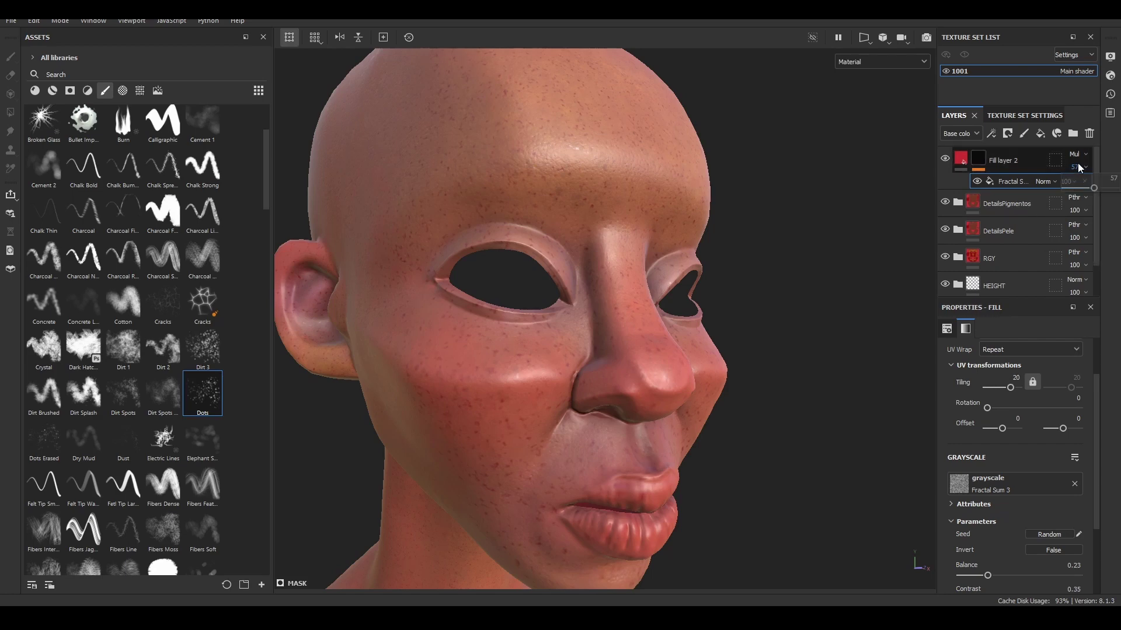
# Blur the red layer's mask and lower its opacity to 35.
pyautogui.click(991, 134)
pyautogui.click(1018, 193)
pyautogui.click(957, 400)
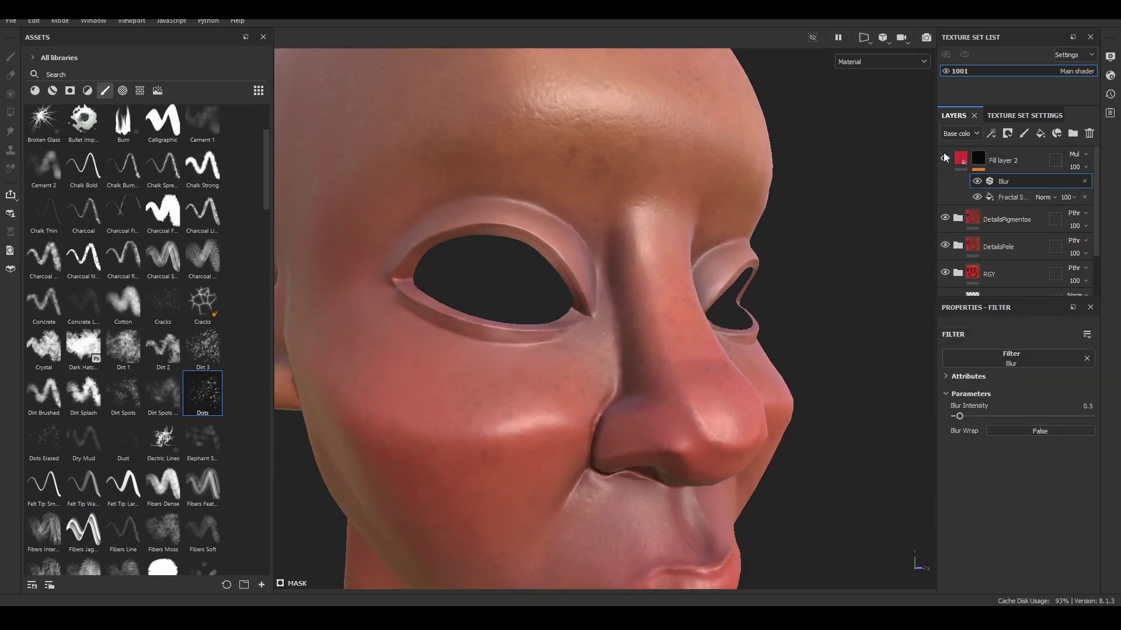
pyautogui.scroll(-3, 788, 180)
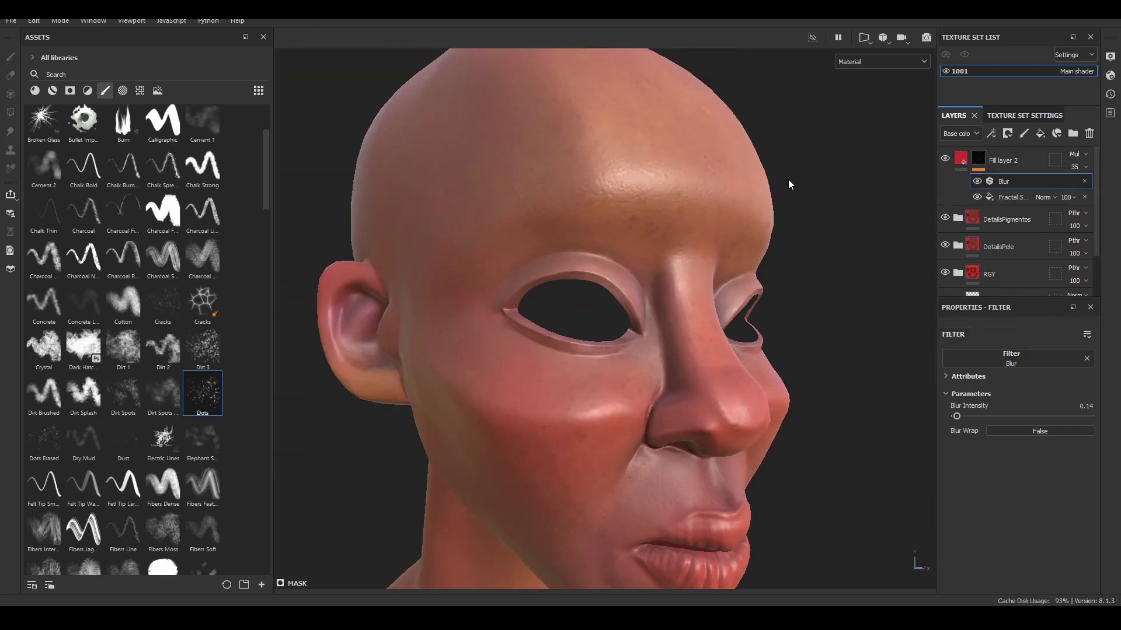
pyautogui.keyDown('alt'); pyautogui.moveTo(788, 180); pyautogui.dragTo(861, 68); pyautogui.keyUp('alt')
# Preview the Roughness channel and raise the red layer's roughness to about 0.44.
pyautogui.click(861, 62)
pyautogui.click(870, 105)
pyautogui.click(1004, 160)
pyautogui.scroll(-3, 1014, 540)
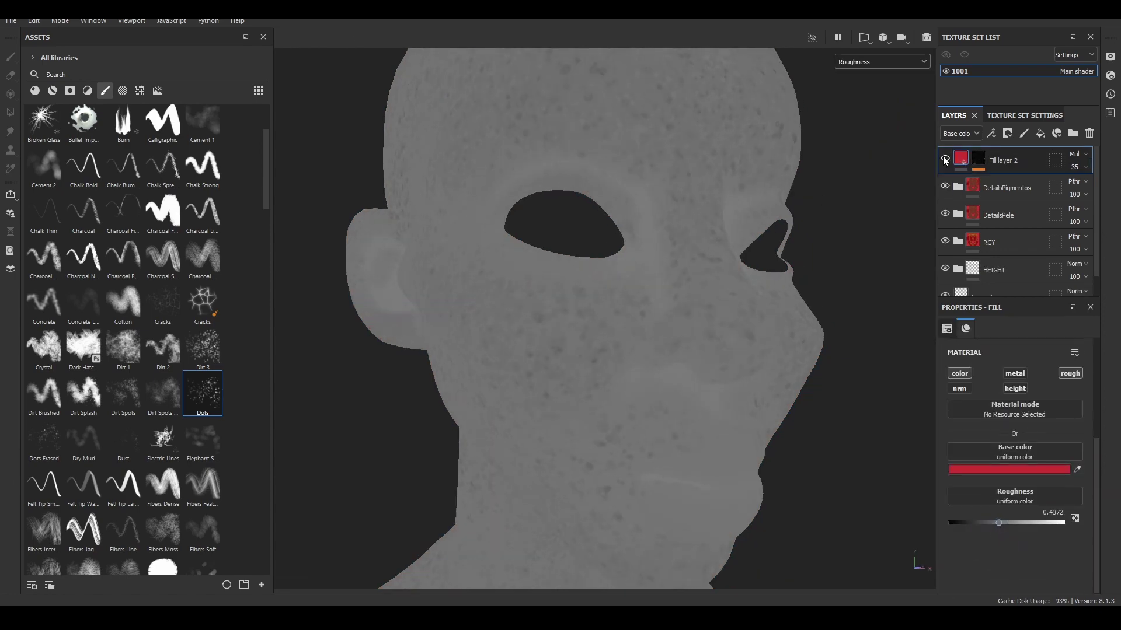
pyautogui.moveTo(1000, 528); pyautogui.dragTo(989, 530)
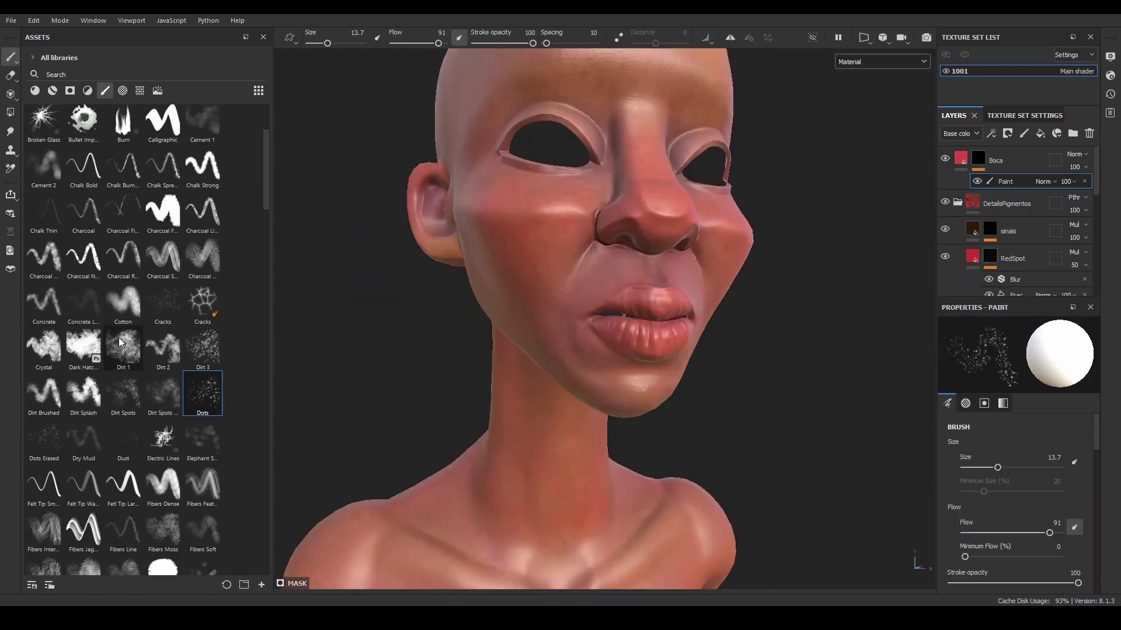
# Dab the Dirt 1 brush, at a smaller size, onto the upper lip.
pyautogui.click(119, 341)
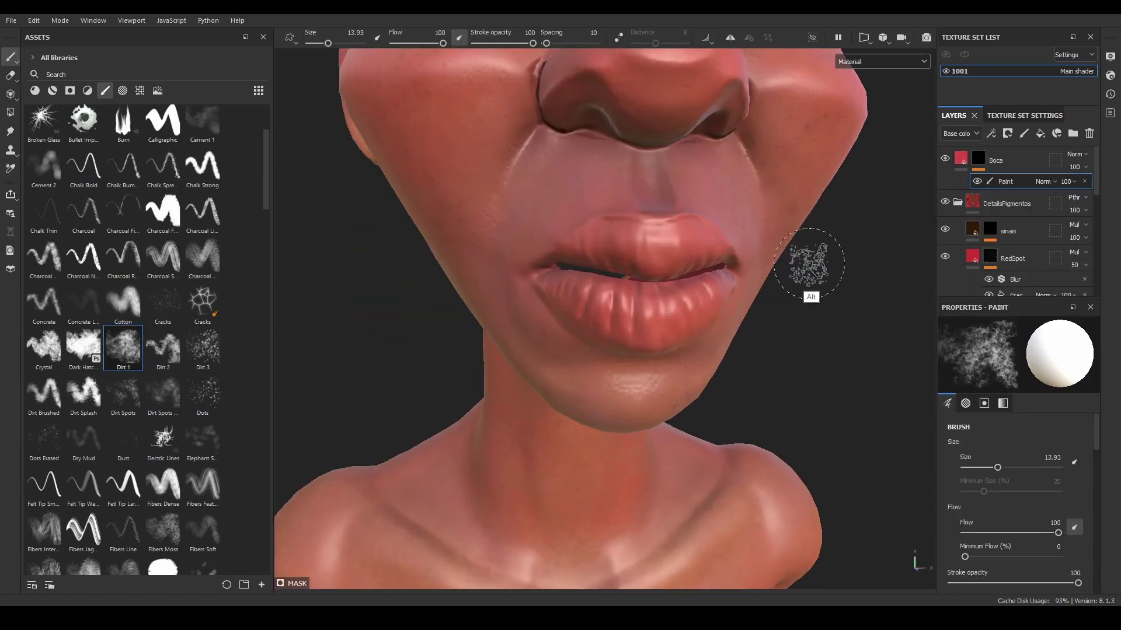
pyautogui.keyDown('alt'); pyautogui.moveTo(603, 248); pyautogui.dragTo(654, 346); pyautogui.keyUp('alt')
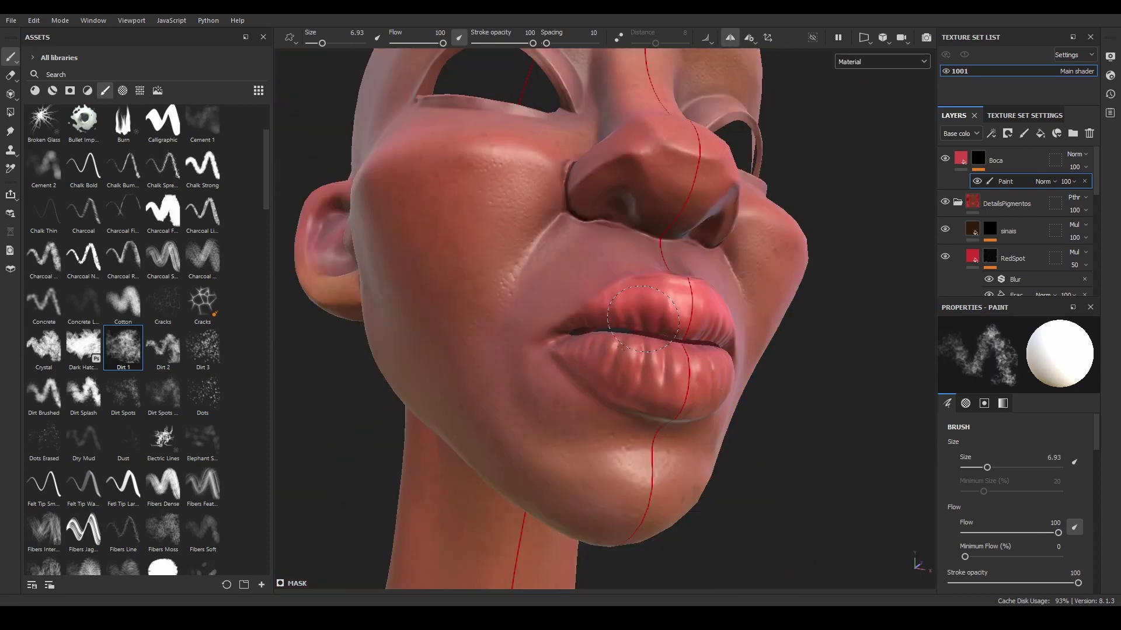
pyautogui.keyDown('alt'); pyautogui.moveTo(599, 319); pyautogui.dragTo(613, 325); pyautogui.keyUp('alt')
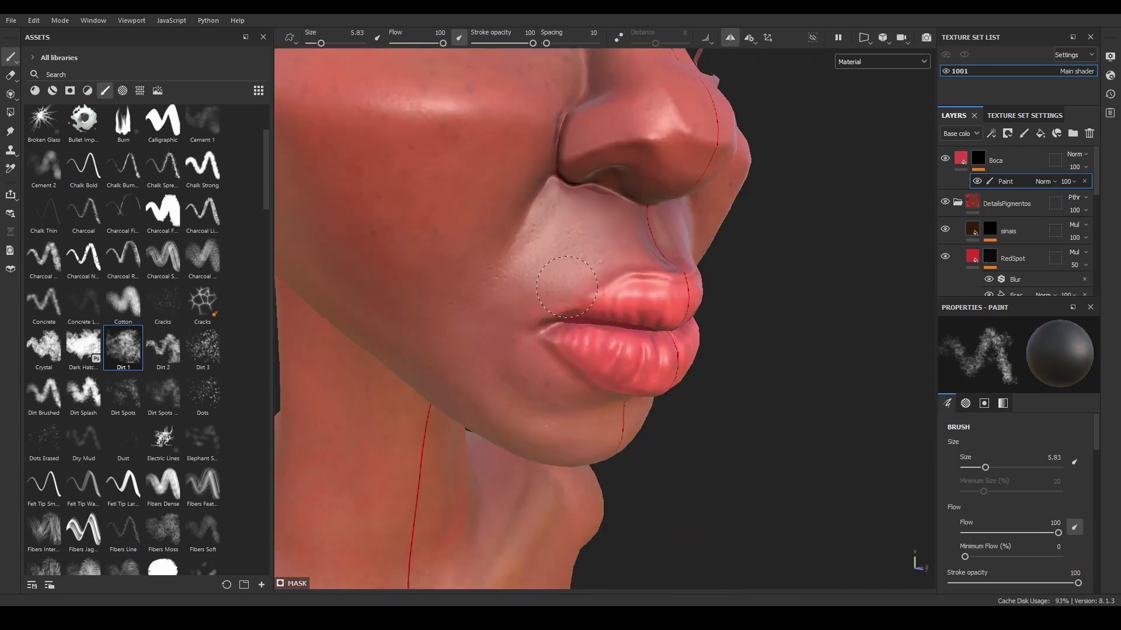
pyautogui.click(606, 318)
pyautogui.scroll(-3, 625, 388)
pyautogui.keyDown('alt'); pyautogui.moveTo(625, 387); pyautogui.dragTo(656, 376); pyautogui.keyUp('alt')
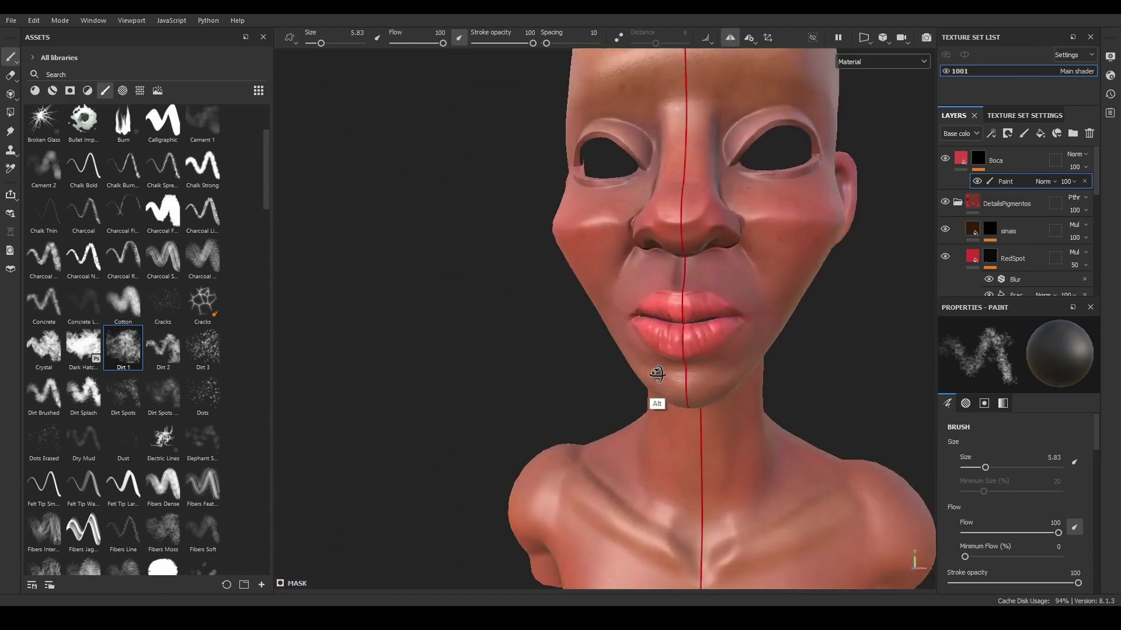
# Lighten the Boca lip layer's base colour to a brighter red.
pyautogui.click(960, 159)
pyautogui.click(1027, 434)
pyautogui.moveTo(940, 447); pyautogui.dragTo(933, 454)
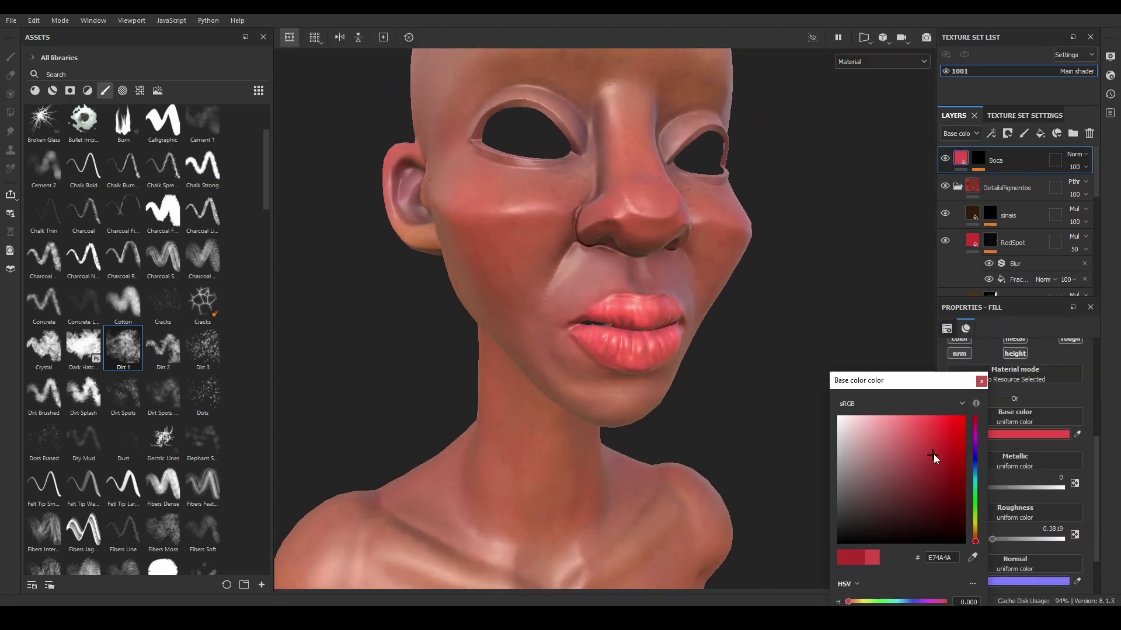
pyautogui.click(989, 416)
# Paint Dirt 1 textured highlights on the upper and lower lips.
pyautogui.keyDown('alt'); pyautogui.moveTo(786, 341); pyautogui.dragTo(921, 248); pyautogui.keyUp('alt')
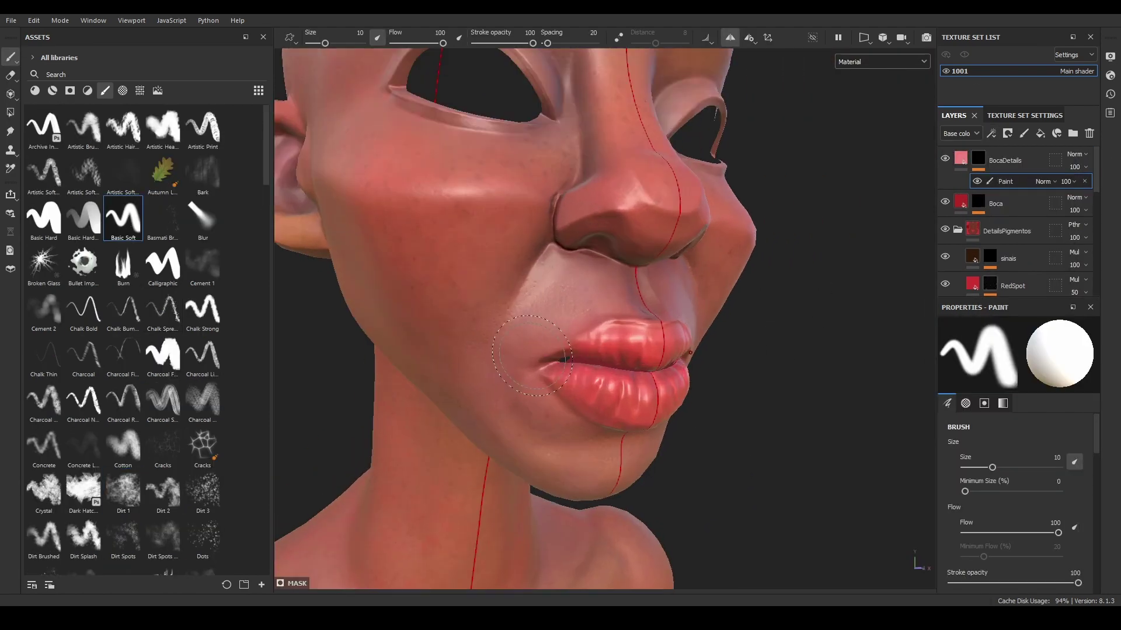
pyautogui.scroll(3, 533, 356)
pyautogui.keyDown('alt'); pyautogui.moveTo(660, 325); pyautogui.dragTo(584, 175); pyautogui.keyUp('alt')
pyautogui.keyDown('ctrl'); pyautogui.moveTo(583, 175); pyautogui.dragTo(561, 92, button='right'); pyautogui.keyUp('ctrl')
pyautogui.click(123, 490)
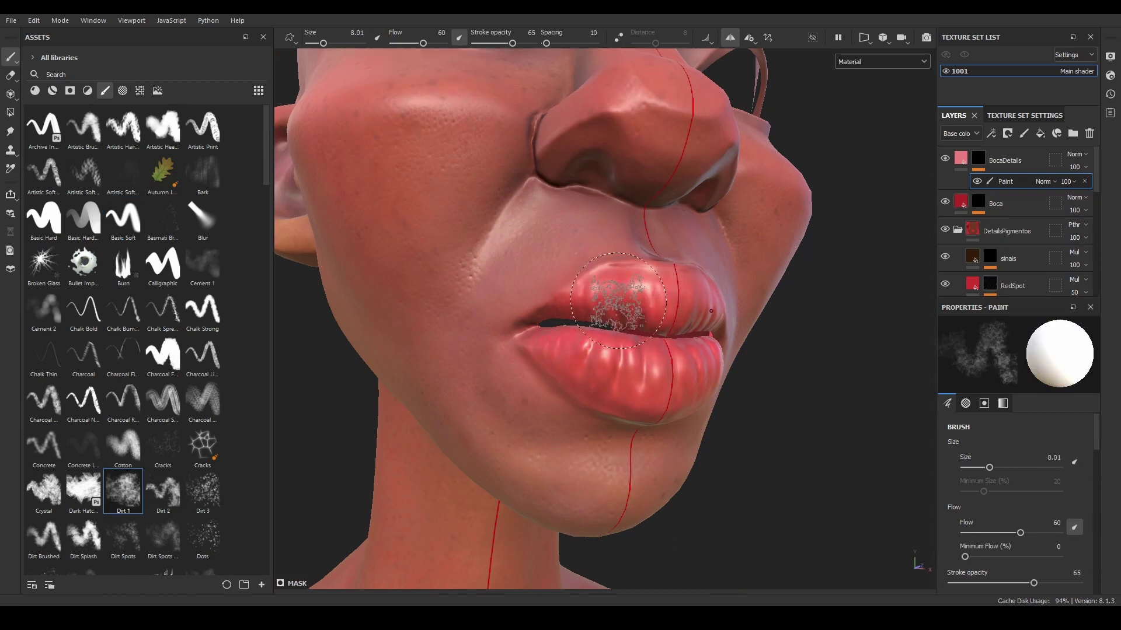
pyautogui.keyDown('alt'); pyautogui.moveTo(711, 311); pyautogui.dragTo(683, 316); pyautogui.keyUp('alt')
pyautogui.keyDown('alt'); pyautogui.moveTo(622, 298); pyautogui.dragTo(592, 362); pyautogui.keyUp('alt')
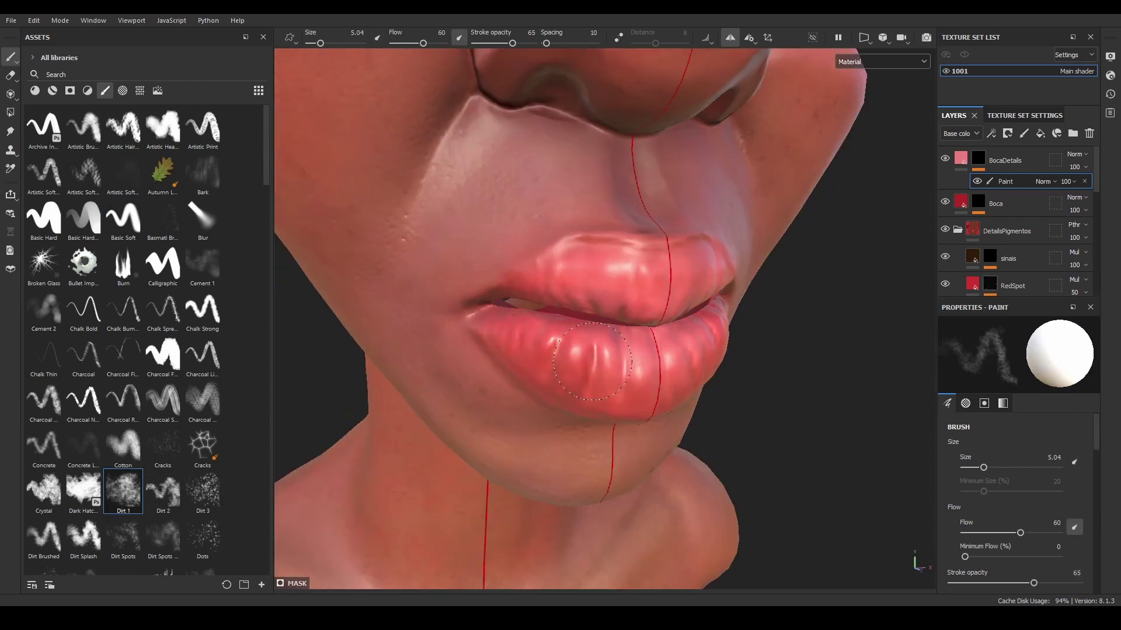
pyautogui.moveTo(530, 330)
pyautogui.keyDown('alt'); pyautogui.mouseDown()
pyautogui.moveTo(683, 328)
pyautogui.moveTo(703, 458)
pyautogui.moveTo(676, 426)
pyautogui.moveTo(584, 183)
pyautogui.mouseUp(); pyautogui.keyUp('alt')
# Set BocaDetails blending to Screen and duplicate the Make01 eyelid makeup layer.
pyautogui.click(1076, 154)
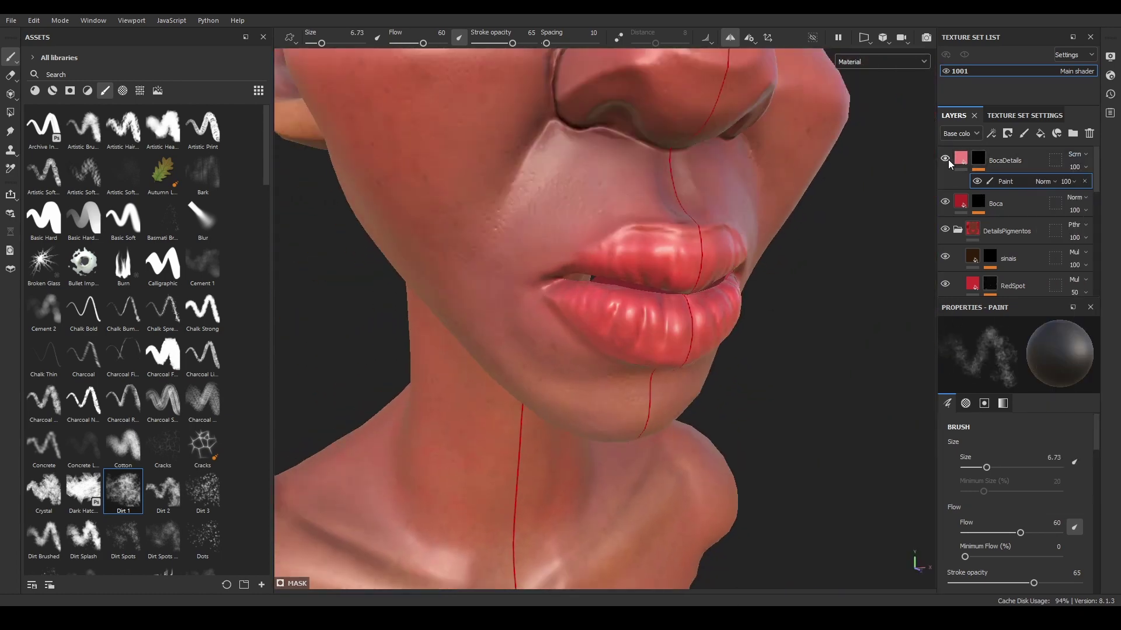
pyautogui.click(995, 188)
pyautogui.click(1010, 434)
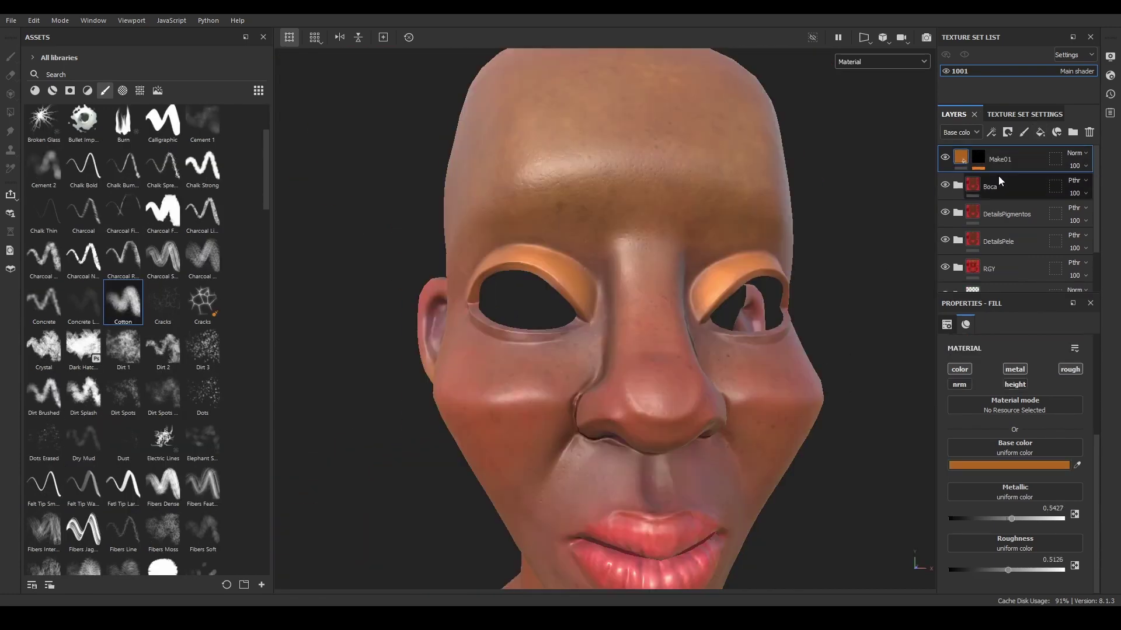
pyautogui.rightClick(998, 177)
pyautogui.click(992, 263)
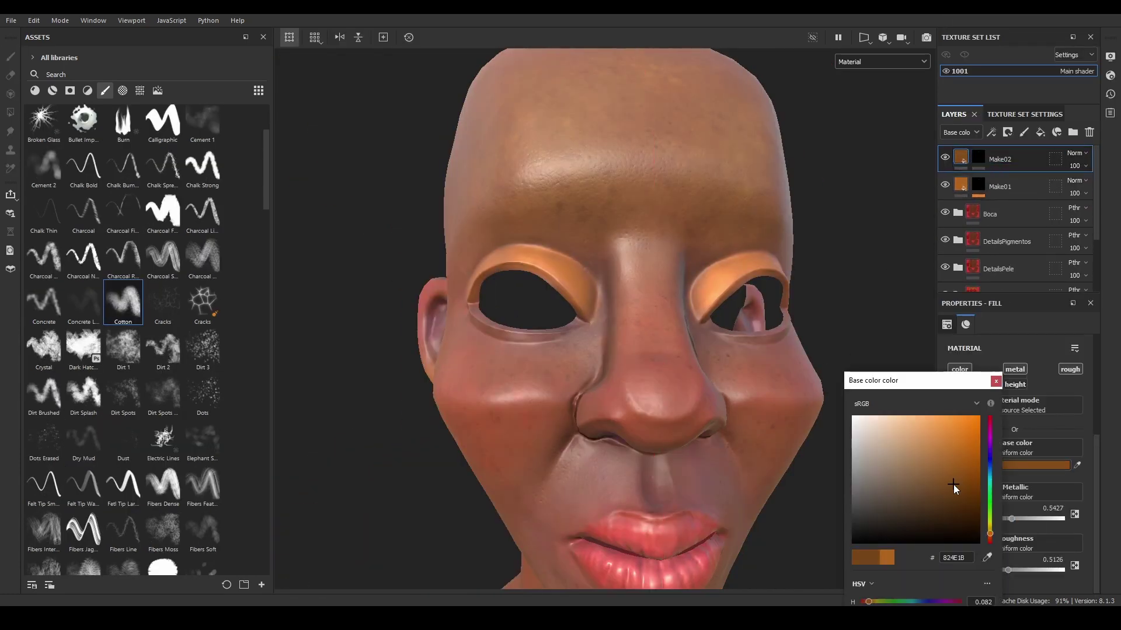
# Add a paint effect to Make02's mask and orbit to paint the upper eyelids orange.
pyautogui.click(978, 157)
pyautogui.click(991, 132)
pyautogui.click(1000, 161)
pyautogui.keyDown('alt'); pyautogui.moveTo(701, 292); pyautogui.dragTo(583, 283); pyautogui.keyUp('alt')
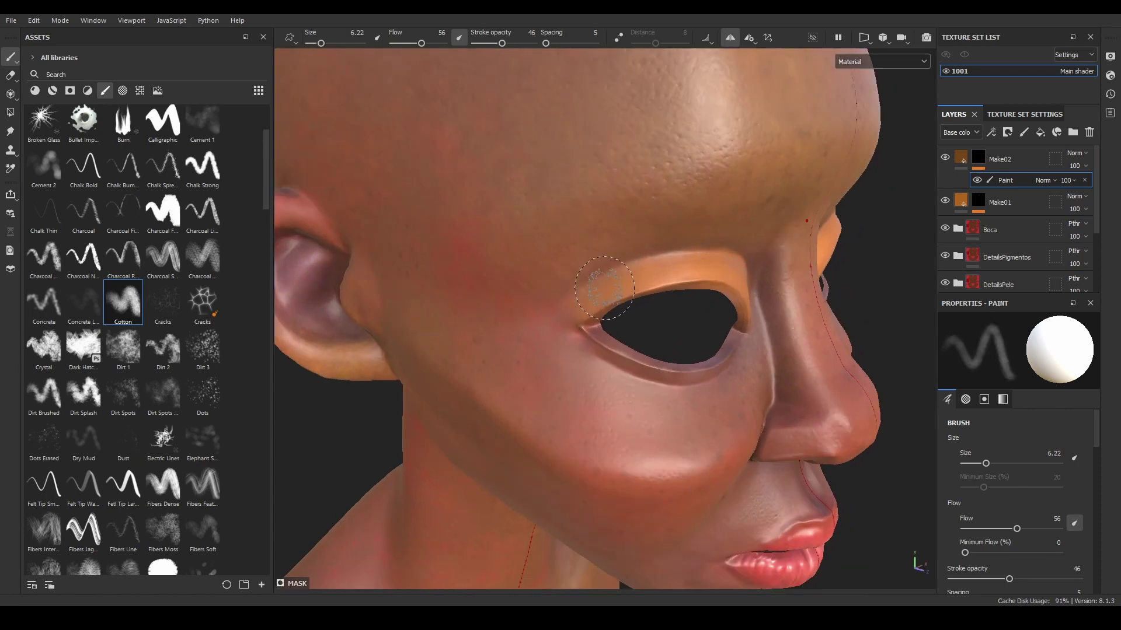
pyautogui.click(960, 159)
pyautogui.click(1013, 466)
pyautogui.click(996, 381)
pyautogui.click(995, 181)
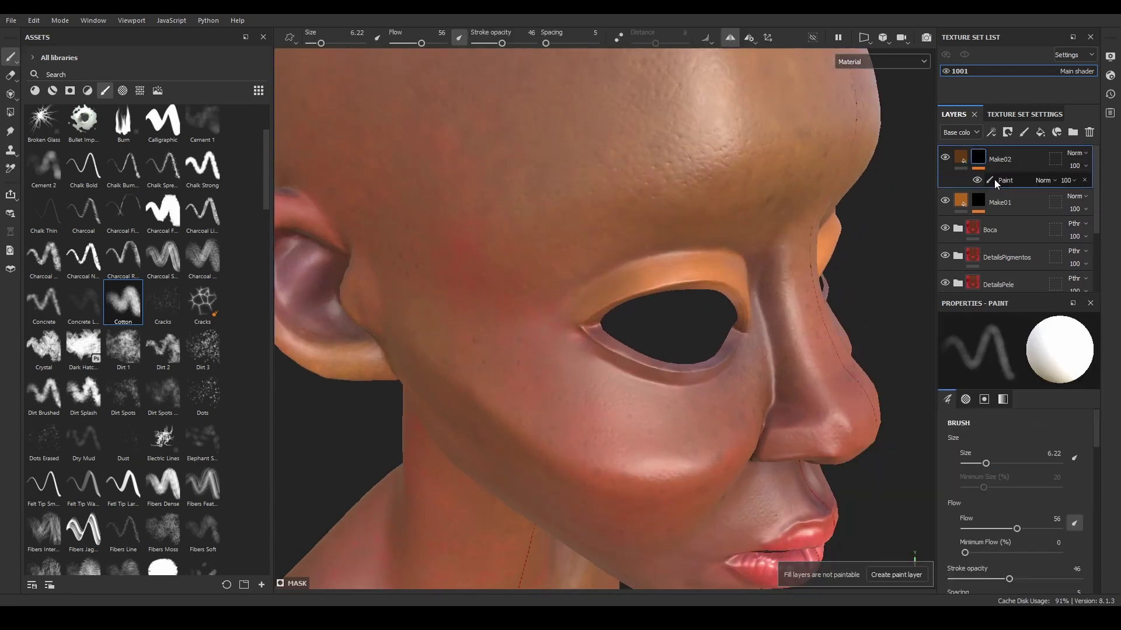
pyautogui.moveTo(614, 289)
pyautogui.keyDown('alt'); pyautogui.mouseDown()
pyautogui.moveTo(638, 301)
pyautogui.moveTo(569, 278)
pyautogui.mouseUp(); pyautogui.keyUp('alt')
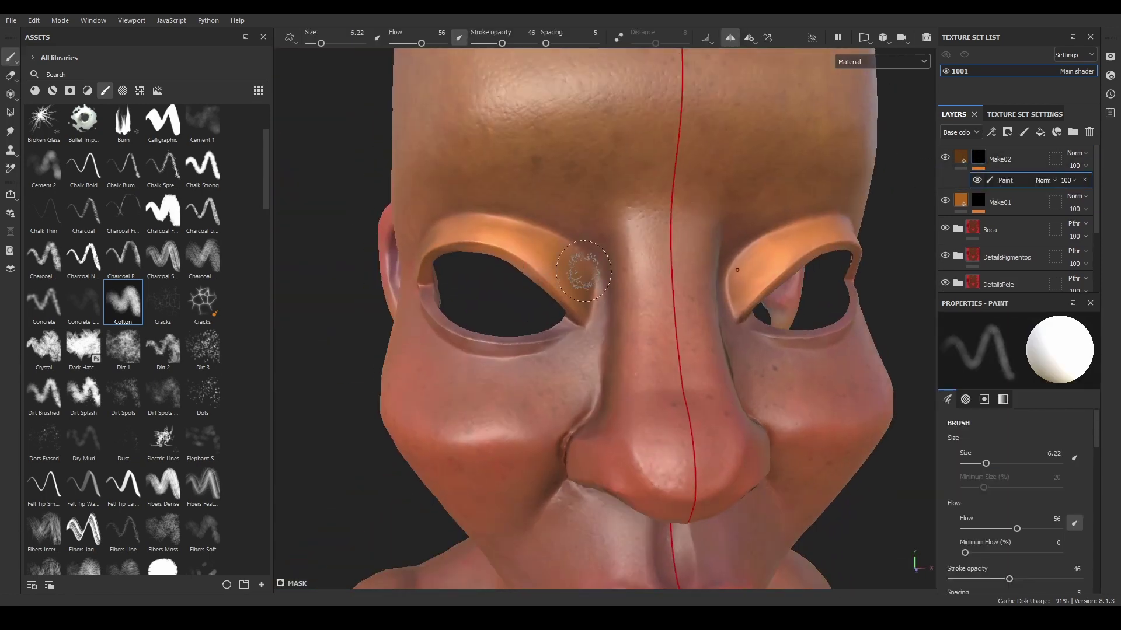
pyautogui.scroll(-5, 581, 264)
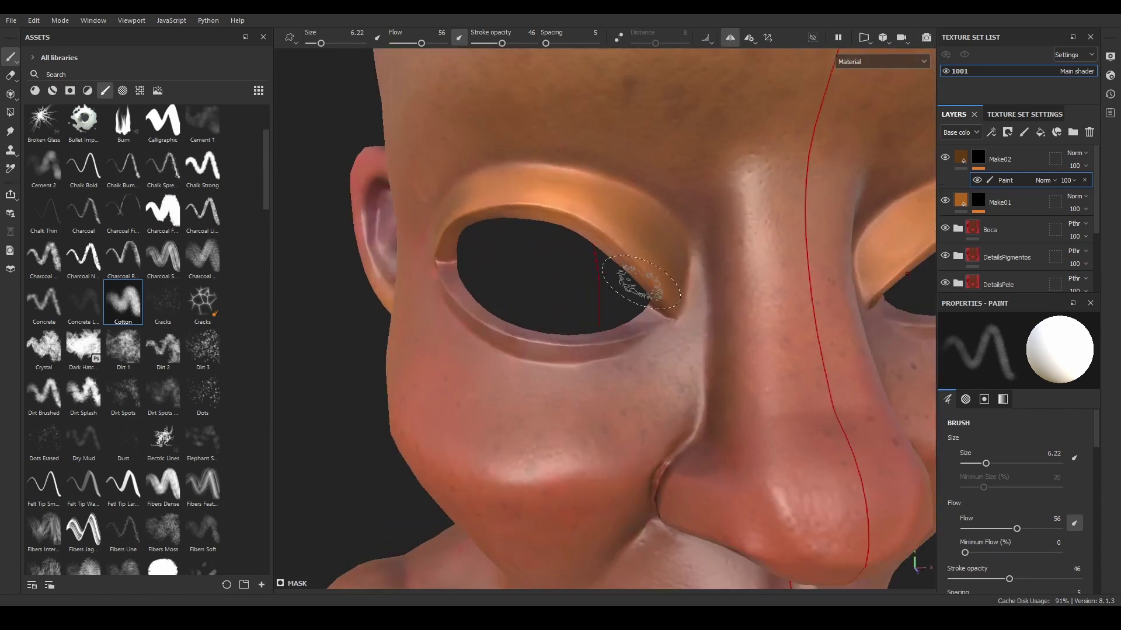
pyautogui.moveTo(388, 260)
pyautogui.keyDown('alt'); pyautogui.mouseDown()
pyautogui.moveTo(453, 250)
pyautogui.moveTo(570, 317)
pyautogui.mouseUp(); pyautogui.keyUp('alt')
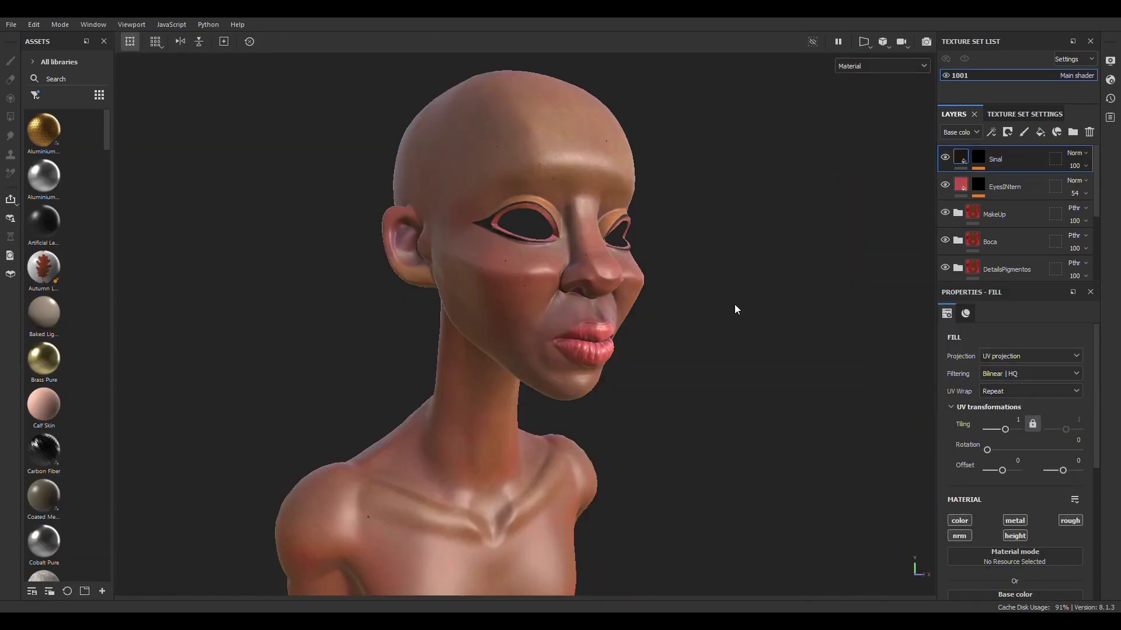
pyautogui.scroll(-3, 683, 264)
pyautogui.scroll(3, 463, 293)
pyautogui.keyDown('alt'); pyautogui.moveTo(463, 292); pyautogui.dragTo(792, 303); pyautogui.keyUp('alt')
pyautogui.moveTo(769, 255)
pyautogui.keyDown('alt'); pyautogui.mouseDown()
pyautogui.moveTo(566, 223)
pyautogui.moveTo(770, 243)
pyautogui.moveTo(743, 250)
pyautogui.mouseUp(); pyautogui.keyUp('alt')
pyautogui.scroll(2, 780, 225)
pyautogui.scroll(2, 780, 225)
pyautogui.scroll(-3, 567, 224)
pyautogui.scroll(2, 743, 250)
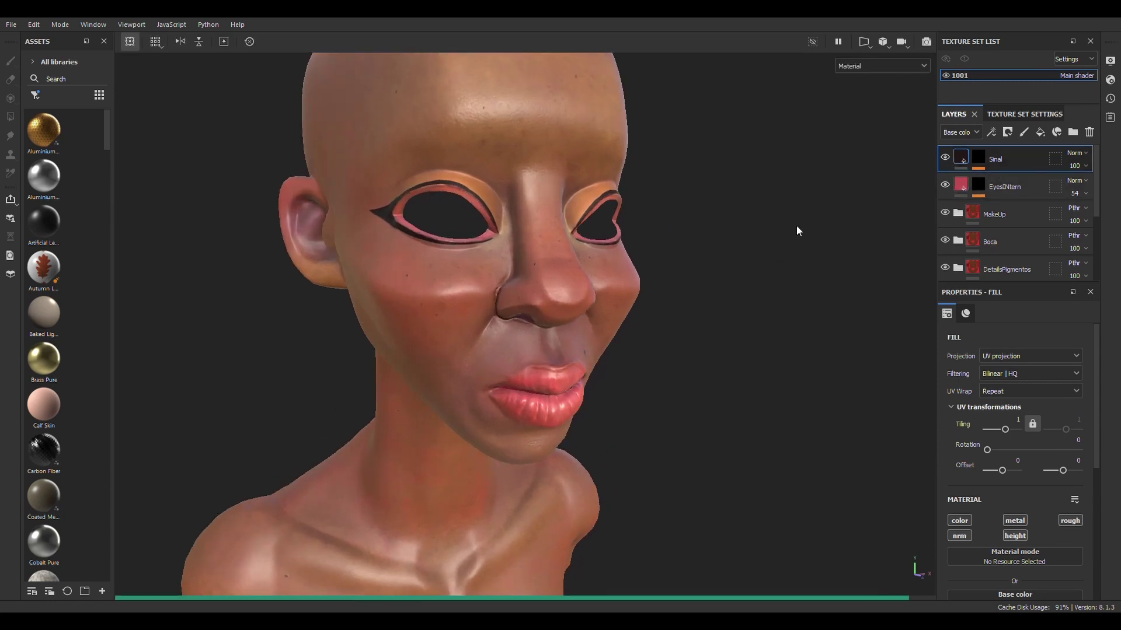
pyautogui.scroll(-2, 768, 240)
pyautogui.keyDown('alt'); pyautogui.moveTo(768, 241); pyautogui.dragTo(906, 226); pyautogui.keyUp('alt')
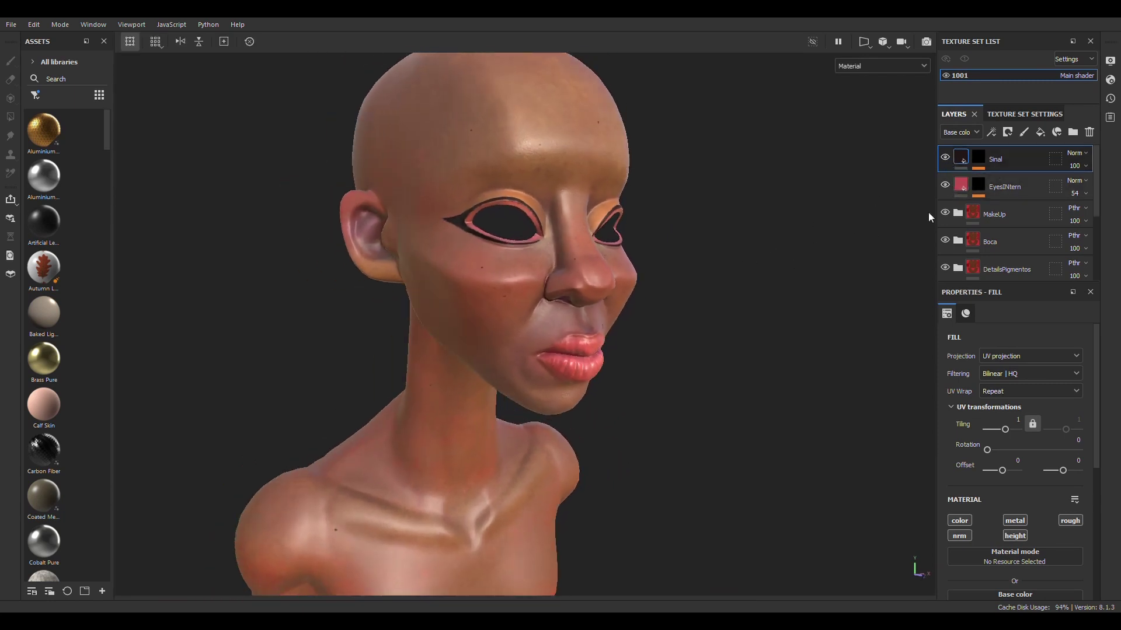
pyautogui.click(945, 185)
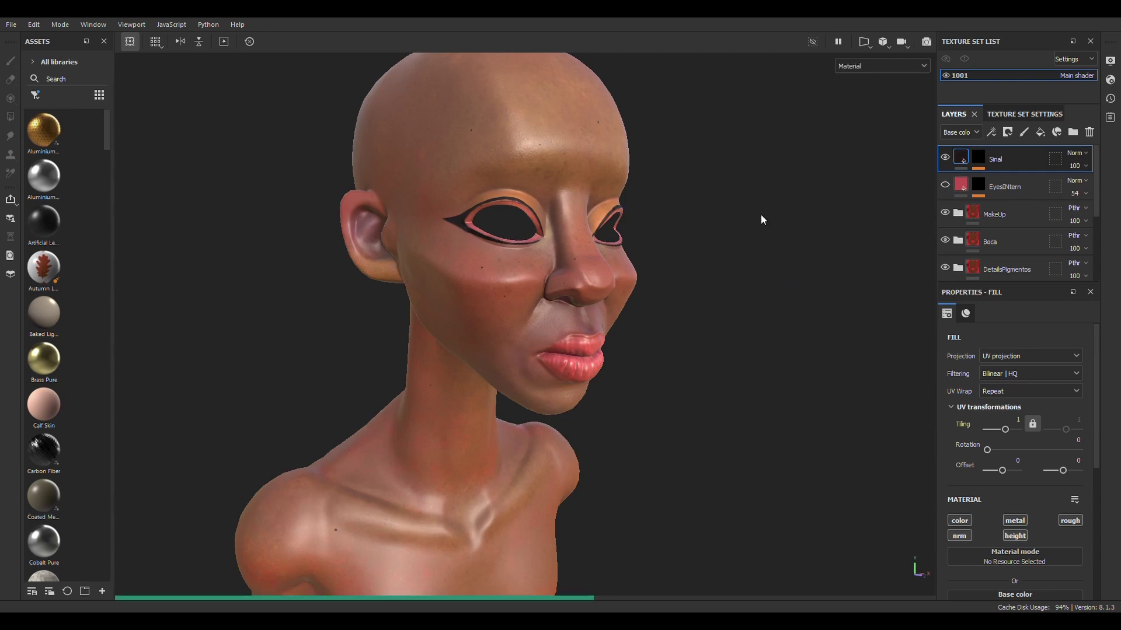
pyautogui.scroll(-2, 730, 249)
pyautogui.moveTo(730, 249)
pyautogui.keyDown('alt'); pyautogui.mouseDown()
pyautogui.moveTo(804, 213)
pyautogui.moveTo(670, 245)
pyautogui.moveTo(806, 267)
pyautogui.mouseUp(); pyautogui.keyUp('alt')
pyautogui.click(945, 213)
pyautogui.scroll(2, 684, 244)
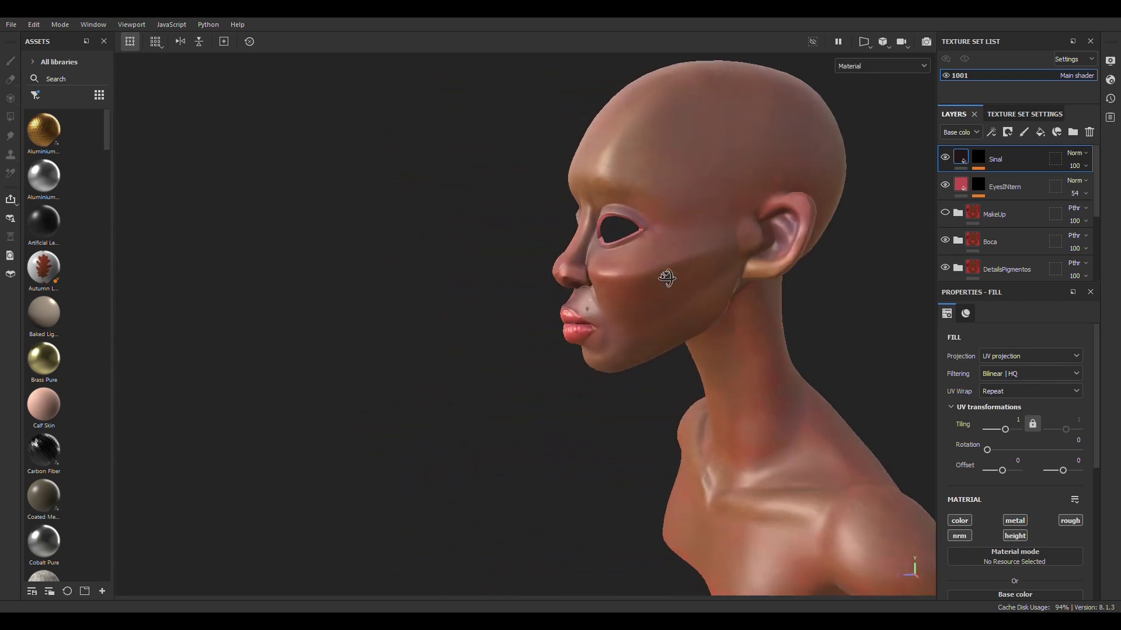
pyautogui.keyDown('alt'); pyautogui.moveTo(460, 262); pyautogui.dragTo(587, 247); pyautogui.keyUp('alt')
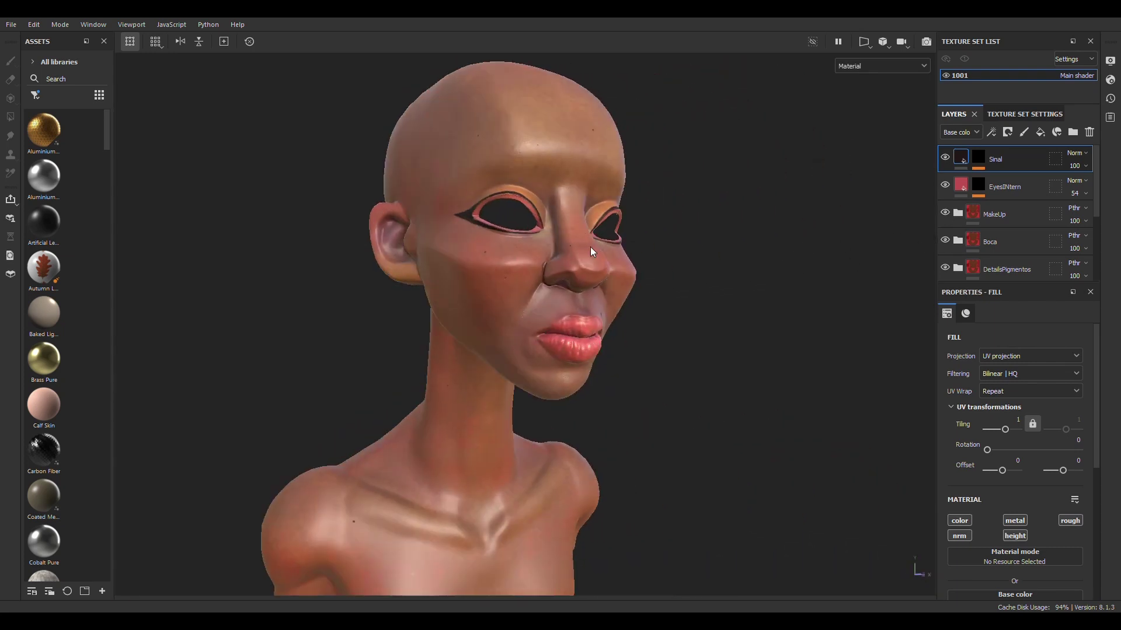
pyautogui.scroll(-2, 579, 251)
pyautogui.keyDown('alt'); pyautogui.moveTo(605, 297); pyautogui.dragTo(665, 310); pyautogui.keyUp('alt')
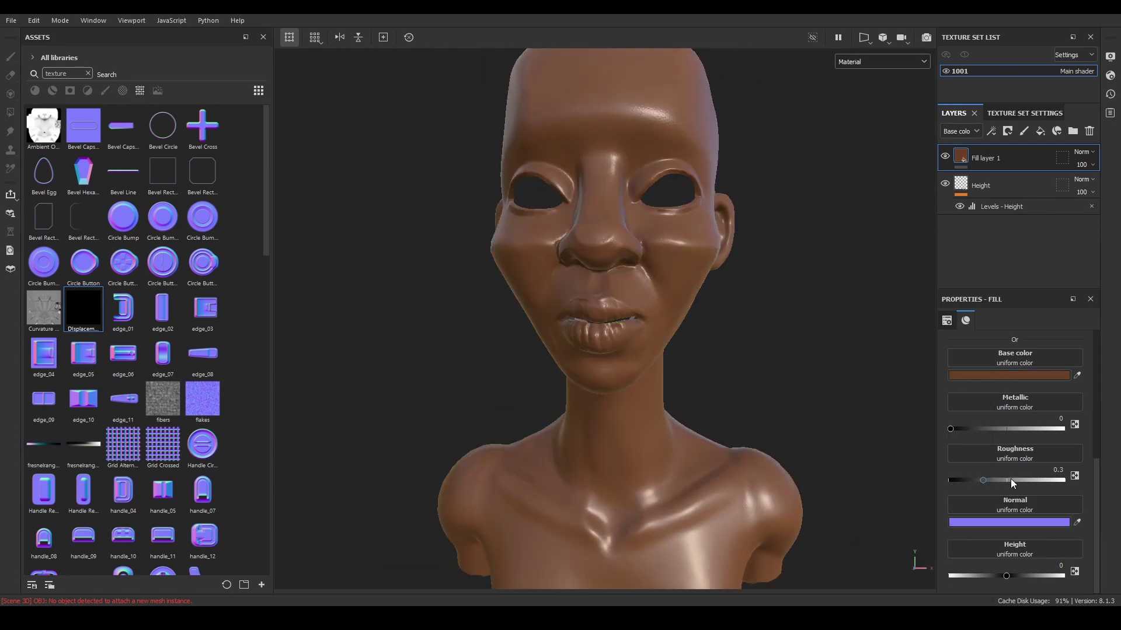
# Rename the brown base Fill layer 1 to ColorBase.
pyautogui.doubleClick(995, 158)
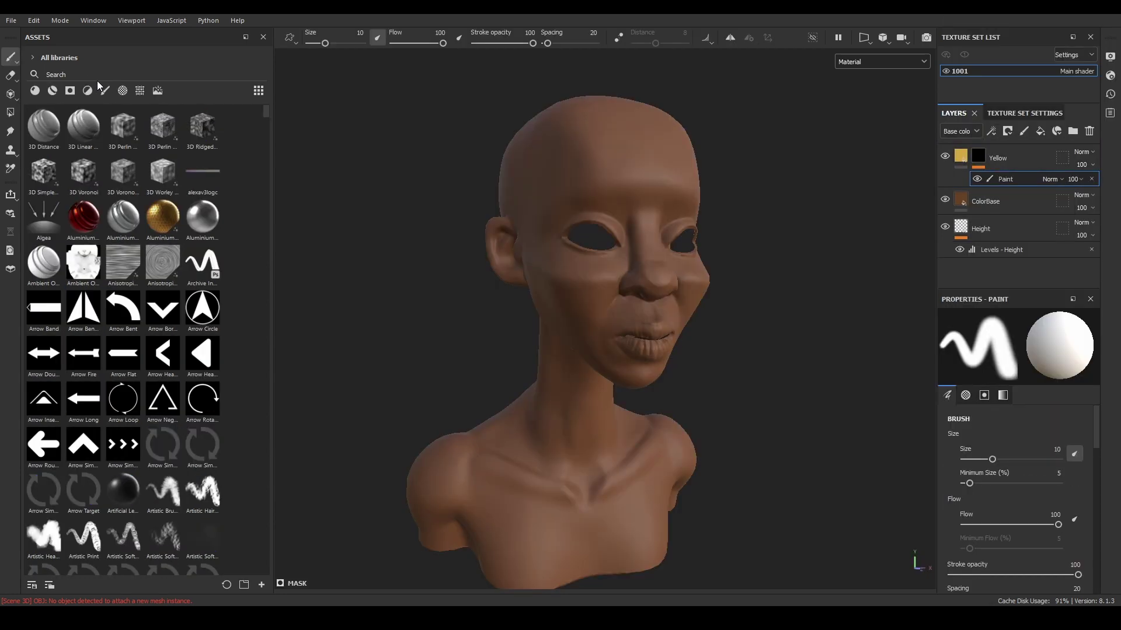
# Paint yellow dirt patches over the forehead, scalp, chin, chest and shoulders.
pyautogui.moveTo(555, 106); pyautogui.dragTo(607, 157)
pyautogui.moveTo(583, 105); pyautogui.dragTo(671, 190)
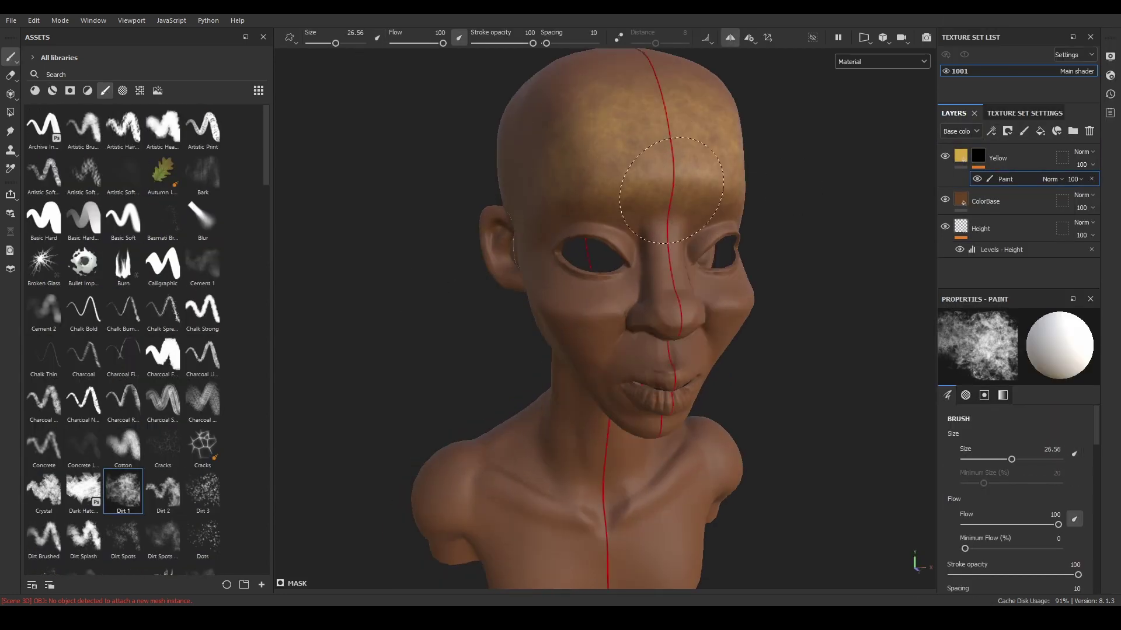
pyautogui.keyDown('ctrl'); pyautogui.moveTo(672, 241); pyautogui.dragTo(657, 240, button='right'); pyautogui.keyUp('ctrl')
pyautogui.keyDown('alt'); pyautogui.moveTo(667, 177); pyautogui.dragTo(593, 220); pyautogui.keyUp('alt')
pyautogui.keyDown('ctrl'); pyautogui.moveTo(592, 220); pyautogui.dragTo(618, 220, button='right'); pyautogui.keyUp('ctrl')
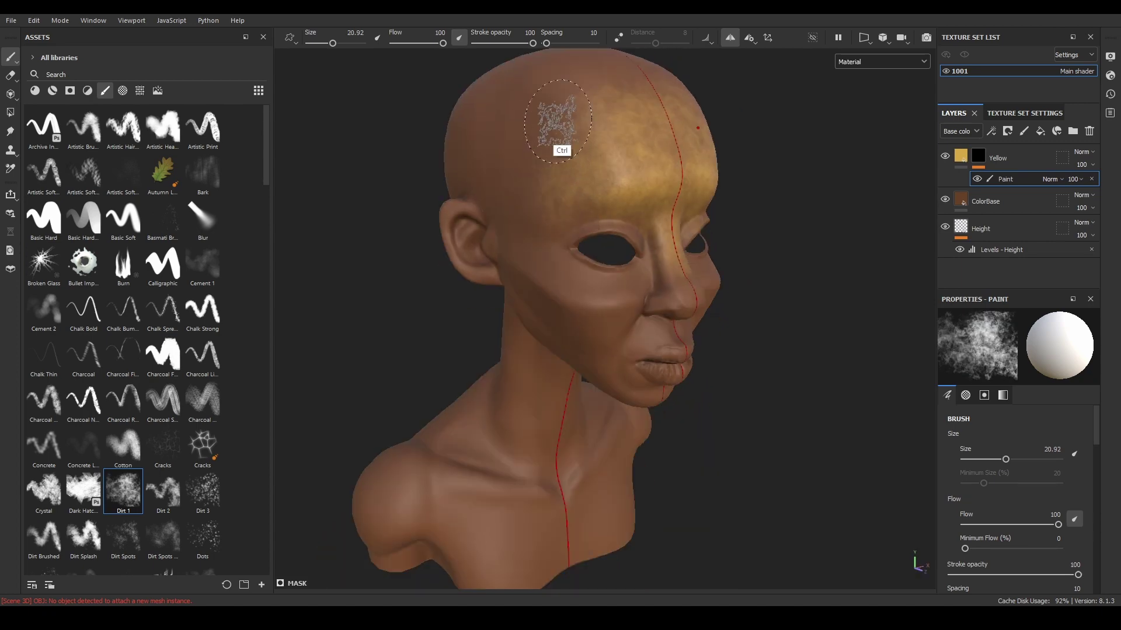
pyautogui.moveTo(560, 148)
pyautogui.mouseDown()
pyautogui.moveTo(583, 117)
pyautogui.moveTo(622, 183)
pyautogui.moveTo(655, 312)
pyautogui.moveTo(636, 332)
pyautogui.mouseUp()
pyautogui.keyDown('alt'); pyautogui.moveTo(637, 333); pyautogui.dragTo(610, 340); pyautogui.keyUp('alt')
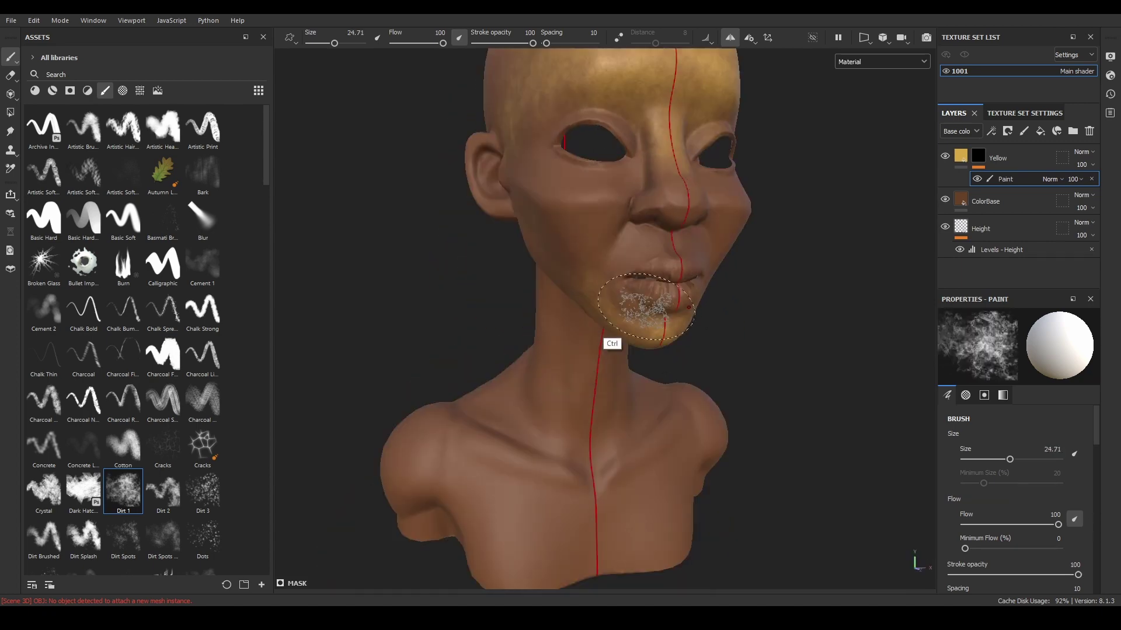
pyautogui.keyDown('ctrl'); pyautogui.moveTo(610, 340); pyautogui.dragTo(602, 340, button='right'); pyautogui.keyUp('ctrl')
pyautogui.moveTo(601, 340)
pyautogui.keyDown('alt'); pyautogui.mouseDown()
pyautogui.moveTo(620, 400)
pyautogui.moveTo(532, 390)
pyautogui.mouseUp(); pyautogui.keyUp('alt')
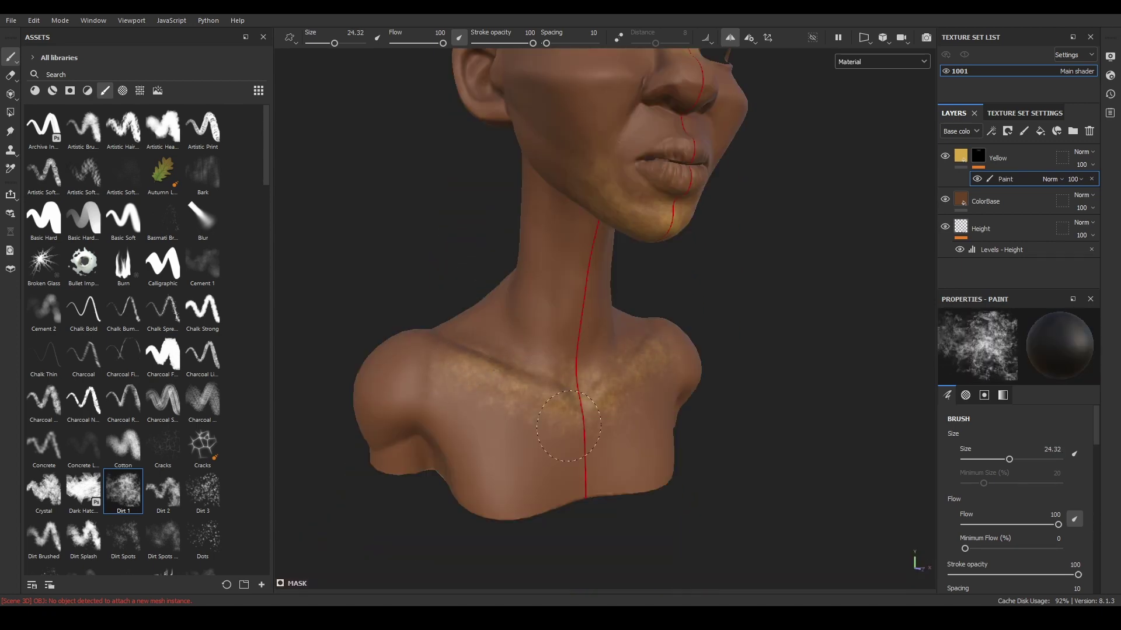
pyautogui.moveTo(569, 426)
pyautogui.keyDown('alt'); pyautogui.mouseDown()
pyautogui.moveTo(518, 430)
pyautogui.moveTo(409, 380)
pyautogui.moveTo(525, 263)
pyautogui.moveTo(550, 263)
pyautogui.moveTo(664, 343)
pyautogui.mouseUp(); pyautogui.keyUp('alt')
# Add a blur filter to the Yellow layer and lower its opacity to 32.
pyautogui.click(1021, 216)
pyautogui.click(1082, 165)
pyautogui.moveTo(1114, 185); pyautogui.dragTo(1081, 184)
pyautogui.click(1005, 194)
pyautogui.press('c')
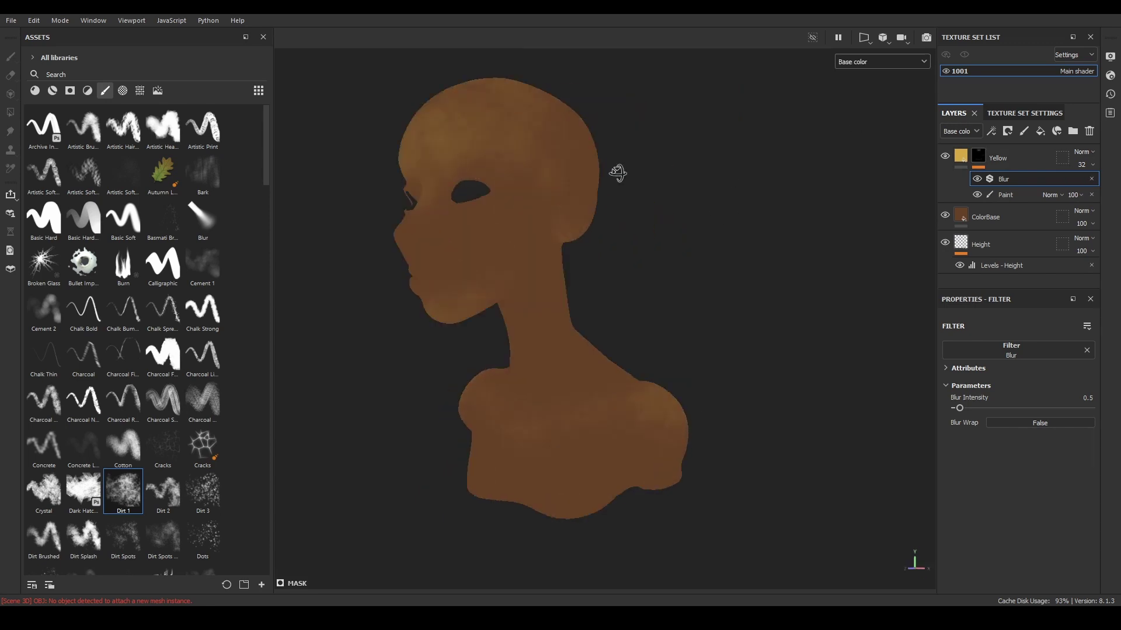
pyautogui.moveTo(616, 171)
pyautogui.keyDown('alt'); pyautogui.mouseDown()
pyautogui.moveTo(788, 203)
pyautogui.moveTo(638, 220)
pyautogui.mouseUp(); pyautogui.keyUp('alt')
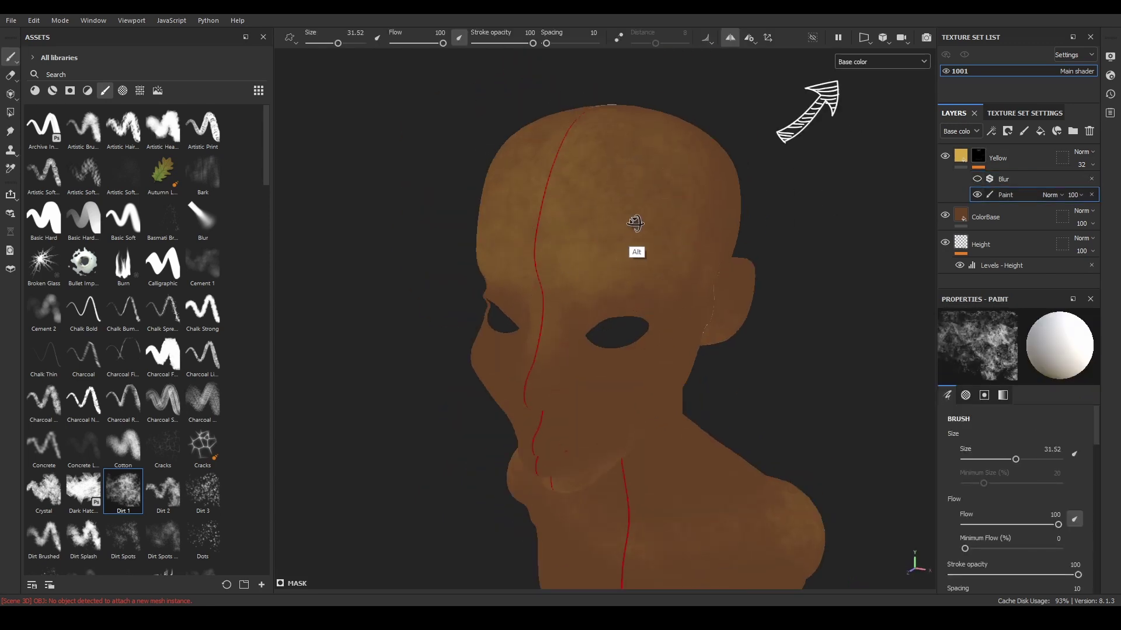
pyautogui.keyDown('alt'); pyautogui.moveTo(573, 258); pyautogui.dragTo(671, 357); pyautogui.keyUp('alt')
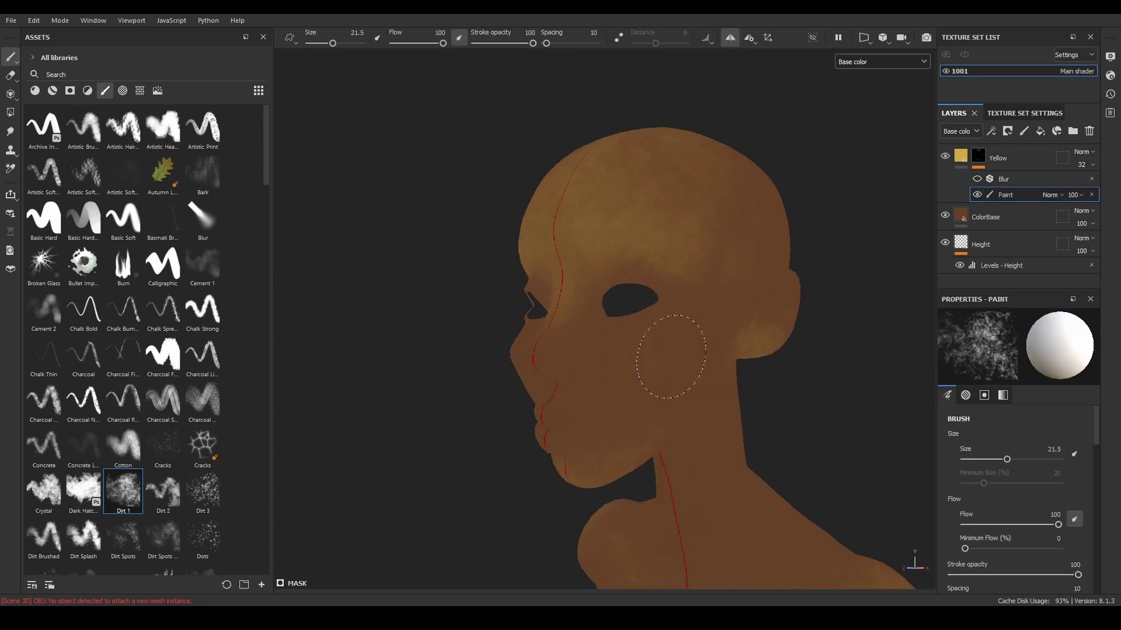
pyautogui.keyDown('alt'); pyautogui.moveTo(825, 276); pyautogui.dragTo(865, 262); pyautogui.keyUp('alt')
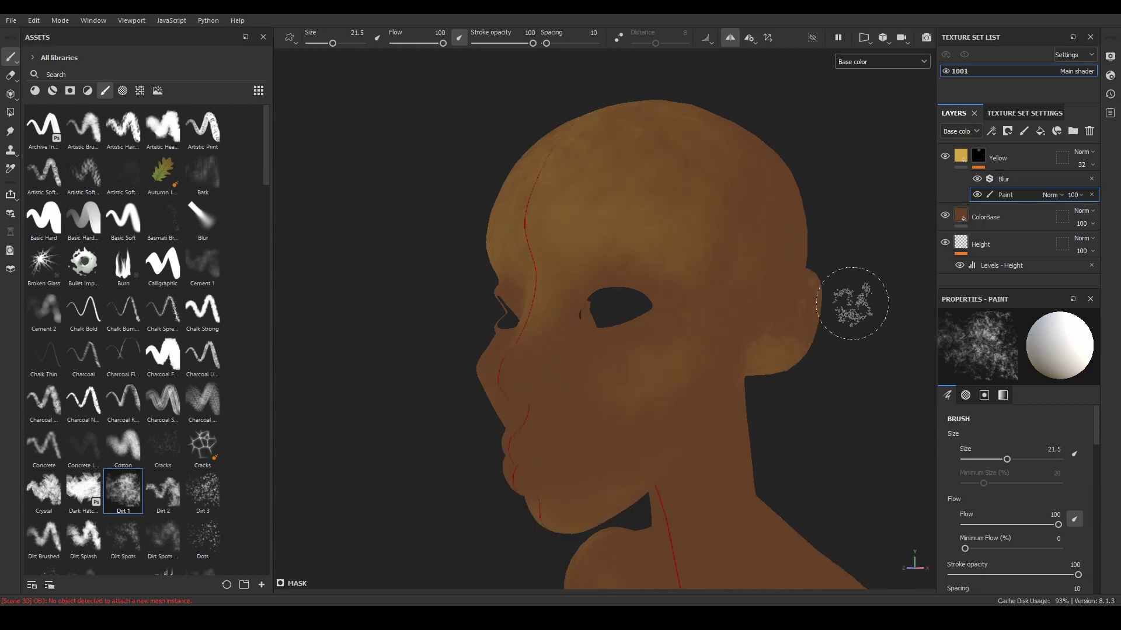
pyautogui.rightClick(978, 155)
# Add a pinkish-red fill layer with a paint effect for cheek and nose blush.
pyautogui.click(1005, 111)
pyautogui.click(1027, 375)
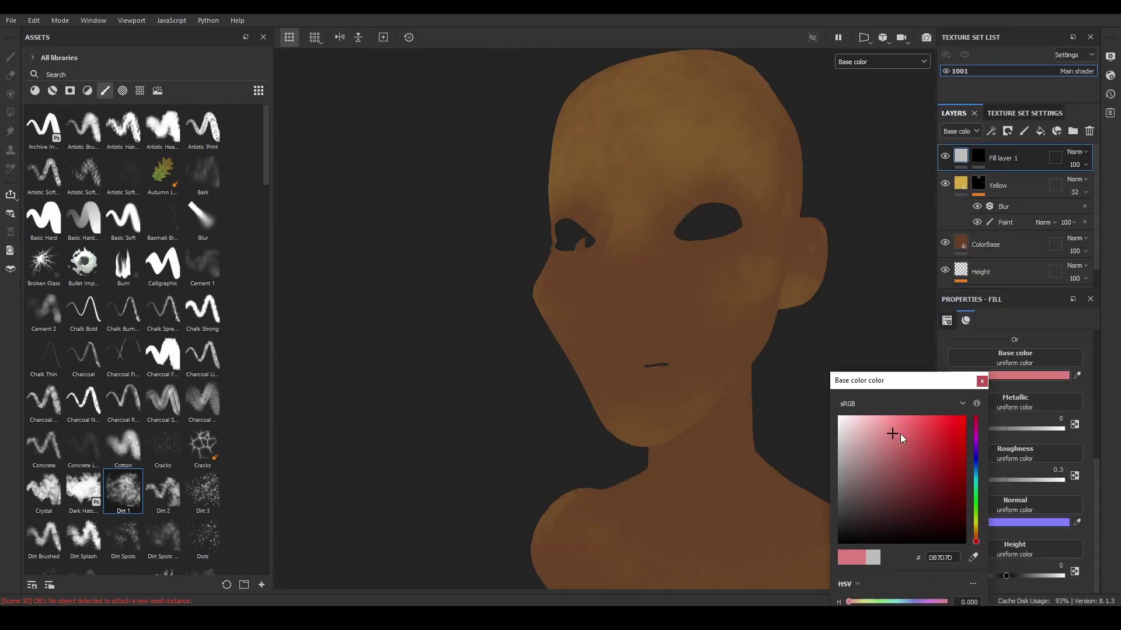
pyautogui.press('p')
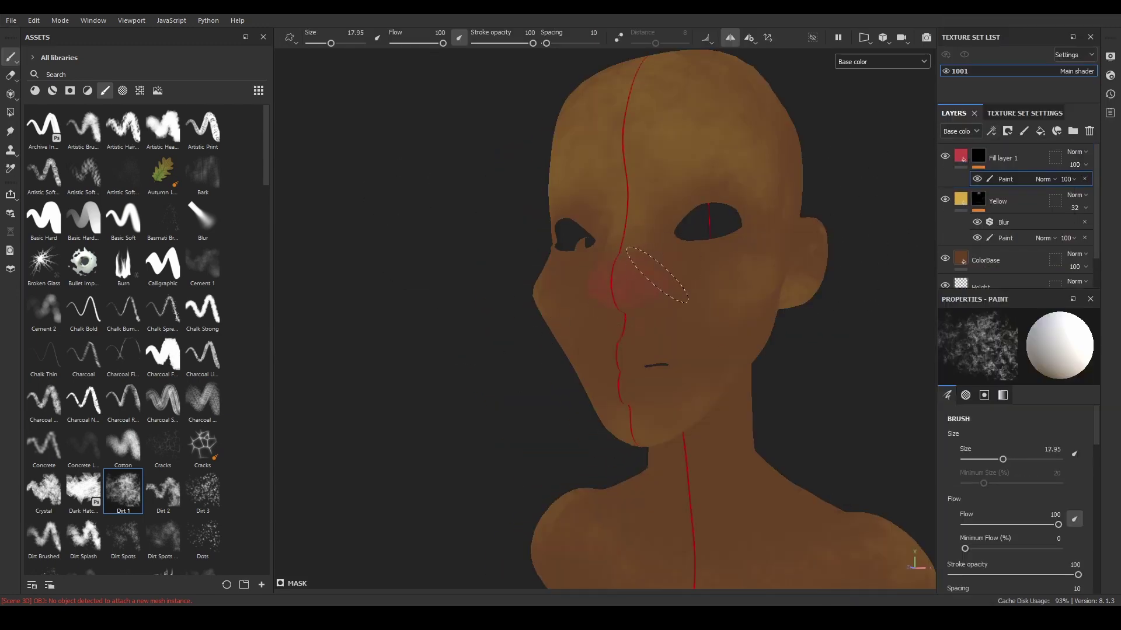
pyautogui.moveTo(671, 281)
pyautogui.keyDown('alt'); pyautogui.mouseDown()
pyautogui.moveTo(720, 296)
pyautogui.moveTo(725, 332)
pyautogui.moveTo(625, 300)
pyautogui.moveTo(668, 270)
pyautogui.moveTo(452, 296)
pyautogui.moveTo(565, 215)
pyautogui.moveTo(475, 292)
pyautogui.moveTo(663, 309)
pyautogui.mouseUp(); pyautogui.keyUp('alt')
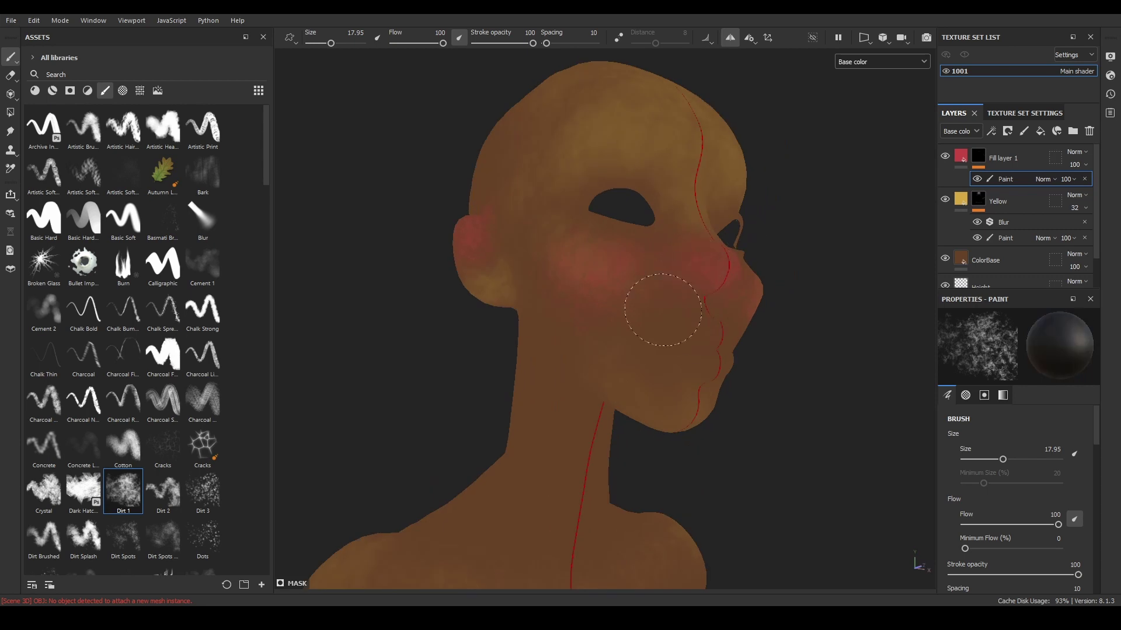
# Blur the red blush at 0.83 and rename the layer RED.
pyautogui.click(1005, 132)
pyautogui.click(980, 397)
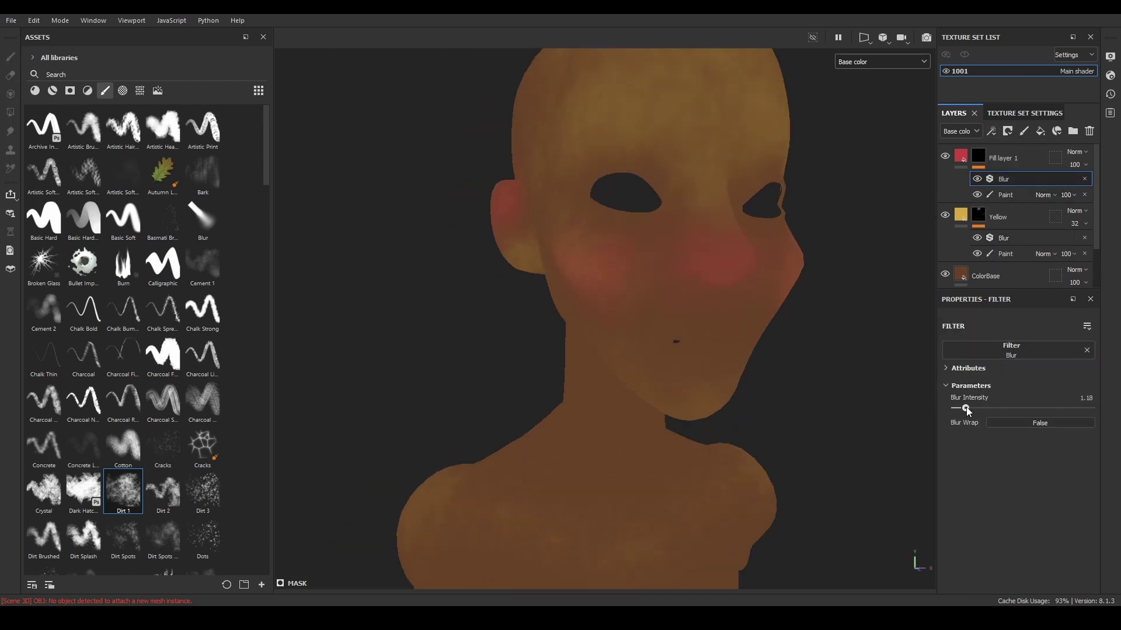
pyautogui.moveTo(959, 408); pyautogui.dragTo(962, 408)
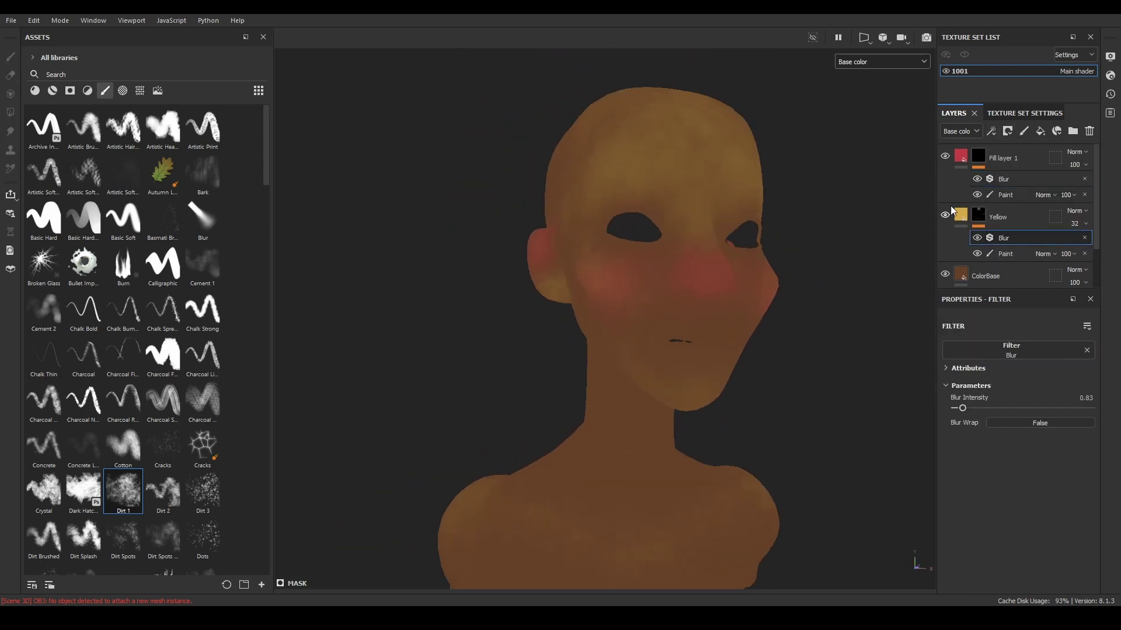
pyautogui.doubleClick(1005, 158)
pyautogui.write('ED')
pyautogui.press('Return')
# Add a blue fill layer named Azul and orbit to tint around eyes and mouth.
pyautogui.click(1040, 130)
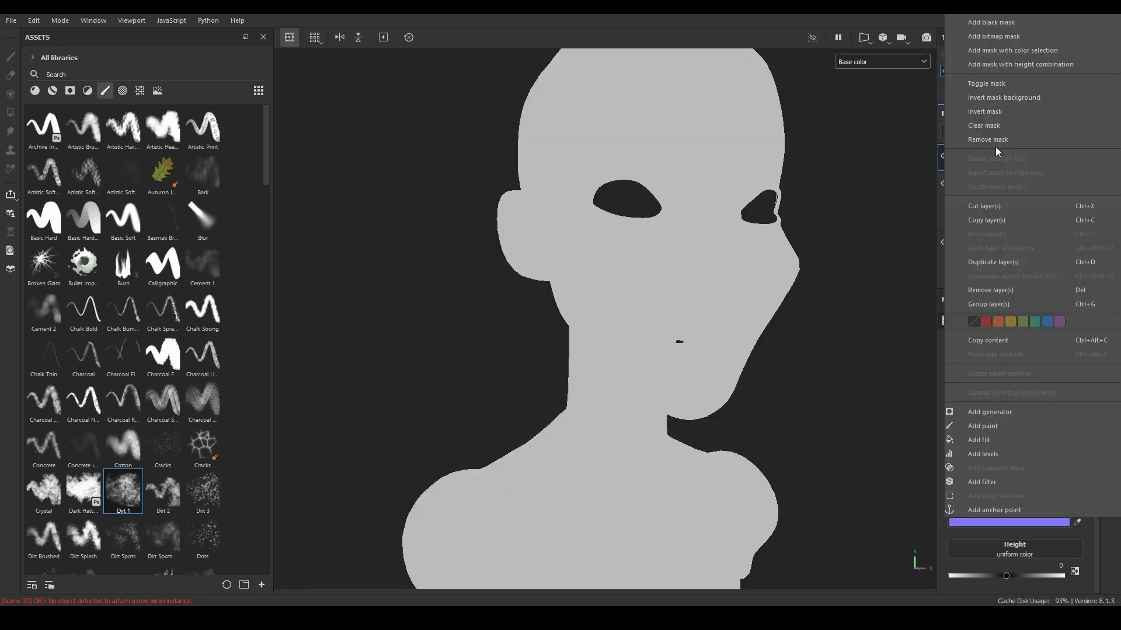
pyautogui.click(1028, 375)
pyautogui.click(974, 435)
pyautogui.click(982, 381)
pyautogui.write('Azul')
pyautogui.press('Return')
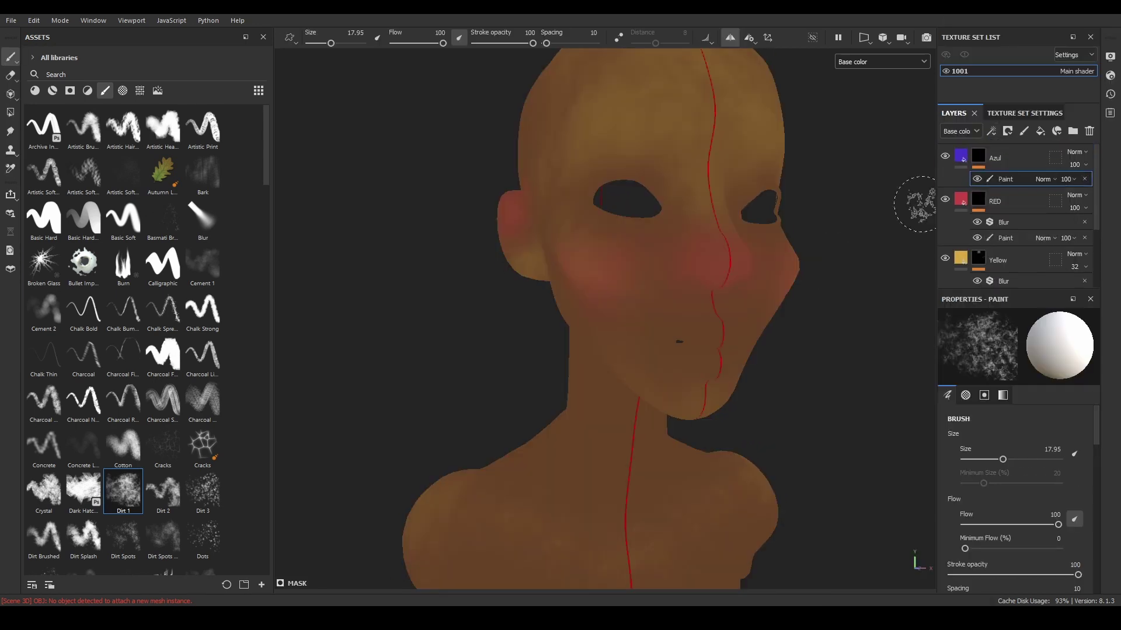
pyautogui.keyDown('alt'); pyautogui.moveTo(698, 337); pyautogui.dragTo(668, 244); pyautogui.keyUp('alt')
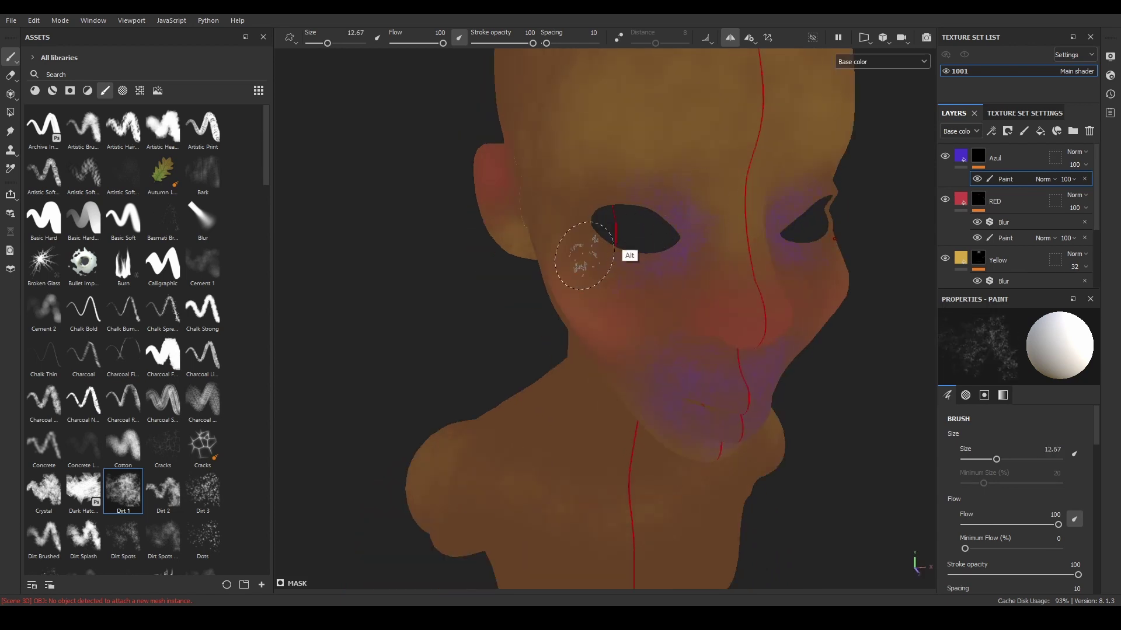
pyautogui.keyDown('alt'); pyautogui.moveTo(583, 255); pyautogui.dragTo(693, 270); pyautogui.keyUp('alt')
# Blur Azul, adjust the colour layers' opacities, and view the flat base colour channel.
pyautogui.click(1007, 131)
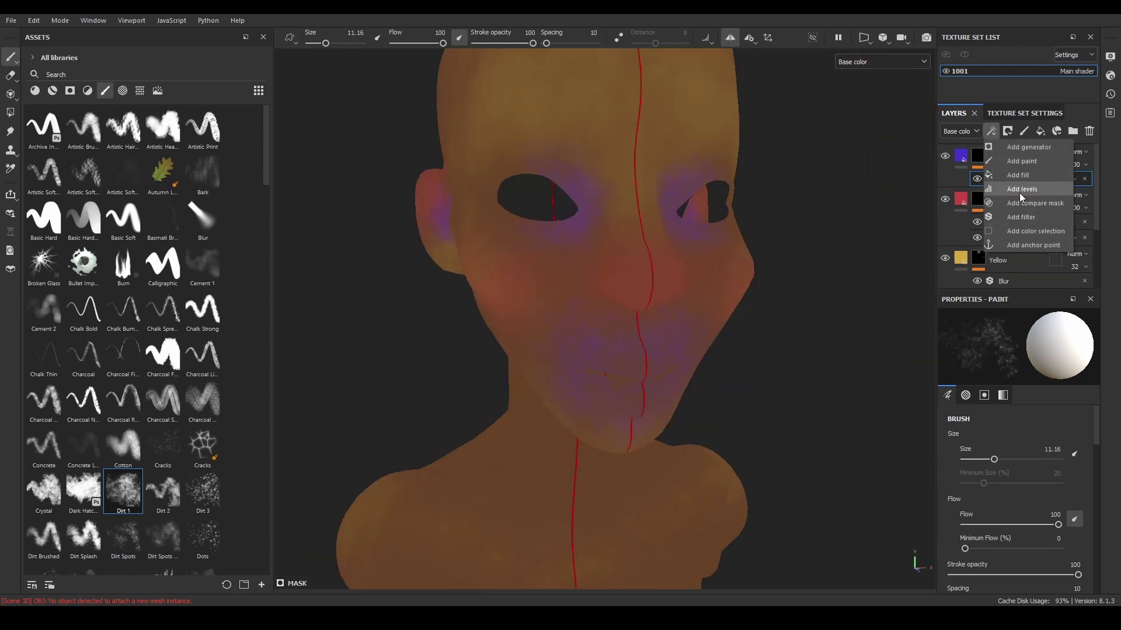
pyautogui.click(1027, 192)
pyautogui.click(995, 385)
pyautogui.rightClick(1080, 157)
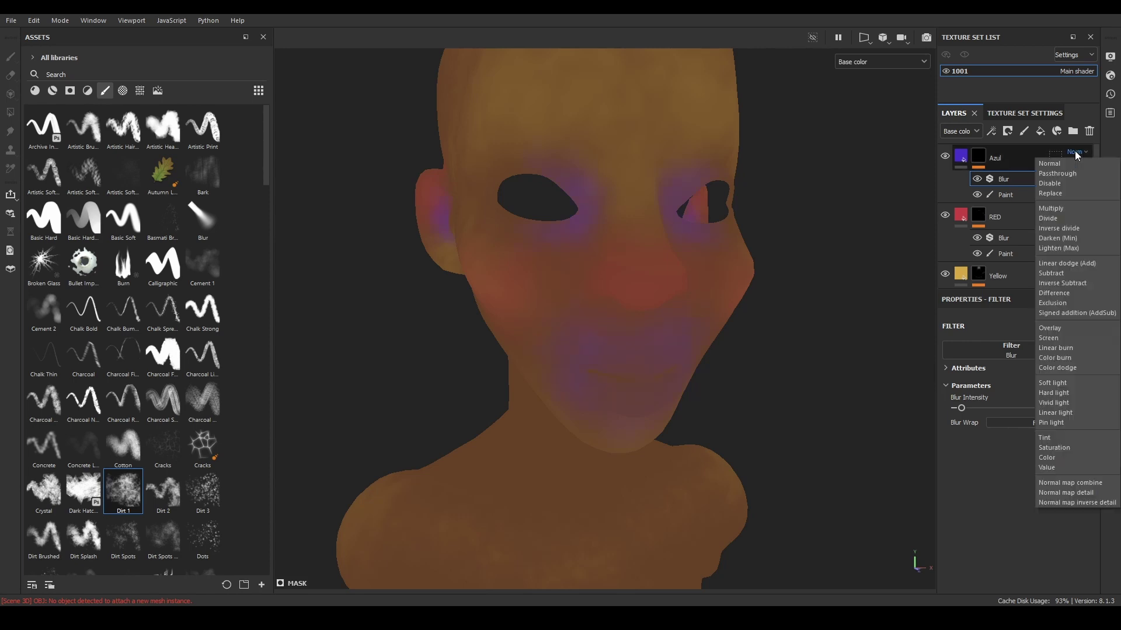
pyautogui.click(1039, 233)
pyautogui.moveTo(1080, 268)
pyautogui.mouseDown()
pyautogui.moveTo(1116, 269)
pyautogui.moveTo(1078, 268)
pyautogui.mouseUp()
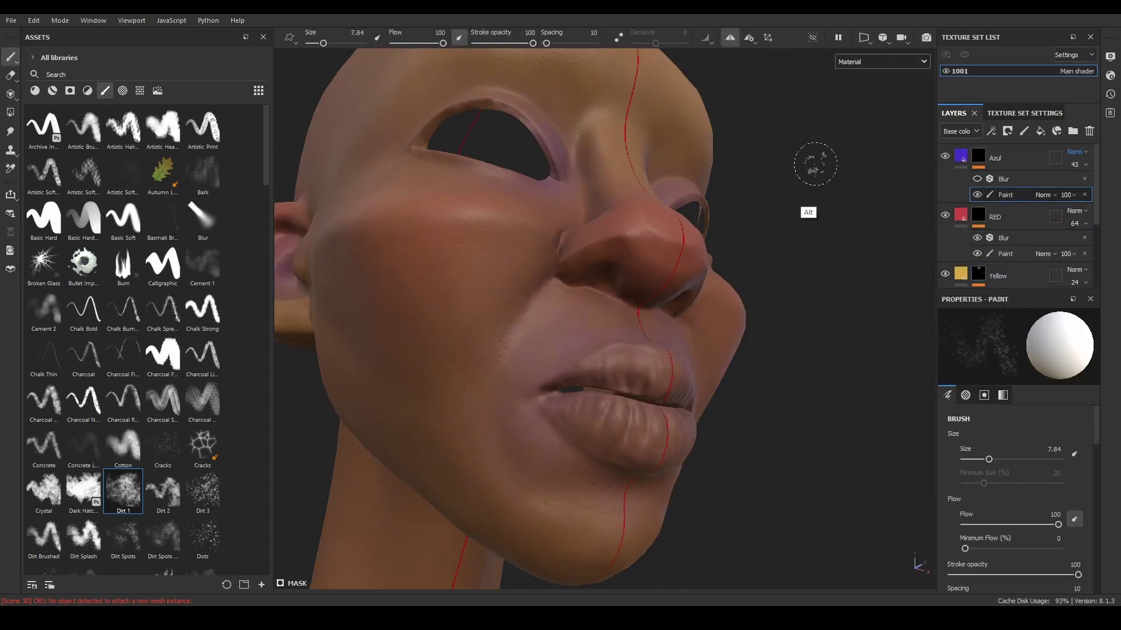
pyautogui.click(881, 62)
pyautogui.click(864, 135)
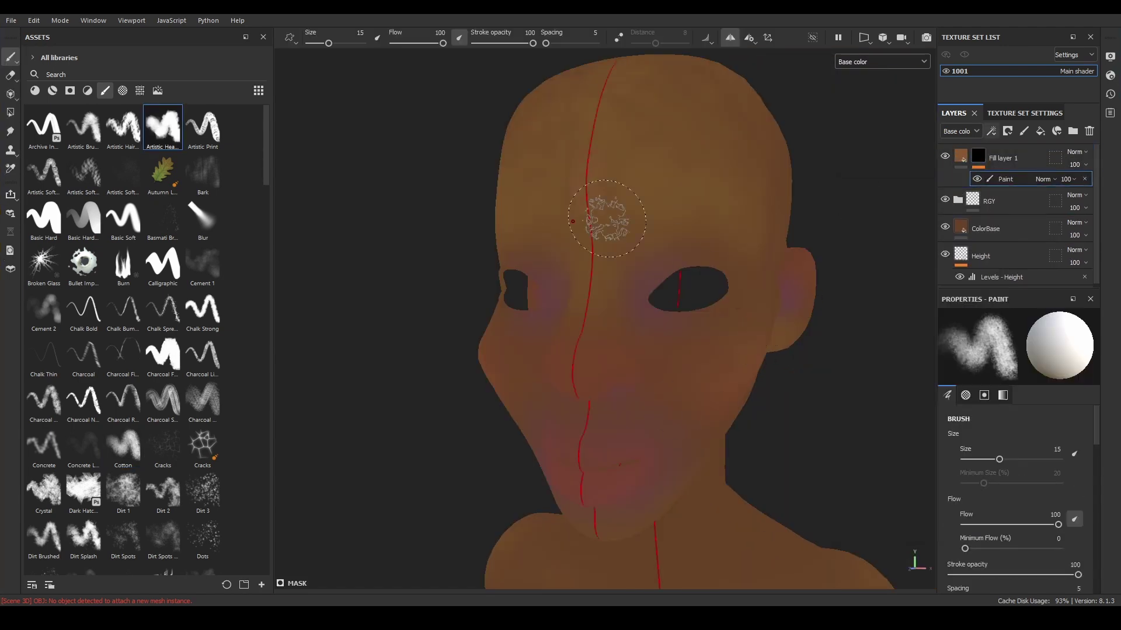
# Paint the lighter warm skin tone over the head's sides and face with a slightly smaller Artistic Heavy brush.
pyautogui.keyDown('alt'); pyautogui.moveTo(717, 147); pyautogui.dragTo(561, 340); pyautogui.keyUp('alt')
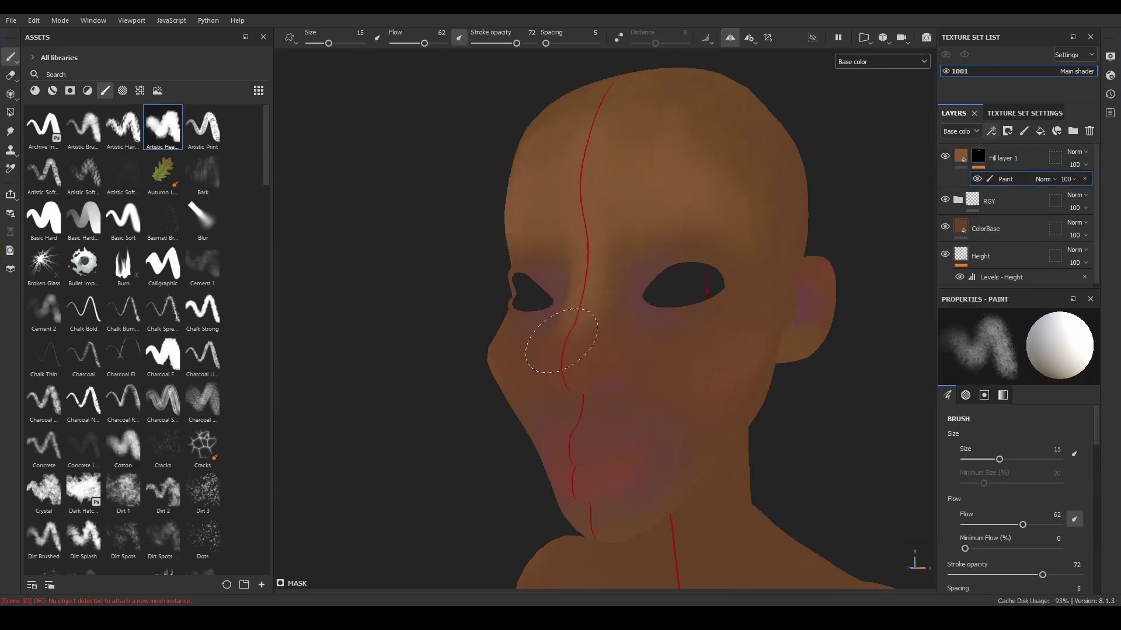
pyautogui.moveTo(689, 170)
pyautogui.keyDown('alt'); pyautogui.mouseDown()
pyautogui.moveTo(630, 318)
pyautogui.moveTo(638, 249)
pyautogui.mouseUp(); pyautogui.keyUp('alt')
pyautogui.keyDown('alt'); pyautogui.moveTo(738, 187); pyautogui.dragTo(688, 415, button='right'); pyautogui.keyUp('alt')
pyautogui.moveTo(689, 415)
pyautogui.keyDown('alt'); pyautogui.mouseDown()
pyautogui.moveTo(712, 263)
pyautogui.moveTo(718, 288)
pyautogui.moveTo(625, 338)
pyautogui.mouseUp(); pyautogui.keyUp('alt')
pyautogui.keyDown('alt'); pyautogui.moveTo(625, 338); pyautogui.dragTo(692, 286, button='right'); pyautogui.keyUp('alt')
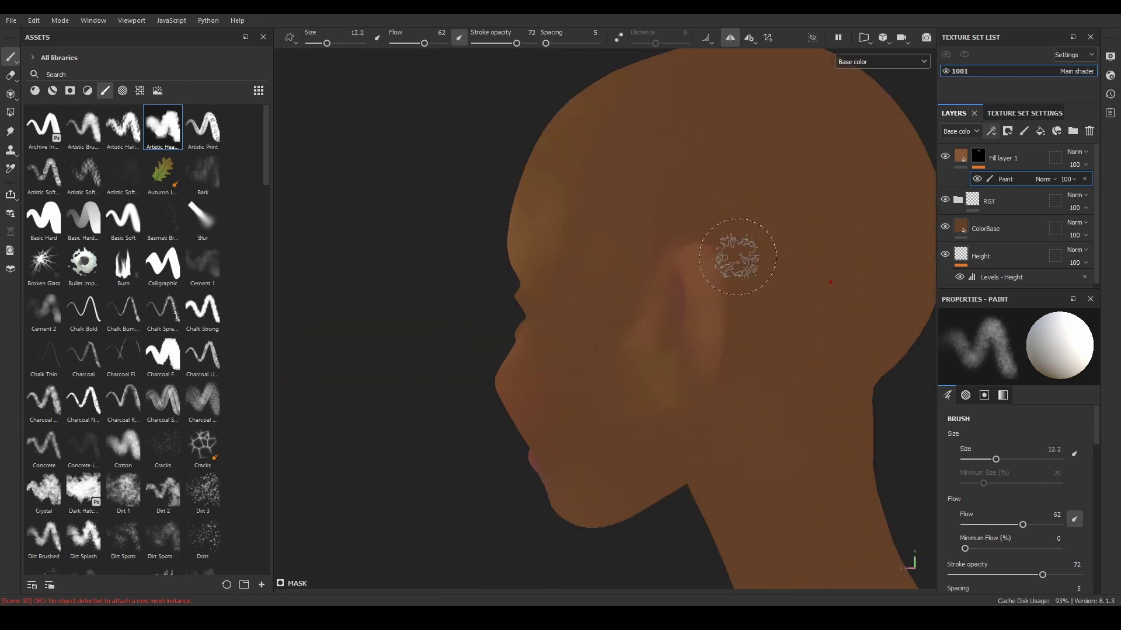
pyautogui.keyDown('alt'); pyautogui.moveTo(738, 257); pyautogui.dragTo(676, 268); pyautogui.keyUp('alt')
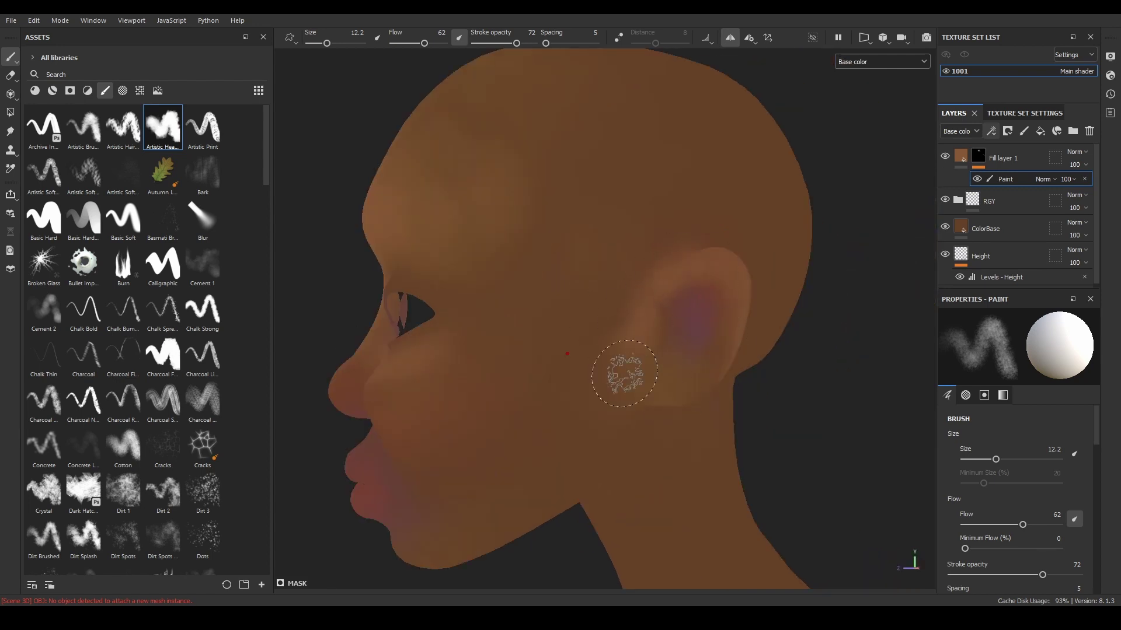
pyautogui.moveTo(644, 396)
pyautogui.keyDown('alt'); pyautogui.mouseDown()
pyautogui.moveTo(733, 375)
pyautogui.moveTo(684, 390)
pyautogui.mouseUp(); pyautogui.keyUp('alt')
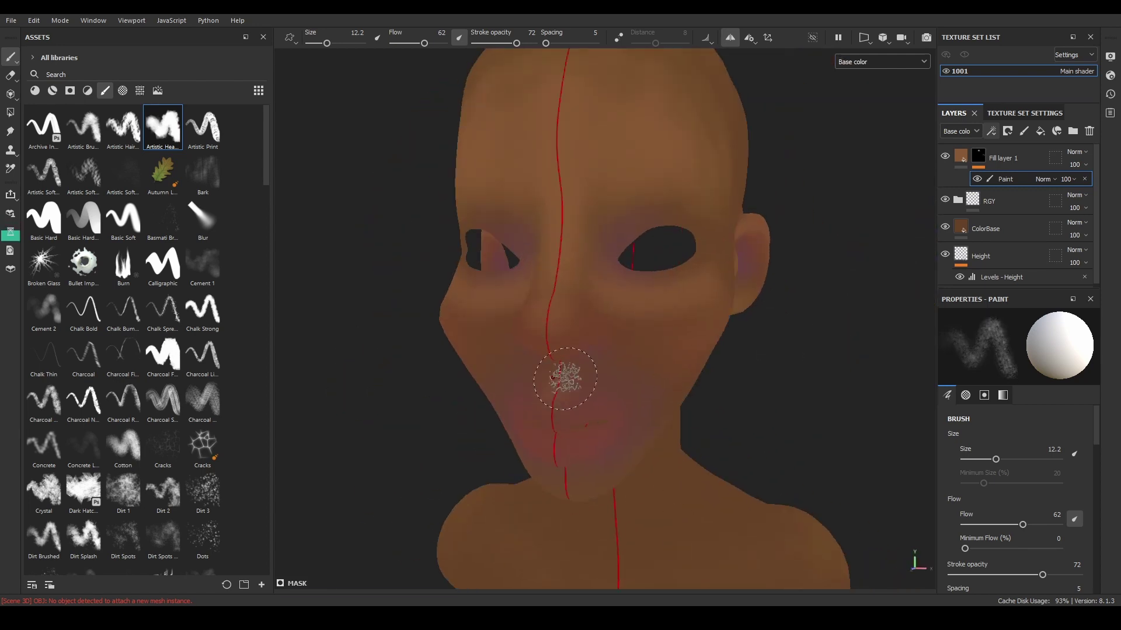
pyautogui.keyDown('alt'); pyautogui.moveTo(565, 378); pyautogui.dragTo(435, 197); pyautogui.keyUp('alt')
# Enlarge the brush and paint the lighter tone over the neck, shoulders, chin and lips.
pyautogui.moveTo(577, 227)
pyautogui.keyDown('alt'); pyautogui.mouseDown()
pyautogui.moveTo(740, 275)
pyautogui.moveTo(567, 366)
pyautogui.moveTo(552, 395)
pyautogui.mouseUp(); pyautogui.keyUp('alt')
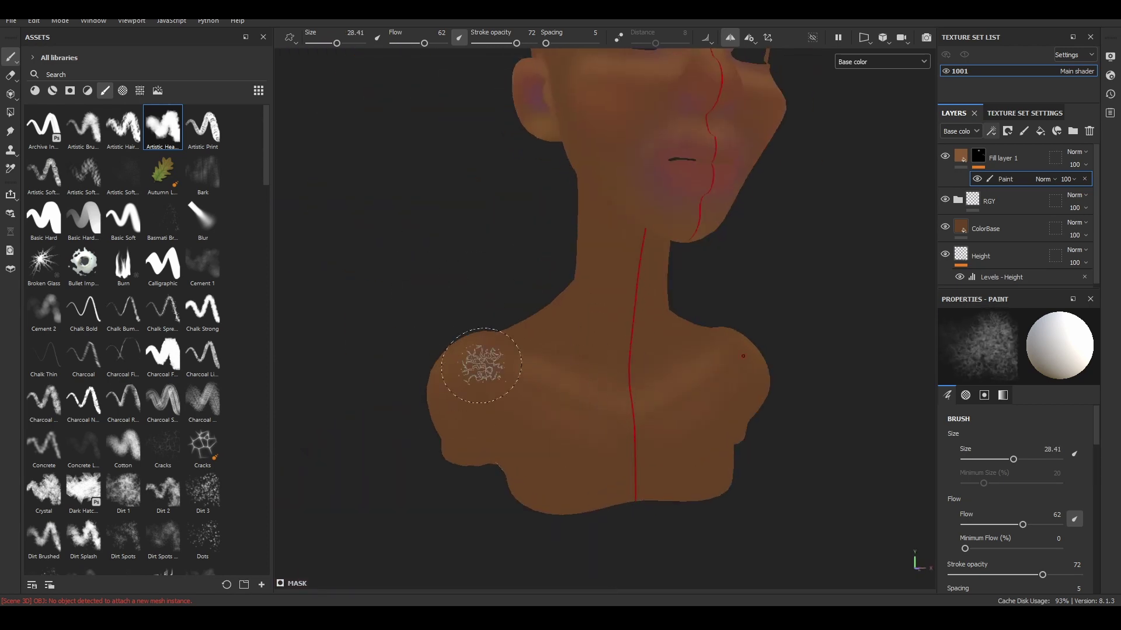
pyautogui.moveTo(481, 366)
pyautogui.keyDown('alt'); pyautogui.mouseDown()
pyautogui.moveTo(450, 362)
pyautogui.moveTo(401, 305)
pyautogui.moveTo(483, 408)
pyautogui.moveTo(438, 428)
pyautogui.moveTo(525, 475)
pyautogui.moveTo(538, 274)
pyautogui.moveTo(583, 333)
pyautogui.moveTo(645, 275)
pyautogui.mouseUp(); pyautogui.keyUp('alt')
pyautogui.moveTo(713, 302)
pyautogui.keyDown('alt'); pyautogui.mouseDown()
pyautogui.moveTo(607, 476)
pyautogui.moveTo(681, 320)
pyautogui.mouseUp(); pyautogui.keyUp('alt')
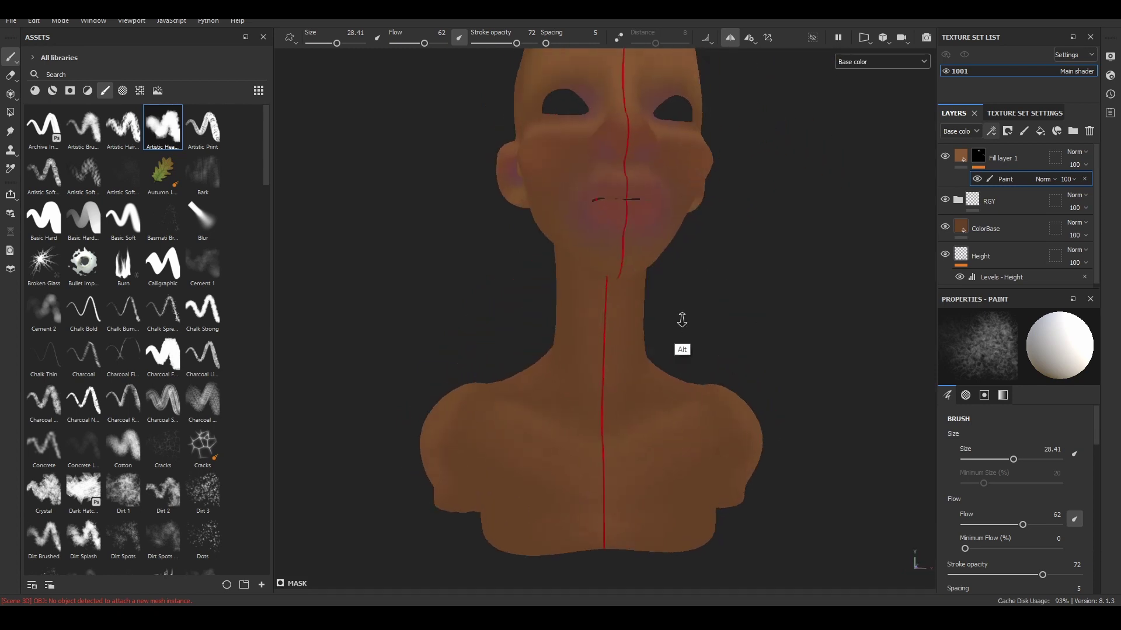
pyautogui.moveTo(680, 320)
pyautogui.keyDown('alt'); pyautogui.mouseDown(button='right')
pyautogui.moveTo(602, 300)
pyautogui.moveTo(728, 306)
pyautogui.mouseUp(button='right'); pyautogui.keyUp('alt')
pyautogui.moveTo(728, 305)
pyautogui.keyDown('alt'); pyautogui.mouseDown()
pyautogui.moveTo(576, 408)
pyautogui.moveTo(646, 393)
pyautogui.mouseUp(); pyautogui.keyUp('alt')
pyautogui.keyDown('alt'); pyautogui.moveTo(645, 393); pyautogui.dragTo(567, 353, button='right'); pyautogui.keyUp('alt')
pyautogui.keyDown('alt'); pyautogui.moveTo(568, 354); pyautogui.dragTo(595, 380); pyautogui.keyUp('alt')
pyautogui.keyDown('alt'); pyautogui.moveTo(596, 380); pyautogui.dragTo(578, 350, button='right'); pyautogui.keyUp('alt')
# Add a Blur filter to the LightColor fill layer, then add a new fill layer on top.
pyautogui.click(1002, 158)
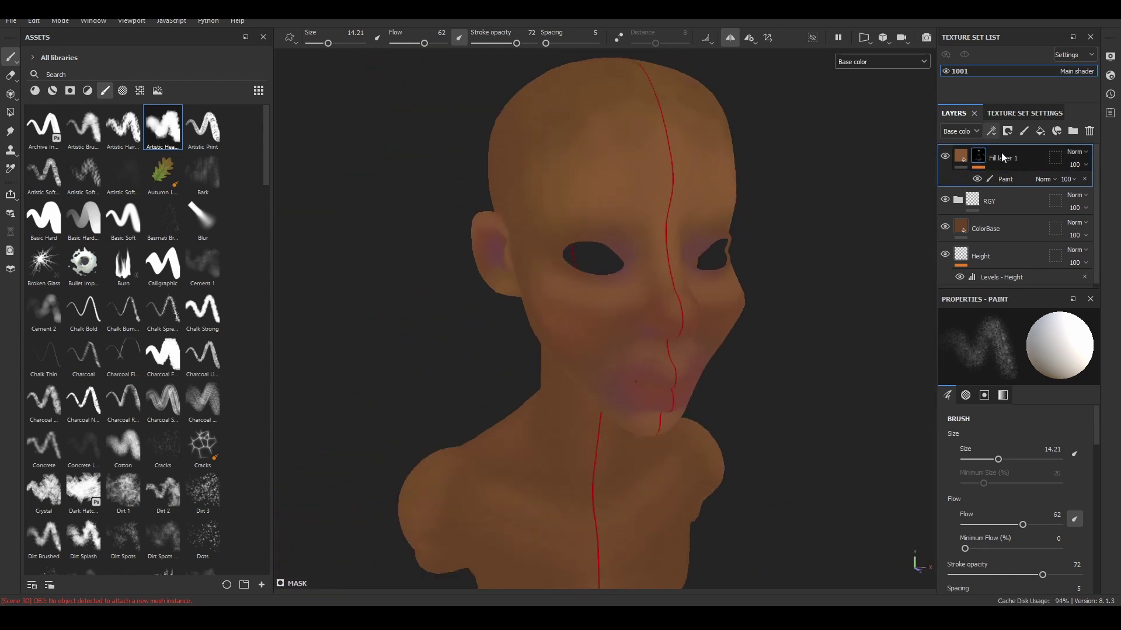
pyautogui.click(992, 130)
pyautogui.moveTo(671, 262)
pyautogui.keyDown('alt'); pyautogui.mouseDown(button='right')
pyautogui.moveTo(605, 270)
pyautogui.moveTo(672, 275)
pyautogui.mouseUp(button='right'); pyautogui.keyUp('alt')
pyautogui.moveTo(671, 275)
pyautogui.keyDown('alt'); pyautogui.mouseDown()
pyautogui.moveTo(731, 276)
pyautogui.moveTo(821, 237)
pyautogui.mouseUp(); pyautogui.keyUp('alt')
pyautogui.moveTo(821, 237)
pyautogui.keyDown('alt'); pyautogui.mouseDown(button='right')
pyautogui.moveTo(738, 257)
pyautogui.moveTo(768, 262)
pyautogui.mouseUp(button='right'); pyautogui.keyUp('alt')
pyautogui.click(1040, 131)
# Give the new fill a Cavity Rust smart mask with lowered Global Balance.
pyautogui.click(70, 91)
pyautogui.moveTo(43, 128); pyautogui.dragTo(992, 157)
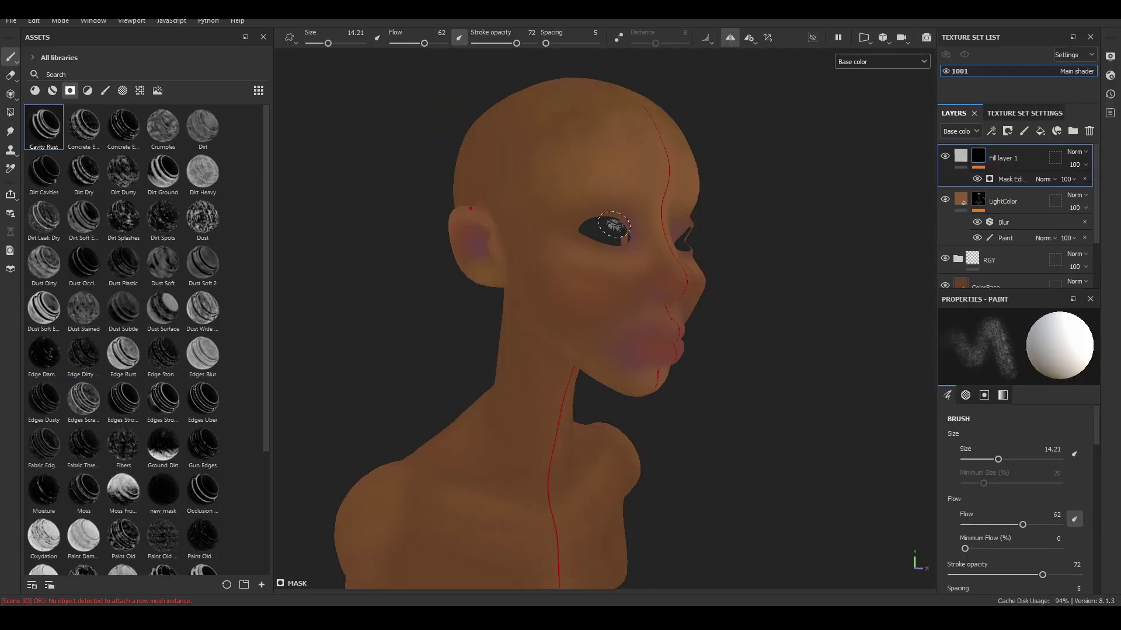
pyautogui.keyDown('alt'); pyautogui.moveTo(719, 261); pyautogui.dragTo(686, 281); pyautogui.keyUp('alt')
pyautogui.keyDown('alt'); pyautogui.moveTo(686, 280); pyautogui.dragTo(1085, 306, button='right'); pyautogui.keyUp('alt')
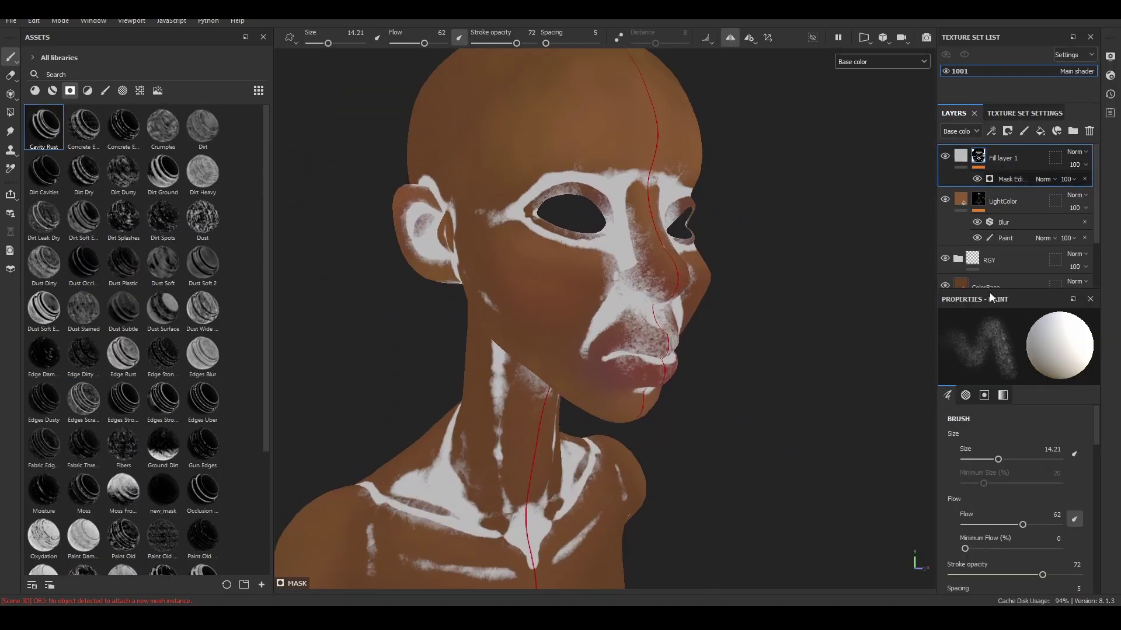
pyautogui.click(1010, 179)
pyautogui.moveTo(1026, 449); pyautogui.dragTo(978, 448)
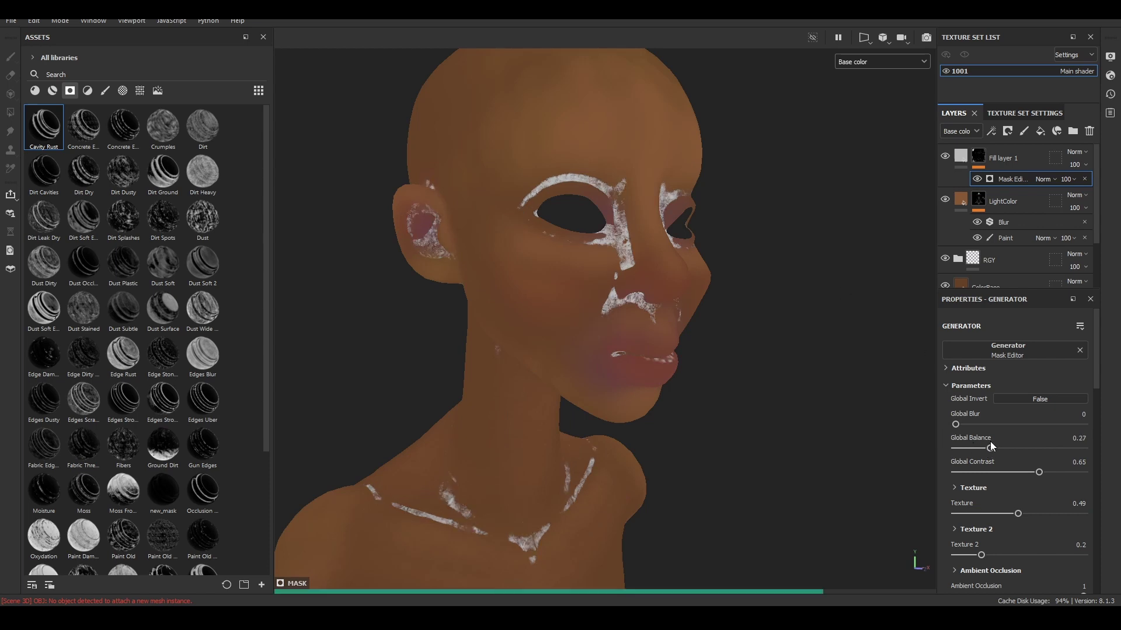
# Set the fill to Multiply with color 322525, rename it BlackMask, and lower opacity to 32.
pyautogui.click(1077, 151)
pyautogui.click(992, 192)
pyautogui.click(961, 156)
pyautogui.click(1039, 376)
pyautogui.click(881, 324)
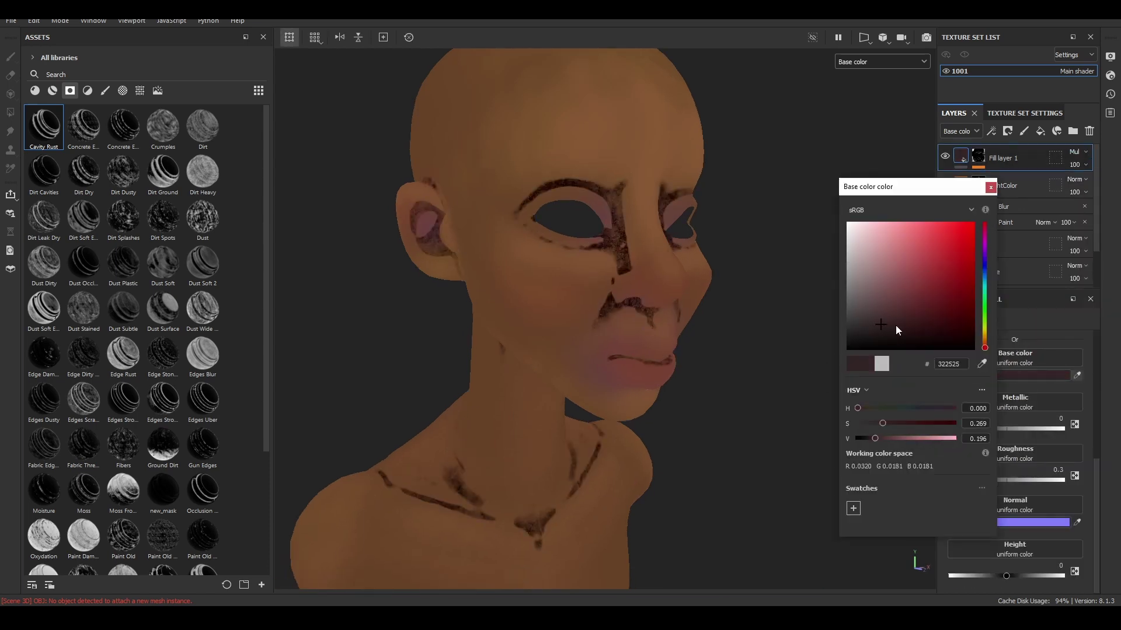
pyautogui.doubleClick(1011, 156)
pyautogui.write('BlackMask')
pyautogui.click(1077, 164)
pyautogui.moveTo(1092, 186); pyautogui.dragTo(1078, 187)
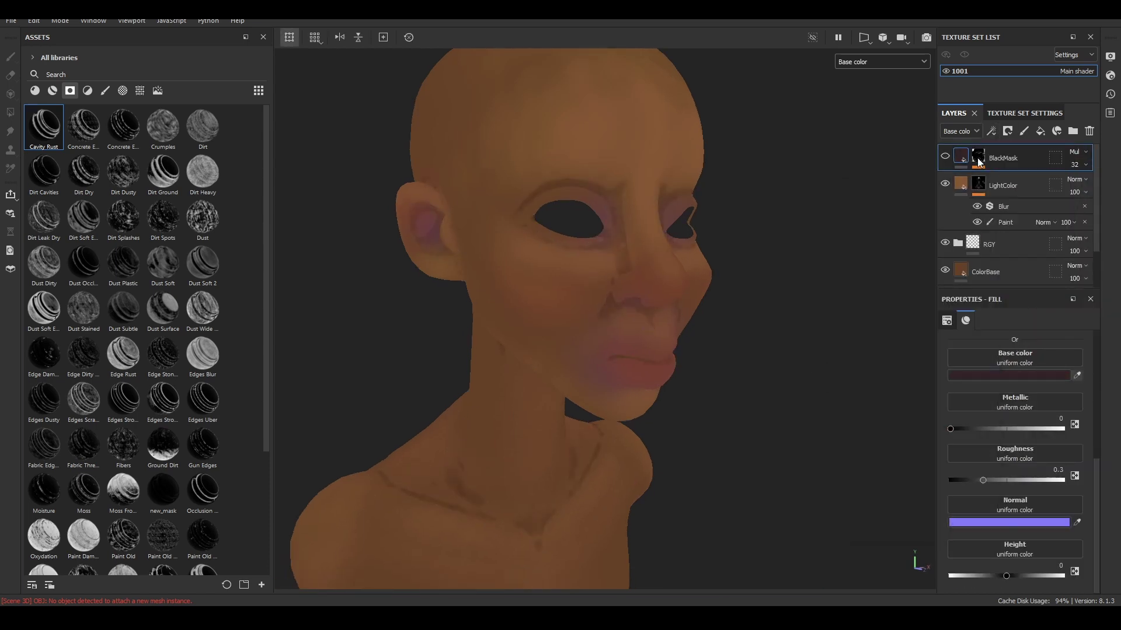
# Add a 1.32 Blur to BlackMask's mask and start painting on it.
pyautogui.click(979, 162)
pyautogui.click(1008, 130)
pyautogui.click(1016, 193)
pyautogui.click(1011, 350)
pyautogui.moveTo(957, 409); pyautogui.dragTo(967, 412)
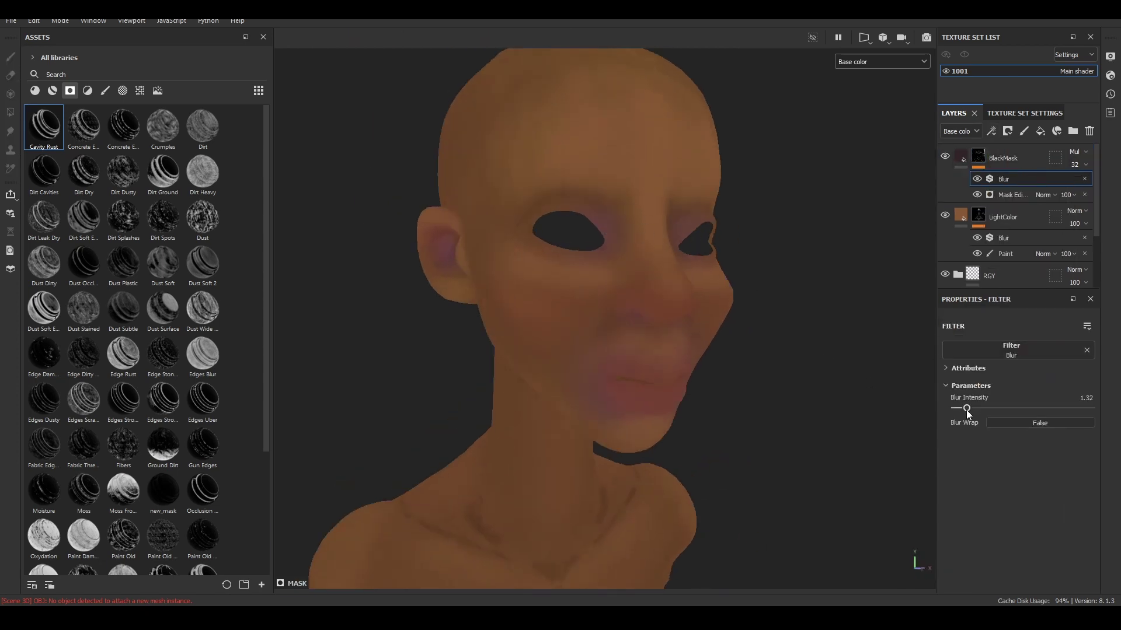
pyautogui.keyDown('alt'); pyautogui.moveTo(679, 312); pyautogui.dragTo(724, 367); pyautogui.keyUp('alt')
pyautogui.press('1')
pyautogui.scroll(2, 805, 230)
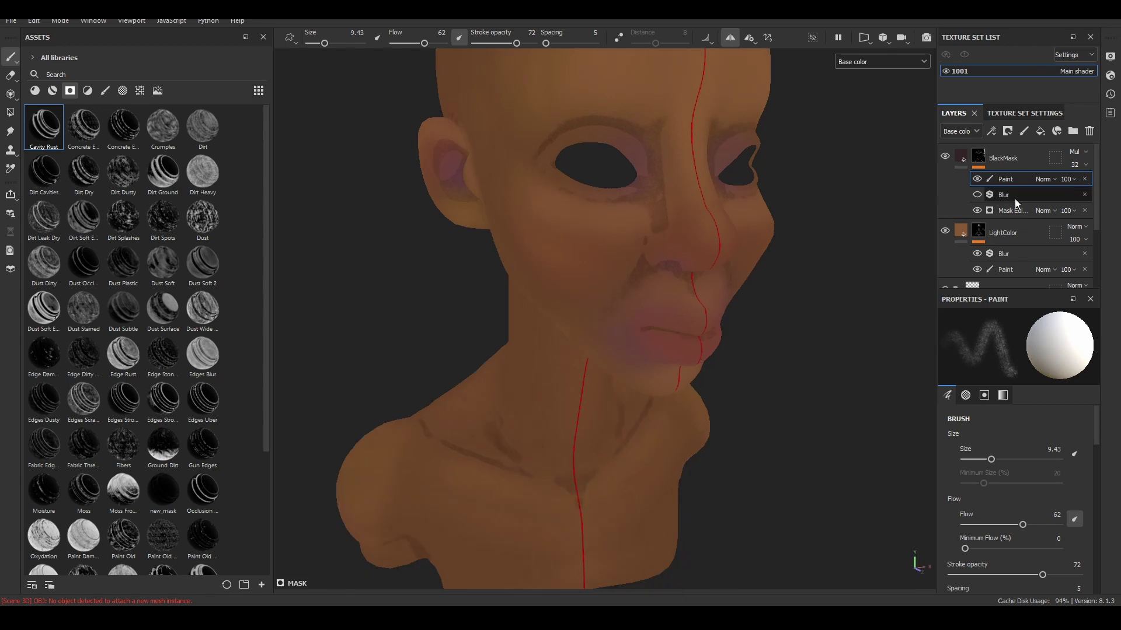
pyautogui.scroll(-3, 600, 208)
pyautogui.scroll(4, 524, 364)
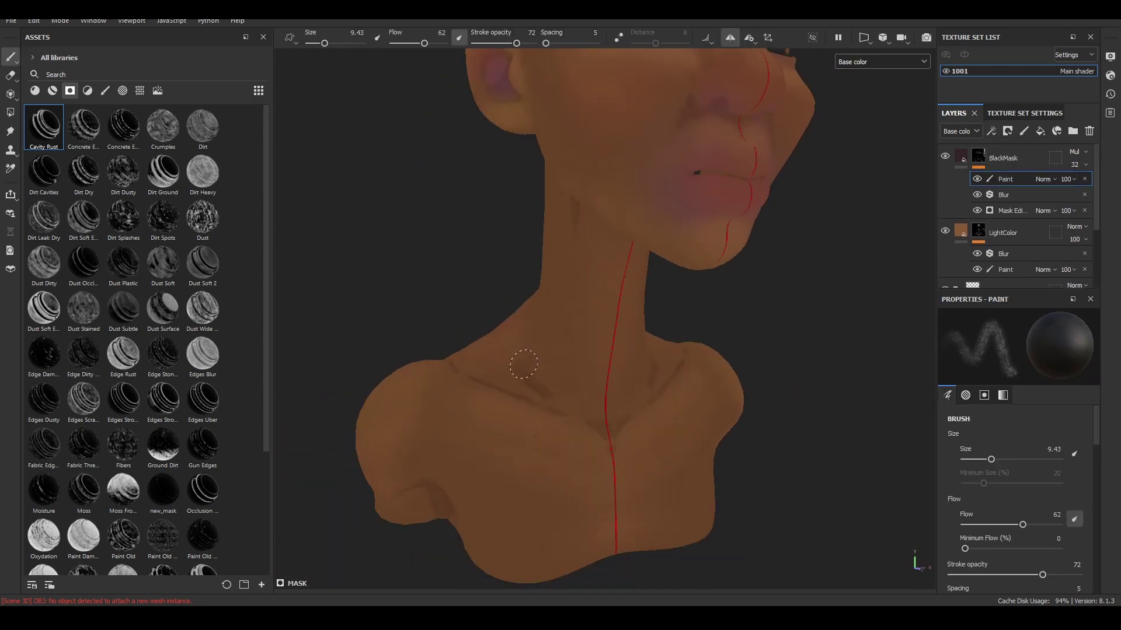
# Orbit around the head to review the darkened cavities from side and front views.
pyautogui.keyDown('alt'); pyautogui.moveTo(523, 365); pyautogui.dragTo(582, 245); pyautogui.keyUp('alt')
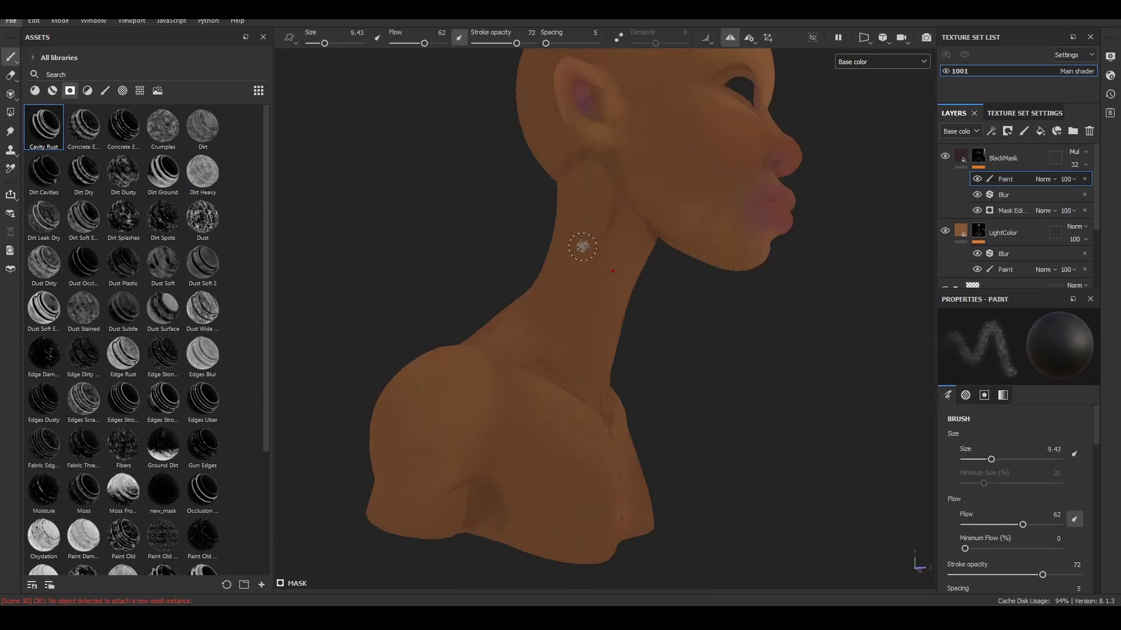
pyautogui.moveTo(582, 201)
pyautogui.keyDown('alt'); pyautogui.mouseDown()
pyautogui.moveTo(600, 225)
pyautogui.moveTo(630, 196)
pyautogui.moveTo(551, 282)
pyautogui.mouseUp(); pyautogui.keyUp('alt')
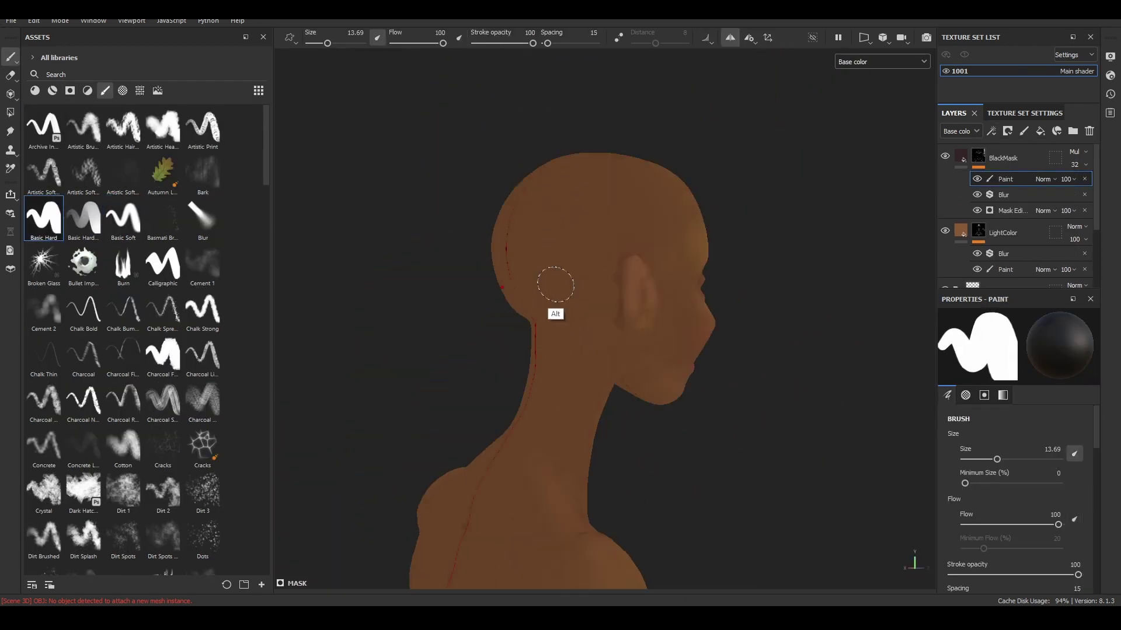
pyautogui.keyDown('alt'); pyautogui.moveTo(550, 283); pyautogui.dragTo(736, 470, button='middle'); pyautogui.keyUp('alt')
pyautogui.scroll(3, 607, 358)
pyautogui.moveTo(607, 357)
pyautogui.keyDown('alt'); pyautogui.mouseDown()
pyautogui.moveTo(424, 335)
pyautogui.moveTo(608, 381)
pyautogui.moveTo(426, 375)
pyautogui.moveTo(646, 358)
pyautogui.moveTo(423, 368)
pyautogui.moveTo(591, 230)
pyautogui.moveTo(528, 318)
pyautogui.moveTo(538, 253)
pyautogui.moveTo(494, 360)
pyautogui.moveTo(591, 363)
pyautogui.mouseUp(); pyautogui.keyUp('alt')
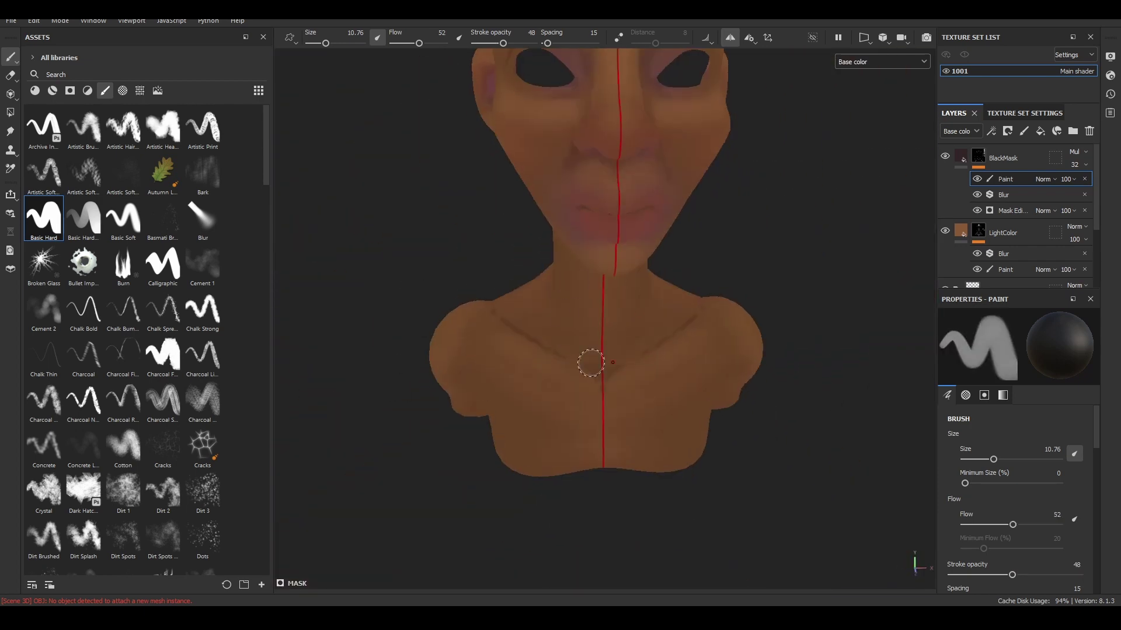
pyautogui.scroll(-3, 704, 371)
pyautogui.scroll(5, 753, 332)
pyautogui.keyDown('alt'); pyautogui.moveTo(753, 333); pyautogui.dragTo(817, 292); pyautogui.keyUp('alt')
pyautogui.scroll(-3, 1015, 234)
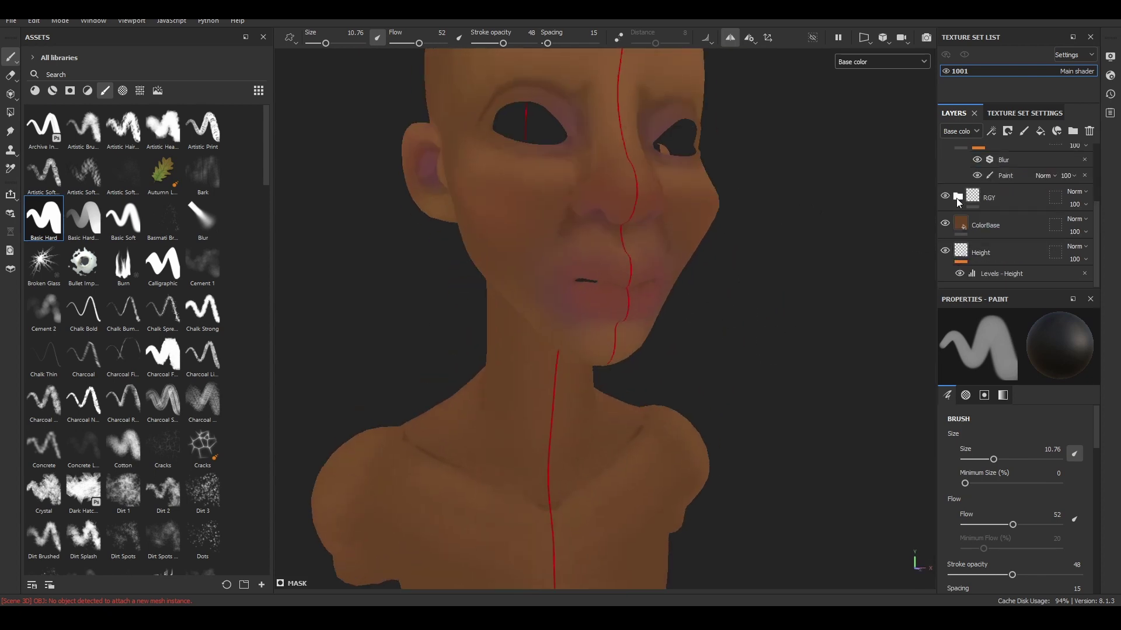
# Add a new fill layer above BlackMask at the top of the stack.
pyautogui.click(997, 233)
pyautogui.scroll(3, 997, 235)
pyautogui.scroll(-2, 751, 230)
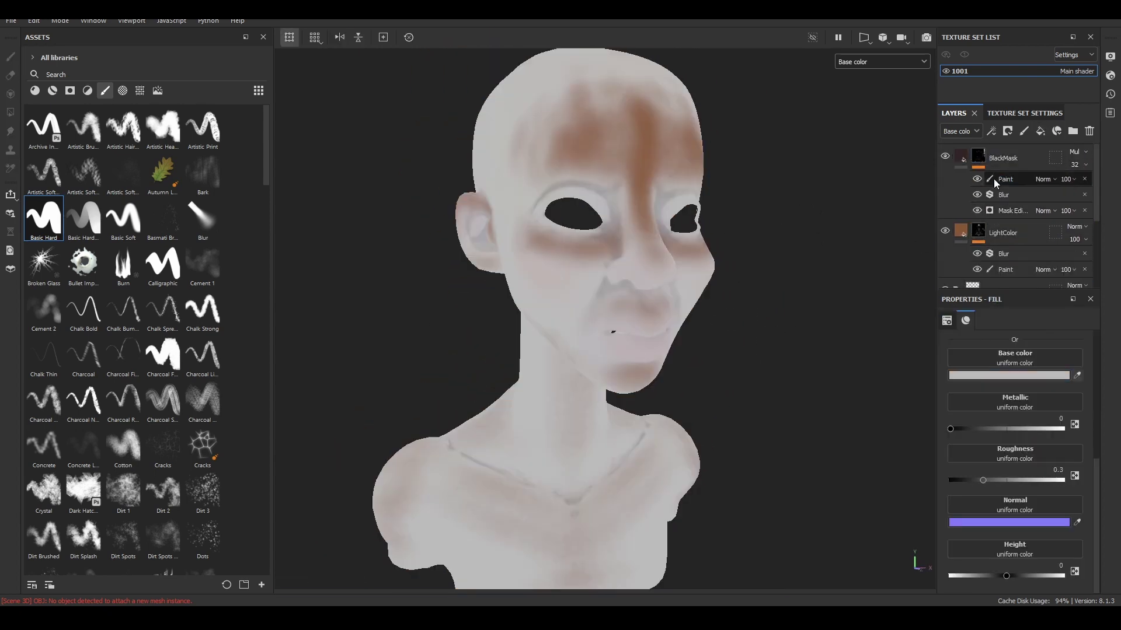
pyautogui.click(986, 242)
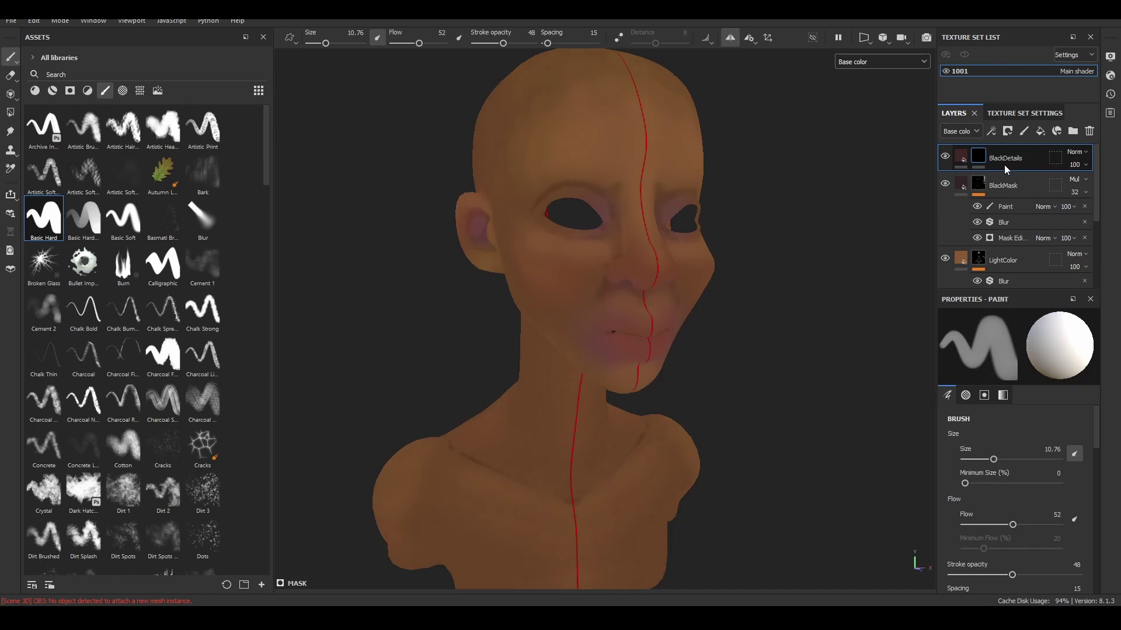
# Pick the Cotton brush and inspect the head from side and underside views.
pyautogui.scroll(-3, 161, 285)
pyautogui.click(124, 302)
pyautogui.moveTo(526, 337)
pyautogui.keyDown('alt'); pyautogui.mouseDown()
pyautogui.moveTo(588, 262)
pyautogui.moveTo(746, 230)
pyautogui.moveTo(582, 287)
pyautogui.moveTo(544, 323)
pyautogui.moveTo(604, 323)
pyautogui.mouseUp(); pyautogui.keyUp('alt')
pyautogui.moveTo(670, 290)
pyautogui.keyDown('alt'); pyautogui.mouseDown()
pyautogui.moveTo(548, 295)
pyautogui.moveTo(536, 283)
pyautogui.moveTo(591, 330)
pyautogui.mouseUp(); pyautogui.keyUp('alt')
pyautogui.moveTo(653, 419)
pyautogui.keyDown('alt'); pyautogui.mouseDown()
pyautogui.moveTo(575, 430)
pyautogui.moveTo(513, 306)
pyautogui.moveTo(437, 230)
pyautogui.mouseUp(); pyautogui.keyUp('alt')
pyautogui.keyDown('alt'); pyautogui.moveTo(598, 318); pyautogui.dragTo(618, 372); pyautogui.keyUp('alt')
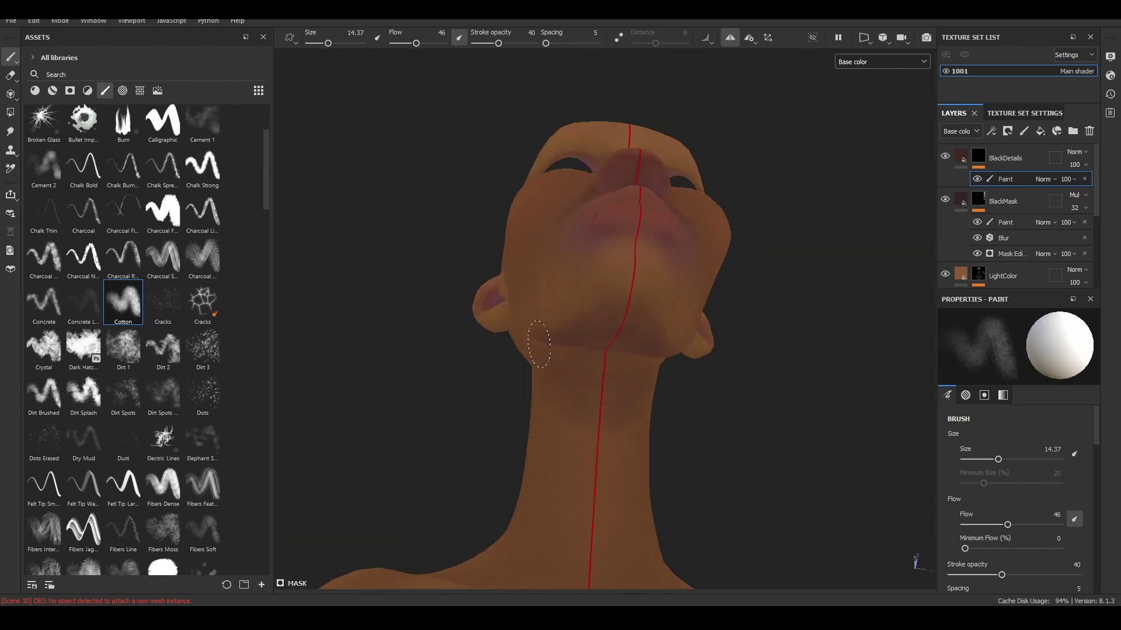
pyautogui.moveTo(539, 344)
pyautogui.keyDown('alt'); pyautogui.mouseDown()
pyautogui.moveTo(537, 380)
pyautogui.moveTo(838, 263)
pyautogui.mouseUp(); pyautogui.keyUp('alt')
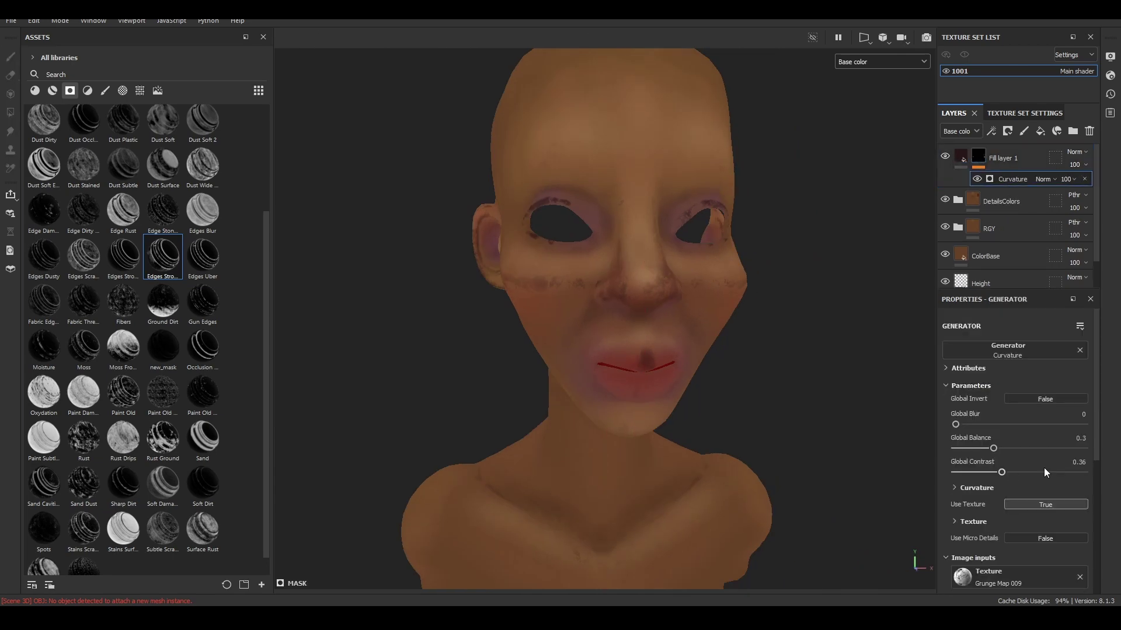
# Lower the curvature mask's Global Balance so the dark patches shrink to thin streaks.
pyautogui.moveTo(998, 454); pyautogui.dragTo(988, 448)
pyautogui.moveTo(843, 360)
pyautogui.keyDown('alt'); pyautogui.mouseDown()
pyautogui.moveTo(768, 255)
pyautogui.moveTo(772, 292)
pyautogui.mouseUp(); pyautogui.keyUp('alt')
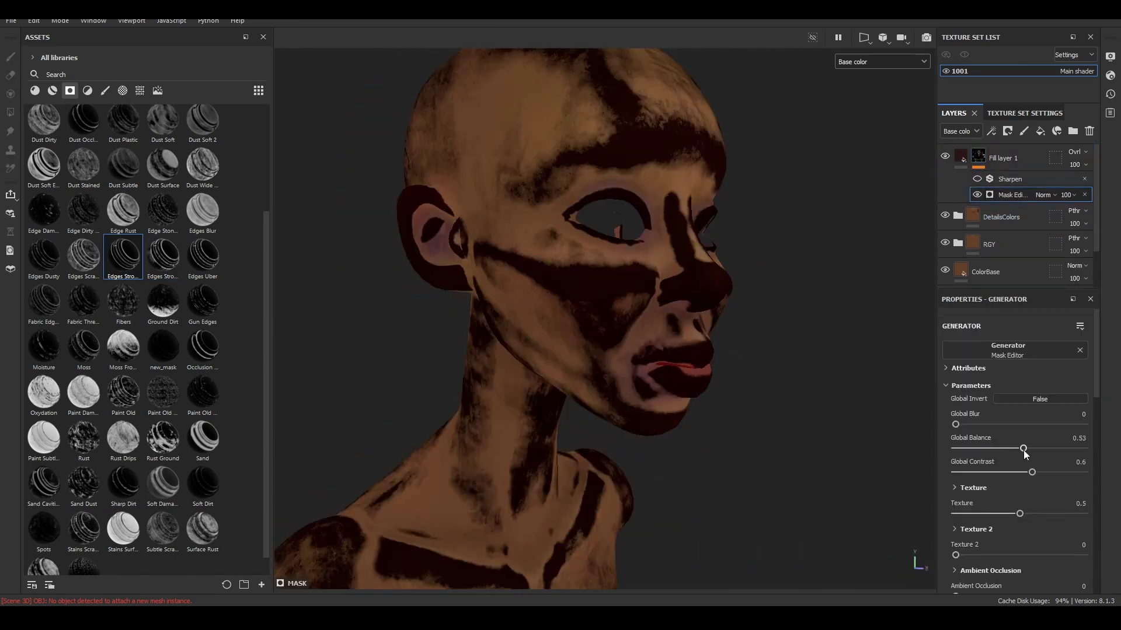
pyautogui.moveTo(1025, 452); pyautogui.dragTo(975, 449)
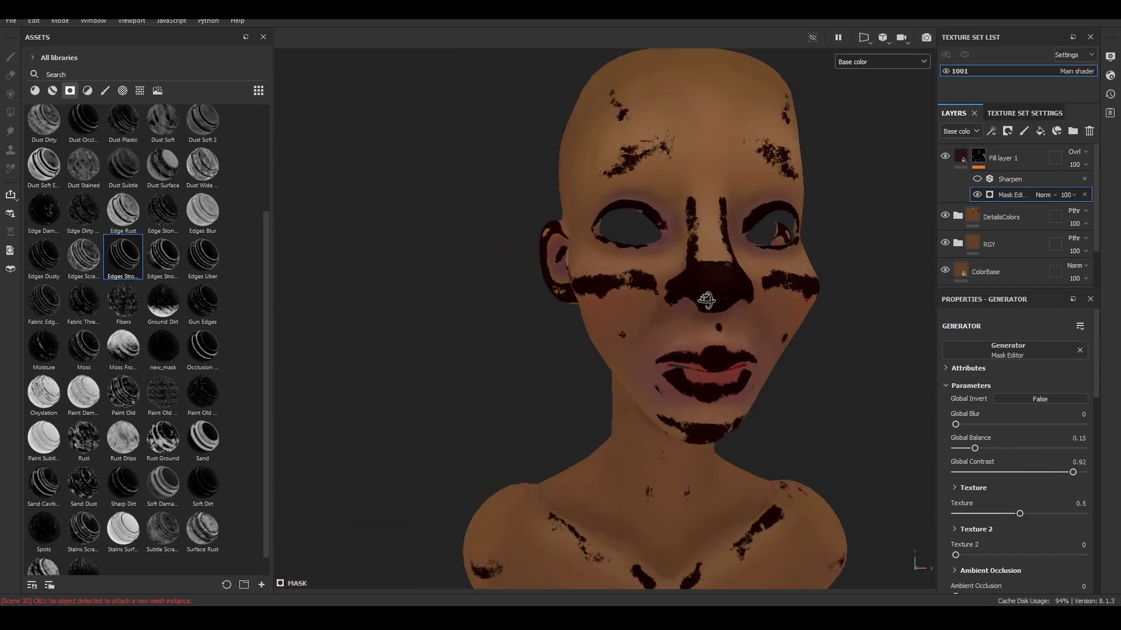
pyautogui.keyDown('alt'); pyautogui.moveTo(625, 249); pyautogui.dragTo(668, 276); pyautogui.keyUp('alt')
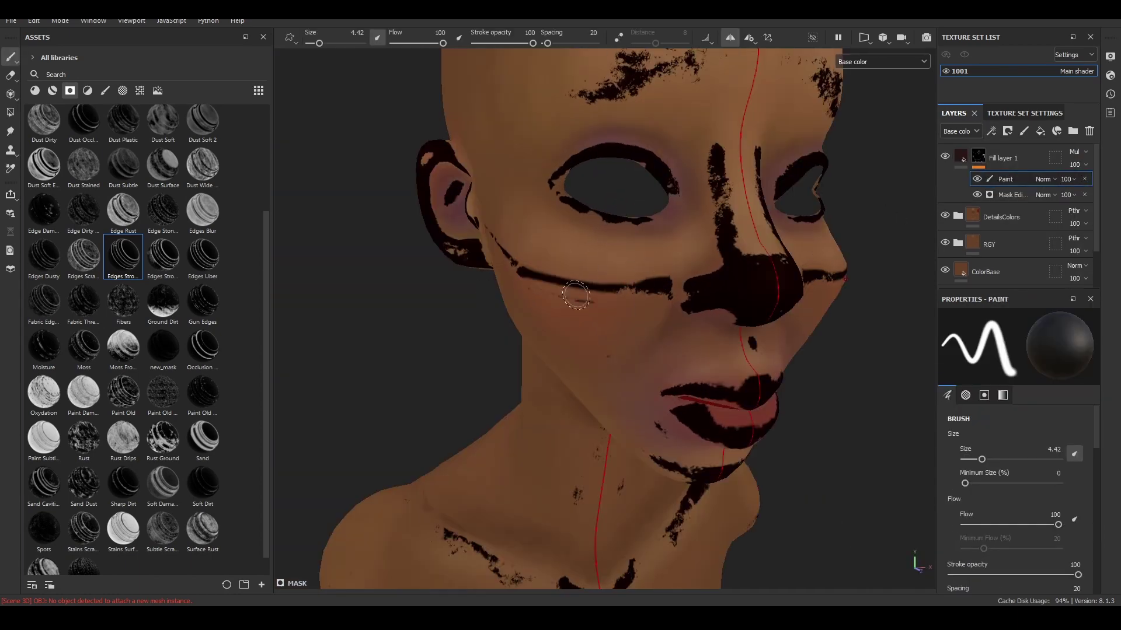
pyautogui.moveTo(575, 296)
pyautogui.keyDown('alt'); pyautogui.mouseDown()
pyautogui.moveTo(612, 280)
pyautogui.moveTo(632, 306)
pyautogui.mouseUp(); pyautogui.keyUp('alt')
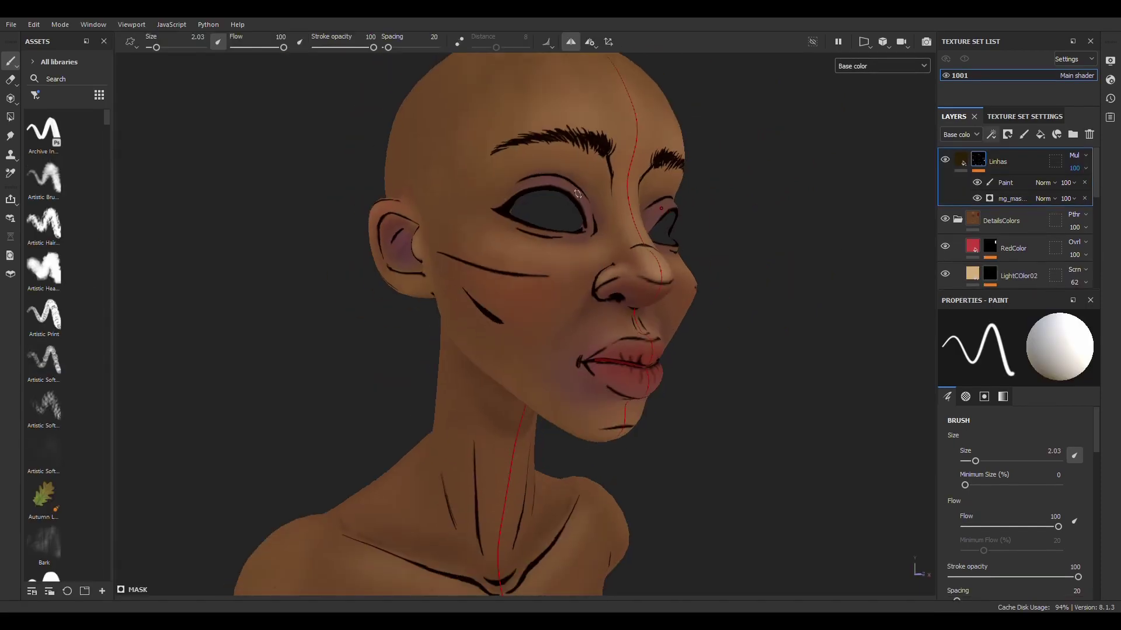
# Hide the line-art mask generator and widen the asset library to show grunge masks.
pyautogui.moveTo(817, 170)
pyautogui.keyDown('alt'); pyautogui.mouseDown()
pyautogui.moveTo(725, 275)
pyautogui.moveTo(713, 255)
pyautogui.moveTo(770, 250)
pyautogui.moveTo(368, 305)
pyautogui.moveTo(818, 317)
pyautogui.moveTo(907, 221)
pyautogui.mouseUp(); pyautogui.keyUp('alt')
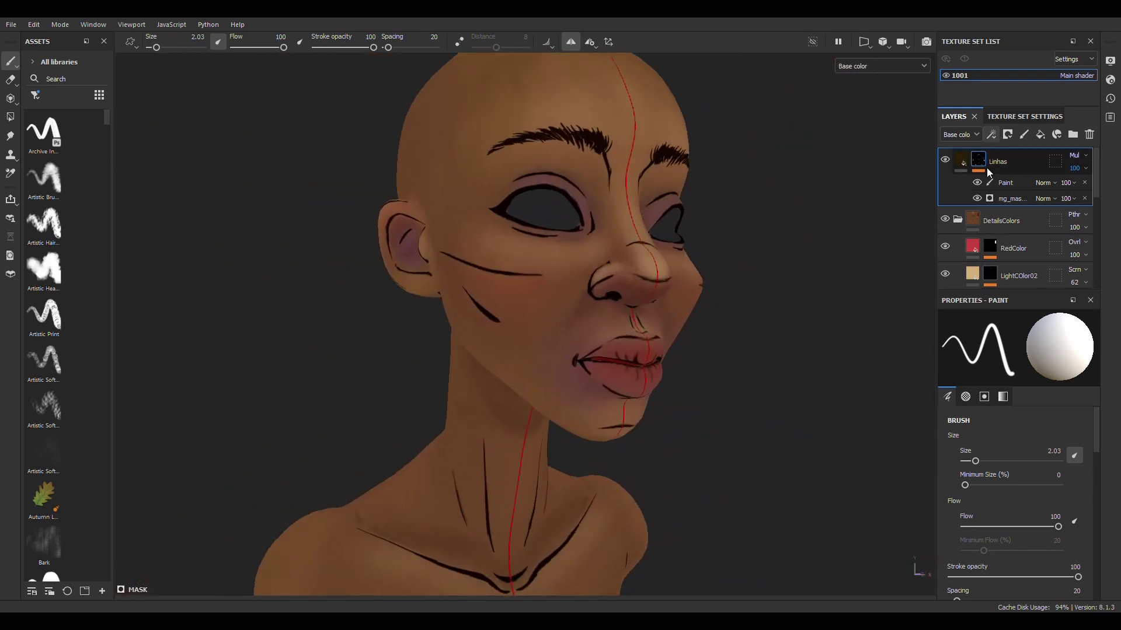
pyautogui.click(976, 198)
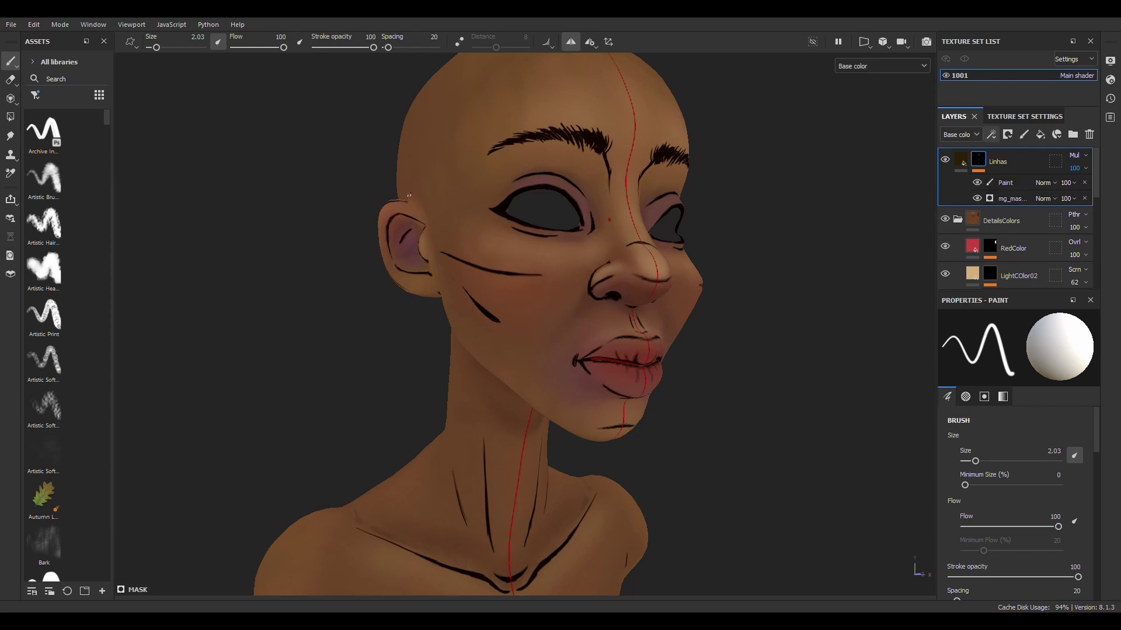
pyautogui.moveTo(144, 135); pyautogui.dragTo(313, 136)
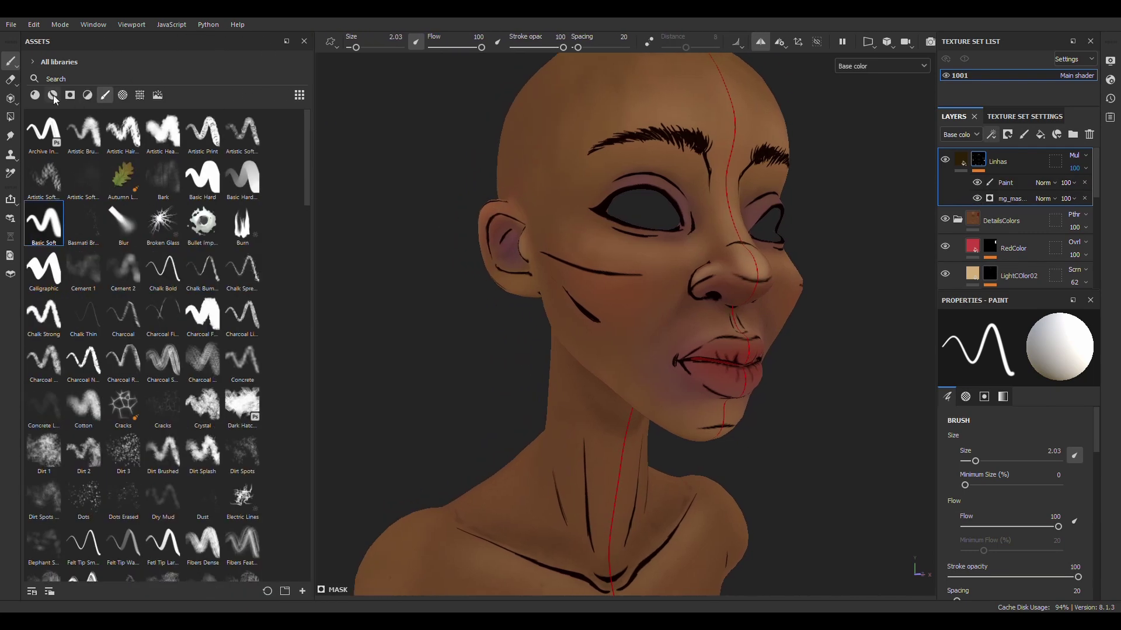
pyautogui.click(35, 95)
pyautogui.click(71, 95)
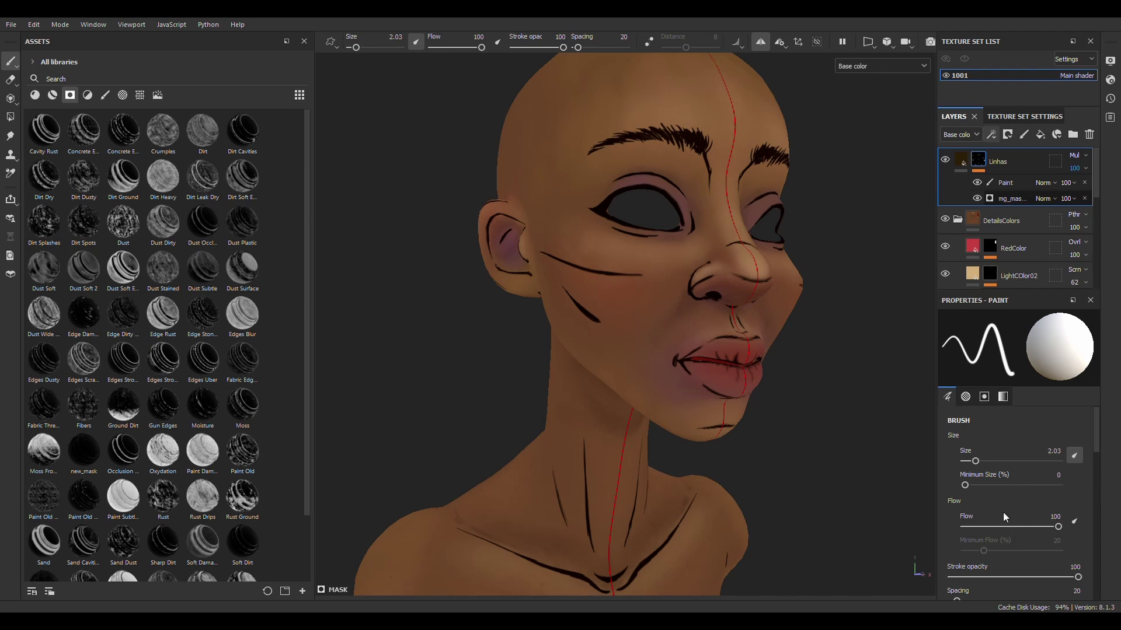
# Turn the Linhas mask generator back on and toggle the painted line art to compare.
pyautogui.click(1010, 199)
pyautogui.scroll(-3, 1027, 525)
pyautogui.scroll(3, 998, 455)
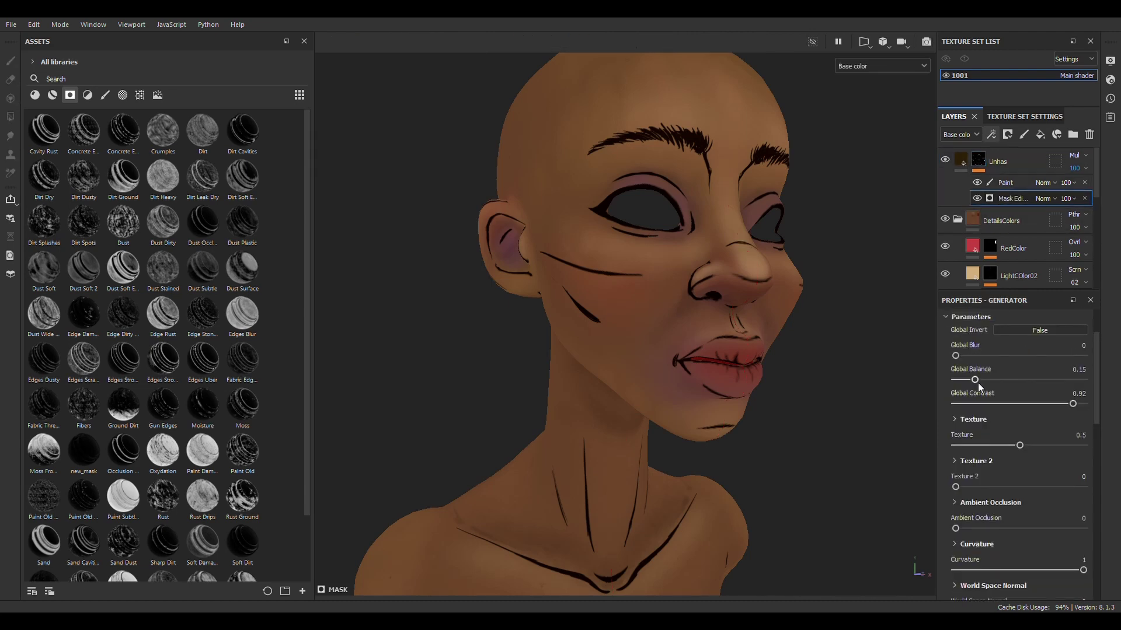
pyautogui.click(977, 199)
pyautogui.keyDown('alt'); pyautogui.moveTo(719, 309); pyautogui.dragTo(716, 326); pyautogui.keyUp('alt')
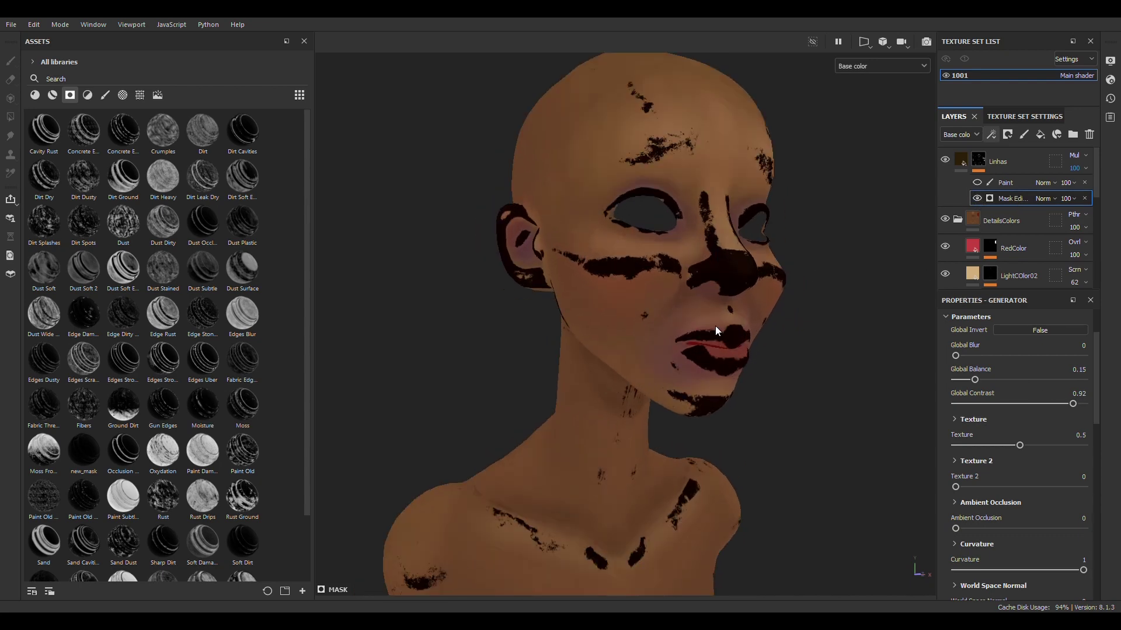
pyautogui.click(978, 184)
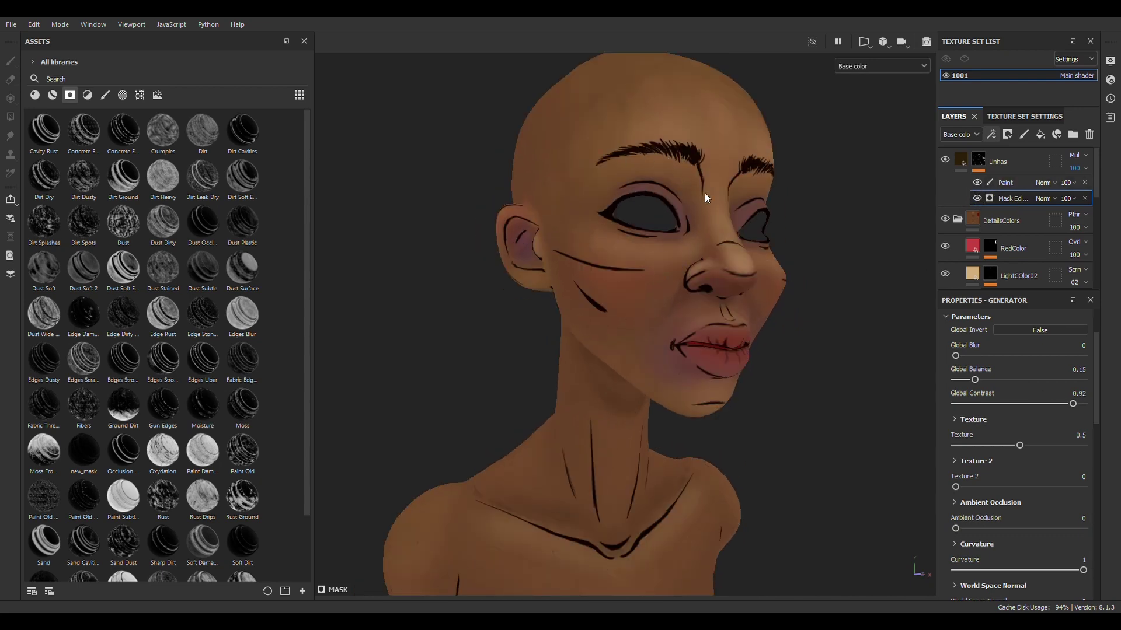
pyautogui.click(976, 183)
# Toggle the whole Linhas layer off and on, orbiting the bust to check the line art.
pyautogui.click(945, 161)
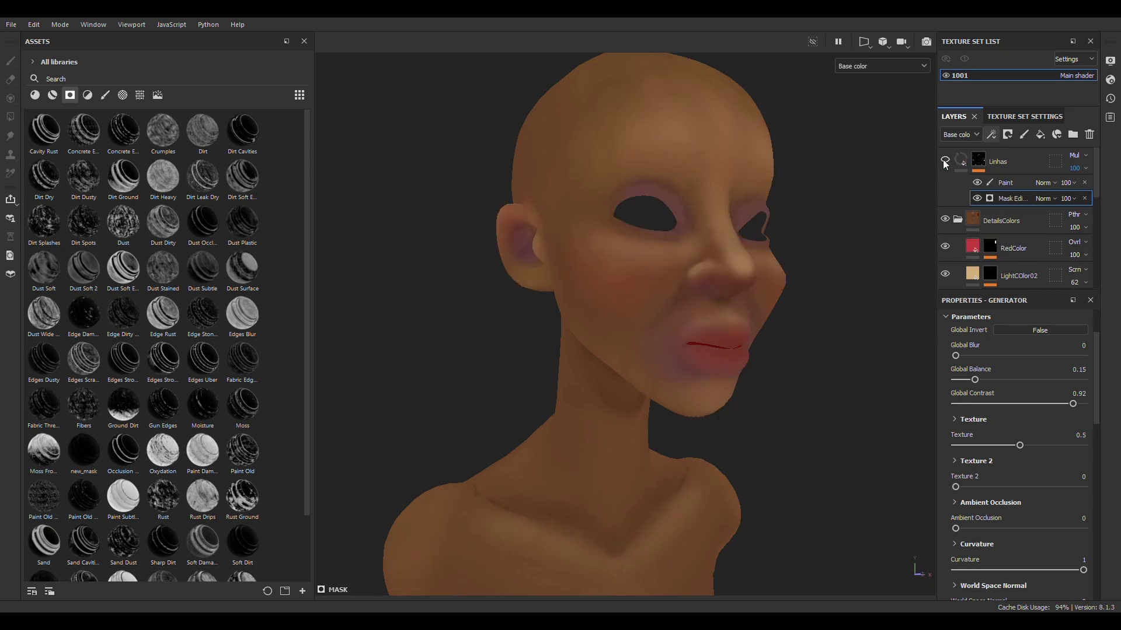
pyautogui.click(945, 161)
pyautogui.click(945, 161)
pyautogui.scroll(-3, 726, 300)
pyautogui.keyDown('alt'); pyautogui.moveTo(773, 376); pyautogui.dragTo(638, 395); pyautogui.keyUp('alt')
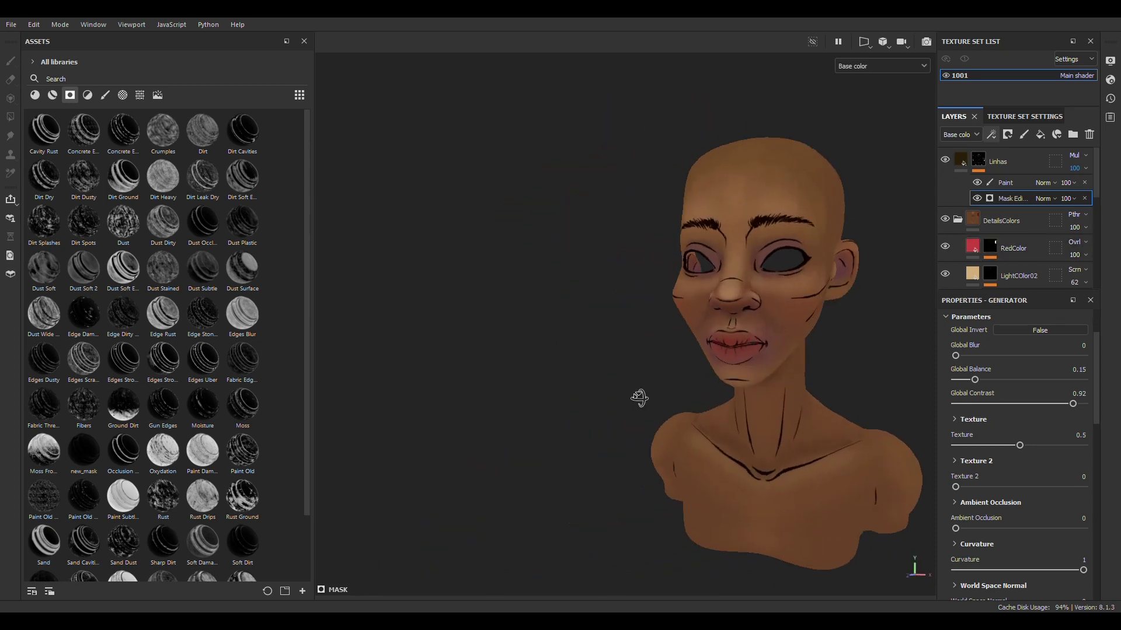
pyautogui.scroll(2, 770, 357)
pyautogui.moveTo(771, 357)
pyautogui.keyDown('alt'); pyautogui.mouseDown()
pyautogui.moveTo(800, 338)
pyautogui.moveTo(583, 393)
pyautogui.moveTo(628, 381)
pyautogui.moveTo(608, 363)
pyautogui.moveTo(721, 338)
pyautogui.moveTo(655, 370)
pyautogui.moveTo(577, 381)
pyautogui.moveTo(768, 366)
pyautogui.moveTo(620, 376)
pyautogui.mouseUp(); pyautogui.keyUp('alt')
# Scroll to view the finished line-art bust beside the first version.
pyautogui.scroll(-3, 621, 375)
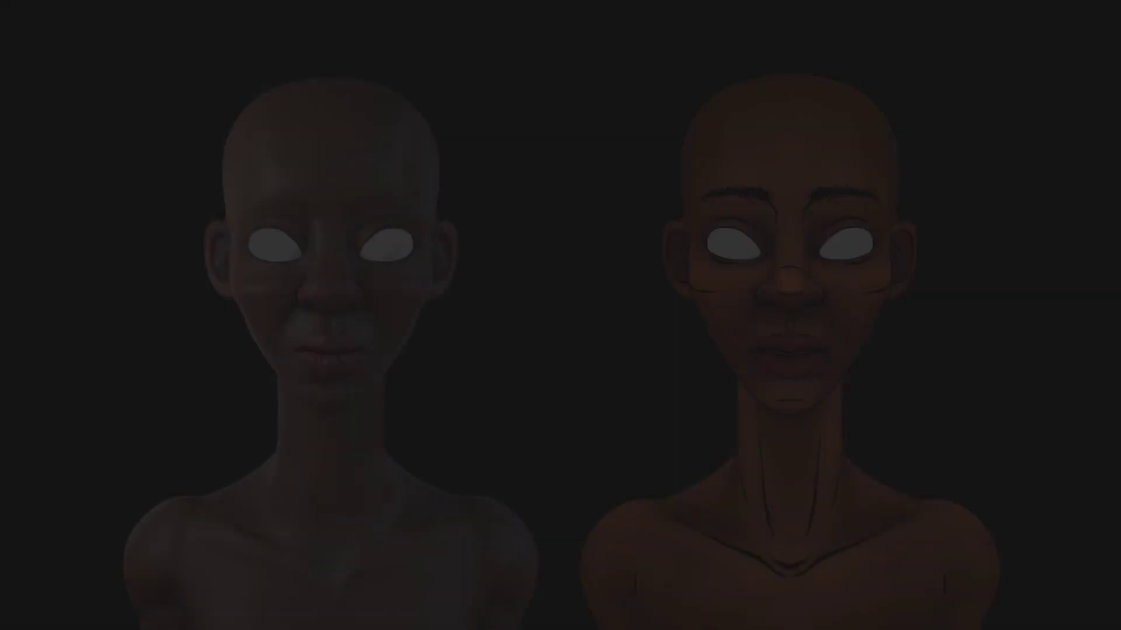